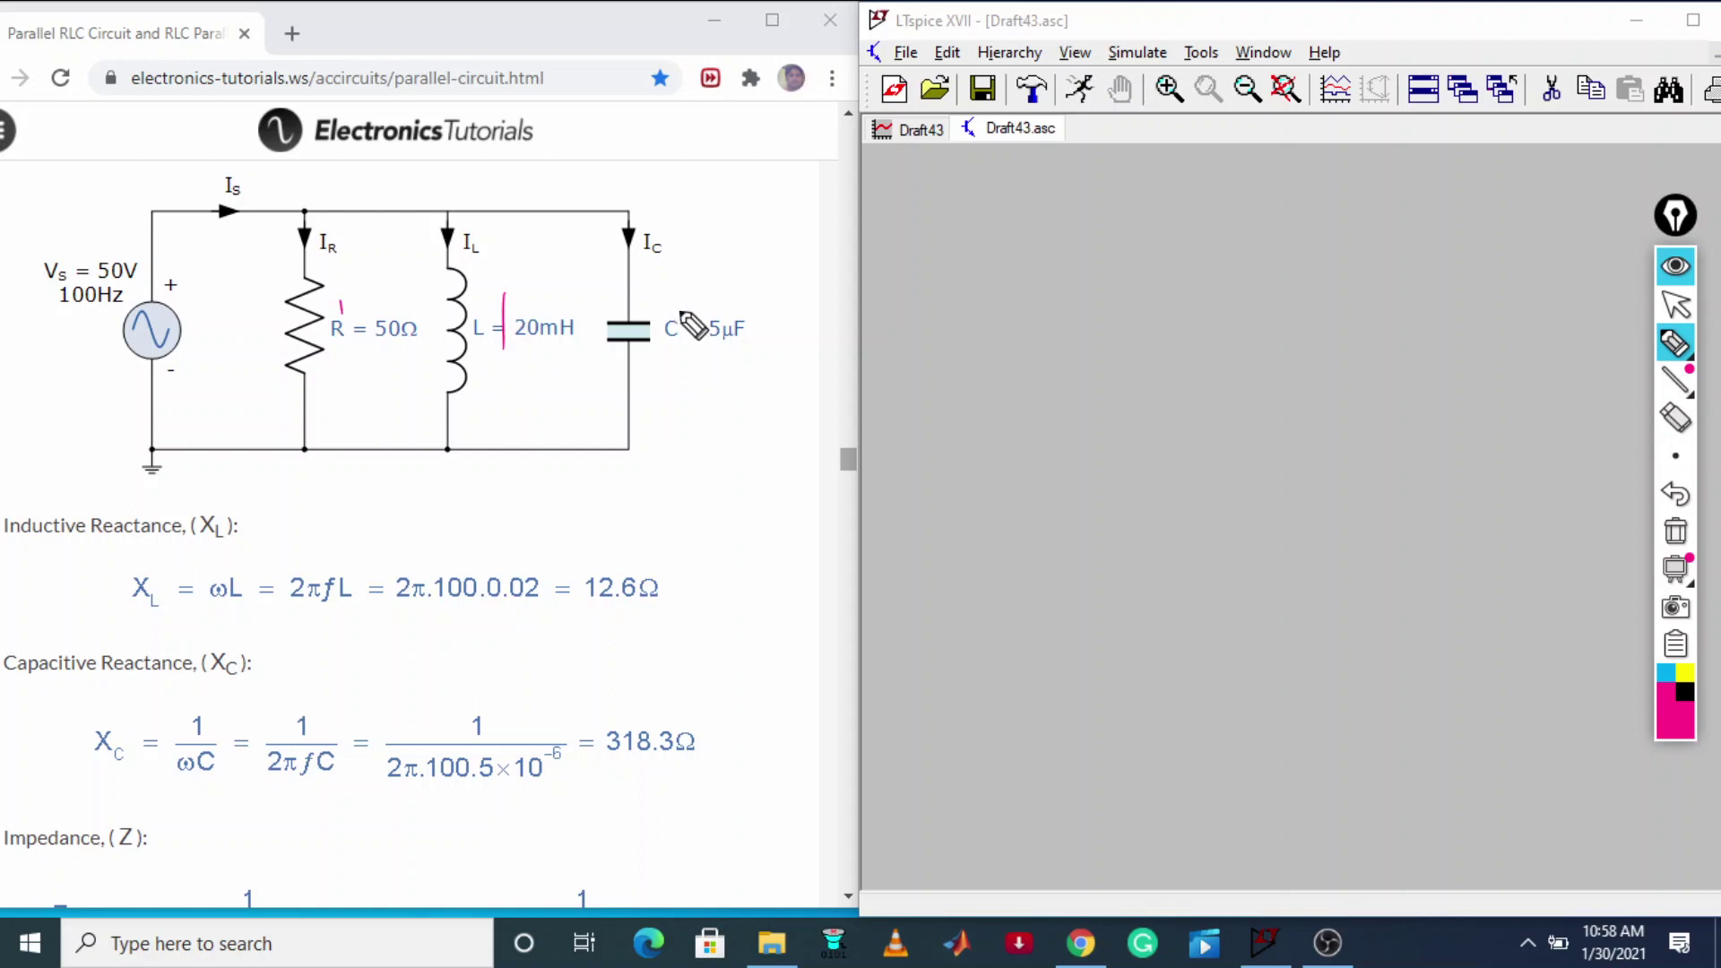
# Step: Mark the component values, currents and source rating on the reference RLC diagram with the pen, and clear the marks
pyautogui.moveTo(687, 292); pyautogui.dragTo(697, 330)
pyautogui.moveTo(341, 300); pyautogui.dragTo(351, 339)
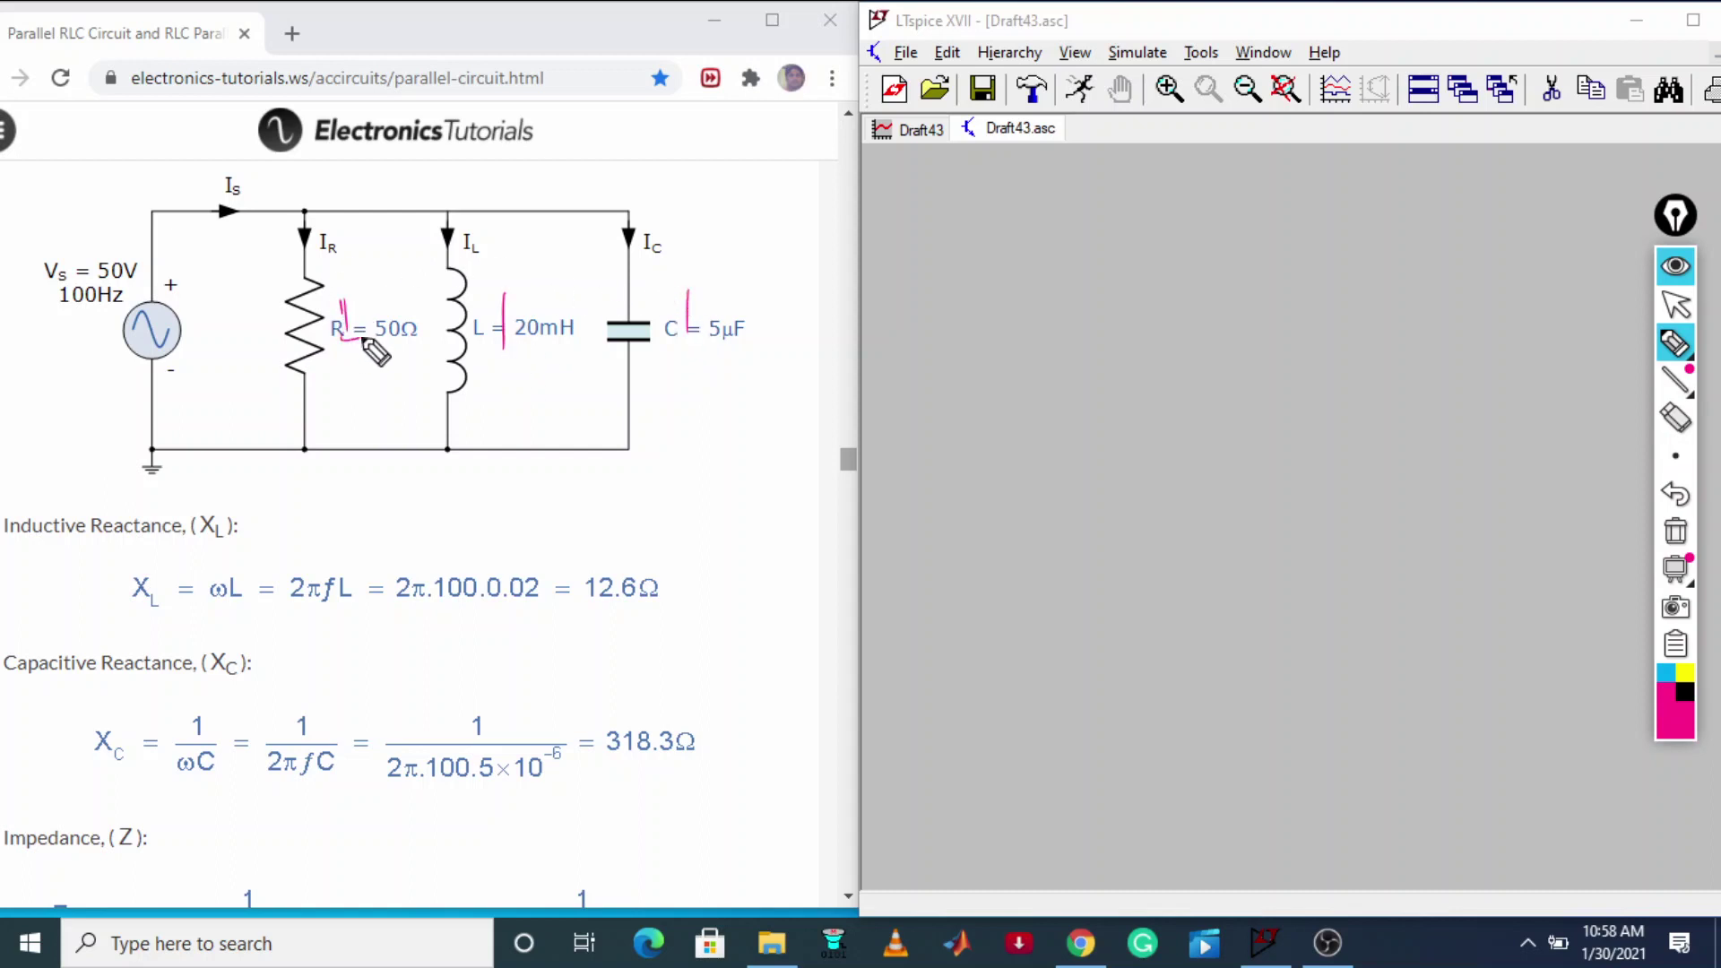
pyautogui.moveTo(504, 296); pyautogui.dragTo(507, 347)
pyautogui.moveTo(685, 292); pyautogui.dragTo(683, 346)
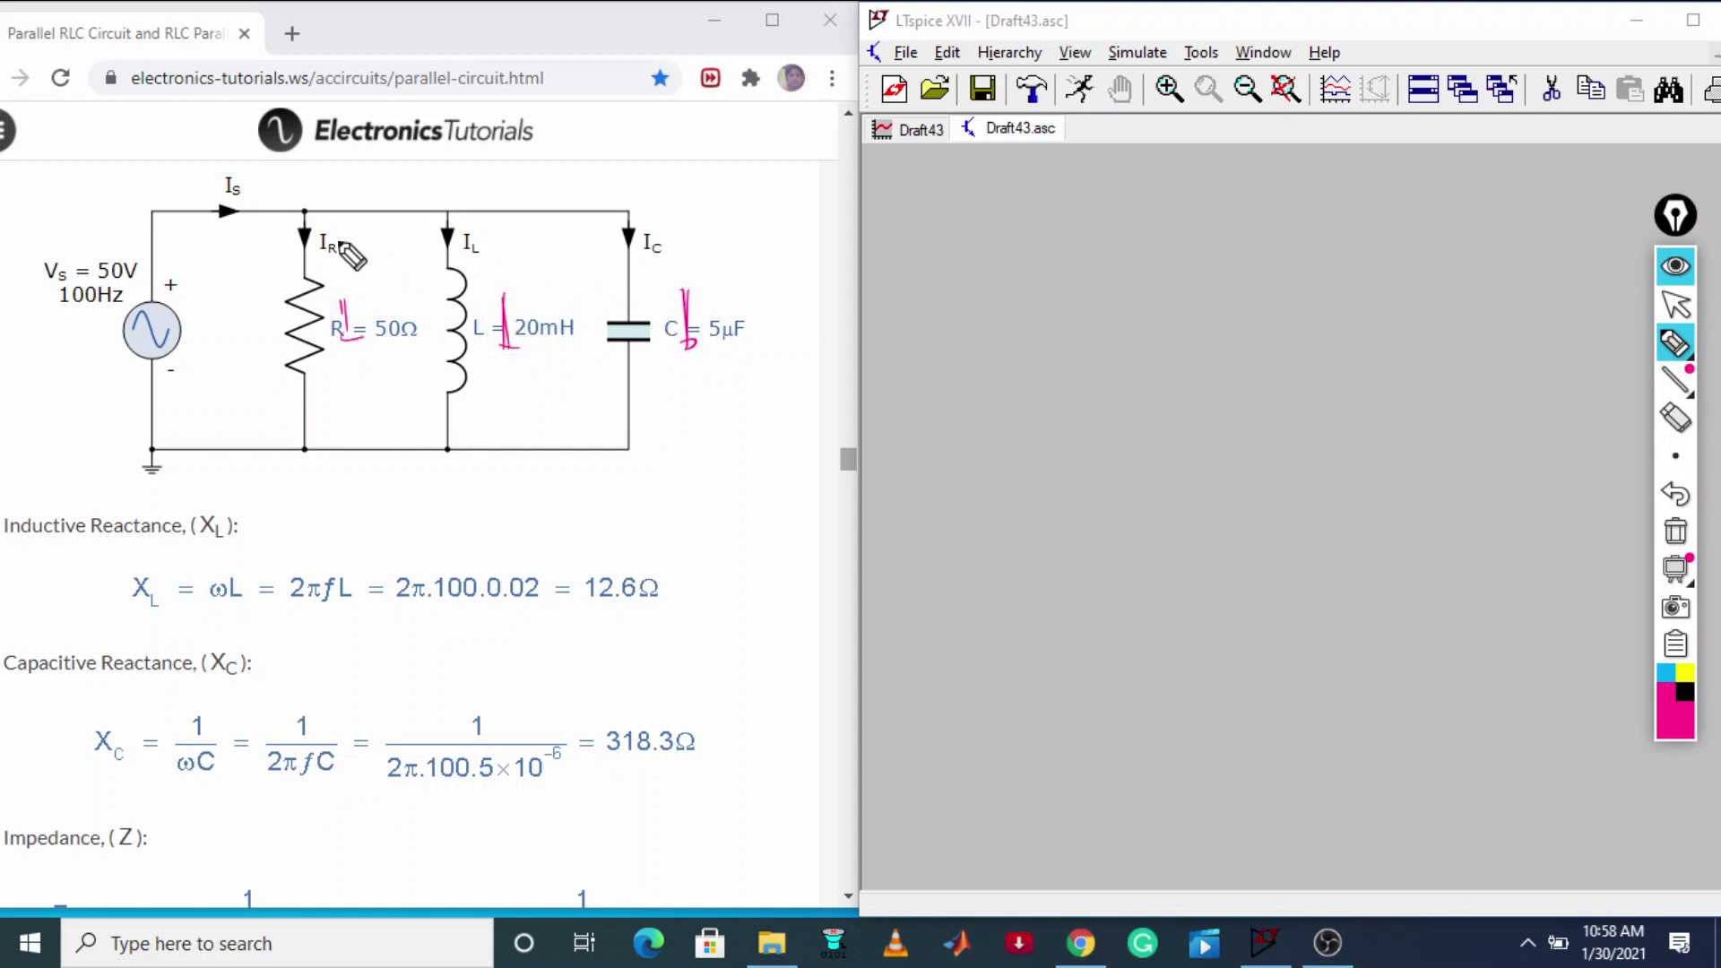
pyautogui.moveTo(228, 165)
pyautogui.mouseDown()
pyautogui.moveTo(204, 185)
pyautogui.moveTo(238, 167)
pyautogui.moveTo(305, 244)
pyautogui.mouseUp()
pyautogui.moveTo(443, 213); pyautogui.dragTo(435, 244)
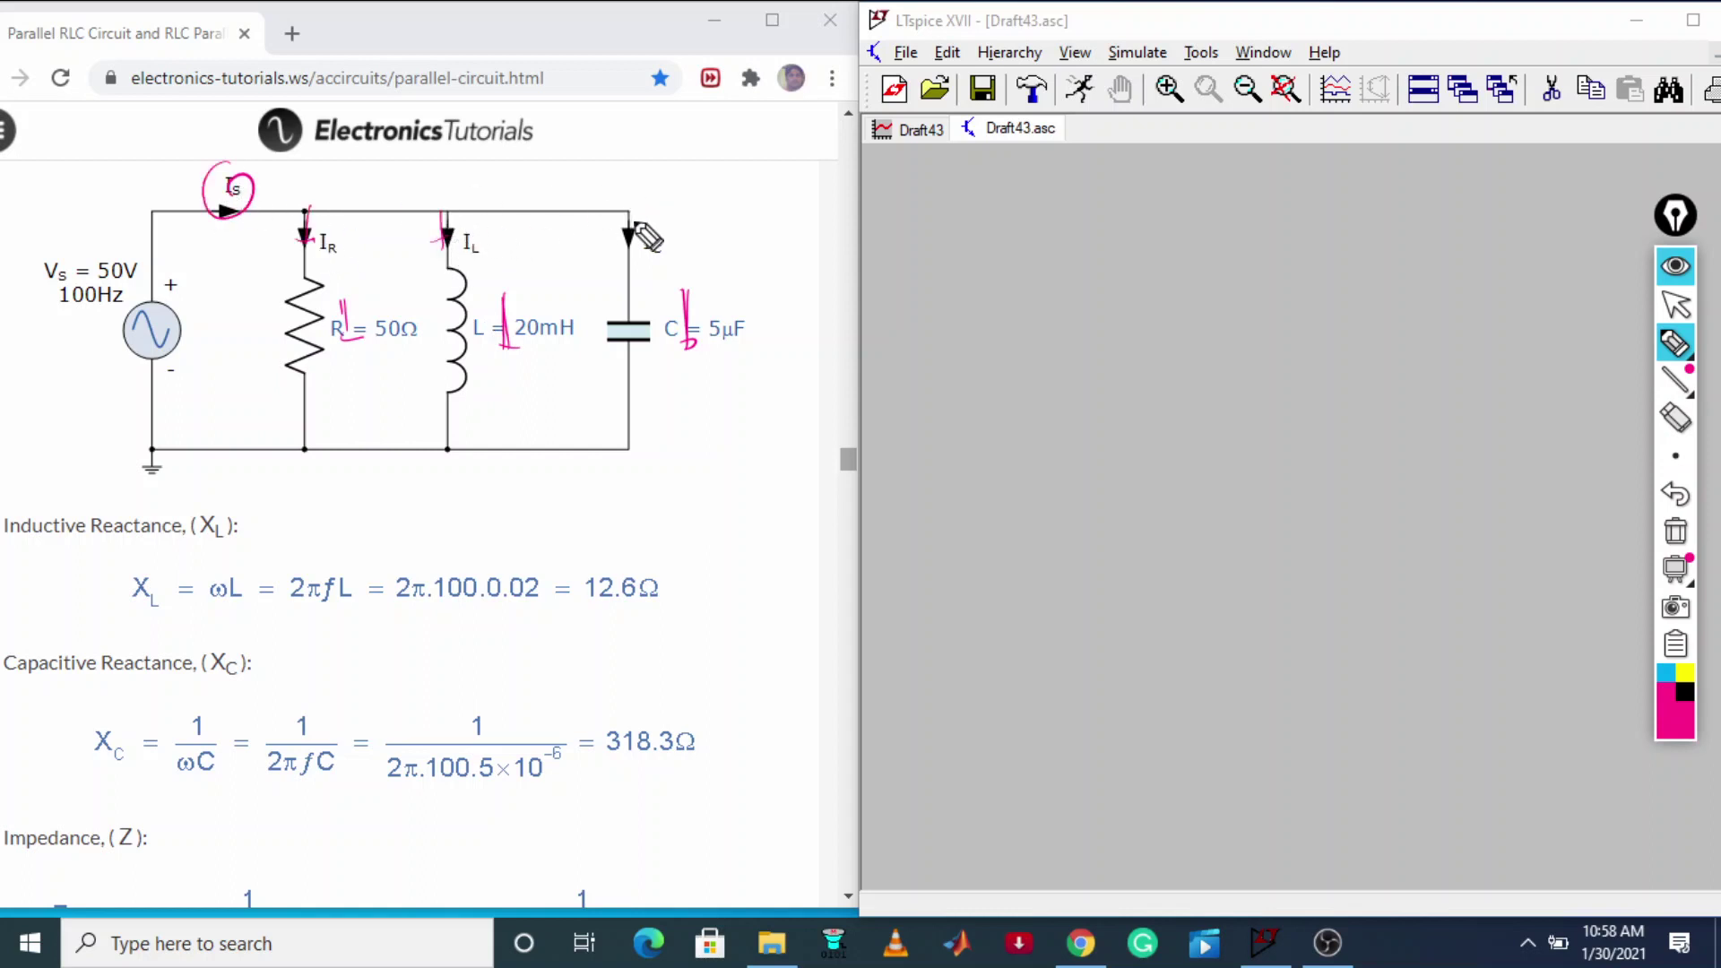
pyautogui.moveTo(628, 225); pyautogui.dragTo(633, 249)
pyautogui.moveTo(104, 254)
pyautogui.mouseDown()
pyautogui.moveTo(159, 278)
pyautogui.moveTo(90, 255)
pyautogui.moveTo(34, 327)
pyautogui.moveTo(57, 312)
pyautogui.mouseUp()
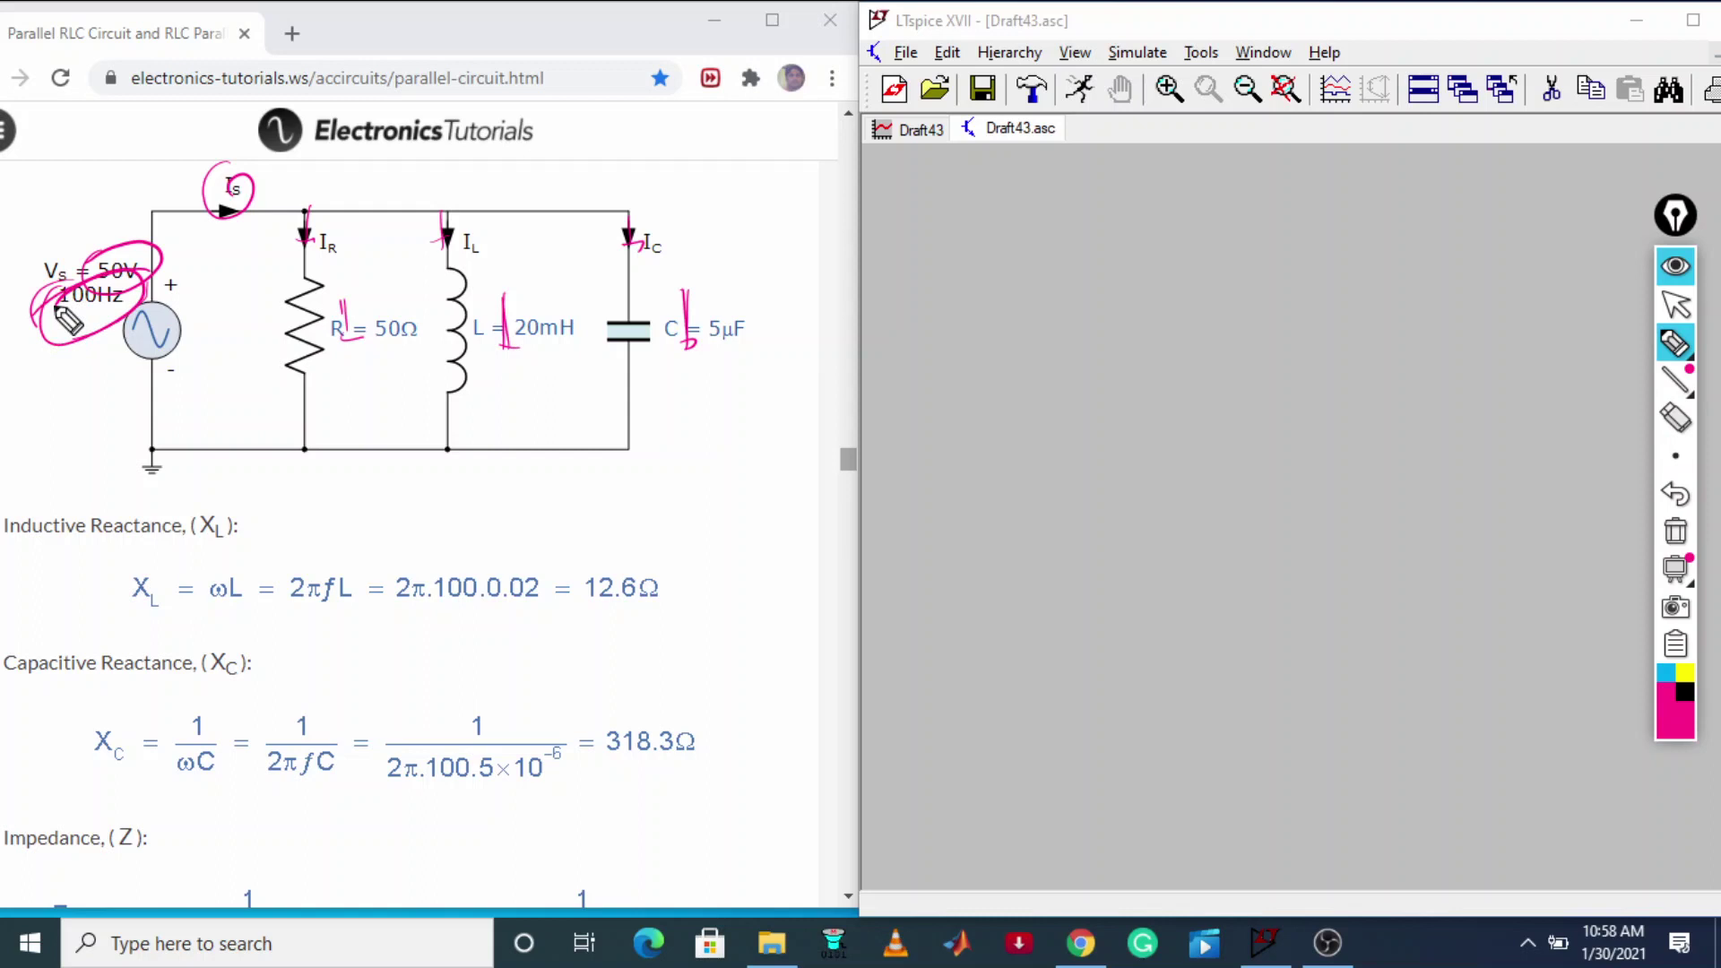
pyautogui.click(1665, 534)
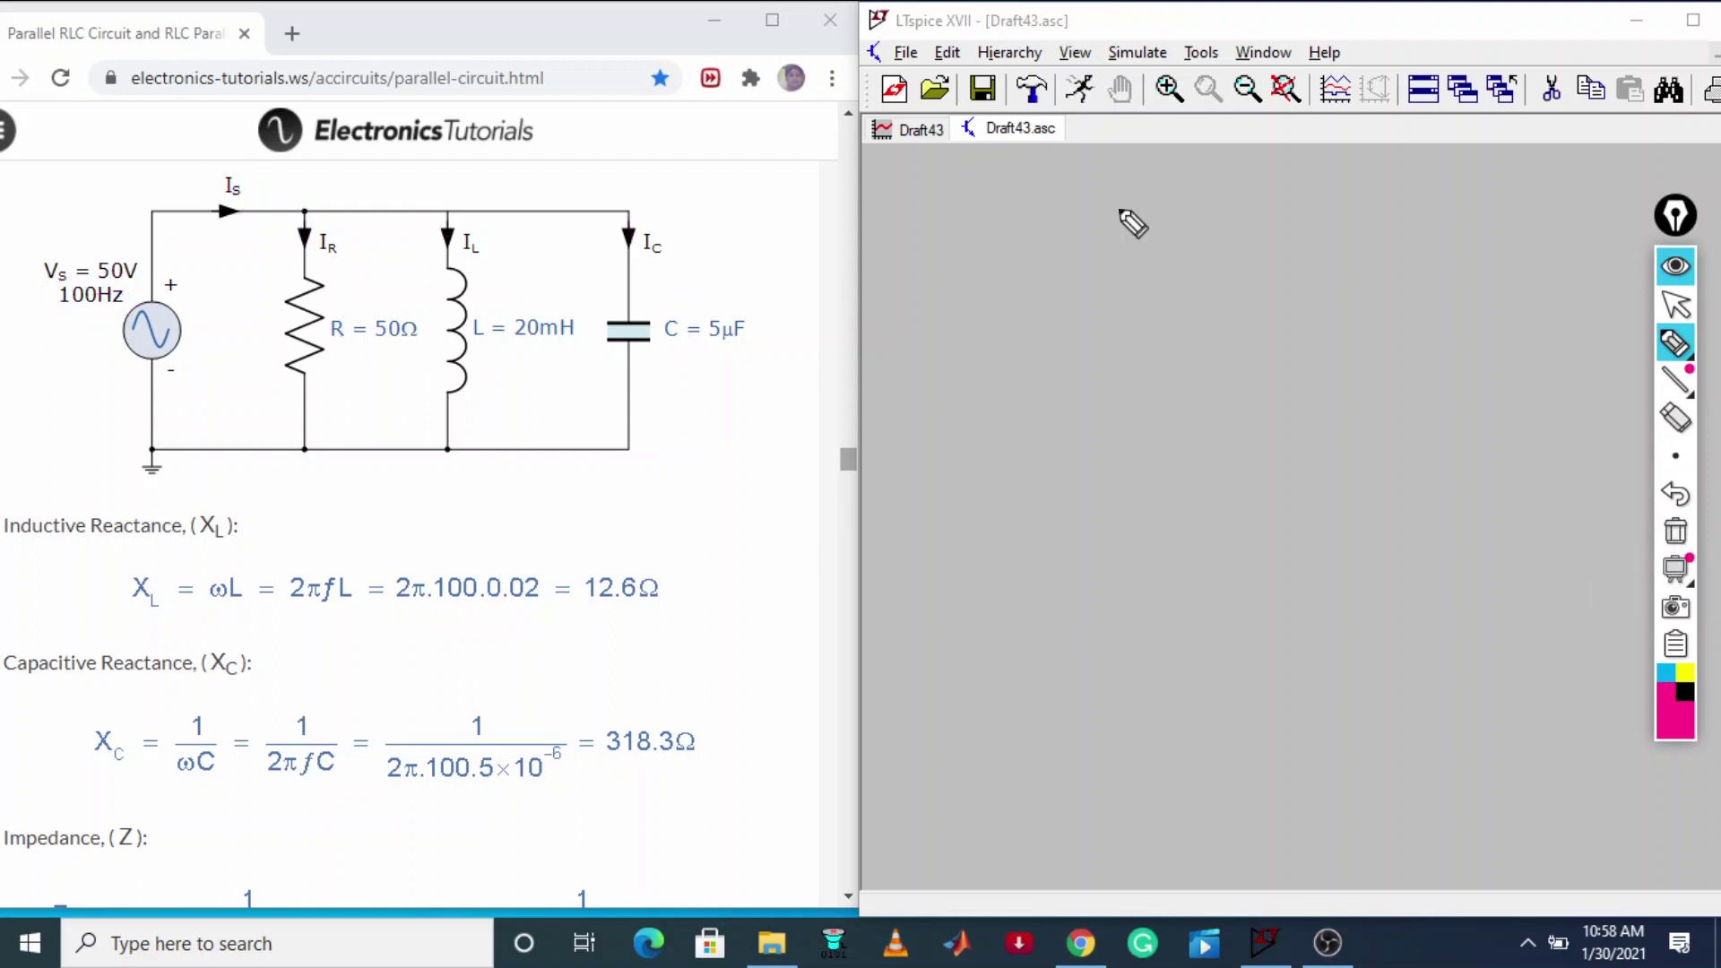
pyautogui.click(1665, 314)
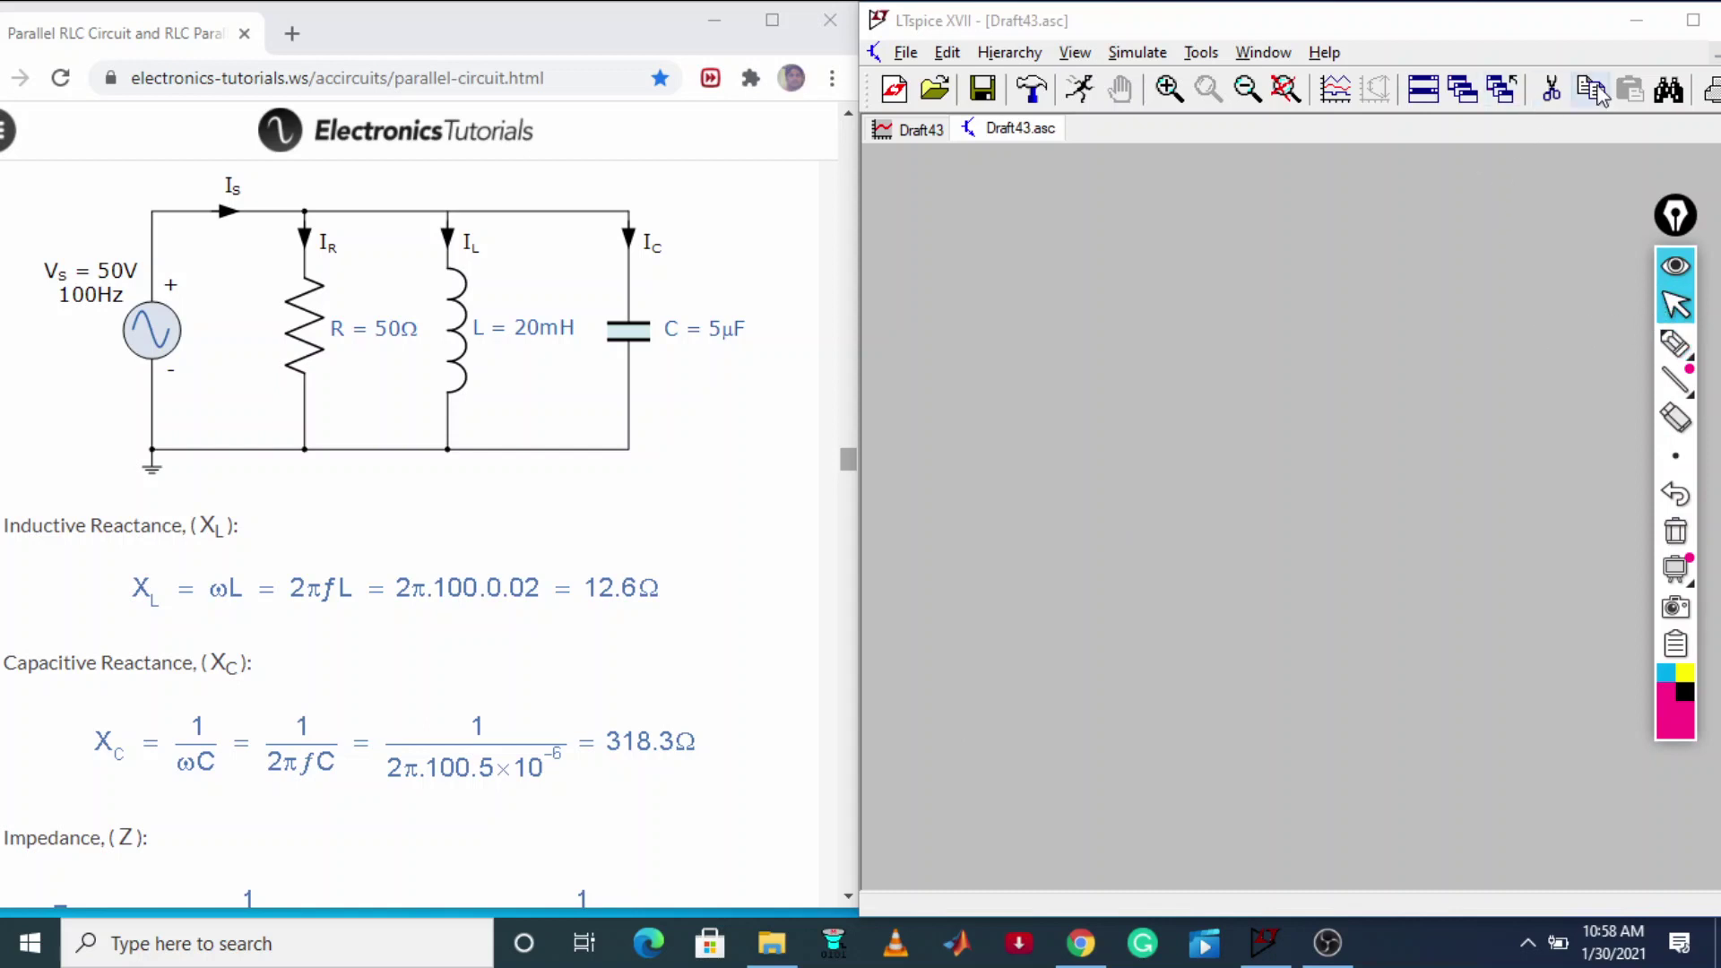
# Step: Bring the LTspice schematic window forward and enlarge it to fill the screen
pyautogui.click(1440, 36)
pyautogui.moveTo(1440, 36); pyautogui.dragTo(1340, 32)
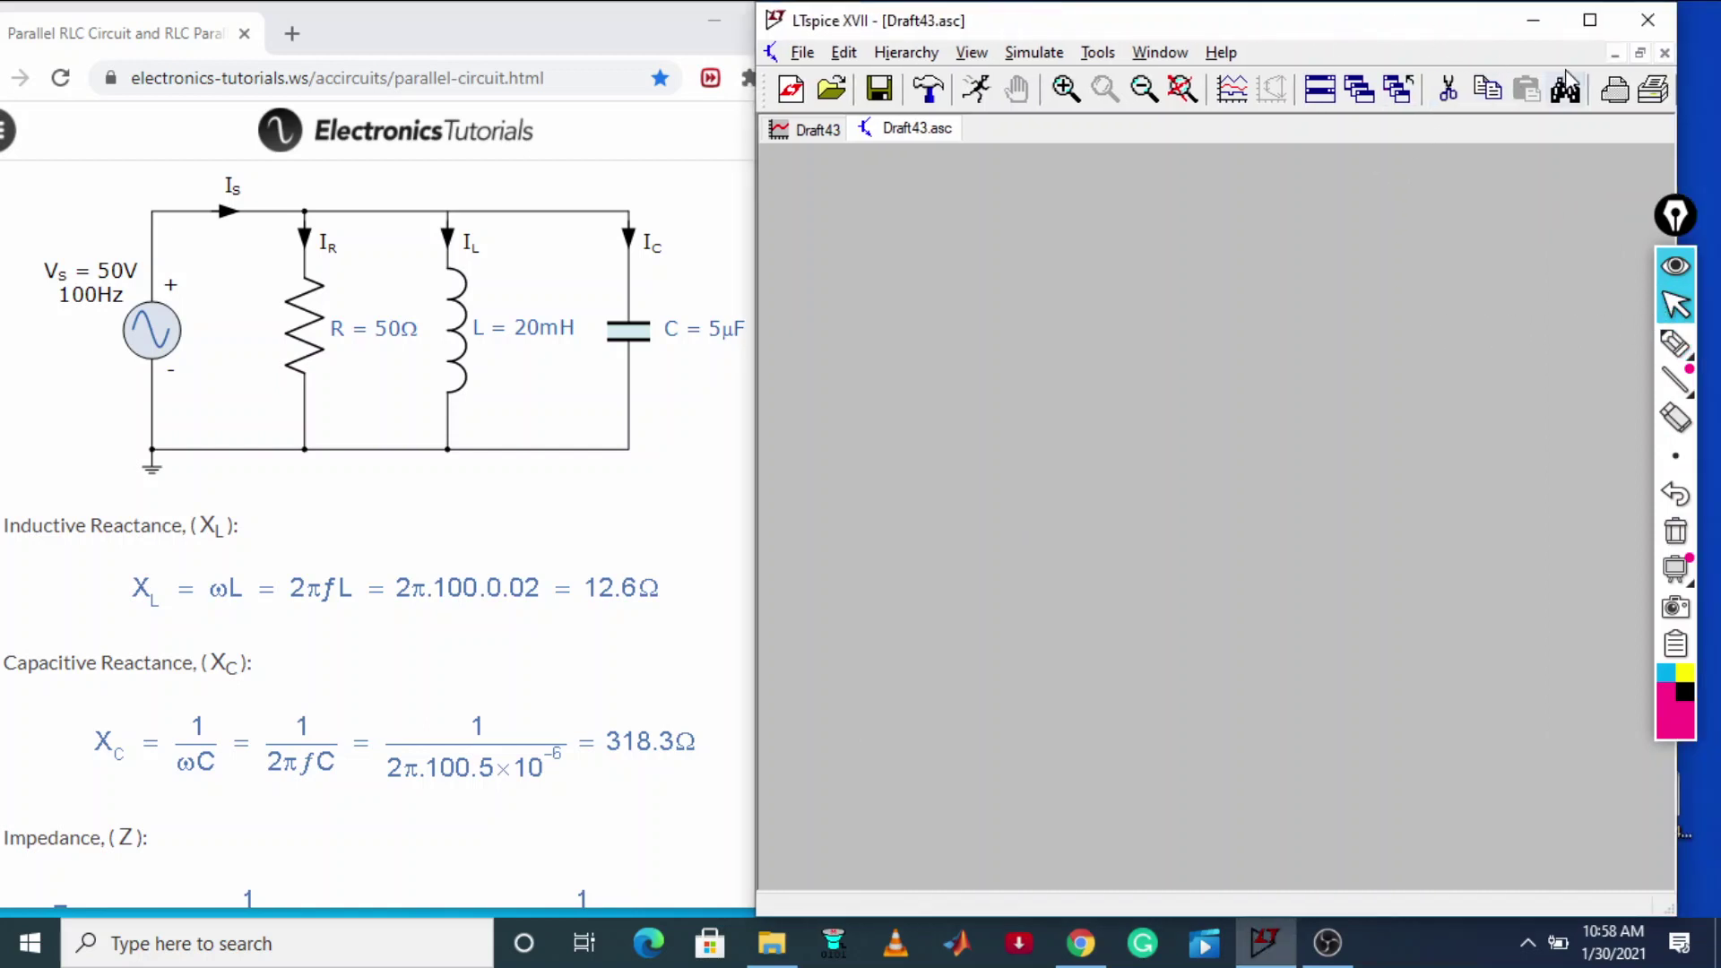
pyautogui.click(1591, 21)
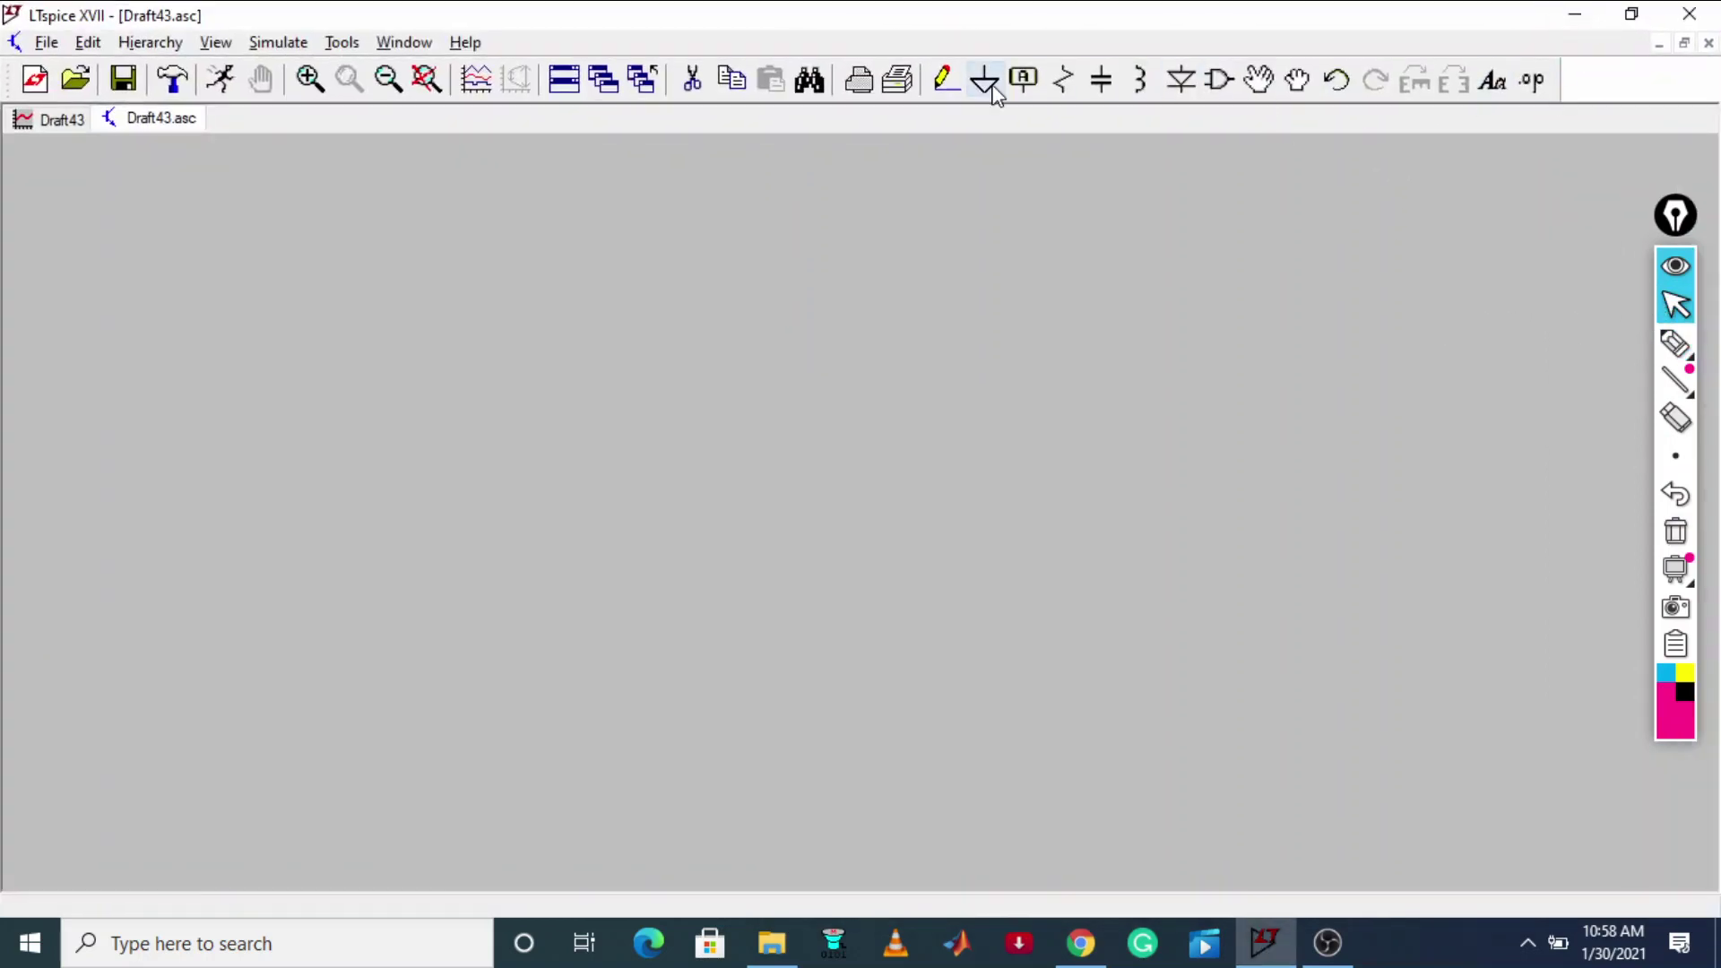
# Step: Place one voltage source from the component library on the empty schematic
pyautogui.click(1220, 80)
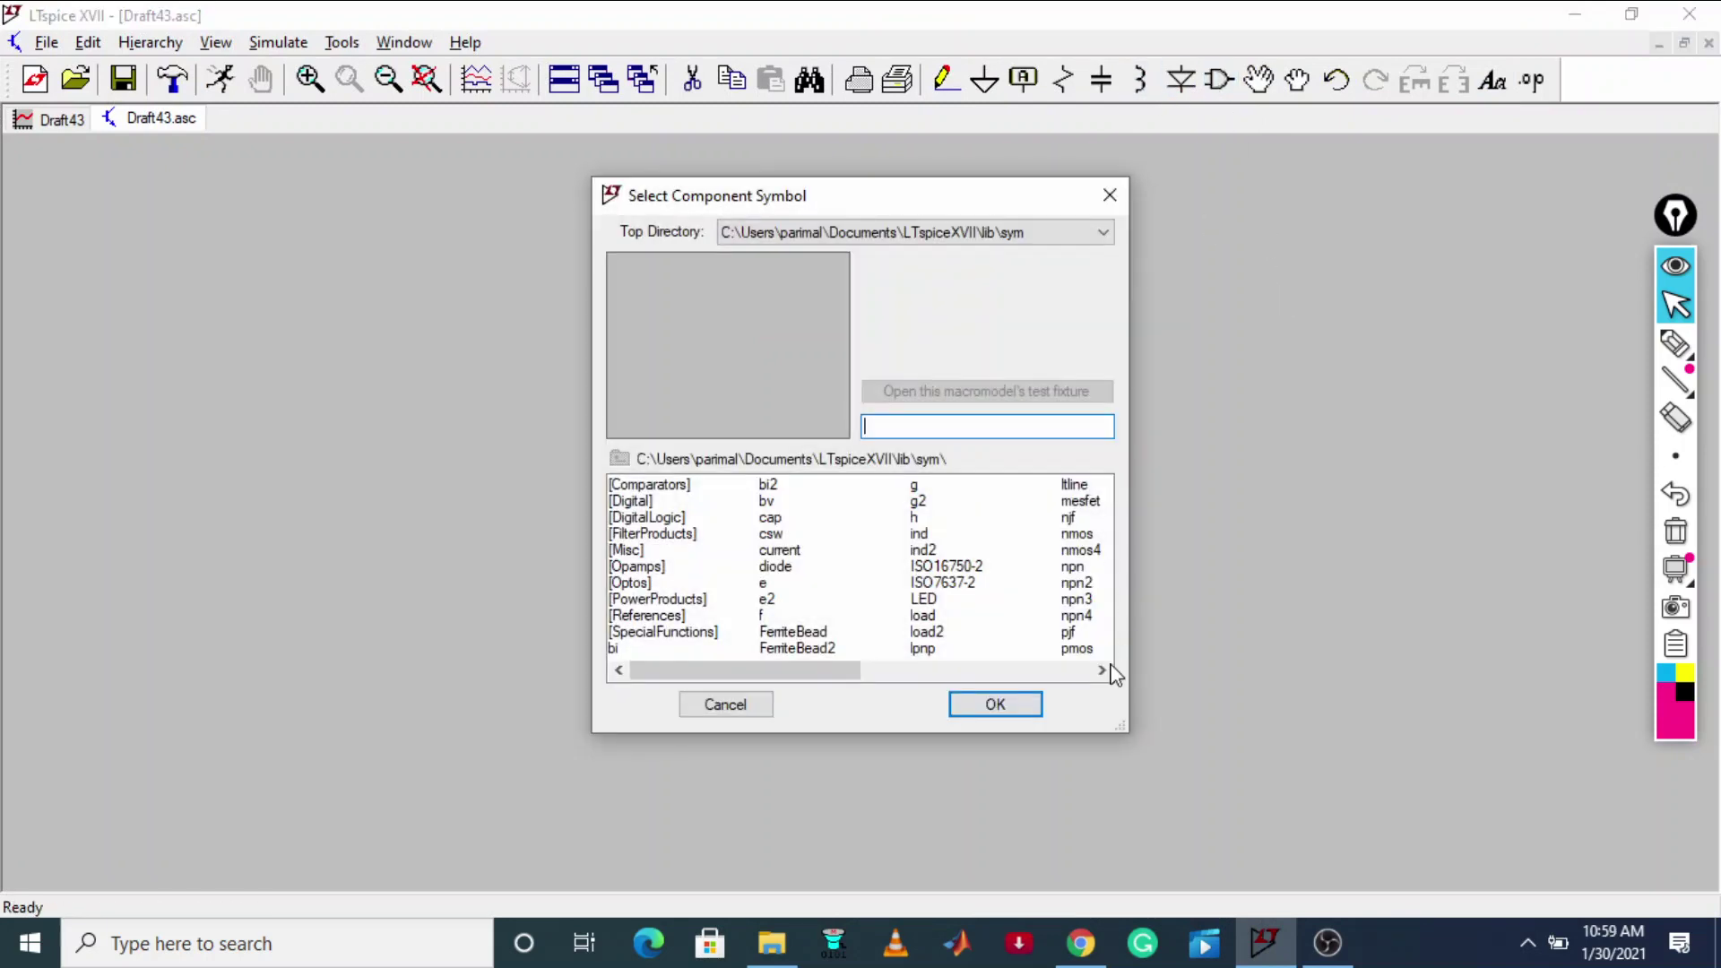
pyautogui.write('voltage')
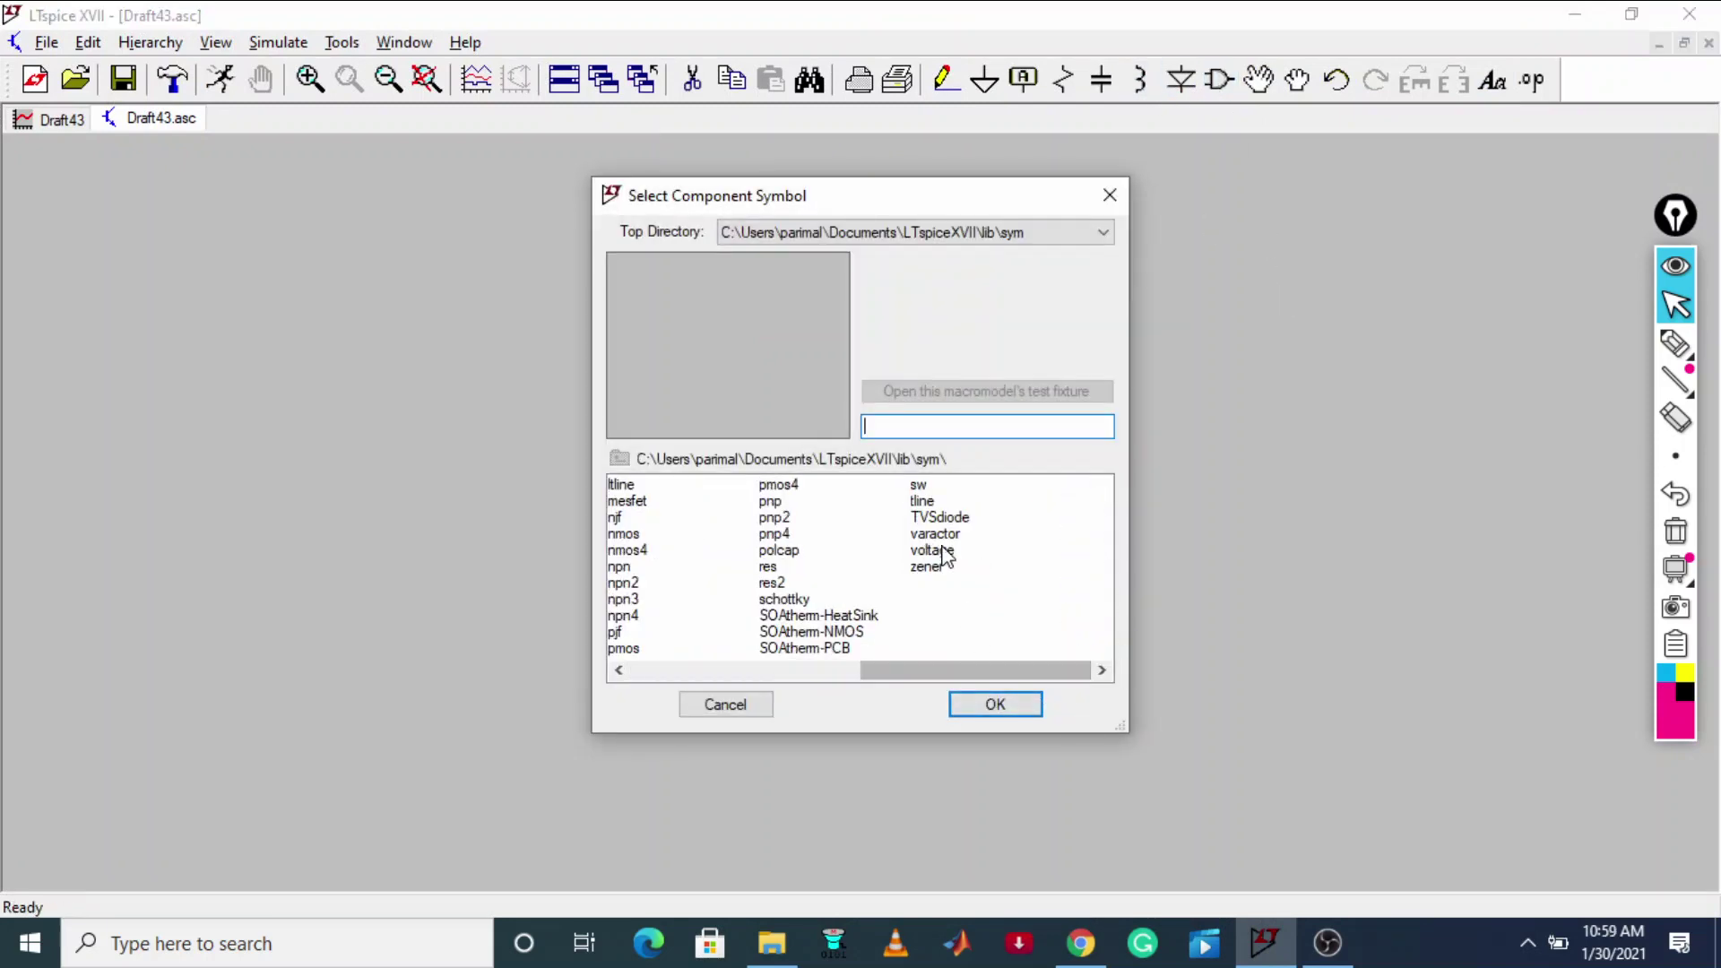
pyautogui.click(997, 705)
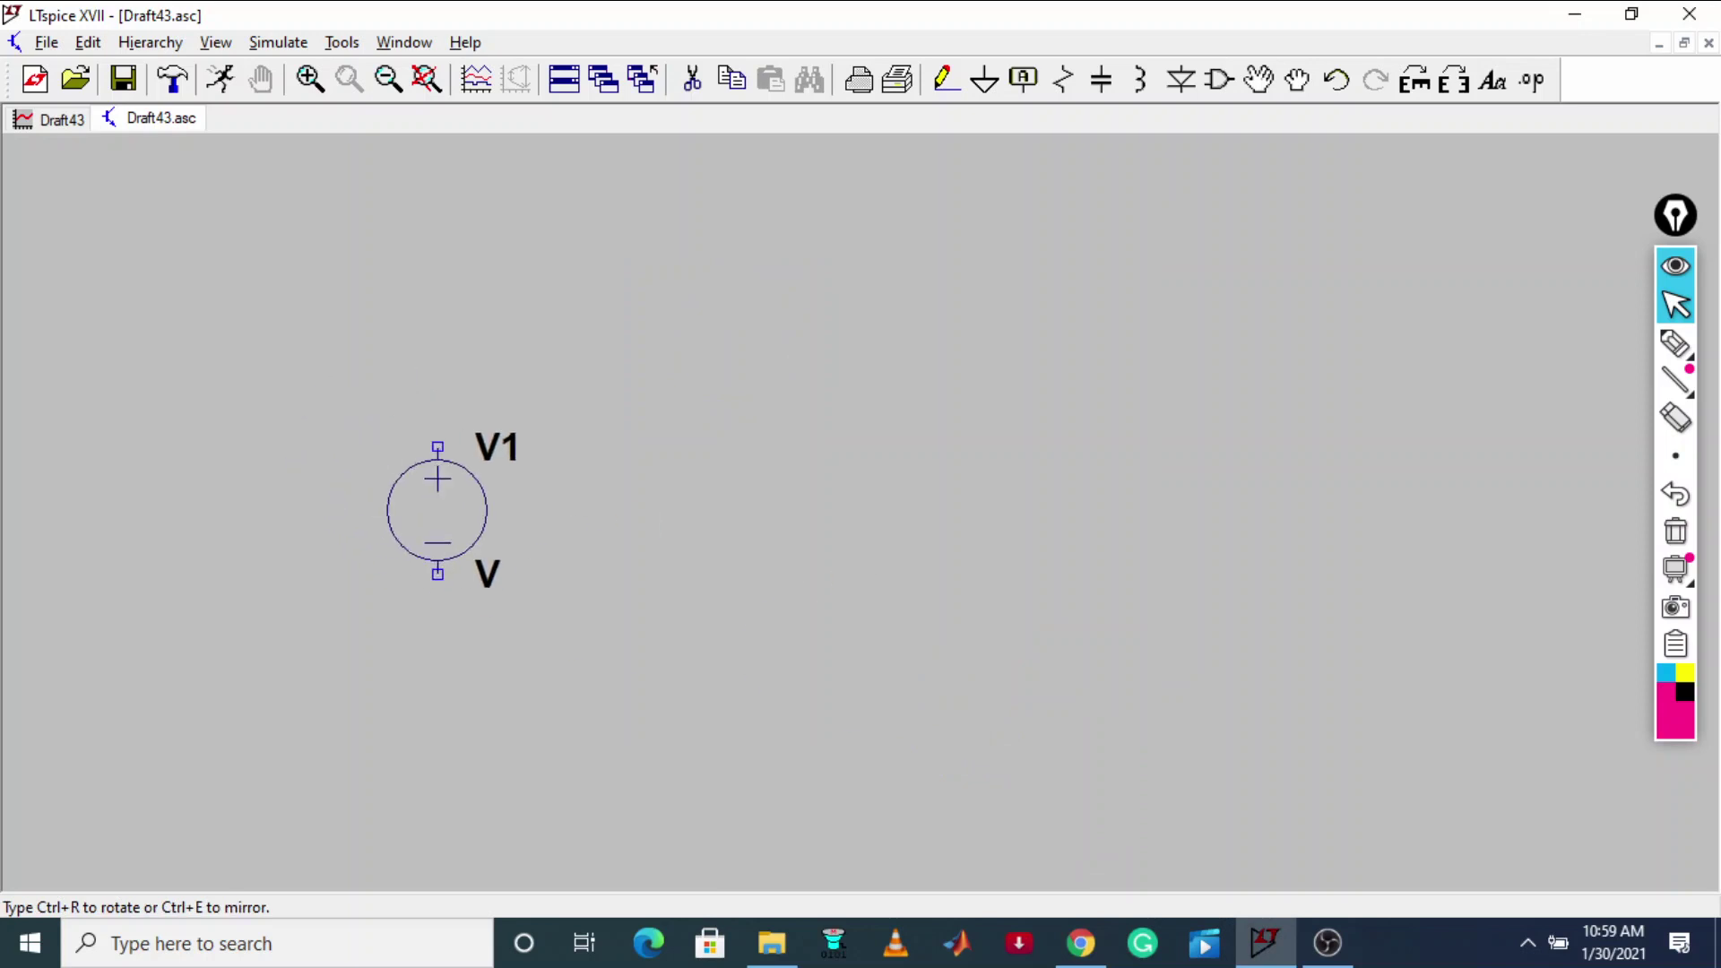
pyautogui.click(450, 484)
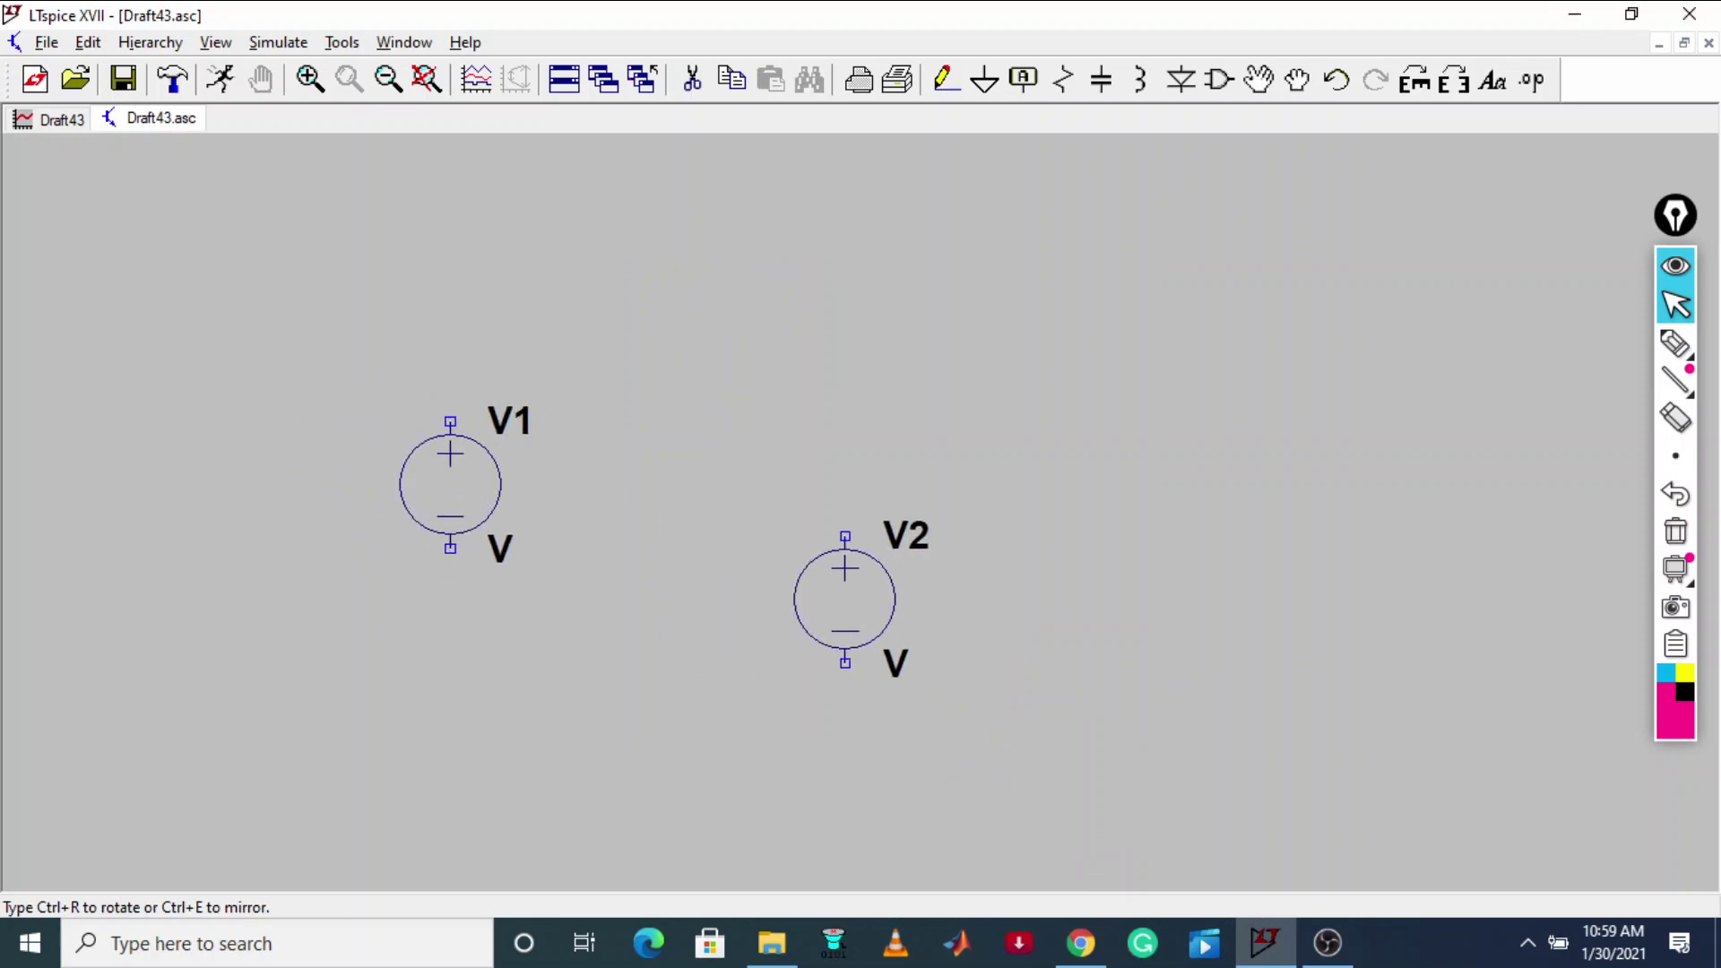
pyautogui.press('Escape')
# Step: Place one vertical resistor beside the voltage source, level with its terminals
pyautogui.click(1063, 79)
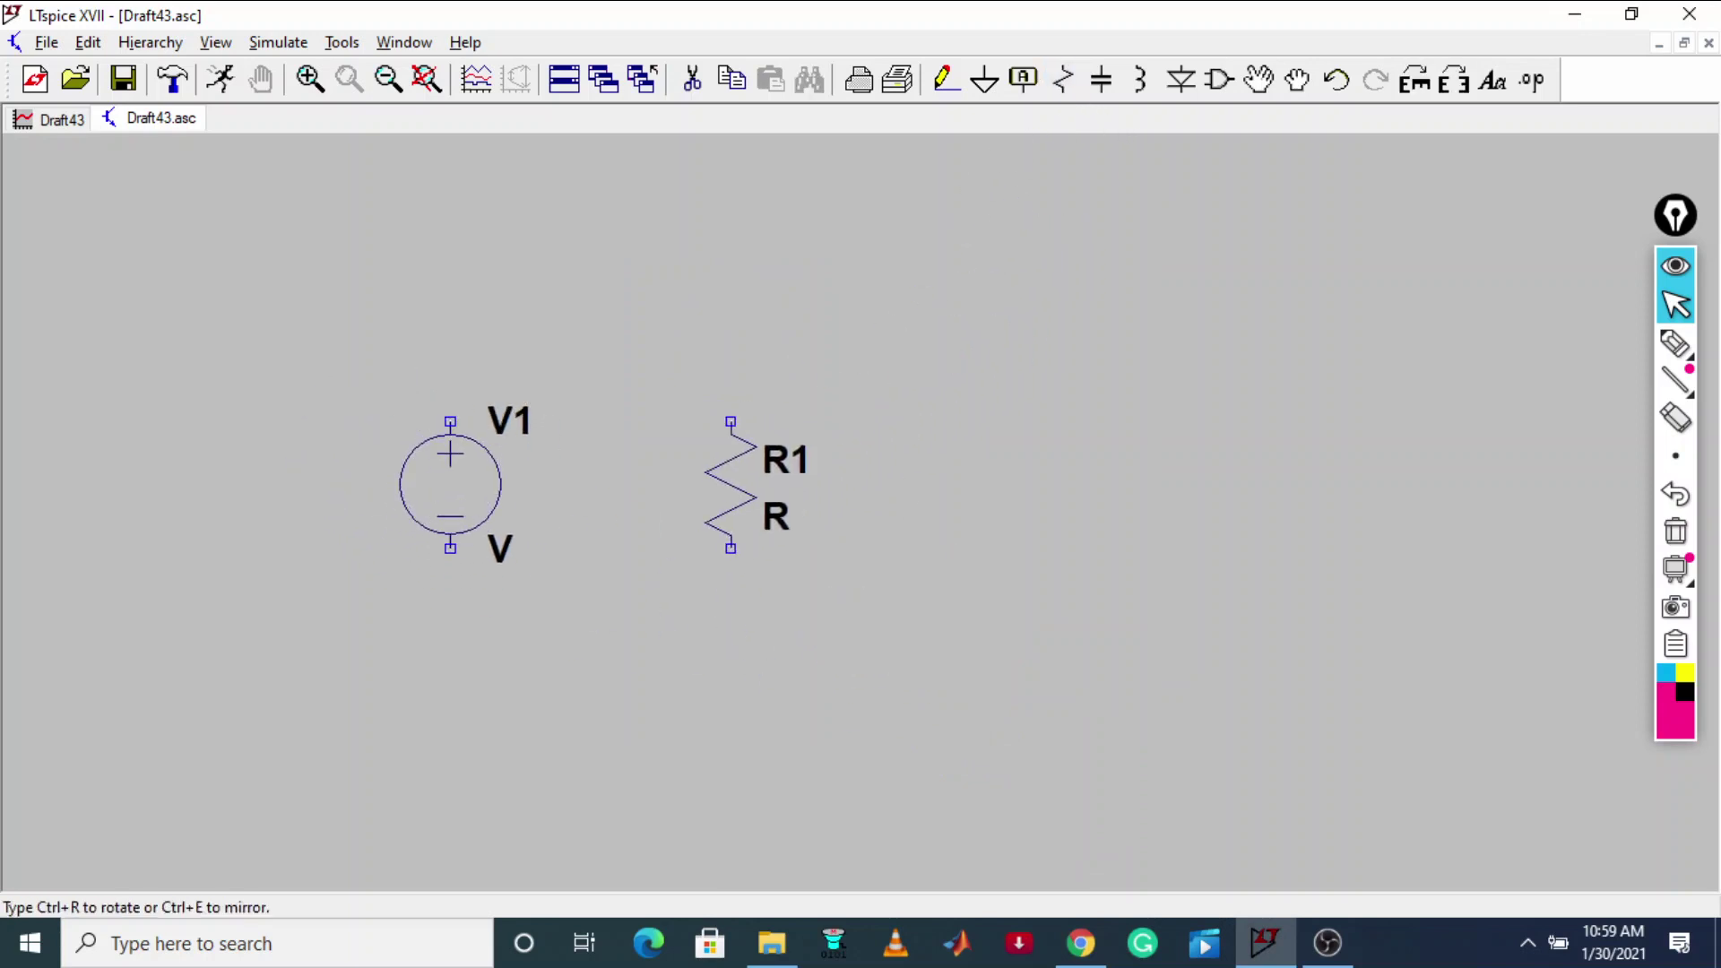
pyautogui.click(774, 453)
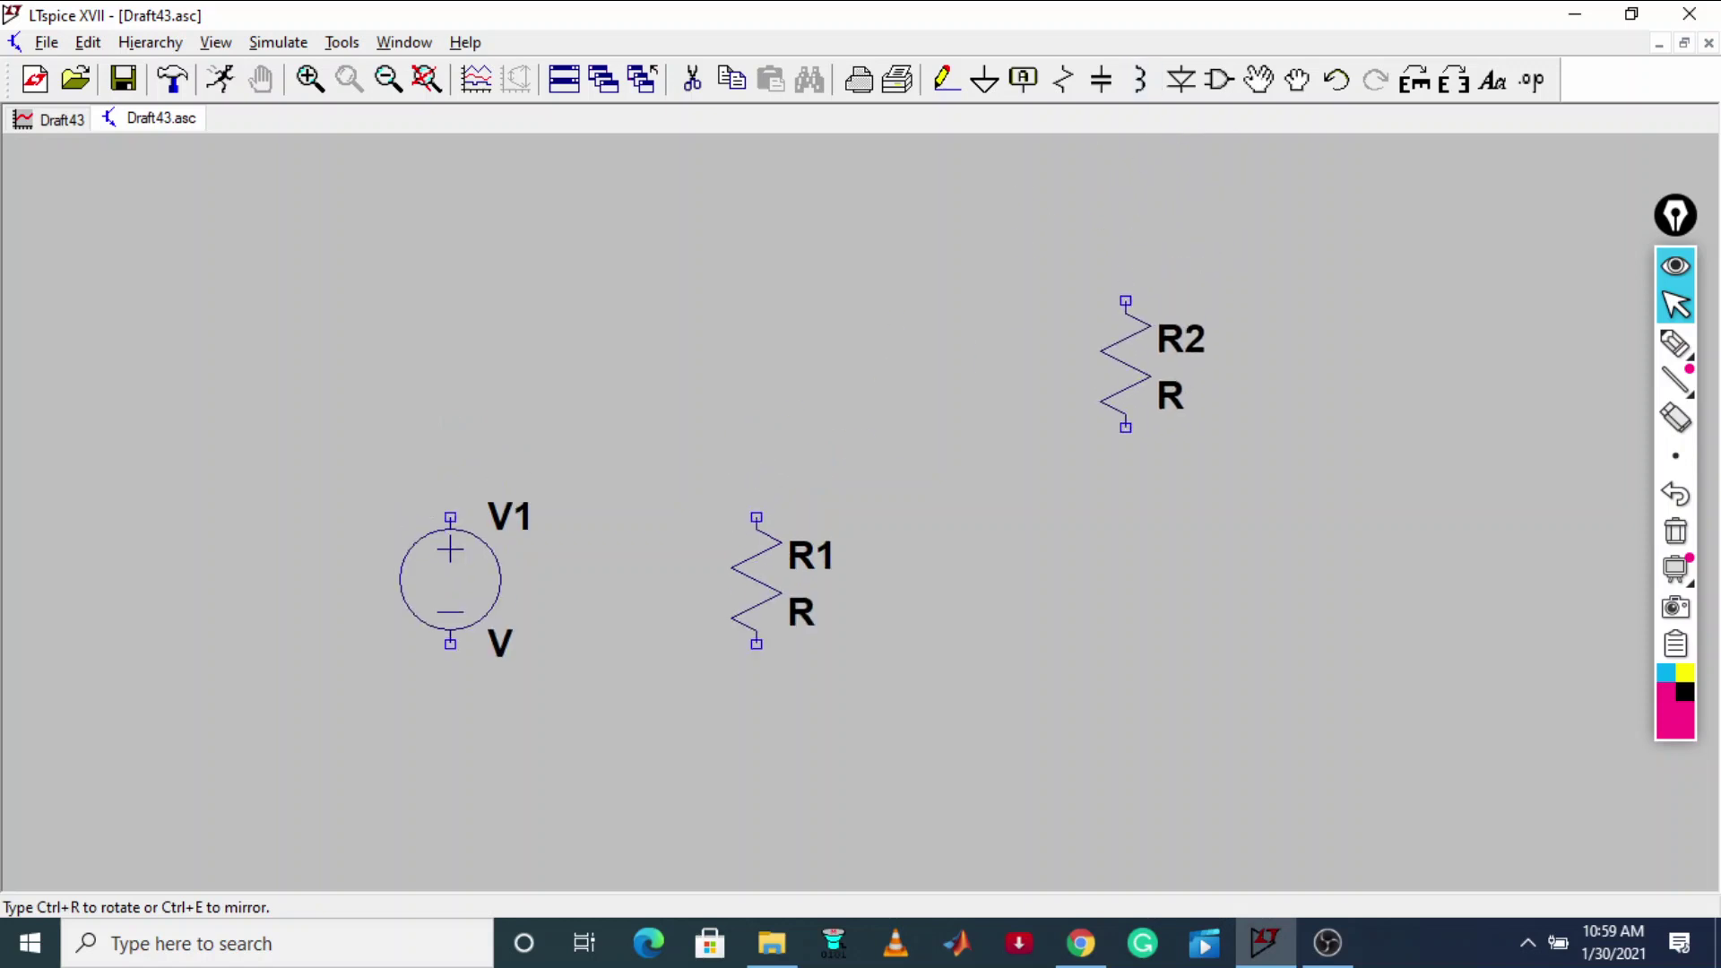
pyautogui.press('Escape')
# Step: Place a vertical inductor next to the resistor and a vertical capacitor beyond the inductor
pyautogui.click(1136, 77)
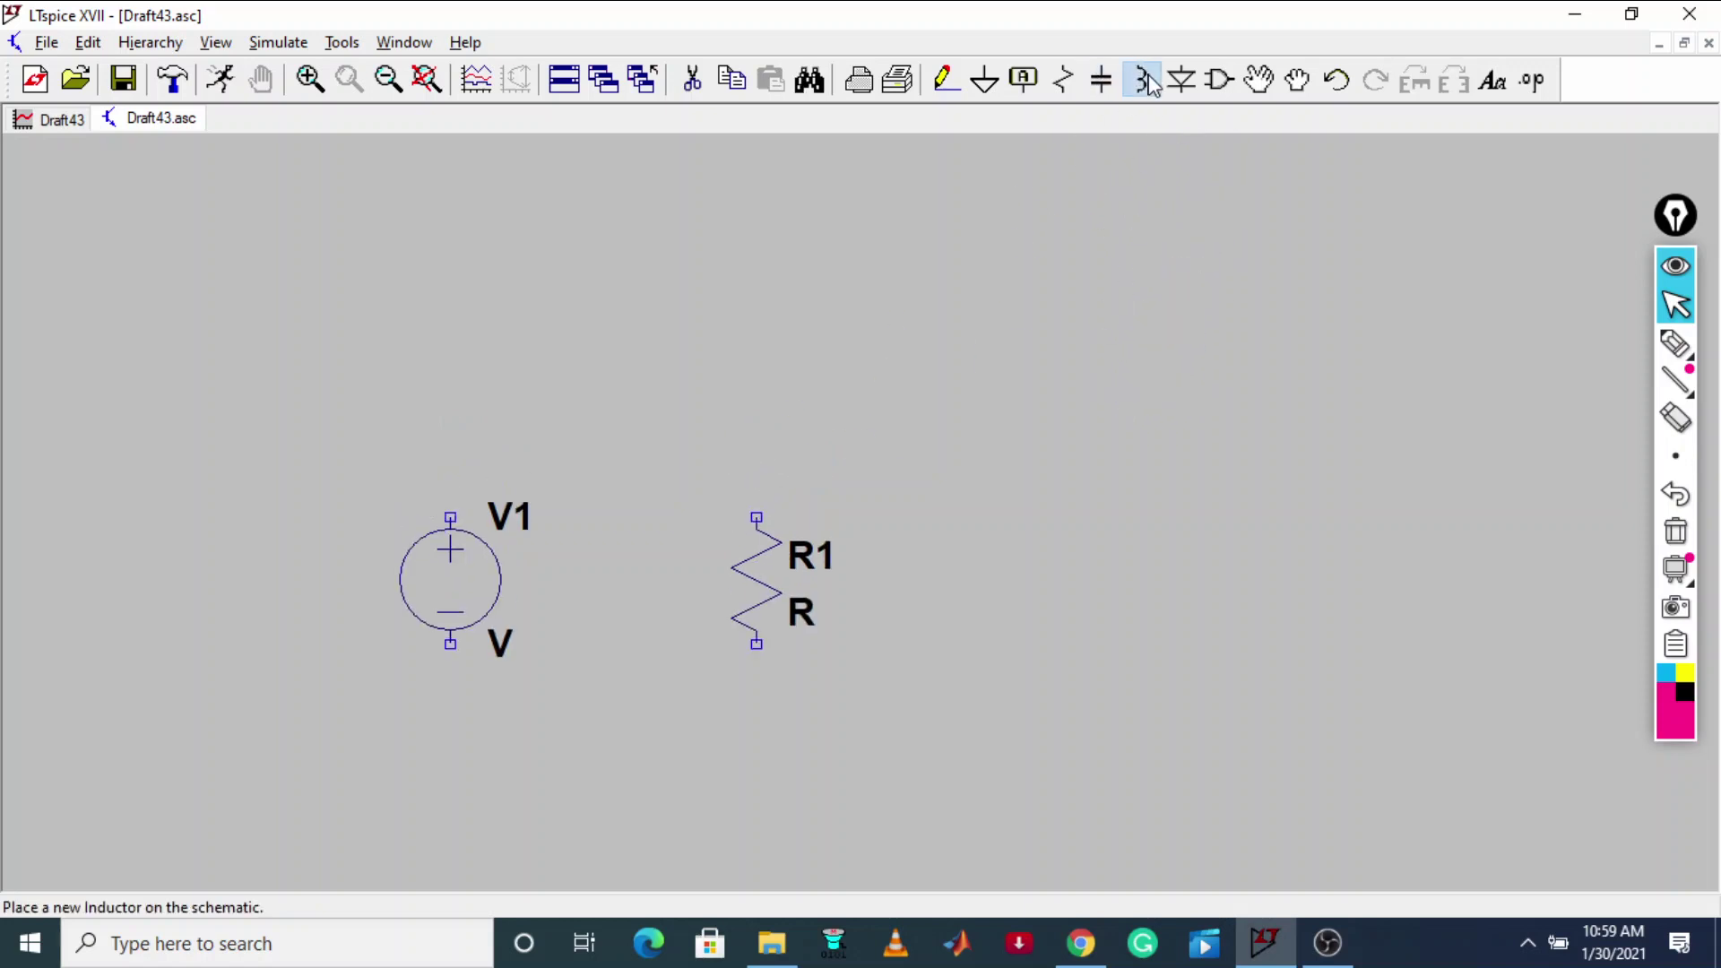
pyautogui.click(977, 549)
pyautogui.press('Escape')
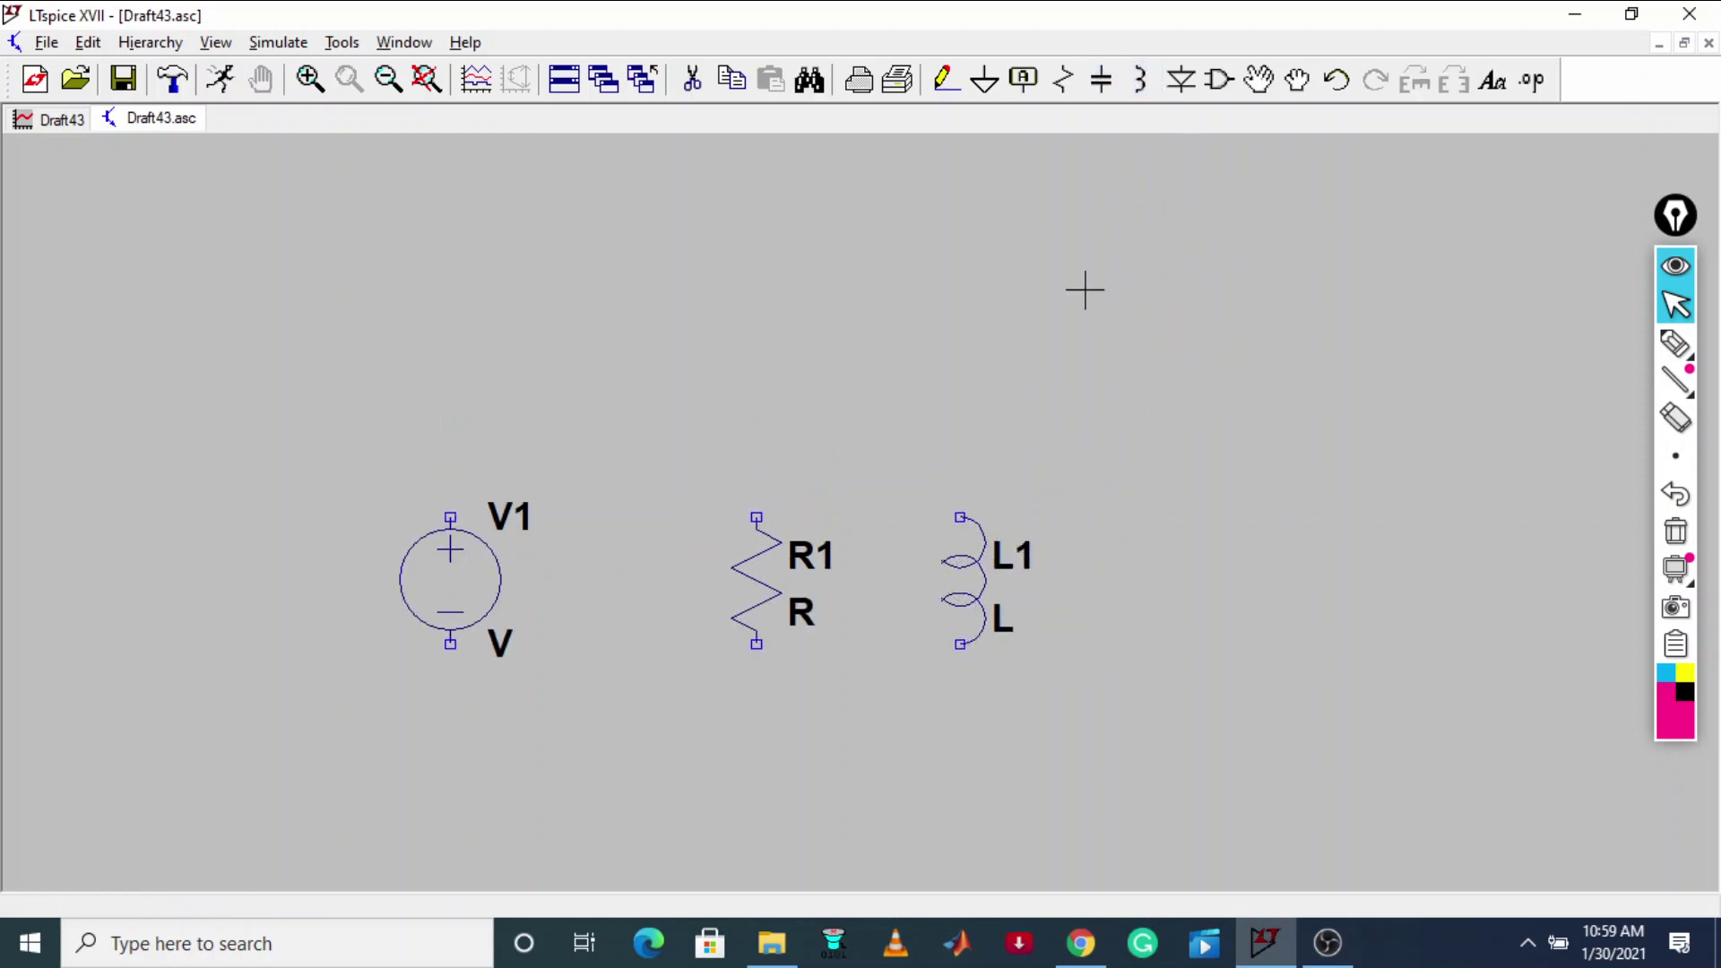
pyautogui.click(1100, 79)
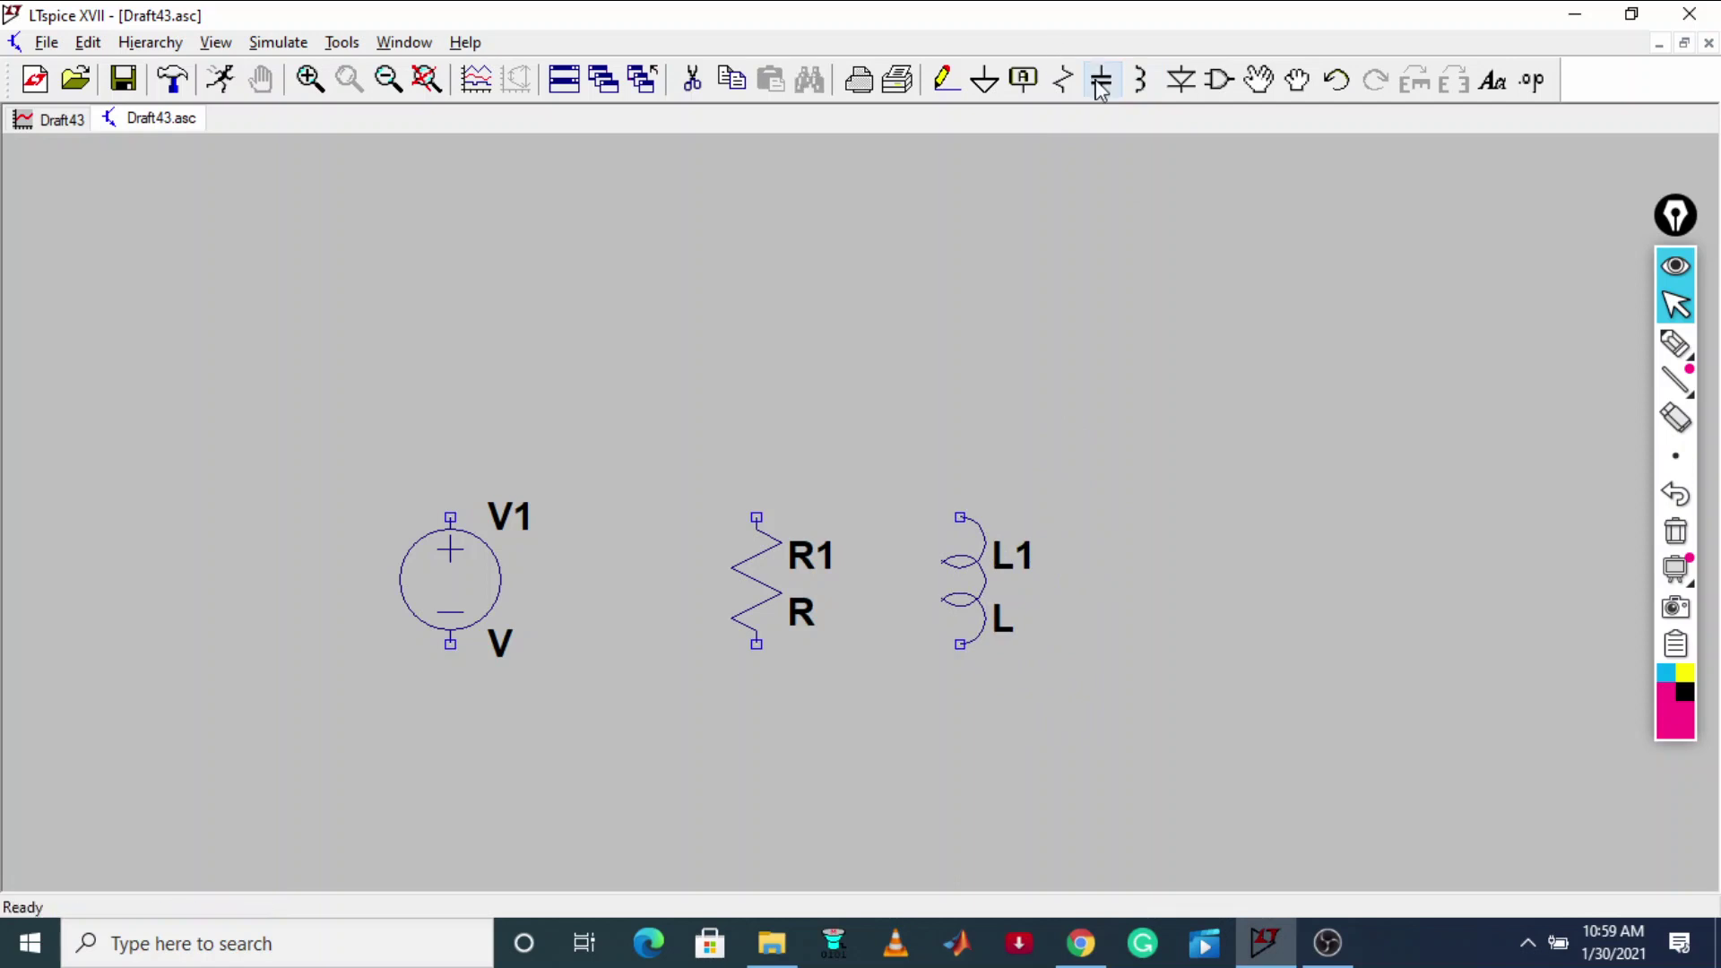
pyautogui.click(1167, 584)
pyautogui.press('Escape')
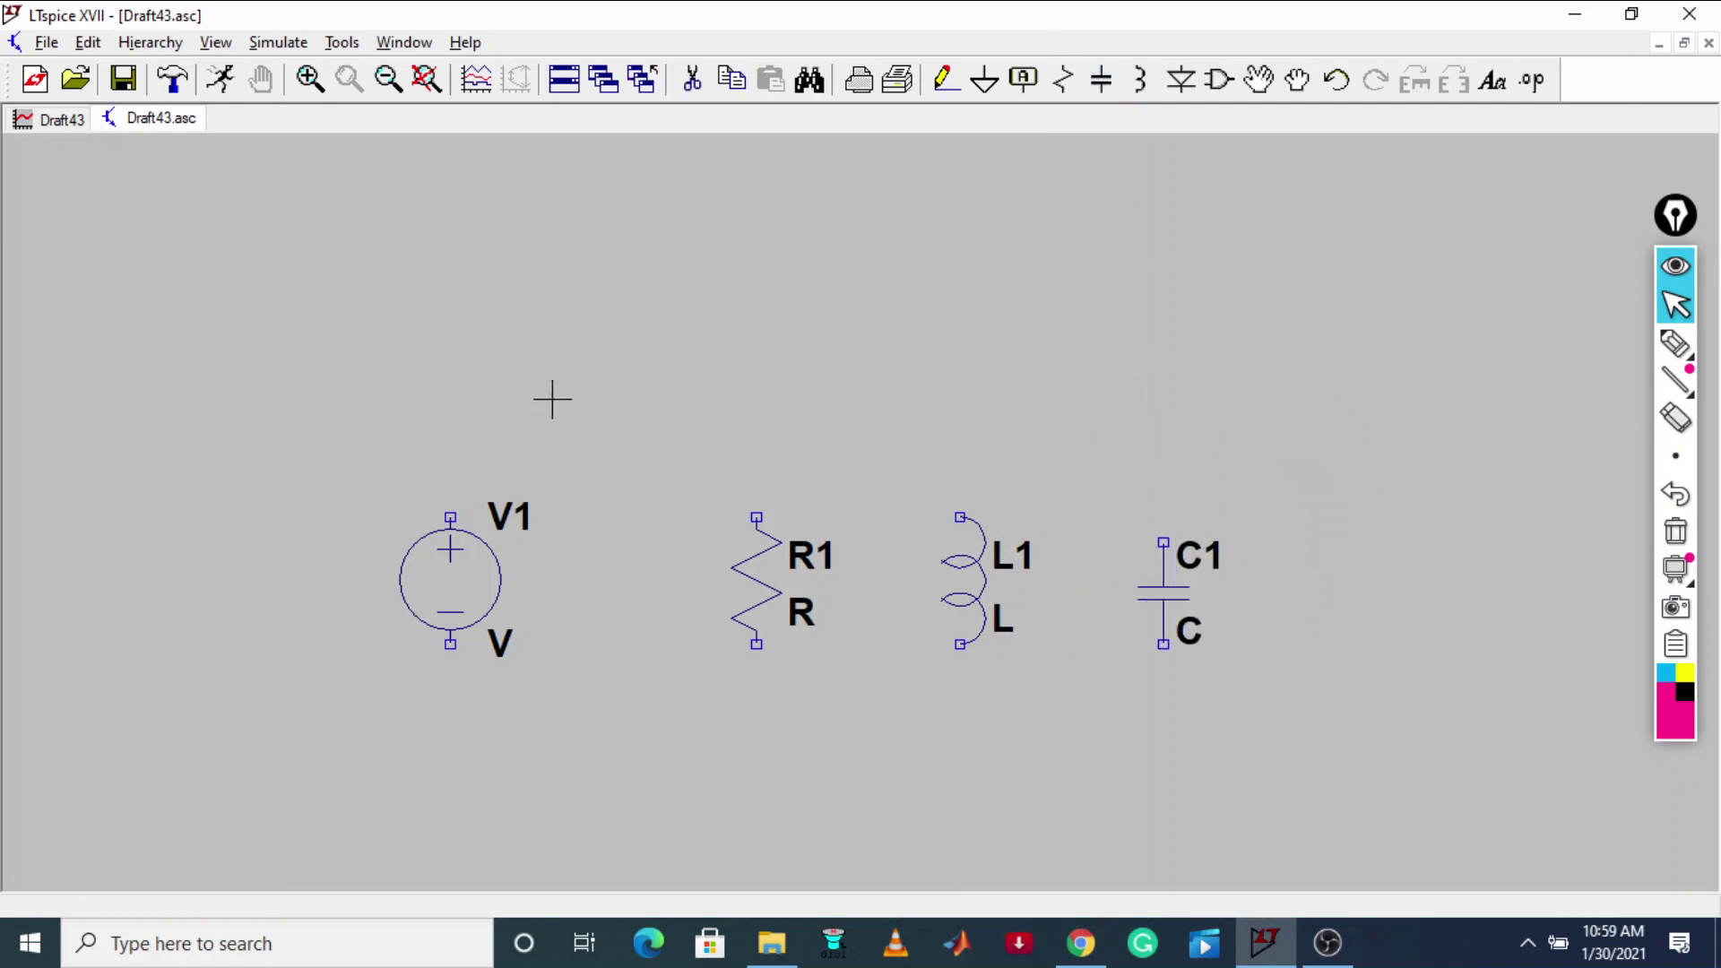
# Step: Wire the voltage source's positive terminal up and across to the upper terminal of the resistor
pyautogui.click(945, 78)
pyautogui.click(450, 517)
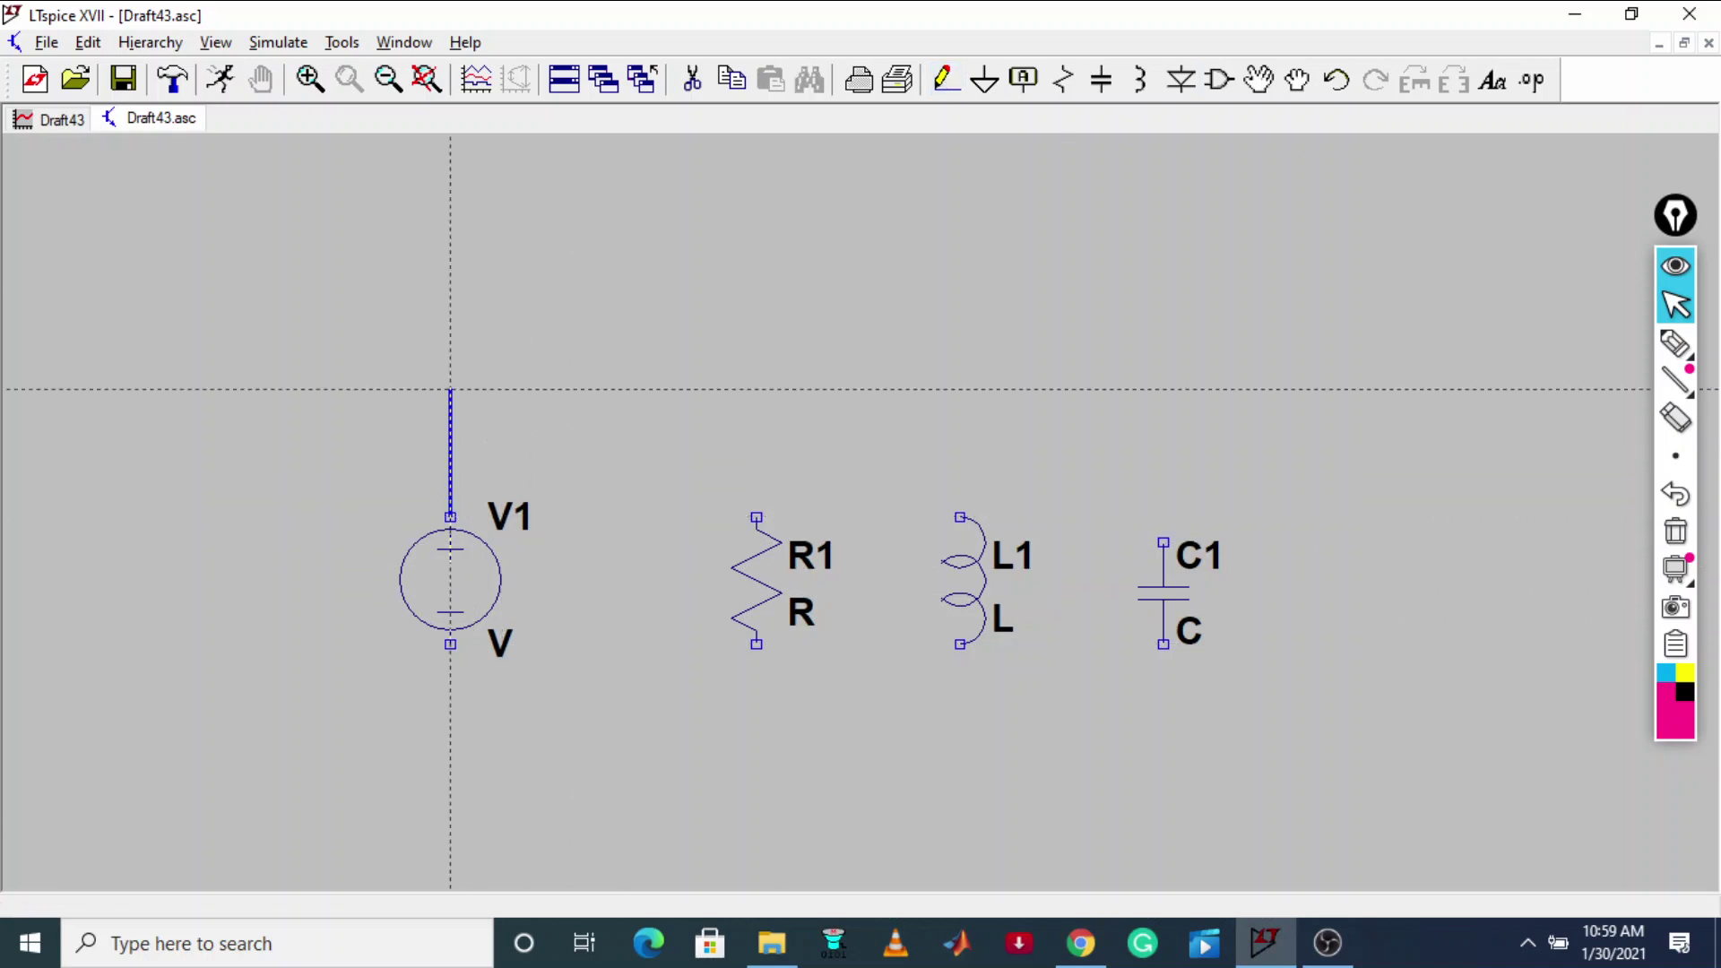
pyautogui.click(450, 389)
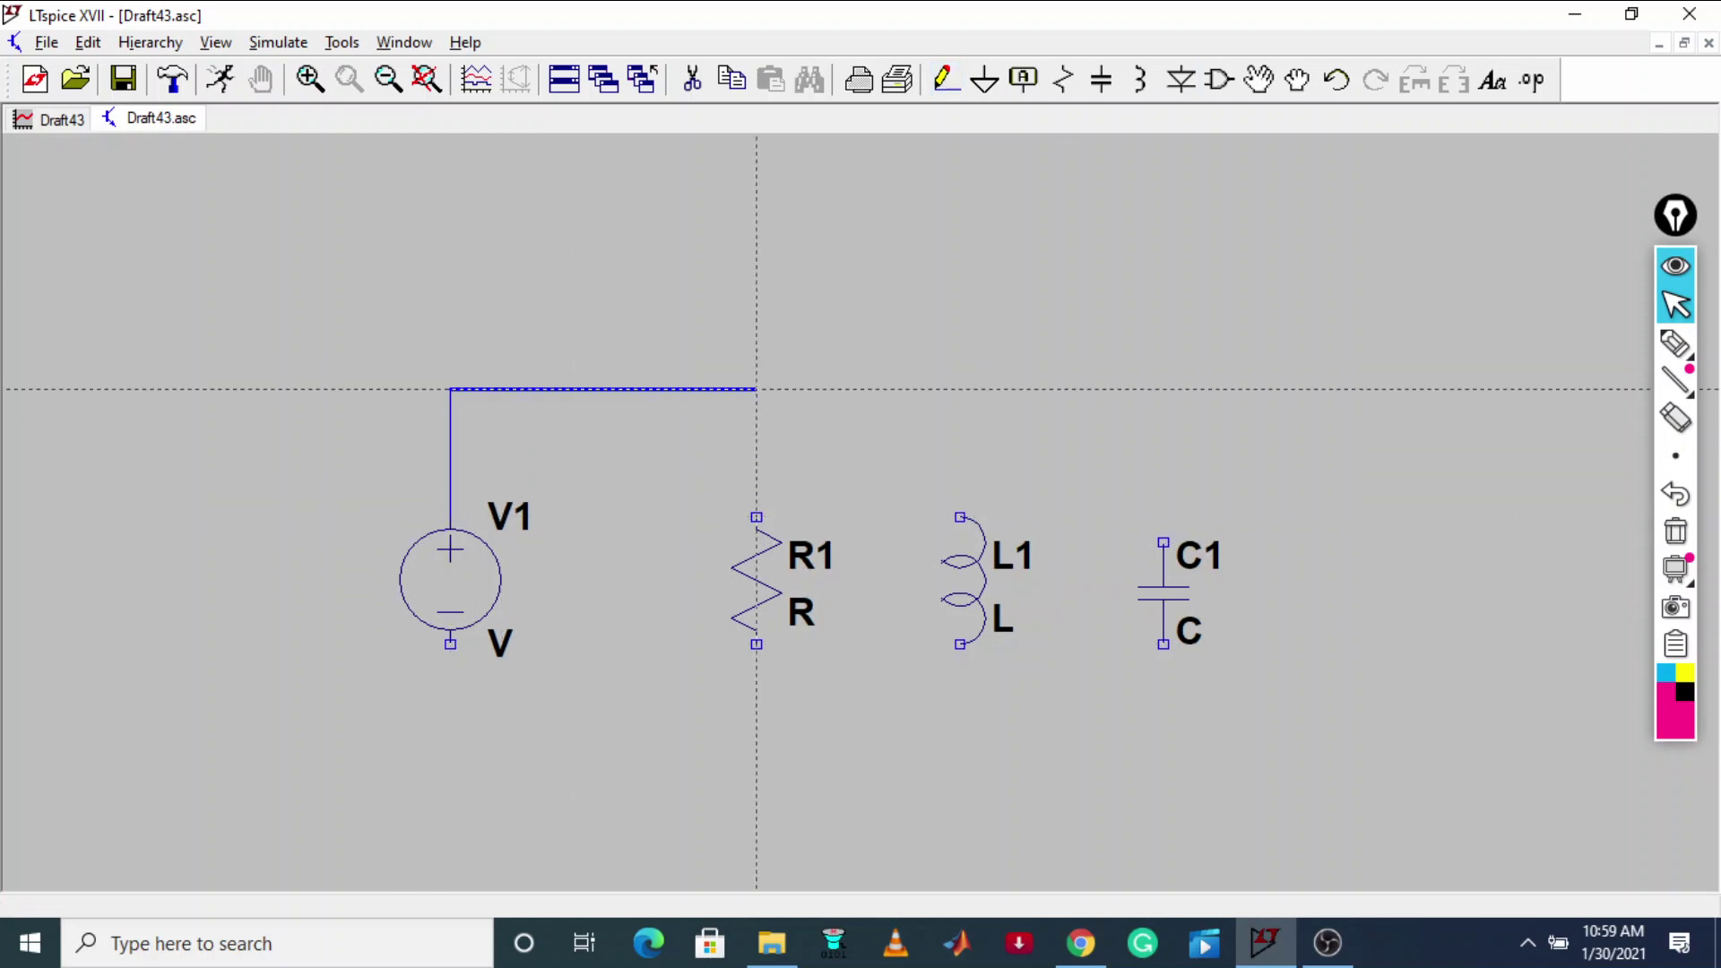
pyautogui.click(756, 389)
pyautogui.click(757, 517)
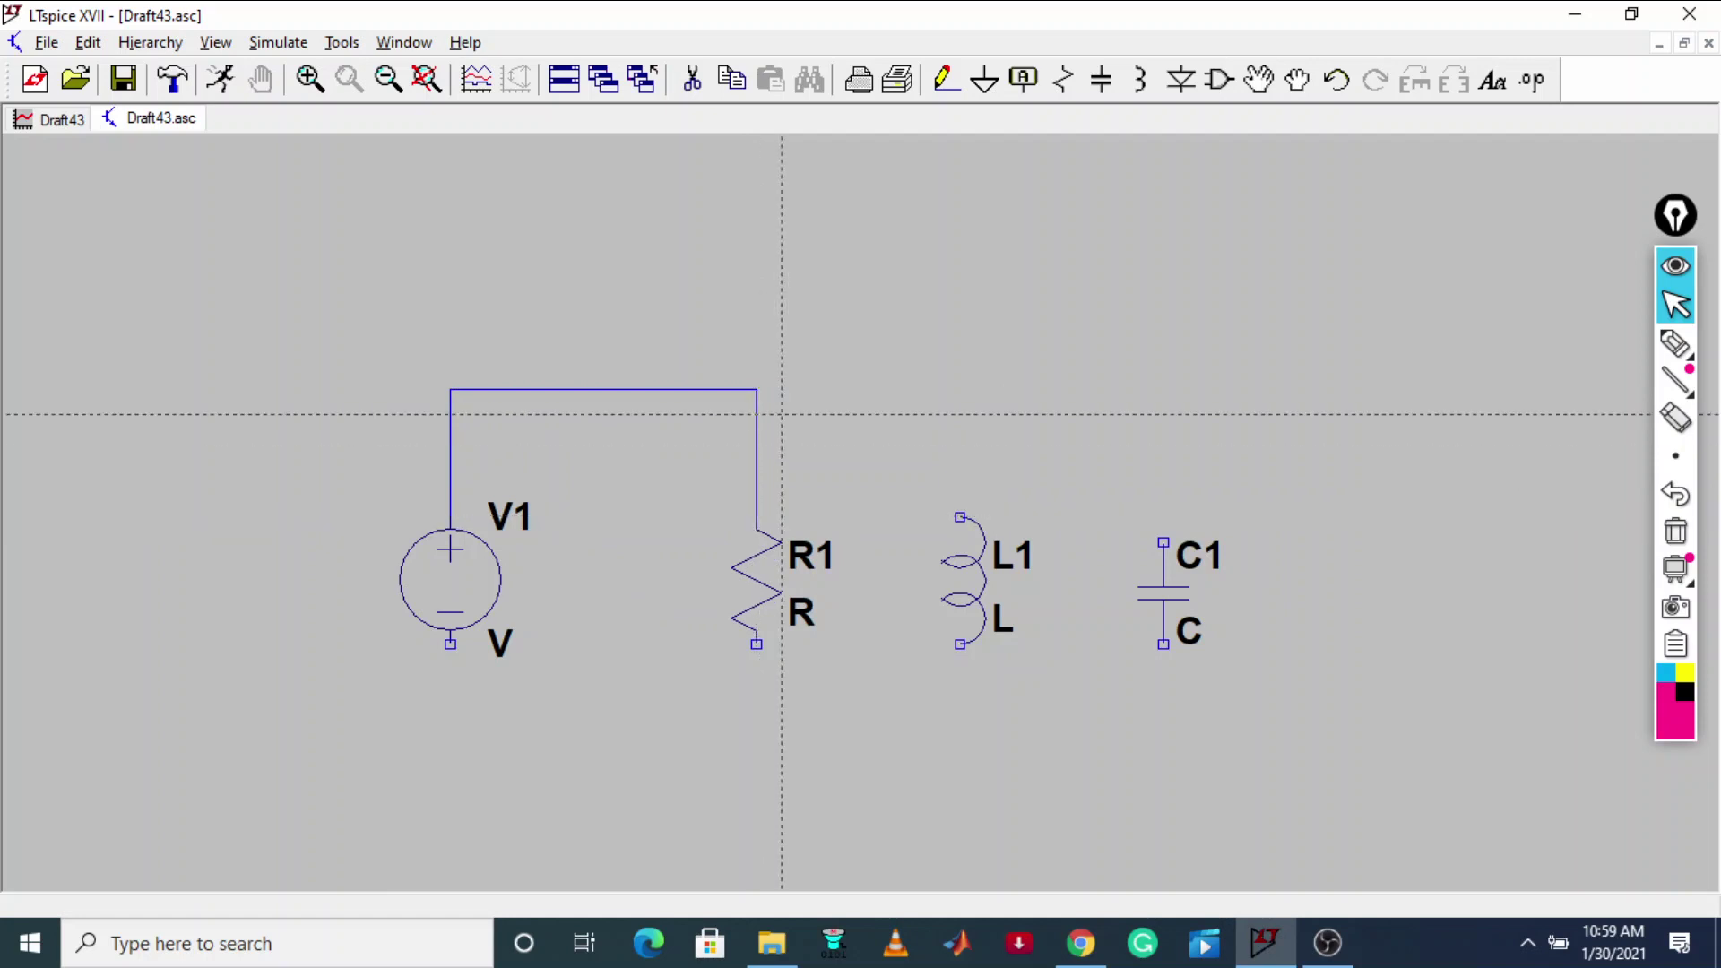
# Step: Extend the upper wire from the resistor branch to the upper terminals of the inductor and the capacitor
pyautogui.click(756, 389)
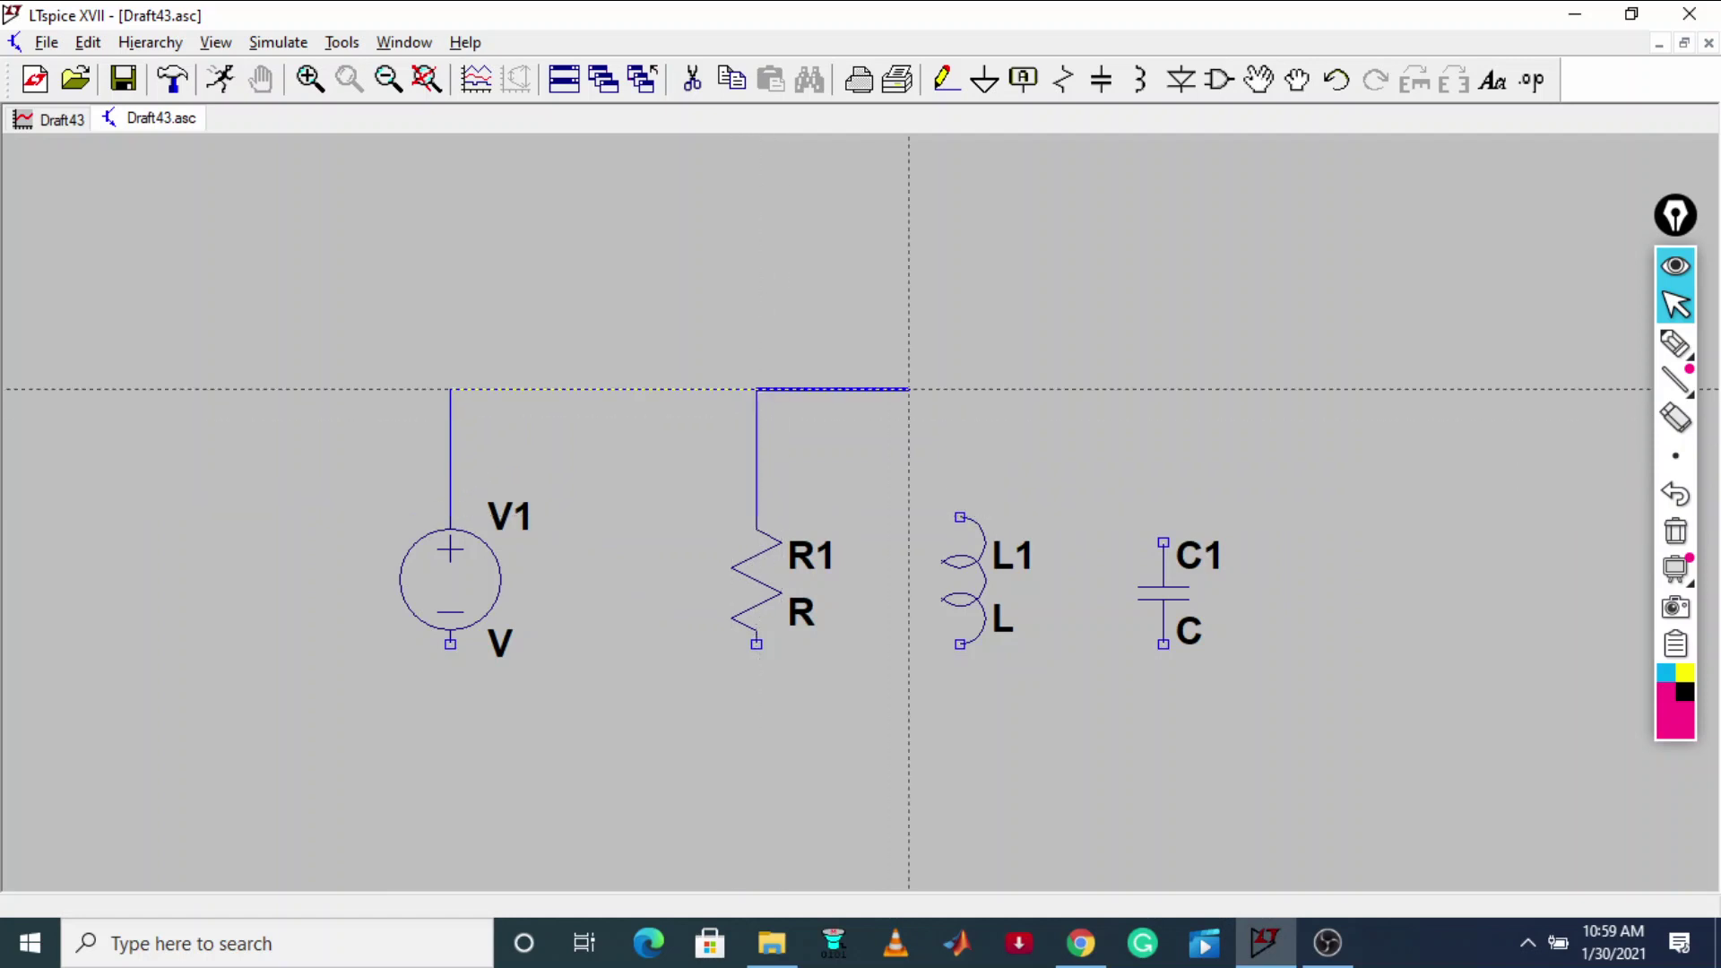
pyautogui.click(959, 389)
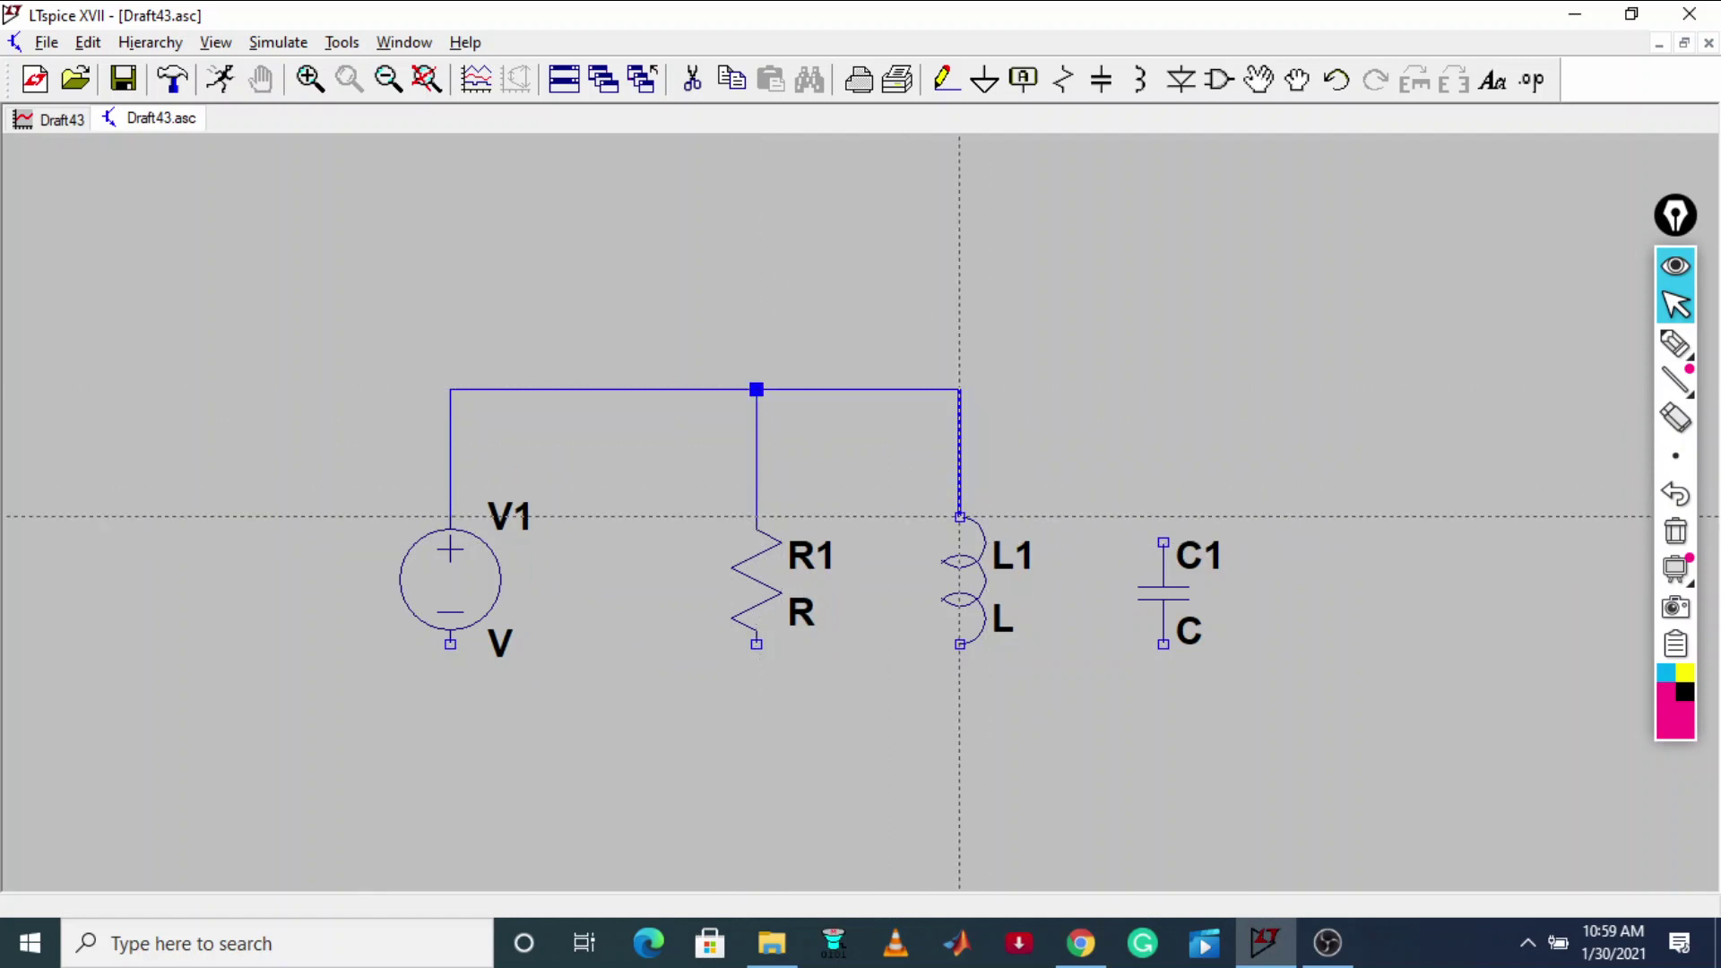
pyautogui.click(959, 516)
pyautogui.click(959, 389)
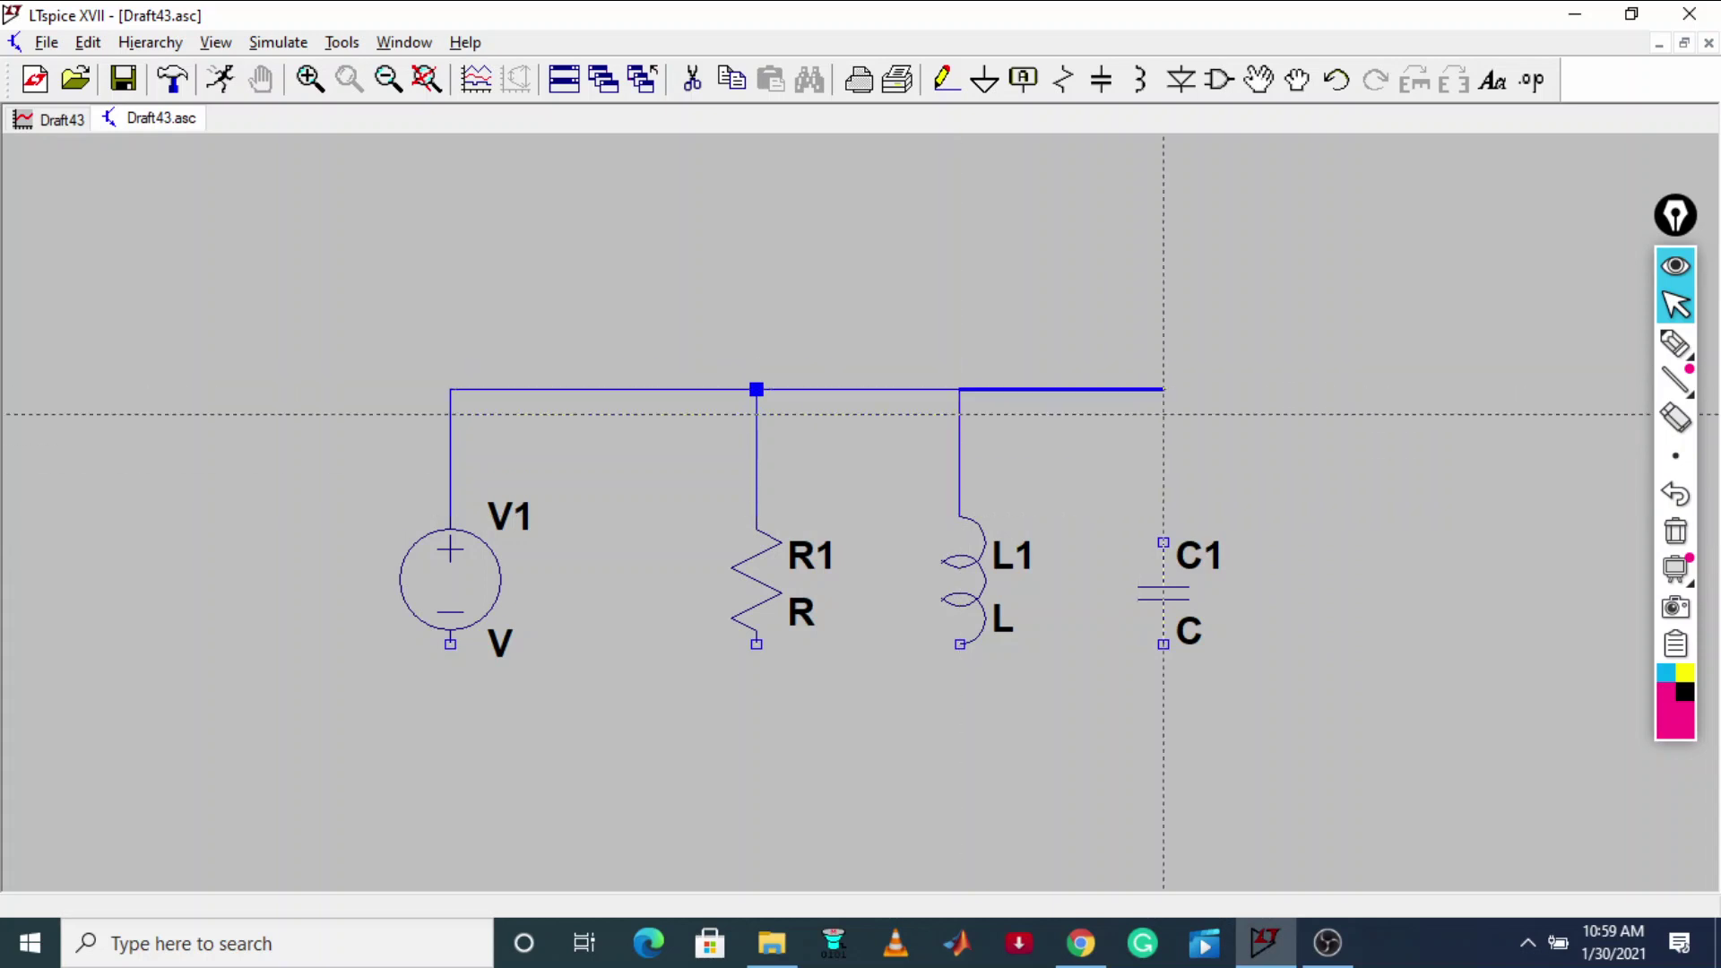
pyautogui.click(1163, 389)
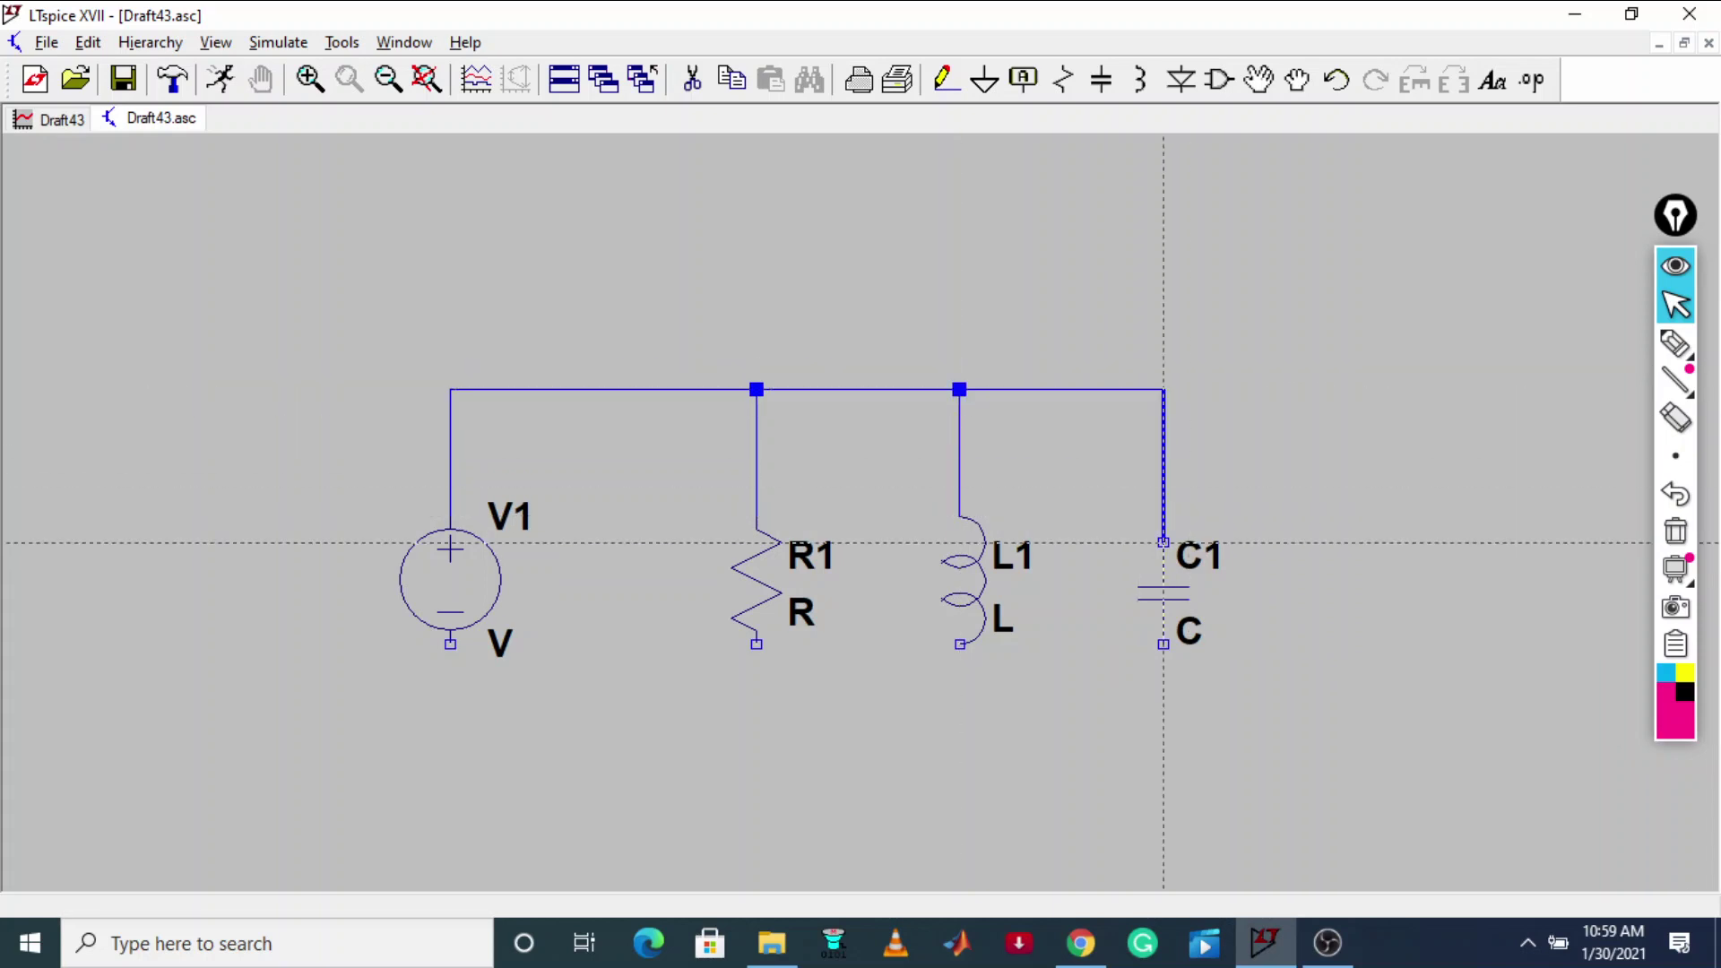
pyautogui.click(1163, 543)
# Step: Wire the capacitor's lower terminal down and back along the bottom to the voltage source's negative terminal
pyautogui.click(1163, 644)
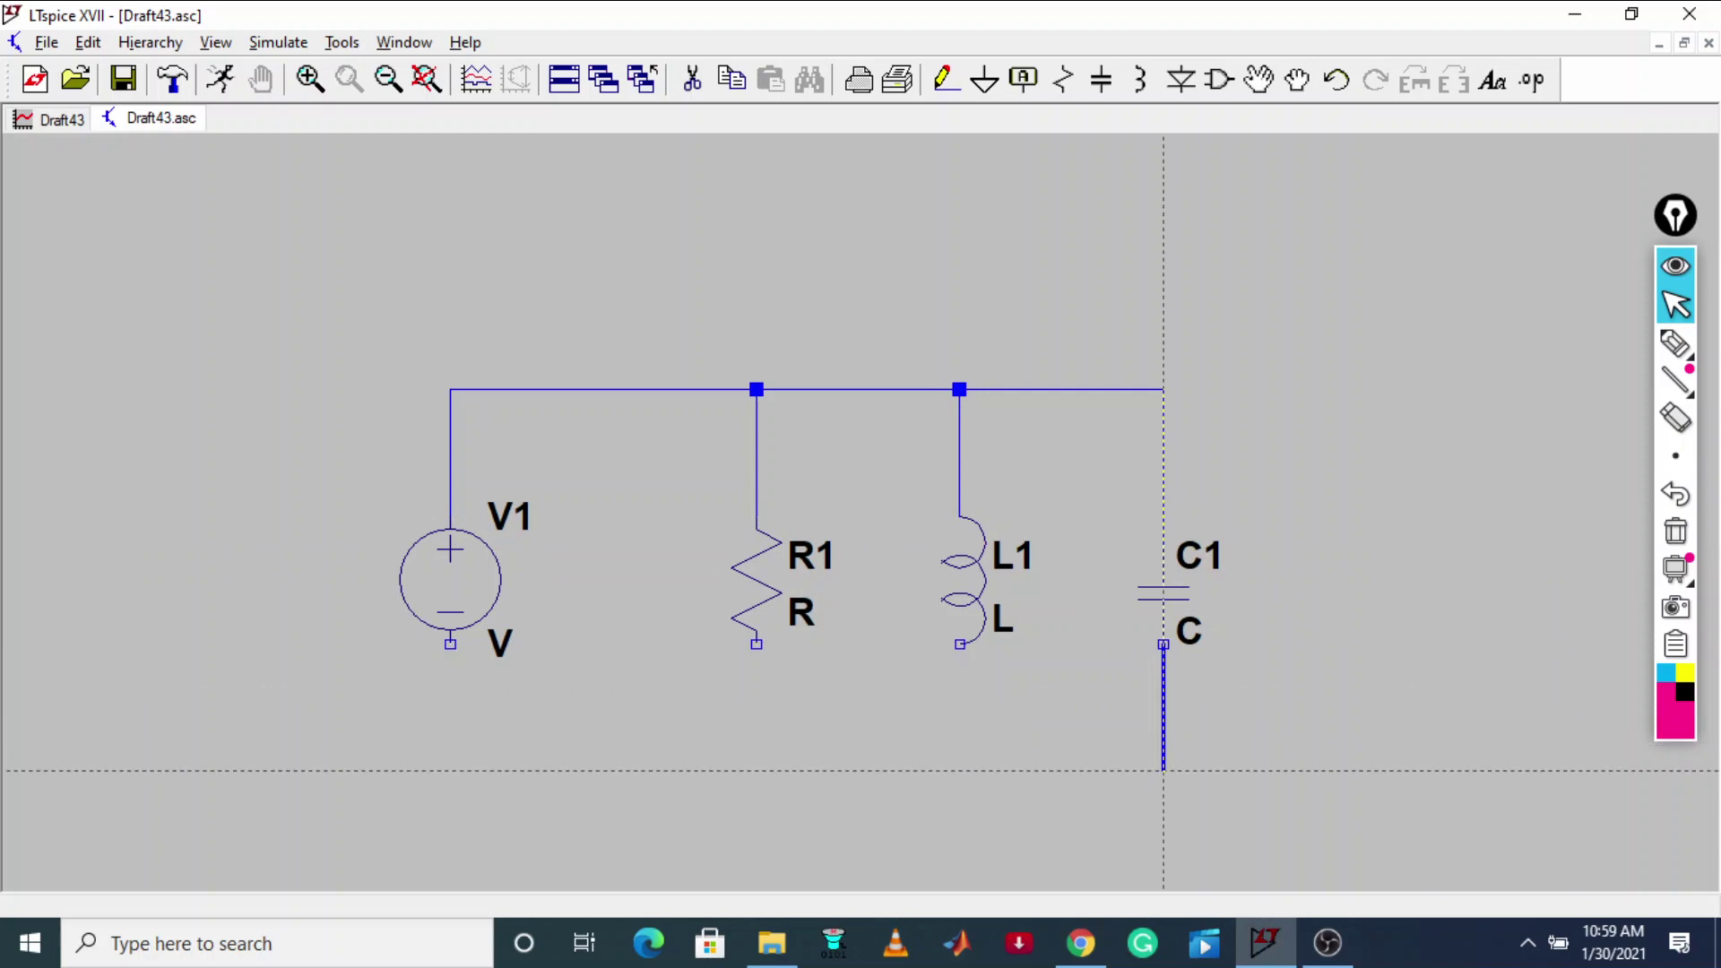
pyautogui.click(1164, 796)
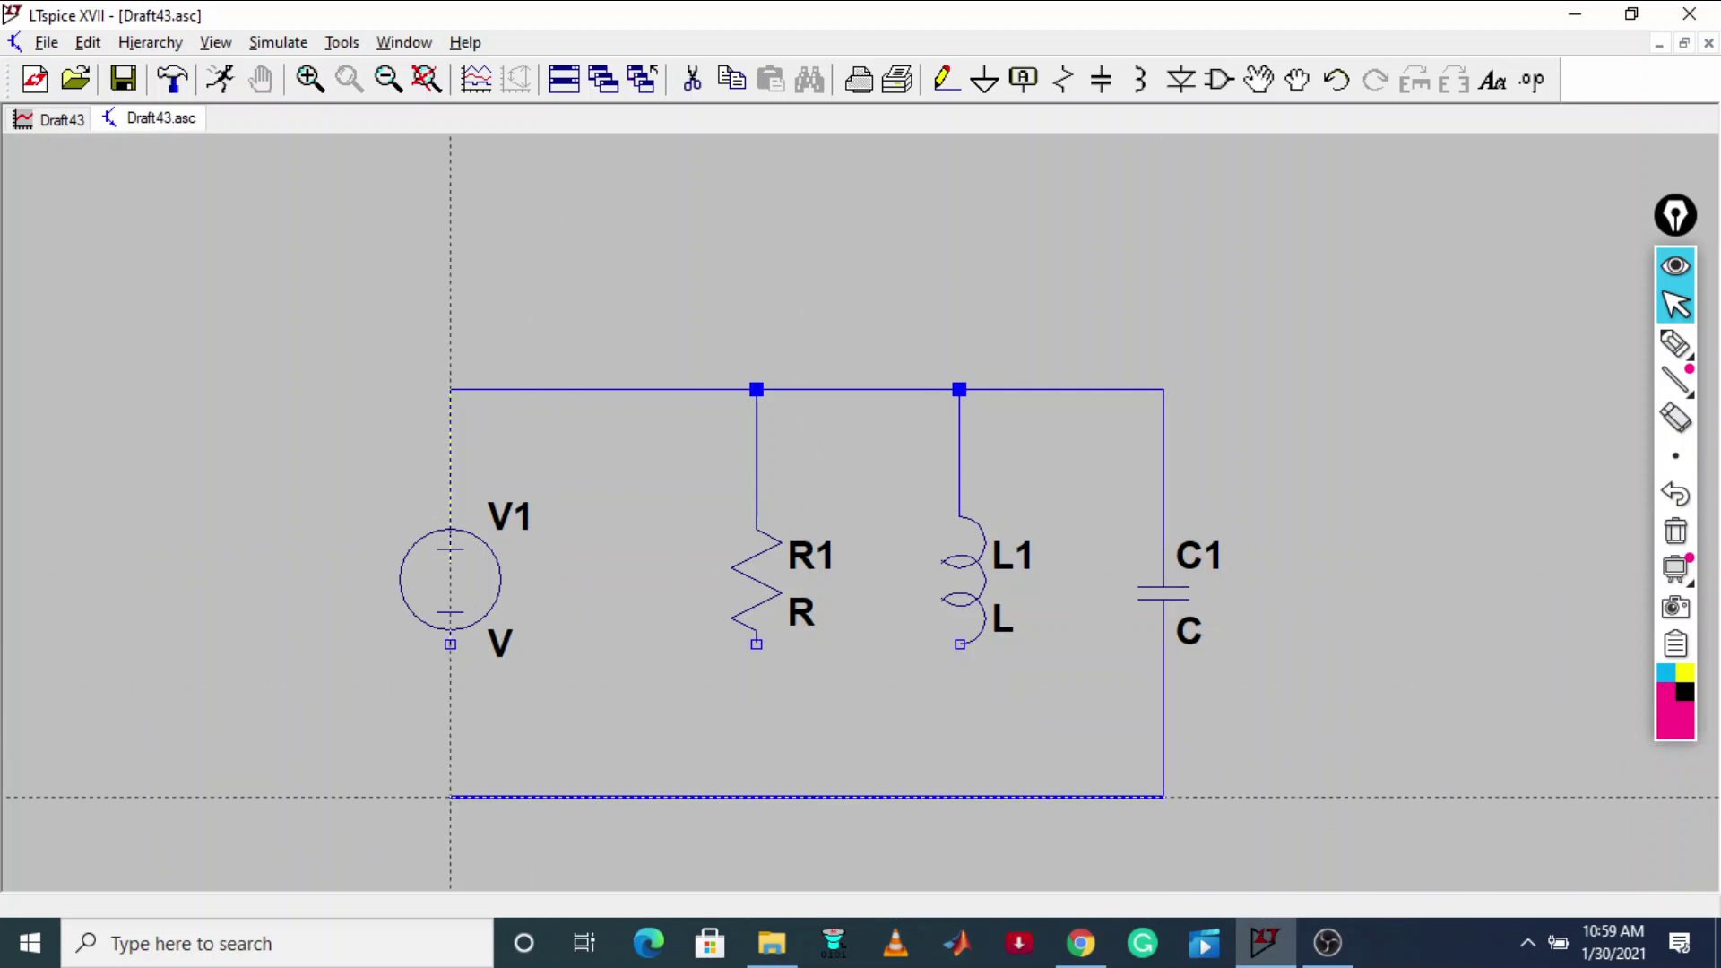
pyautogui.click(450, 796)
pyautogui.click(449, 644)
pyautogui.press('Escape')
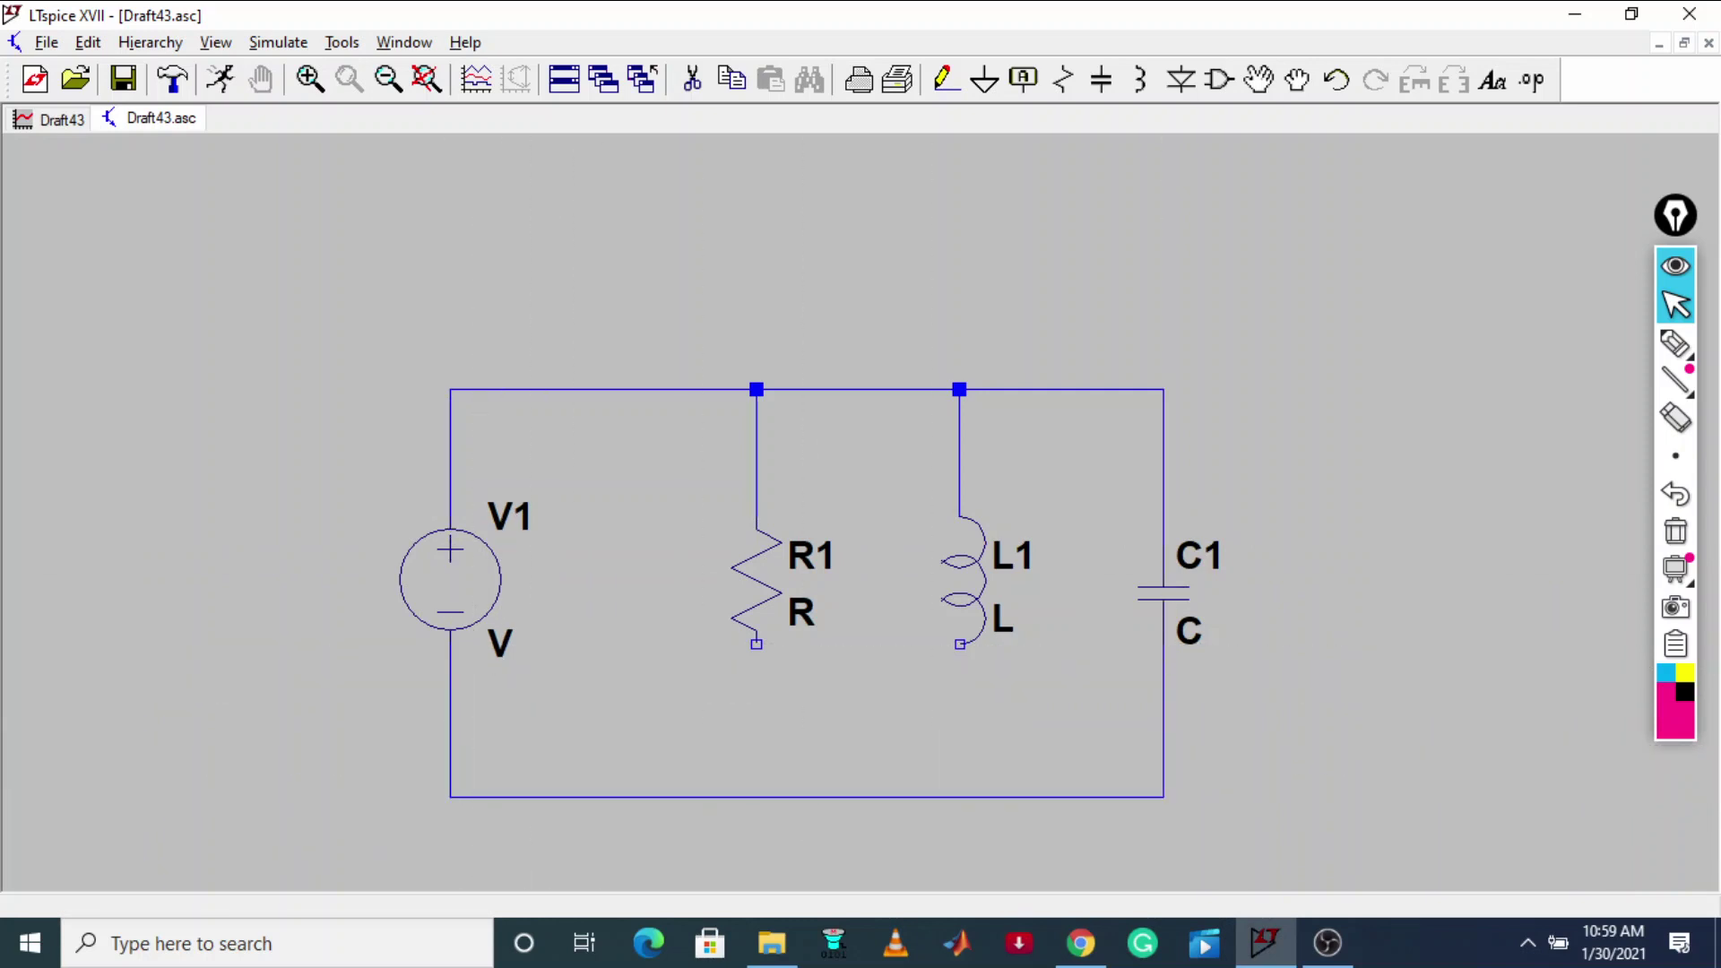
# Step: Connect the lower terminals of the resistor and the inductor to the bottom wire
pyautogui.click(756, 643)
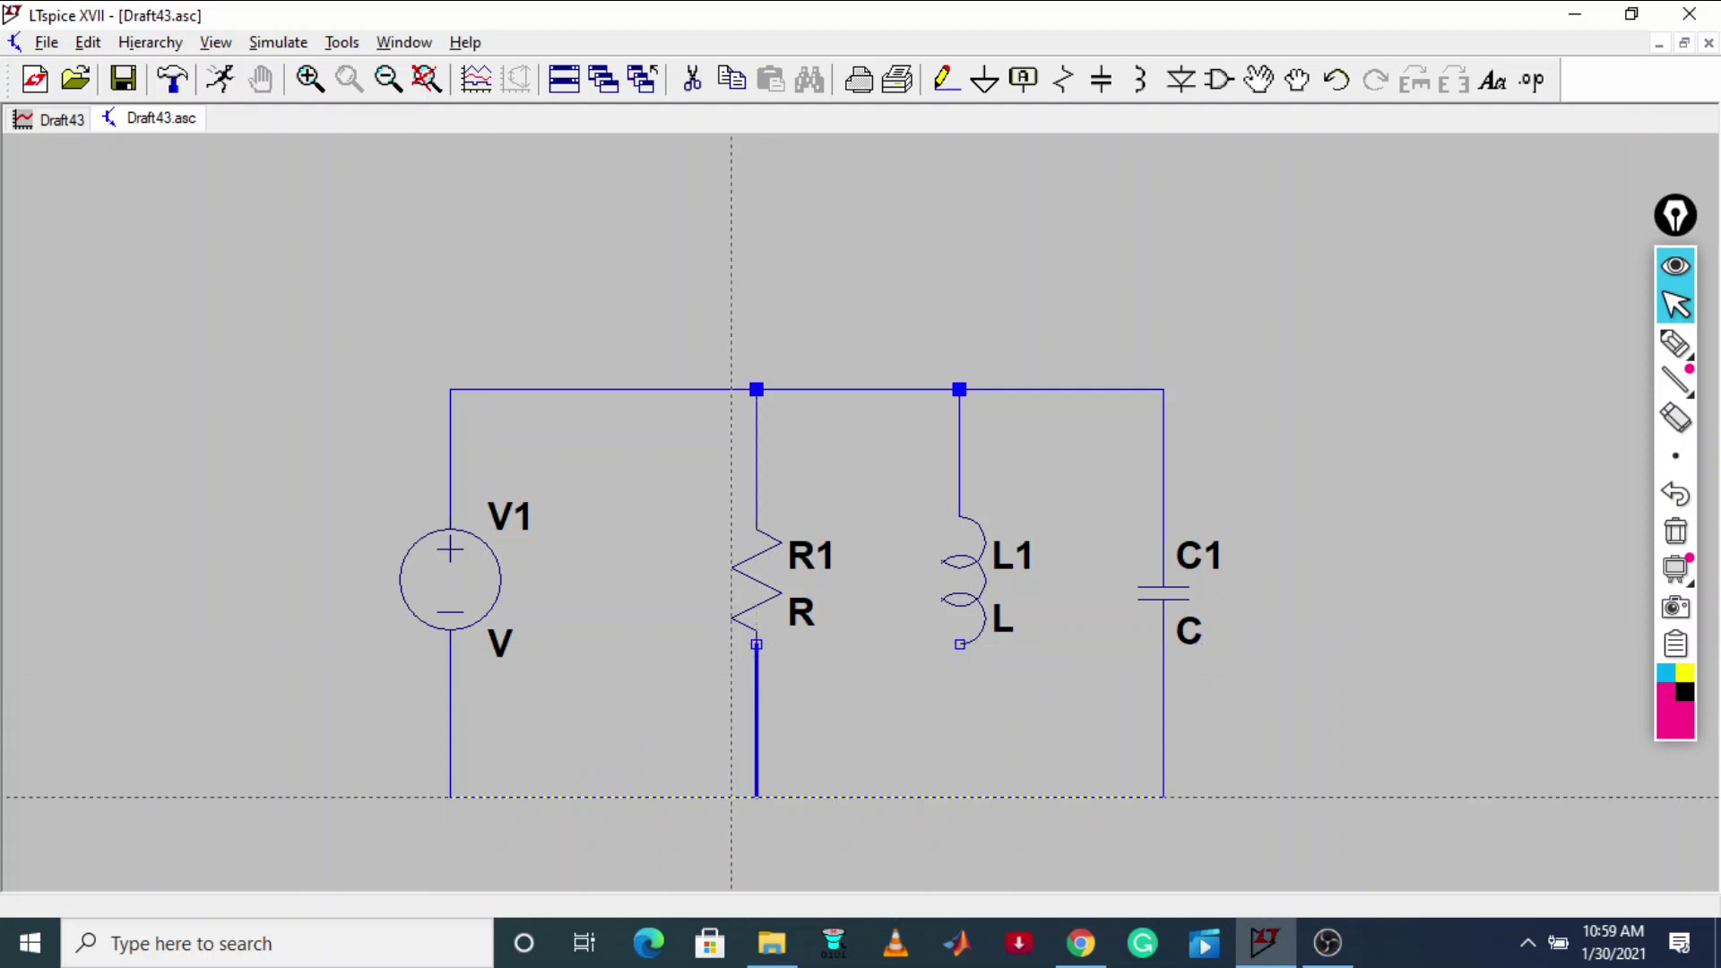
pyautogui.click(731, 796)
pyautogui.click(959, 644)
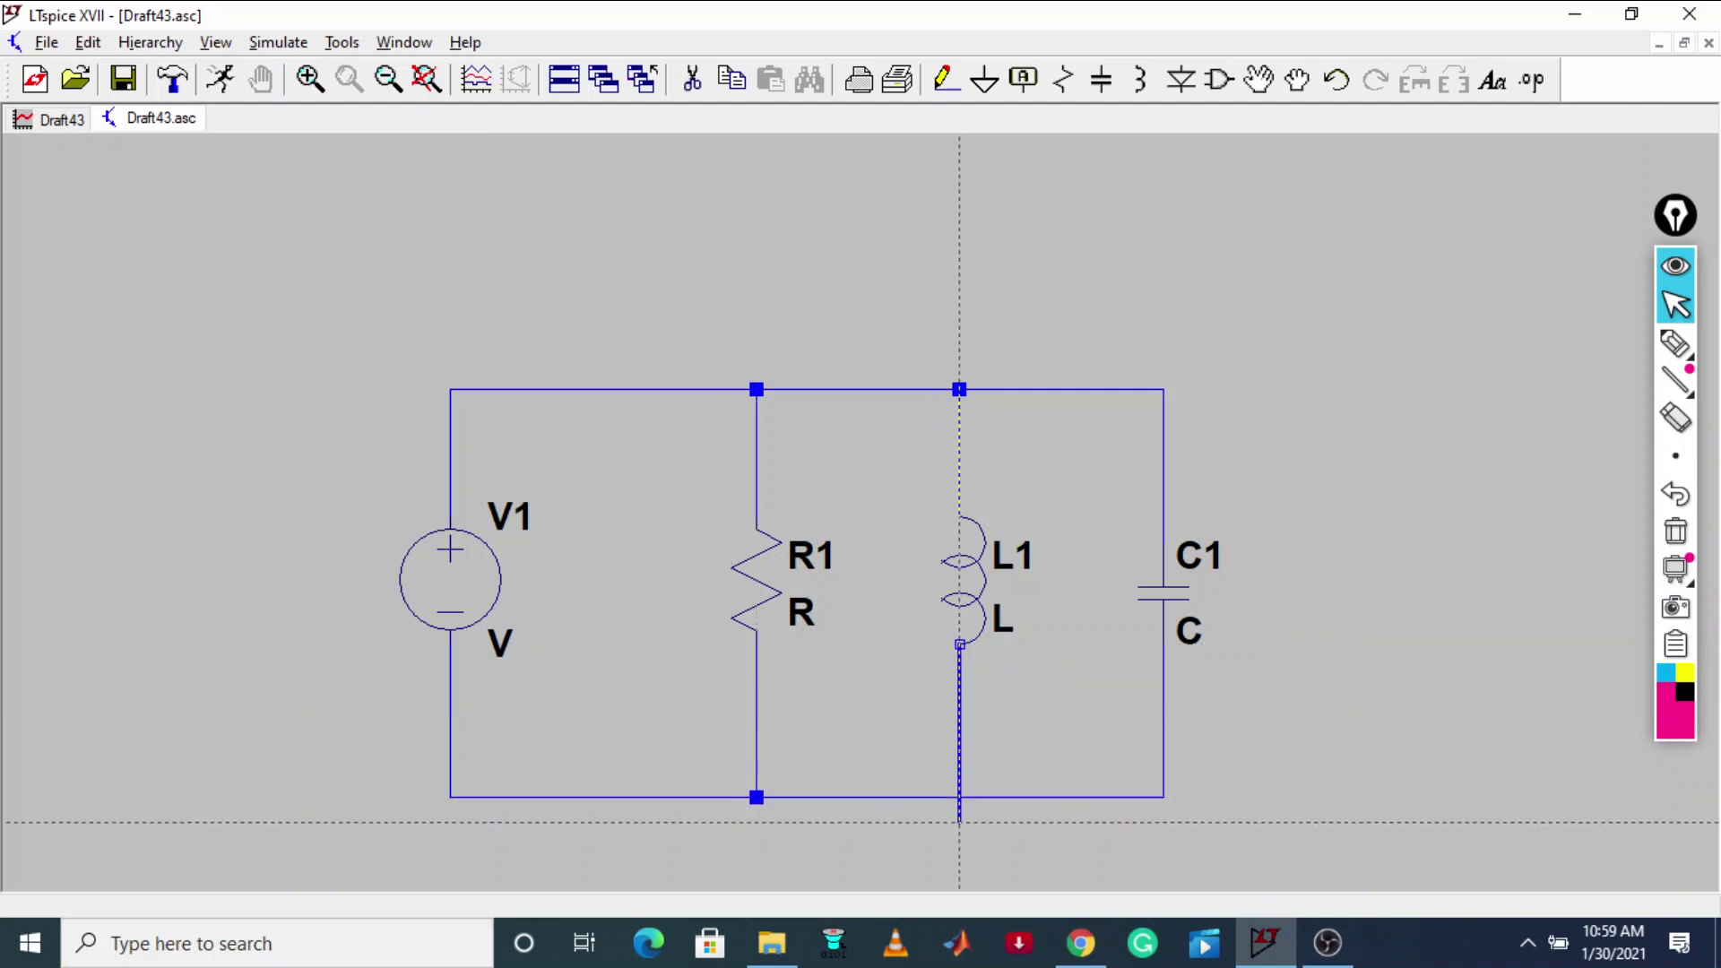
pyautogui.click(959, 795)
pyautogui.press('Escape')
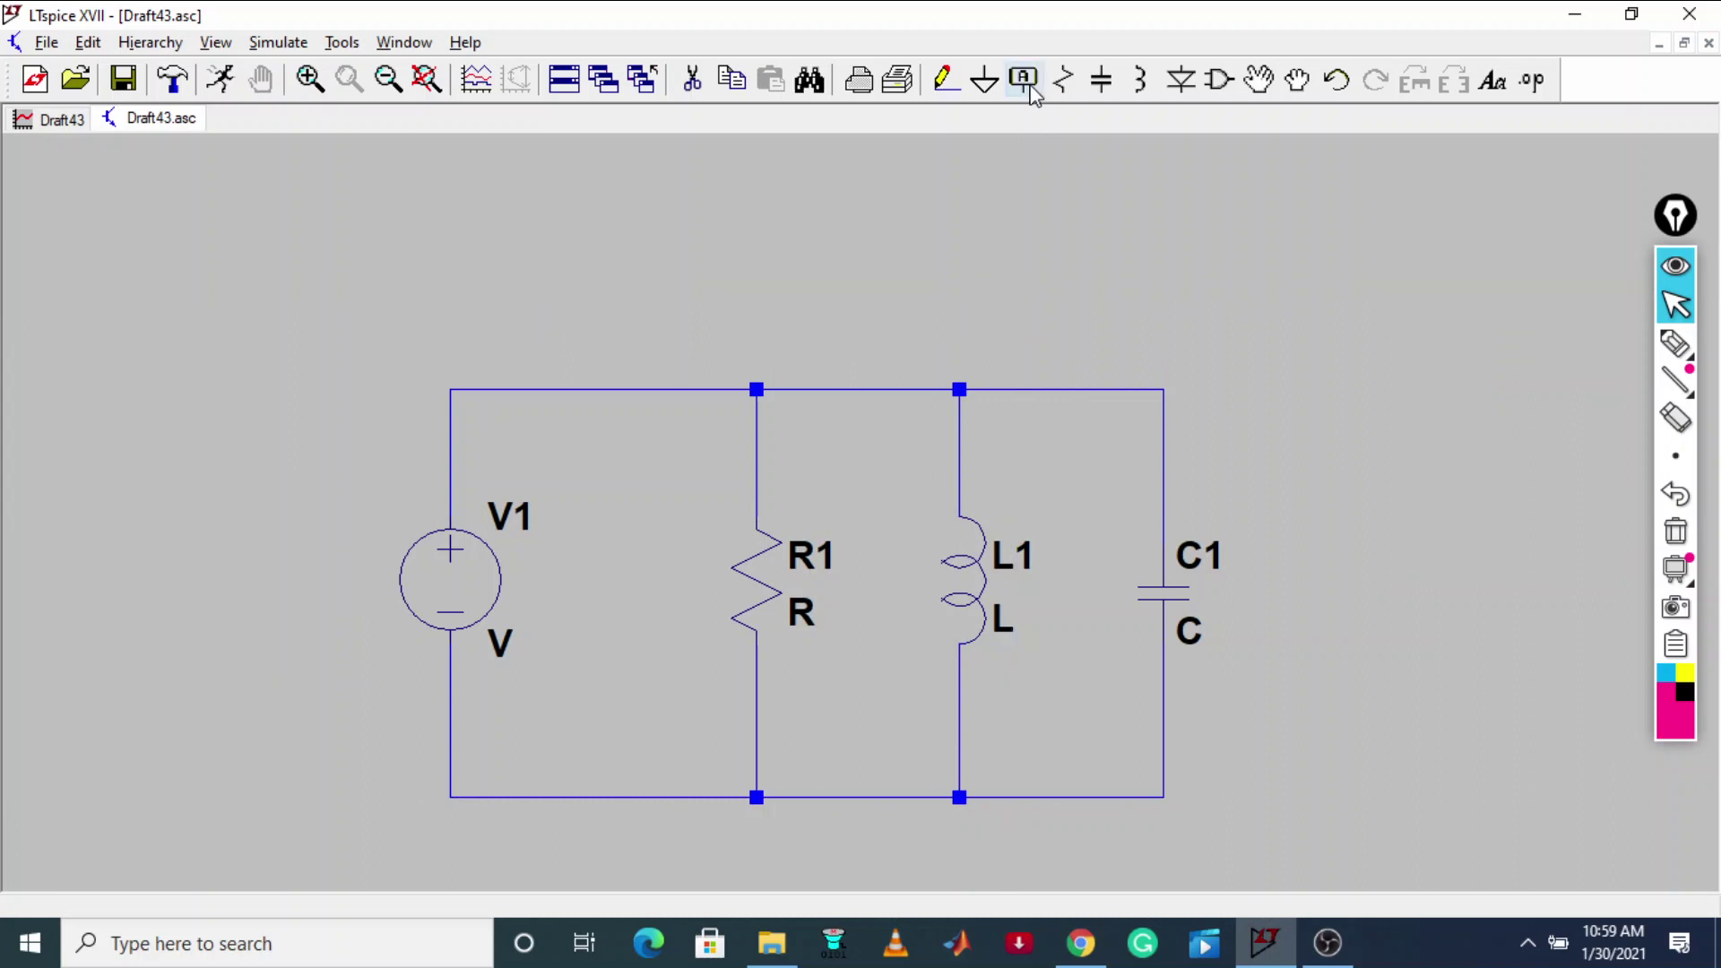
# Step: Place a ground symbol below the bottom wire between source and resistor, and wire it to the circuit
pyautogui.click(984, 79)
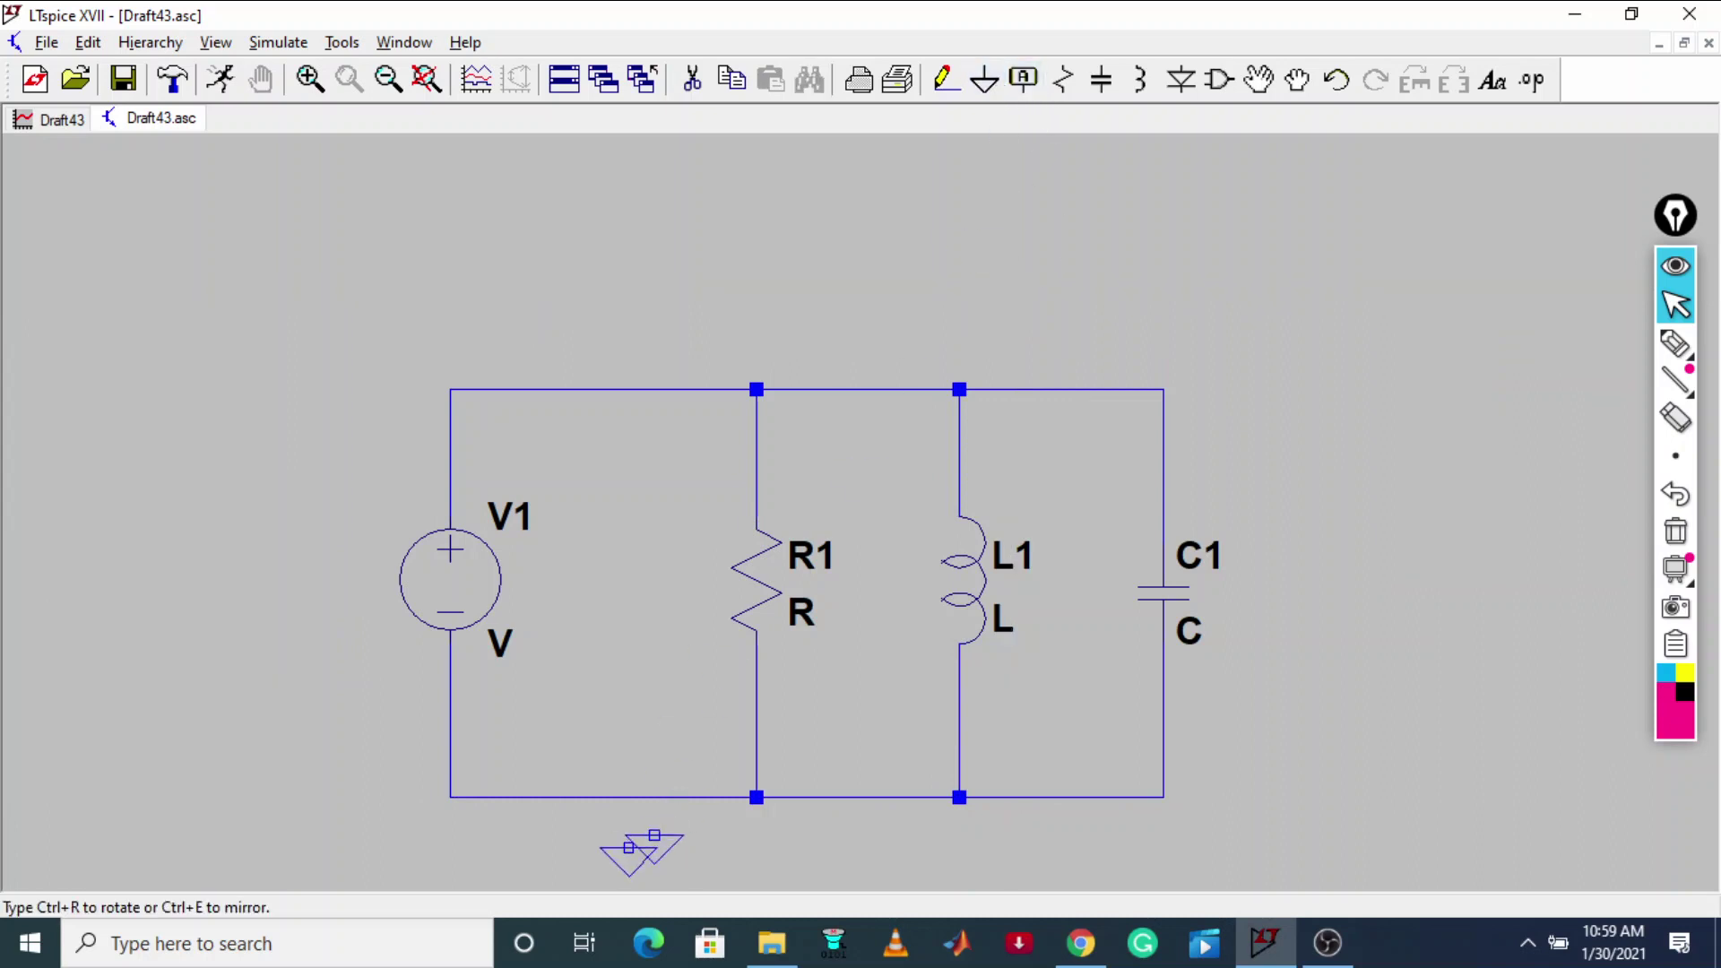
pyautogui.click(946, 77)
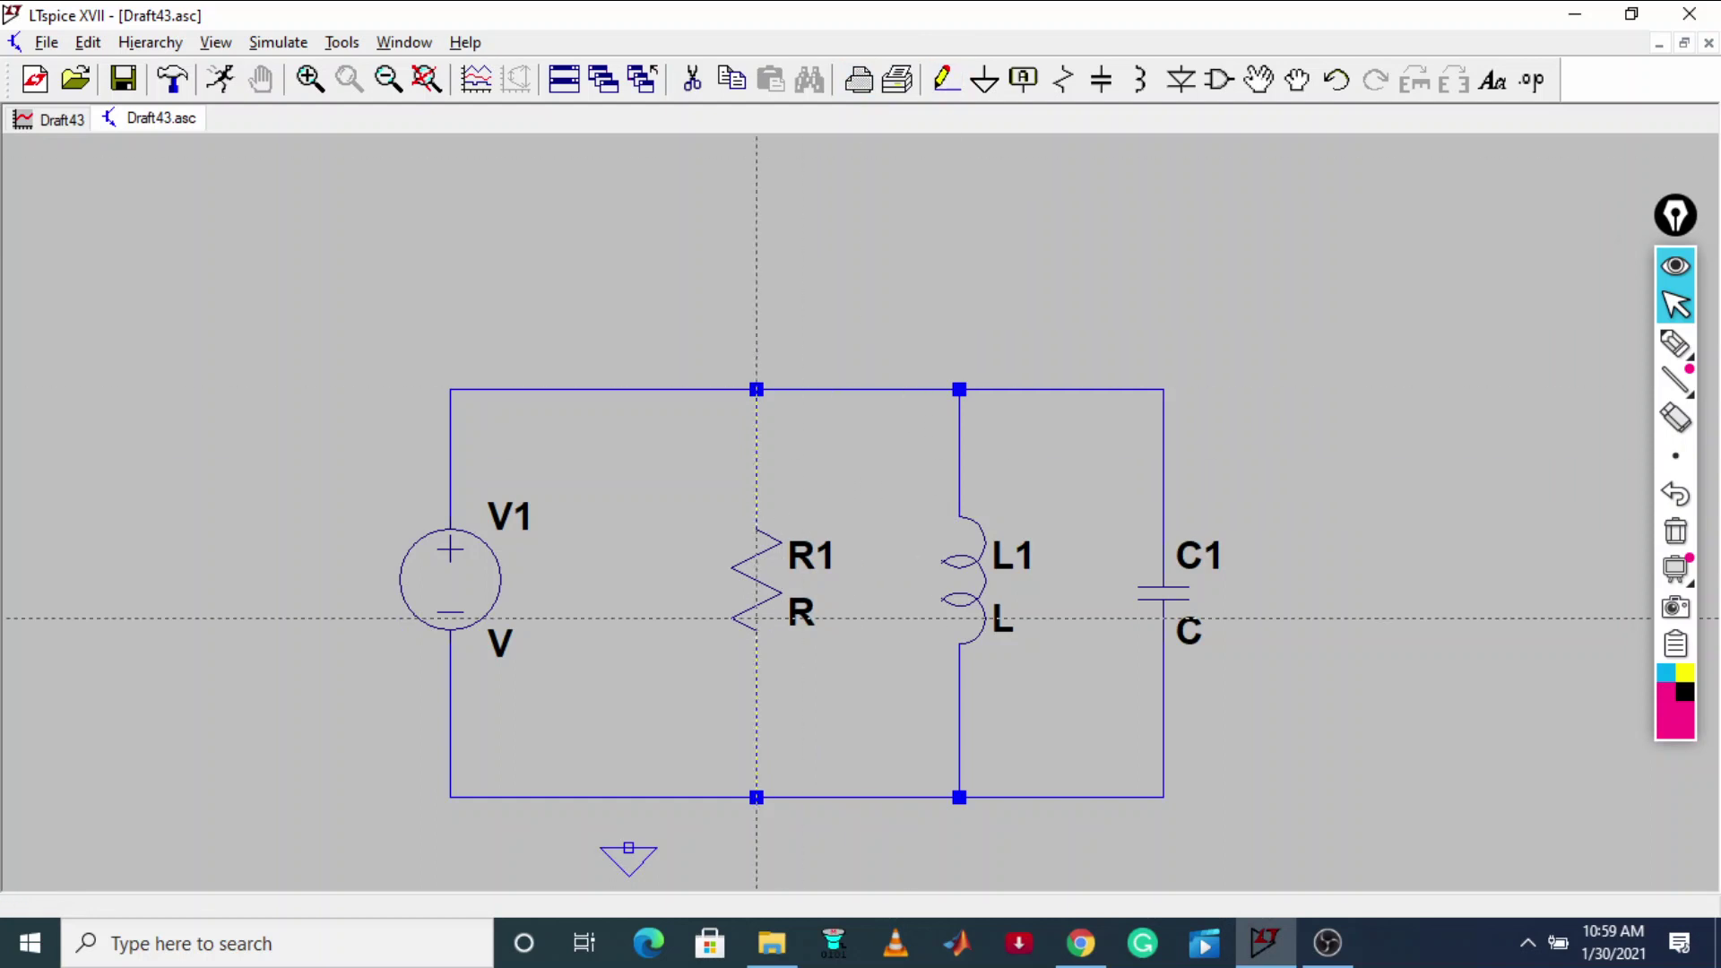
pyautogui.click(629, 796)
pyautogui.click(629, 847)
# Step: Restore the schematic window beside the reference web page and extend its height down to the taskbar
pyautogui.click(1631, 14)
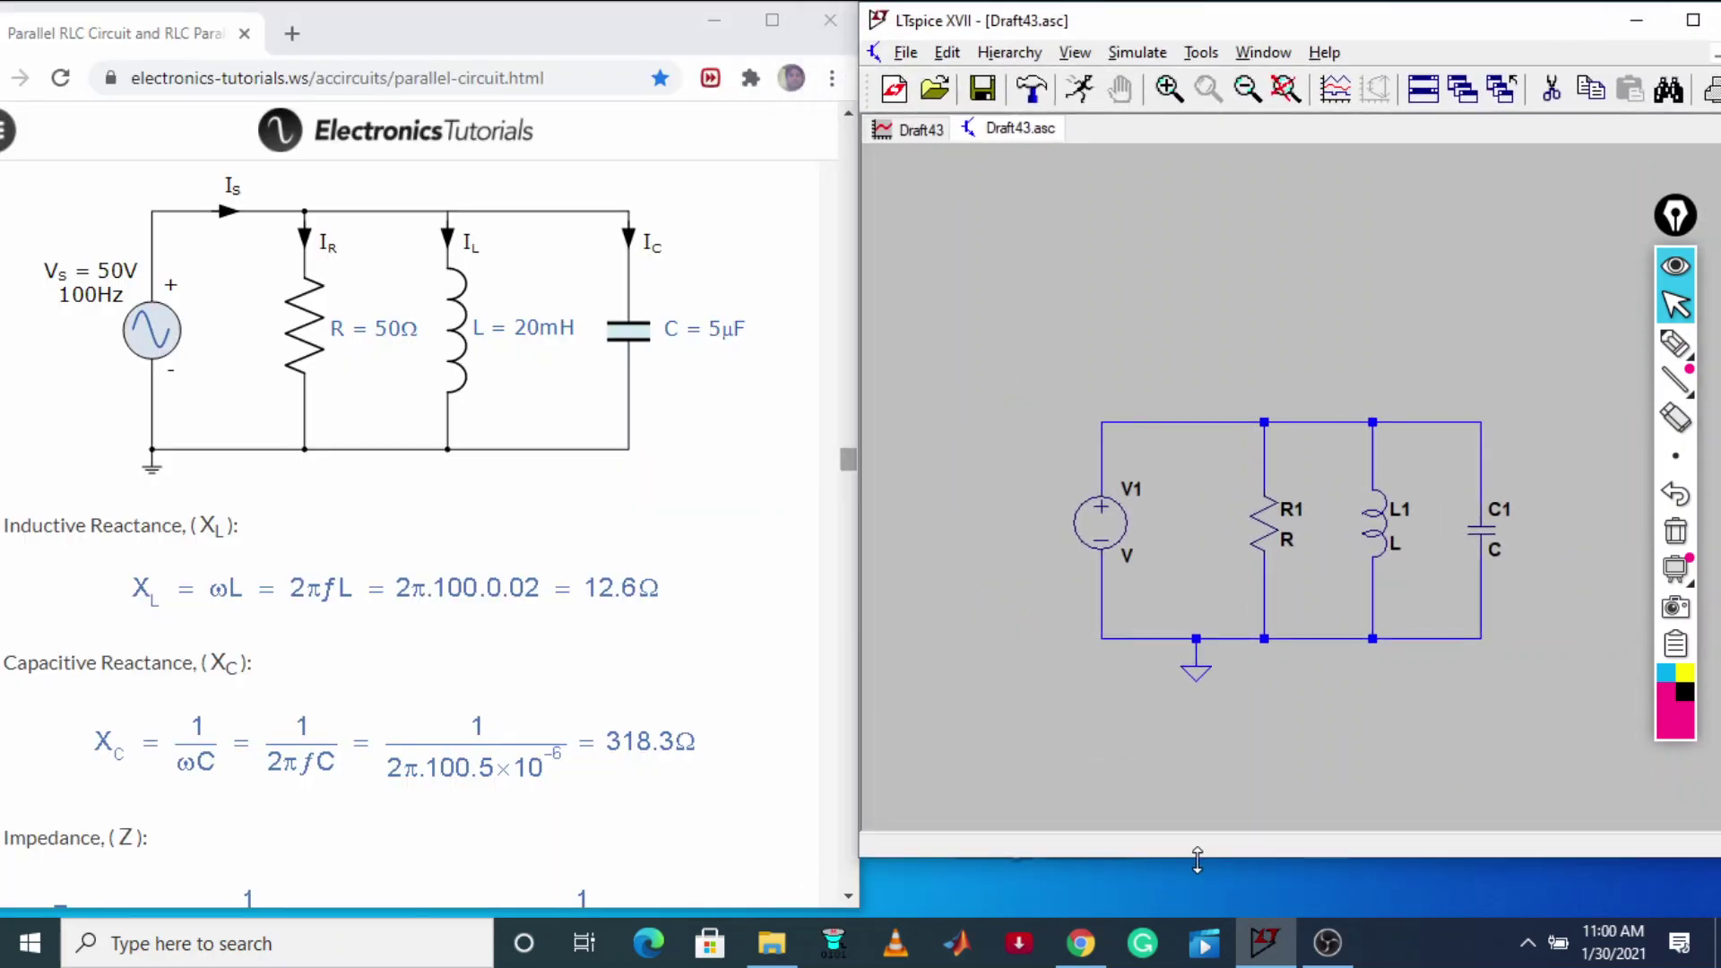
pyautogui.moveTo(1195, 854); pyautogui.dragTo(1197, 908)
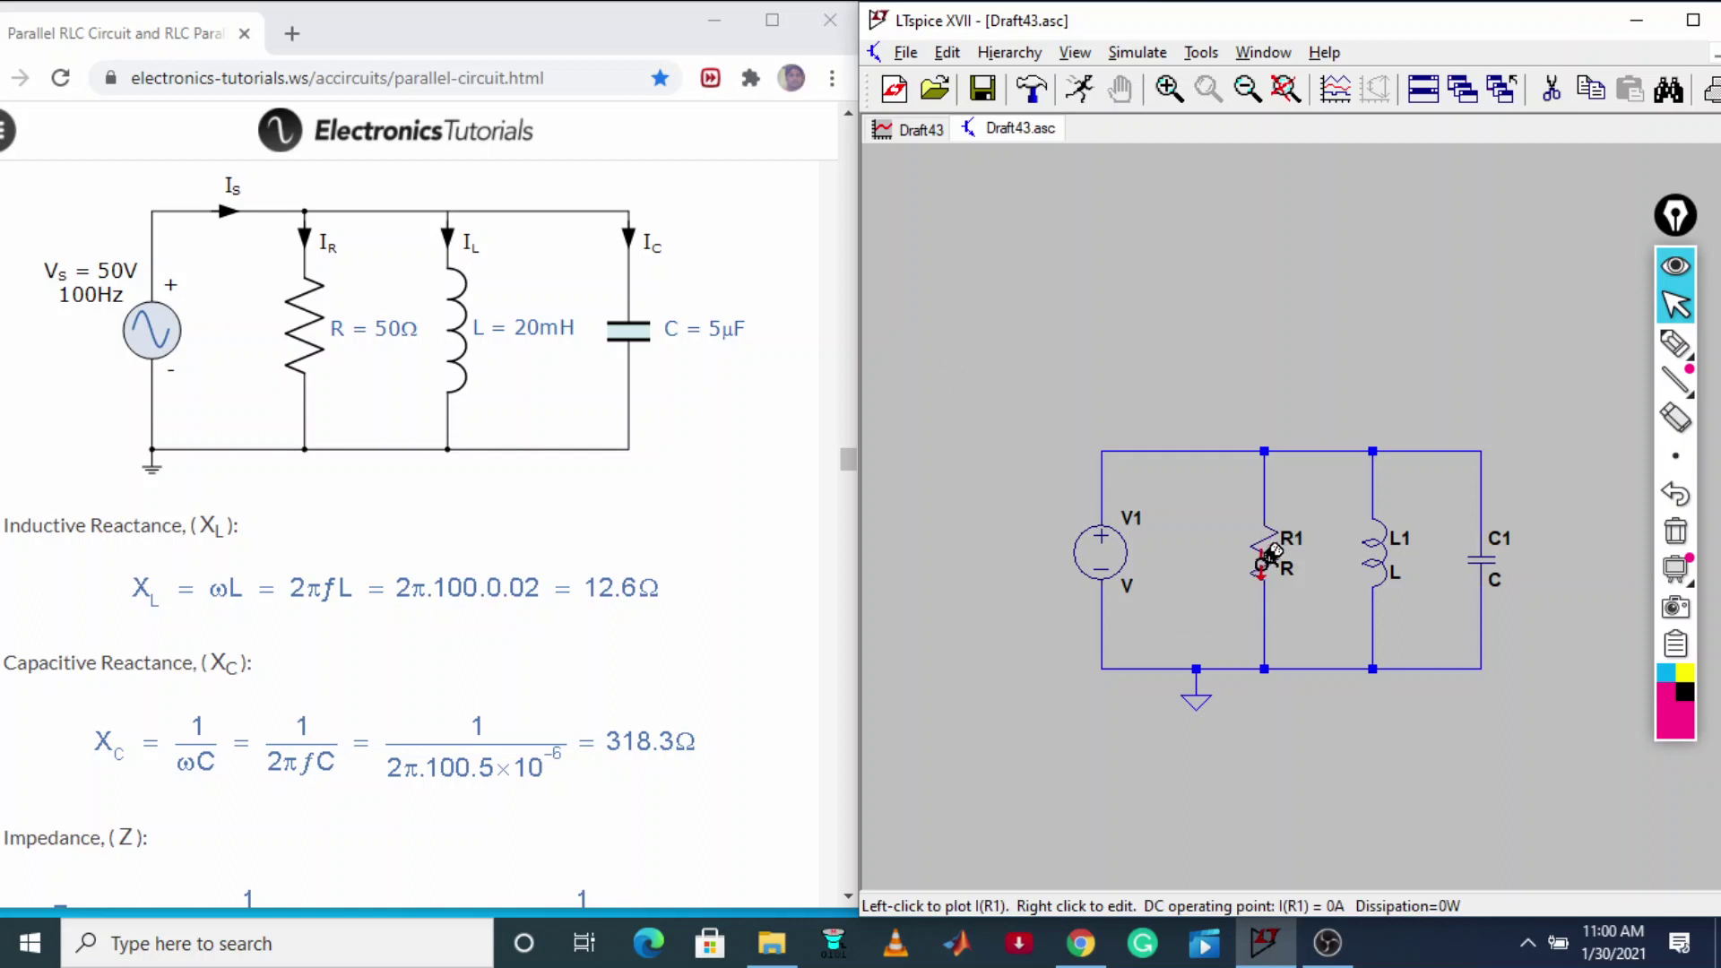
# Step: Set the resistance of resistor R1 to 50 Ω
pyautogui.rightClick(1264, 537)
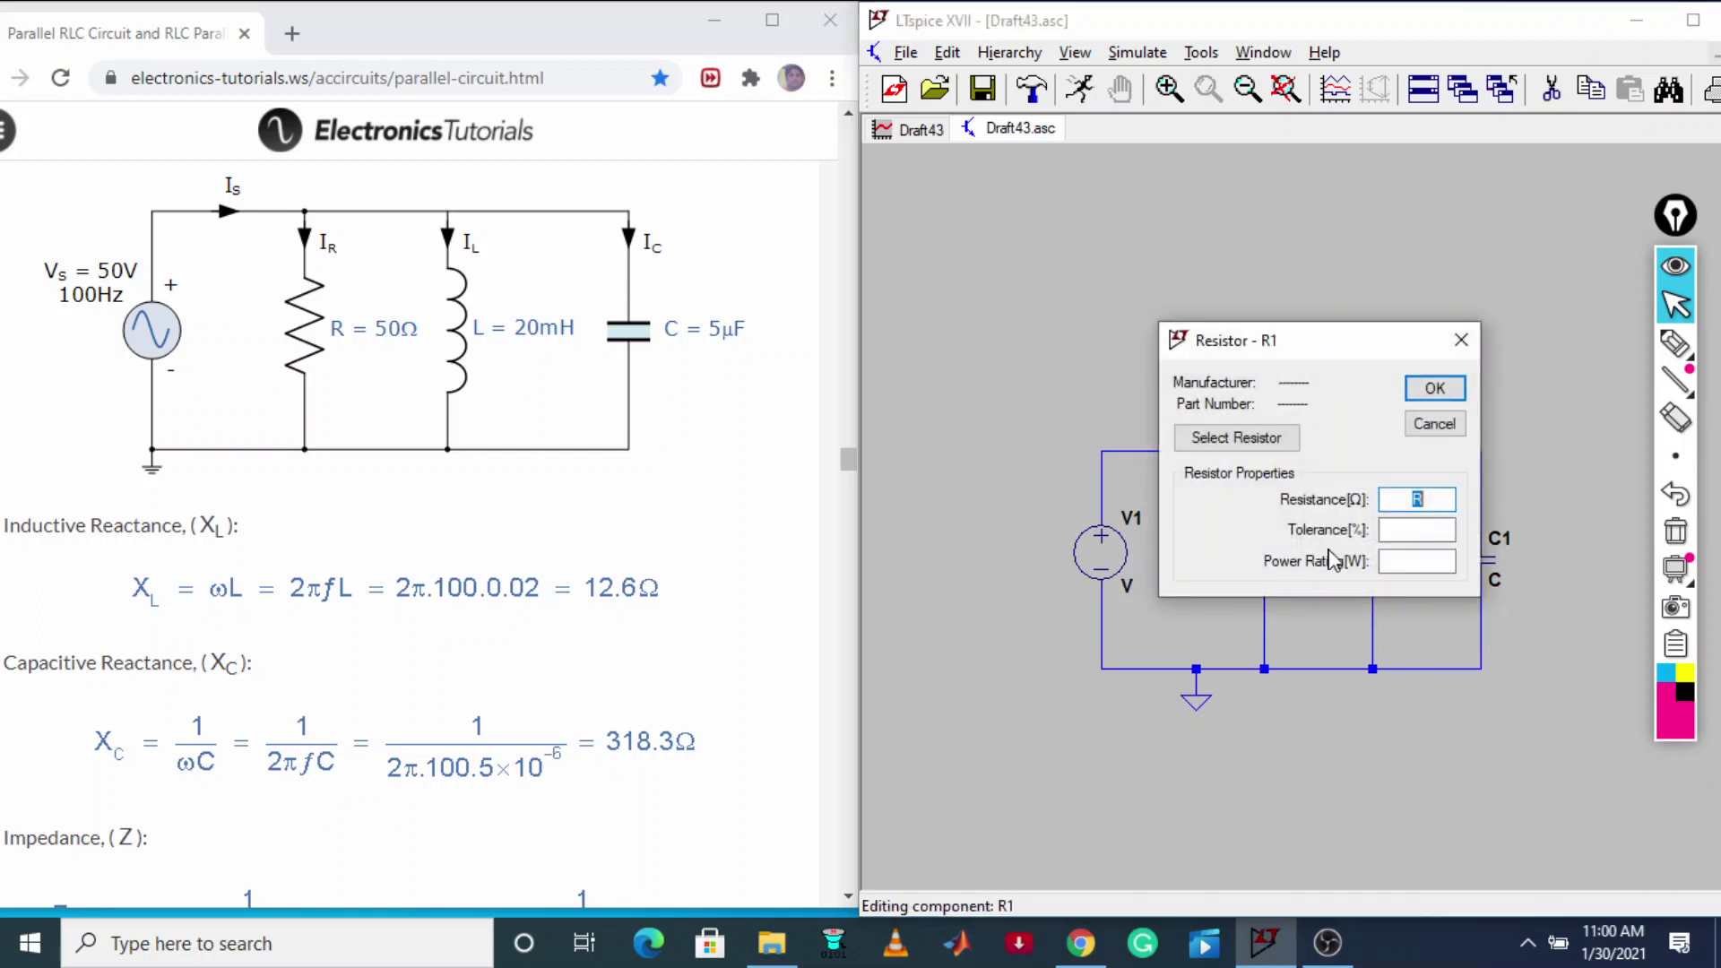
pyautogui.write('50')
pyautogui.click(1434, 388)
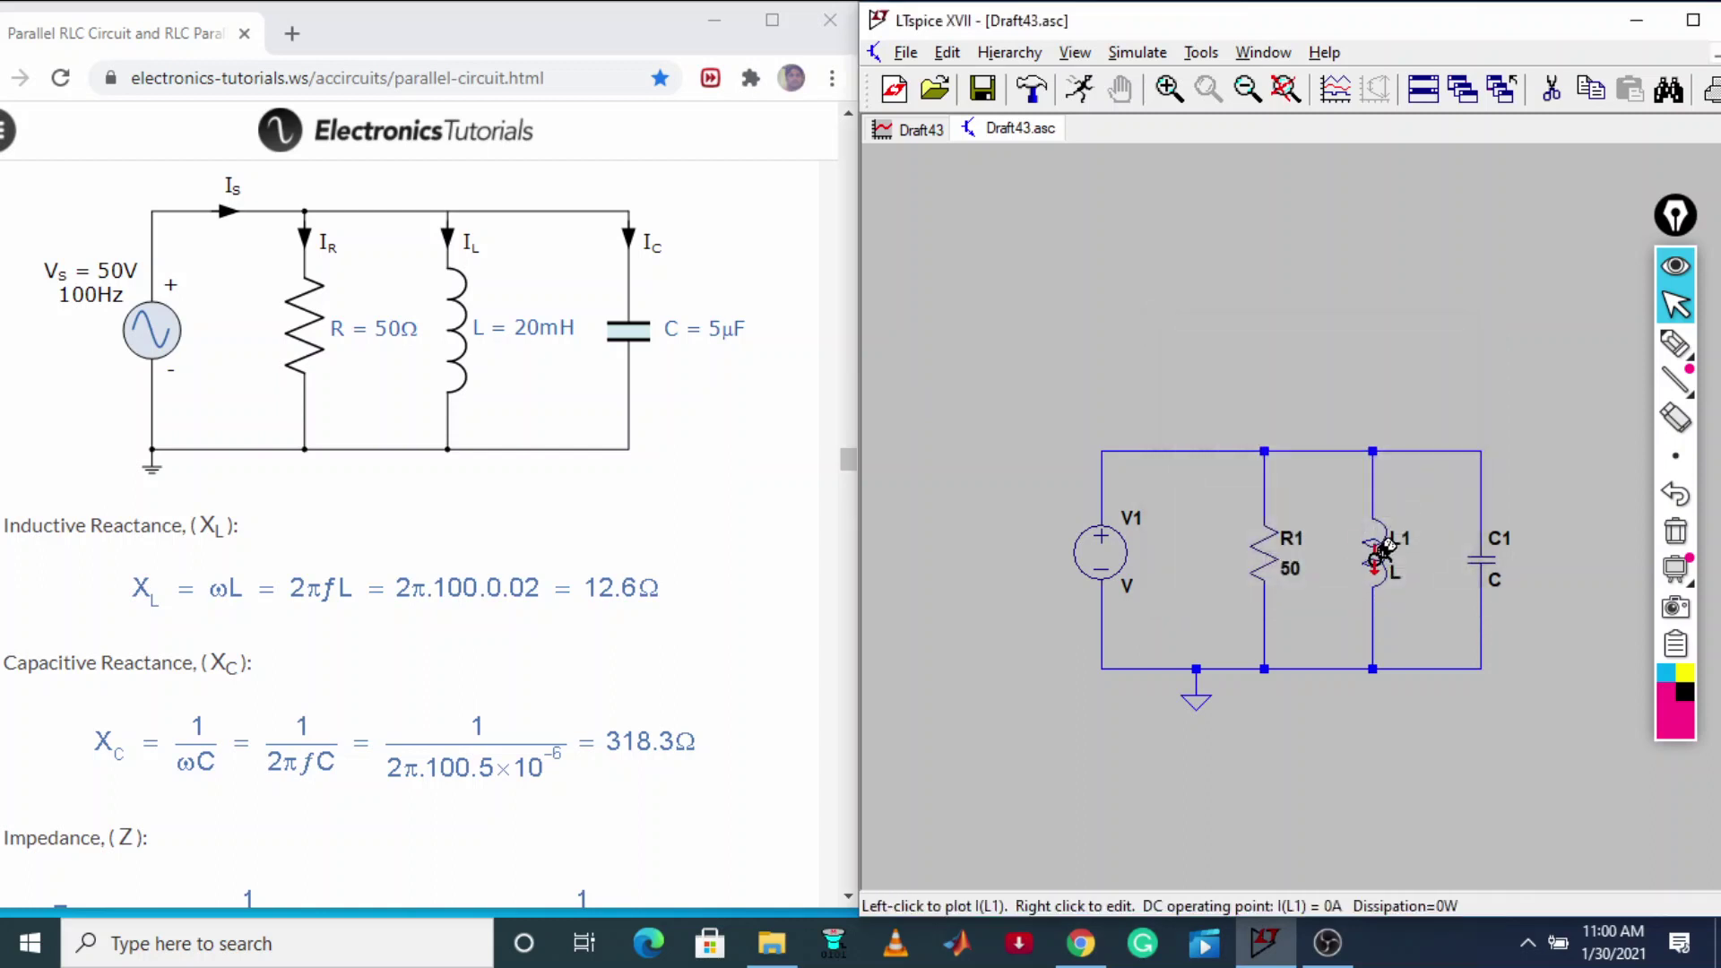
# Step: Set the inductance of L1 to 20m and the capacitance of C1 to 5µ
pyautogui.rightClick(1379, 549)
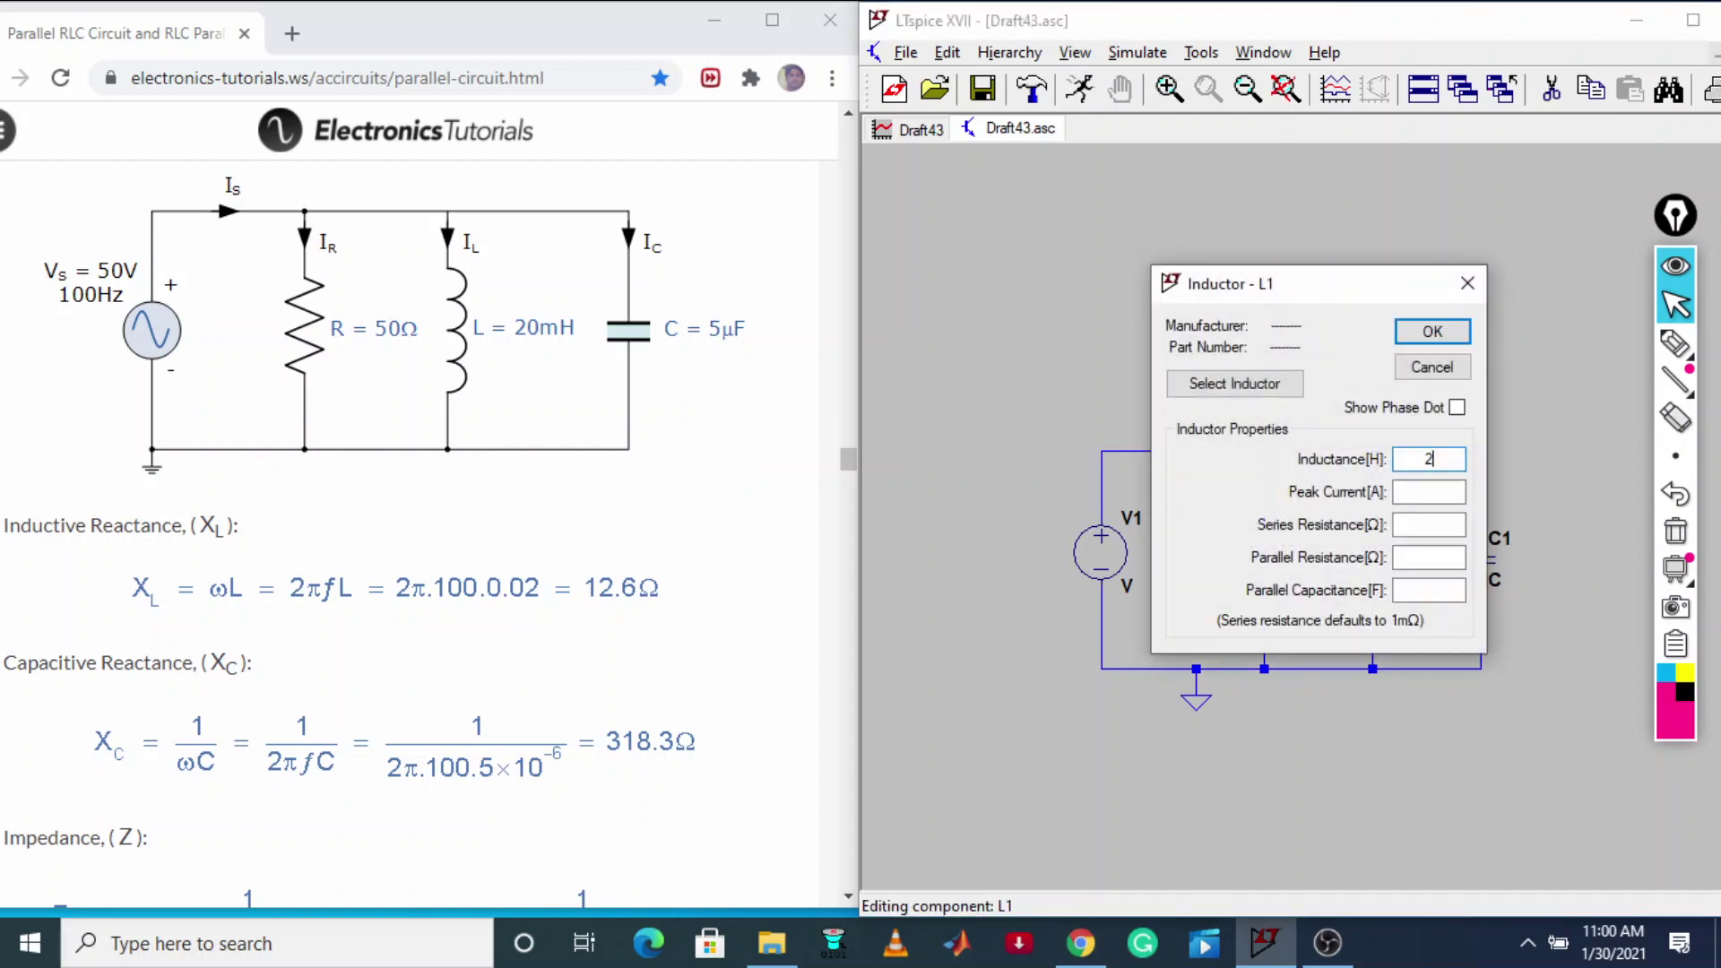
pyautogui.write('20m')
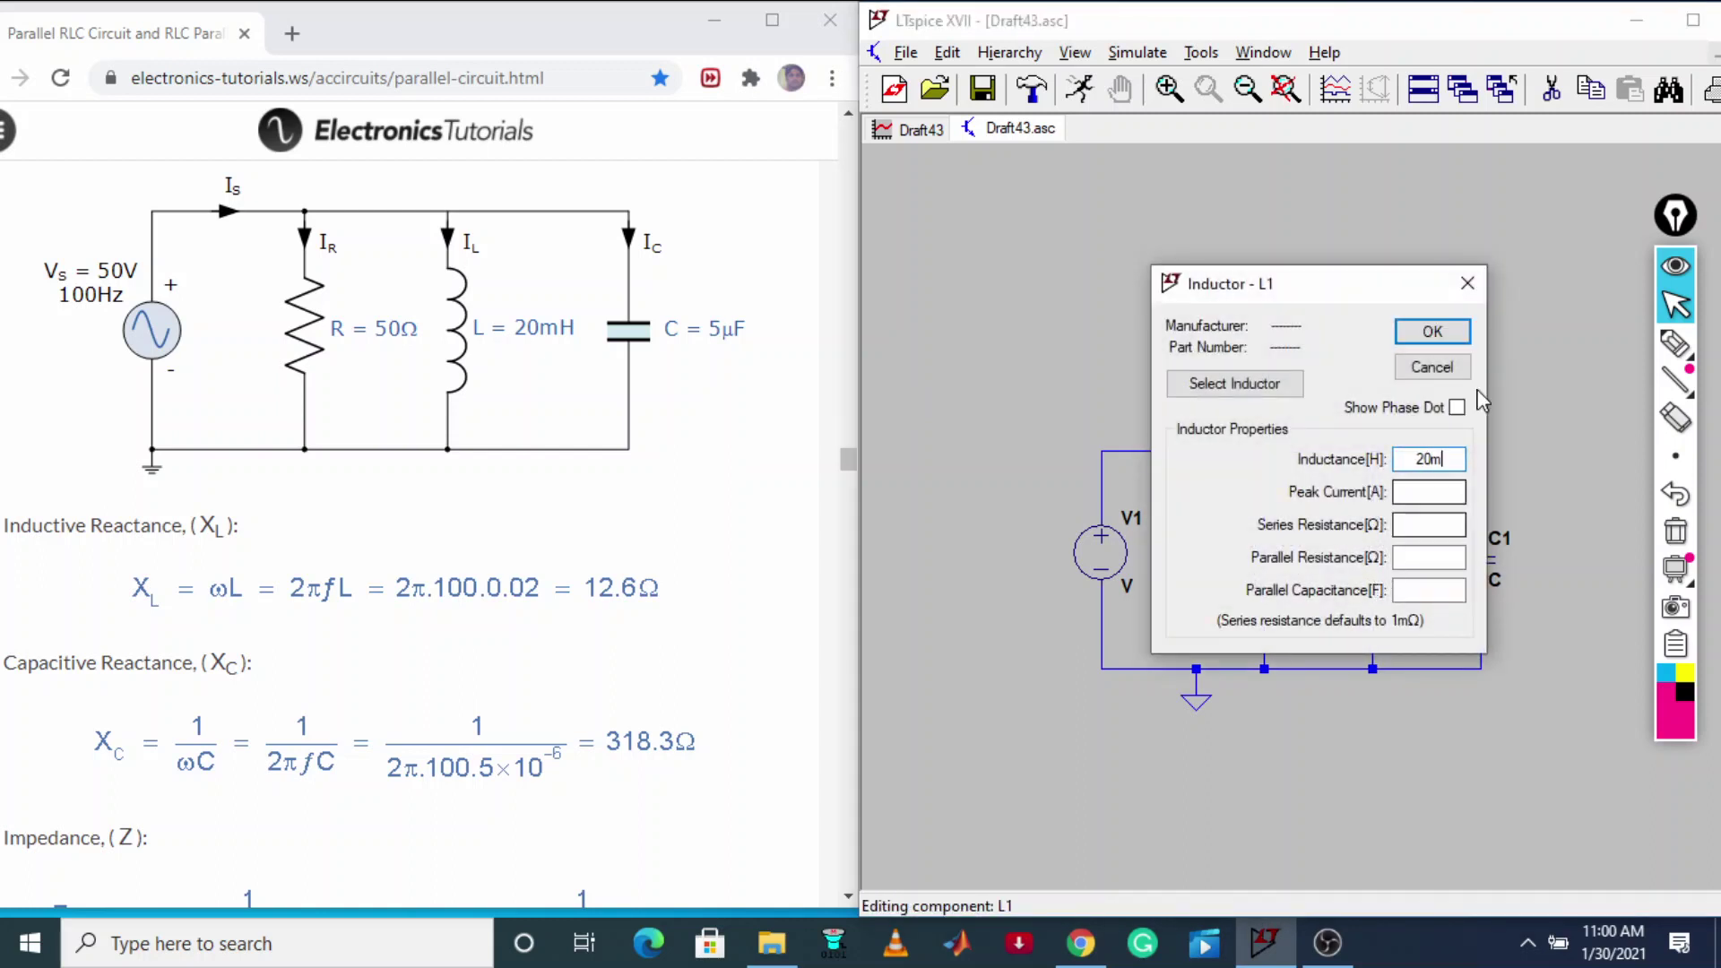
pyautogui.click(1432, 331)
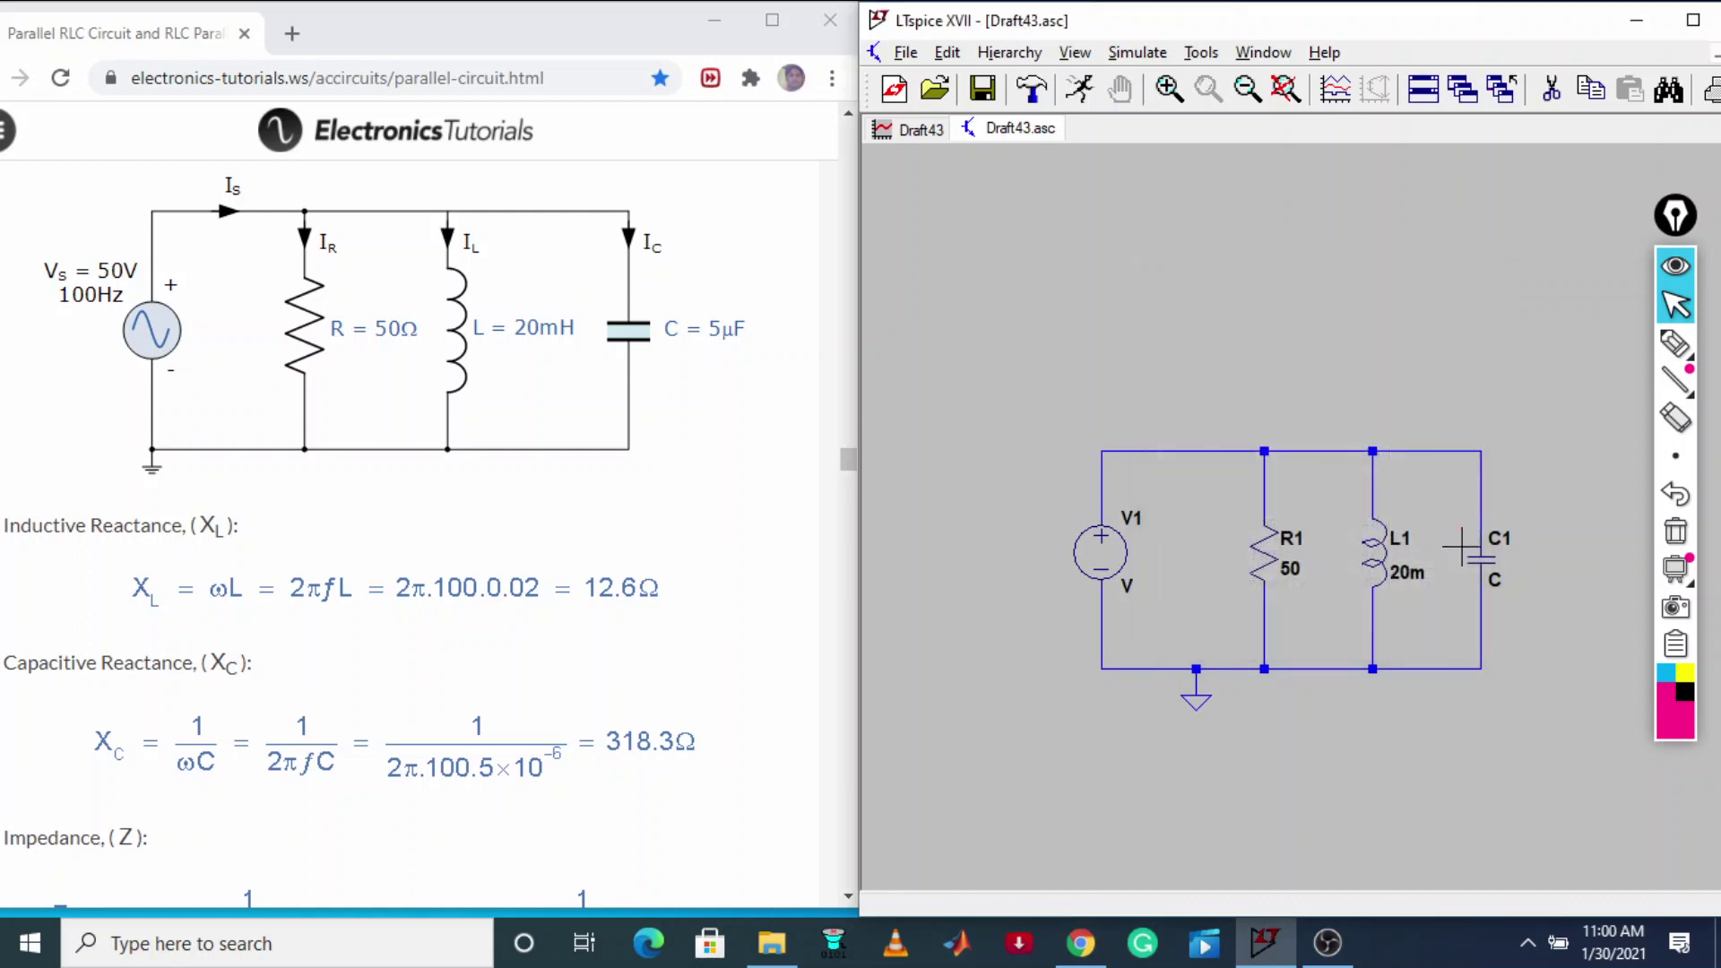
pyautogui.rightClick(1484, 551)
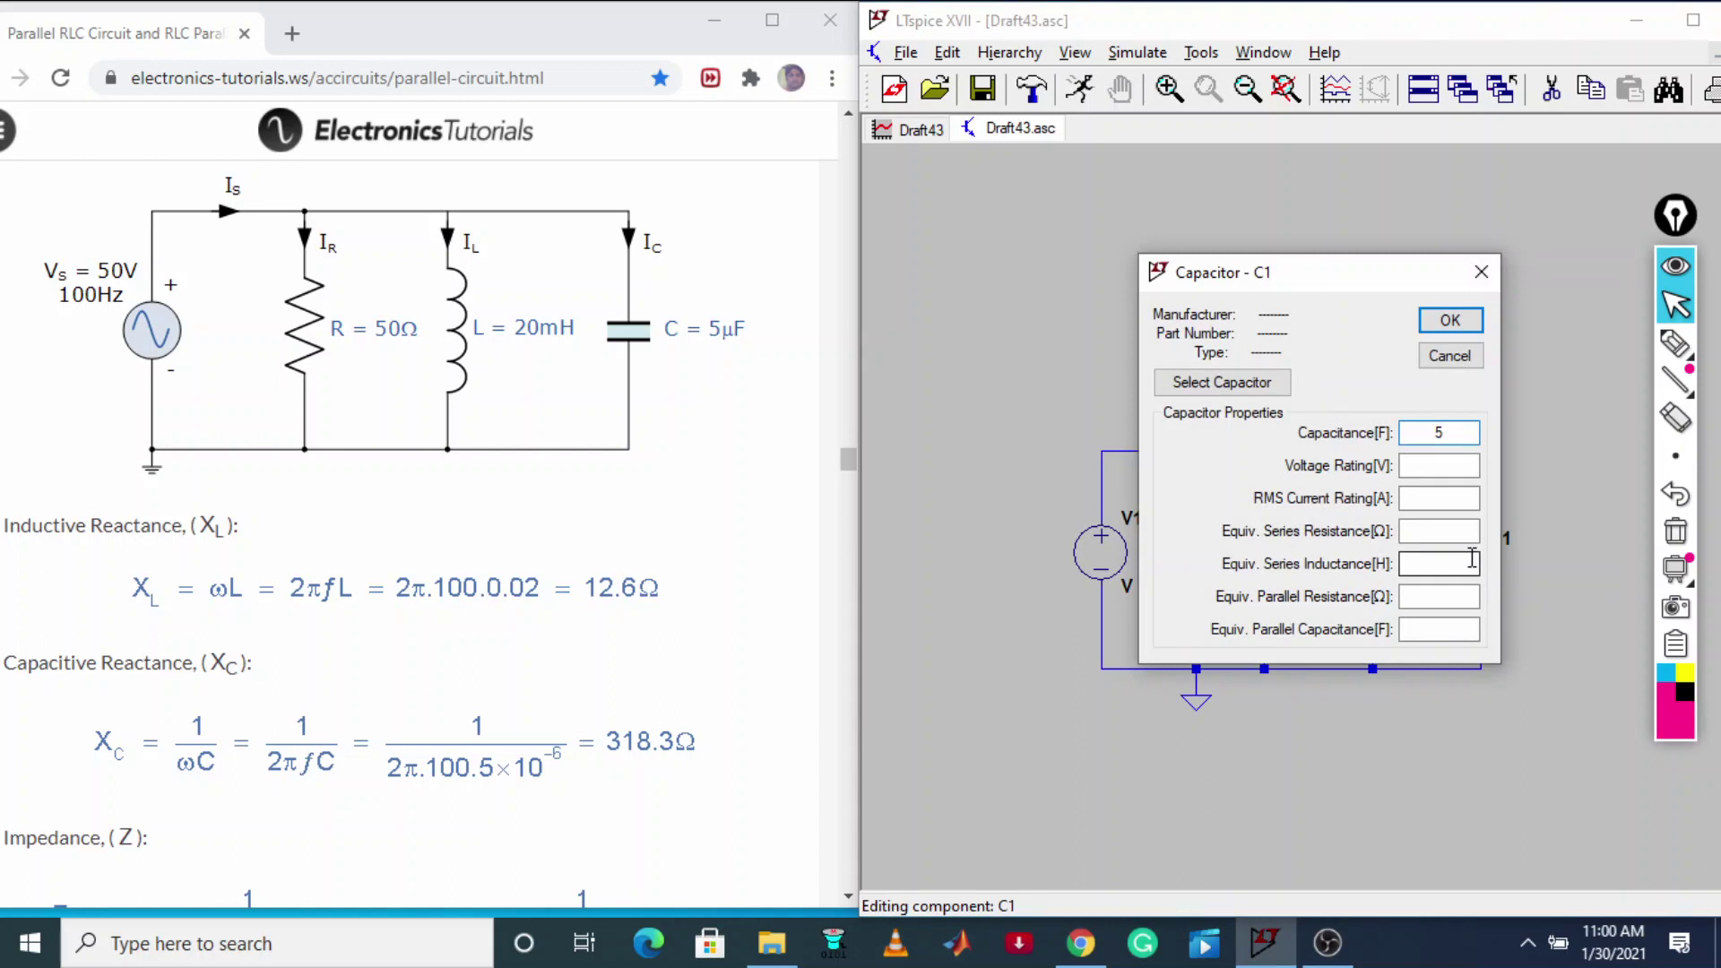
pyautogui.click(1449, 320)
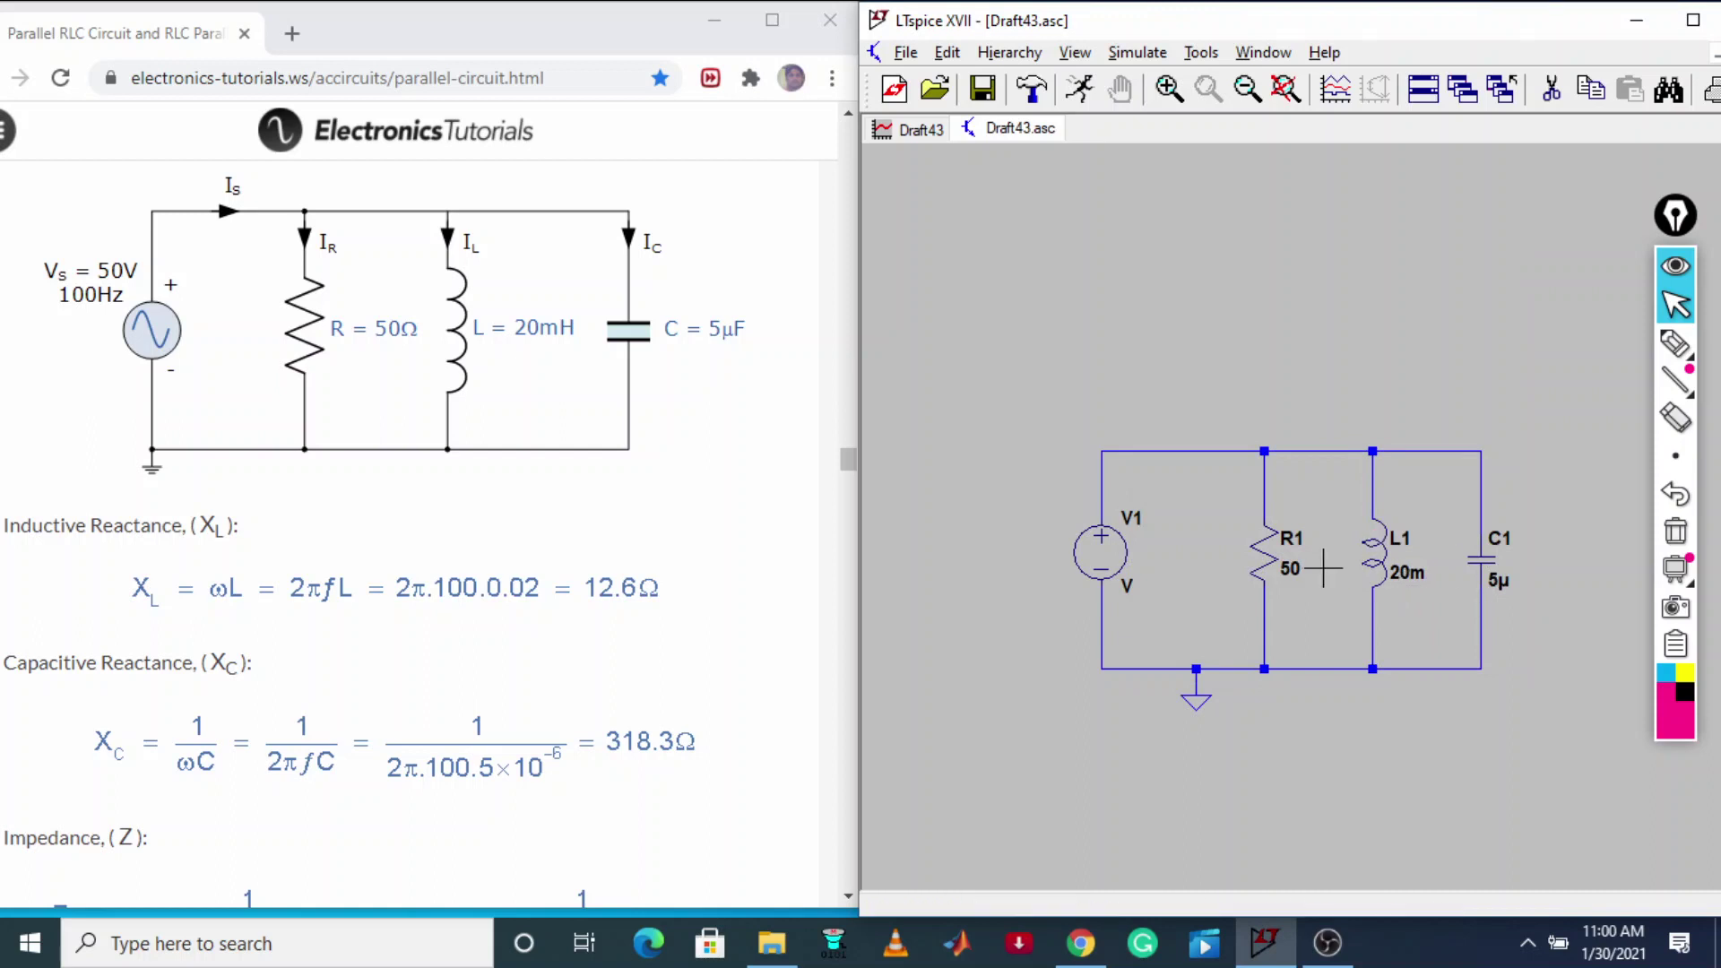
# Step: Give voltage source V1 a small-signal AC amplitude of 50 in its advanced settings
pyautogui.rightClick(1112, 540)
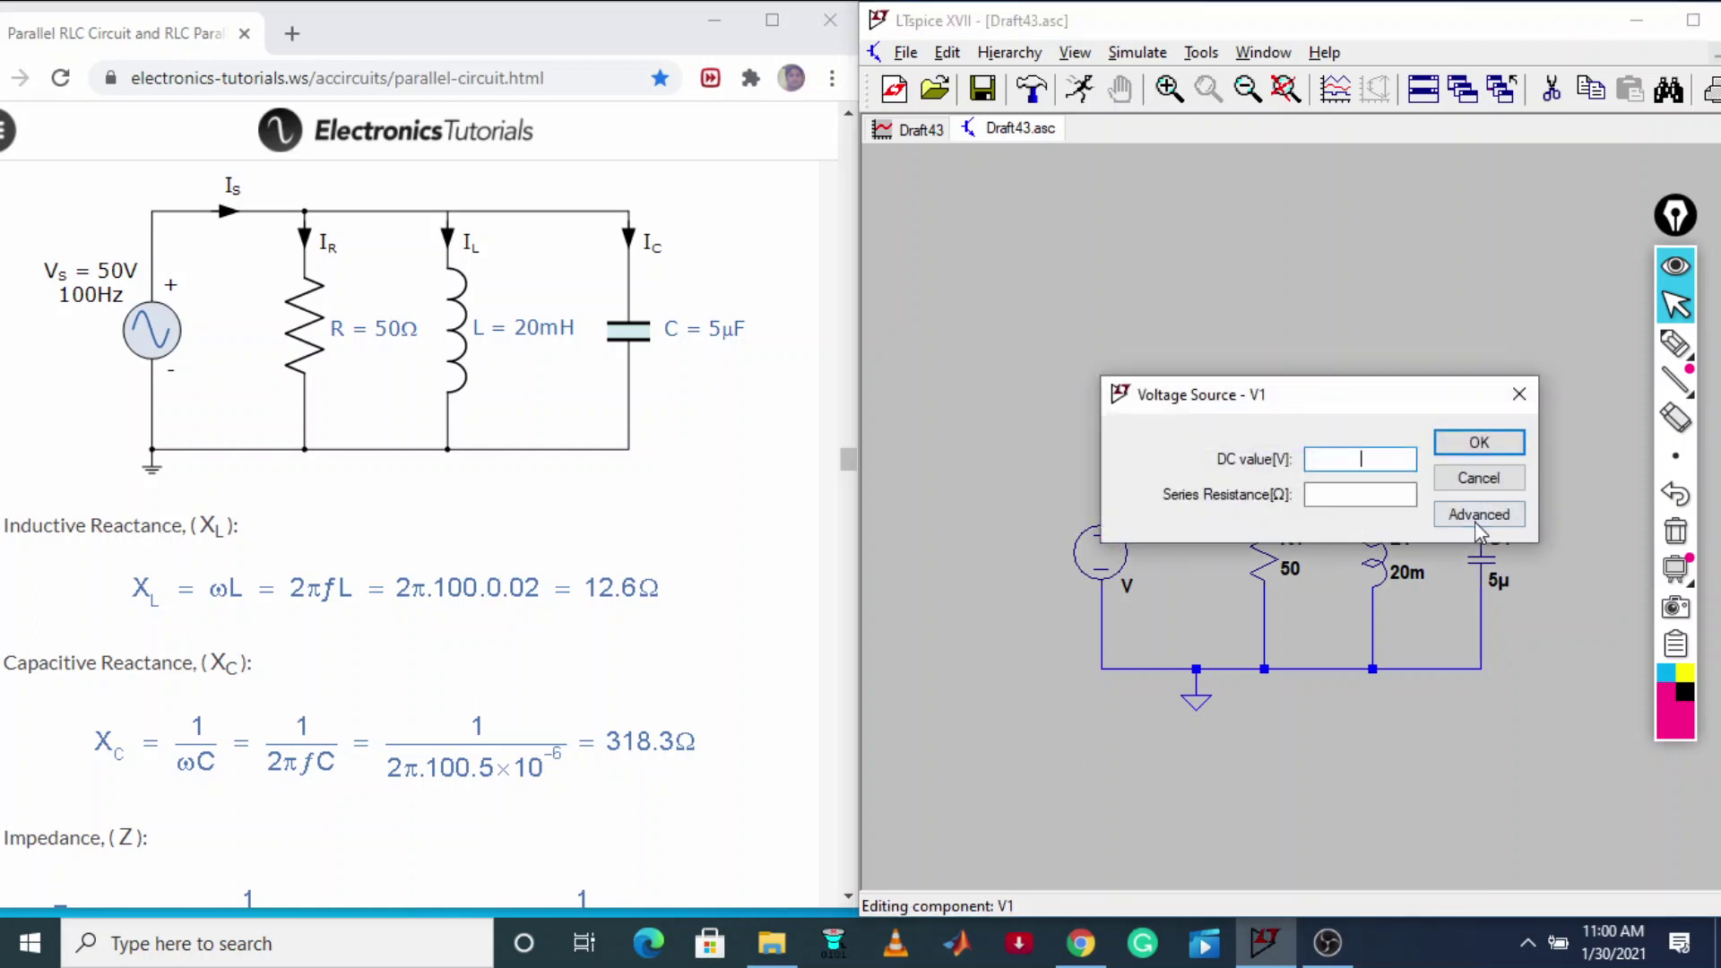
pyautogui.click(1477, 515)
pyautogui.moveTo(1347, 192); pyautogui.dragTo(1220, 175)
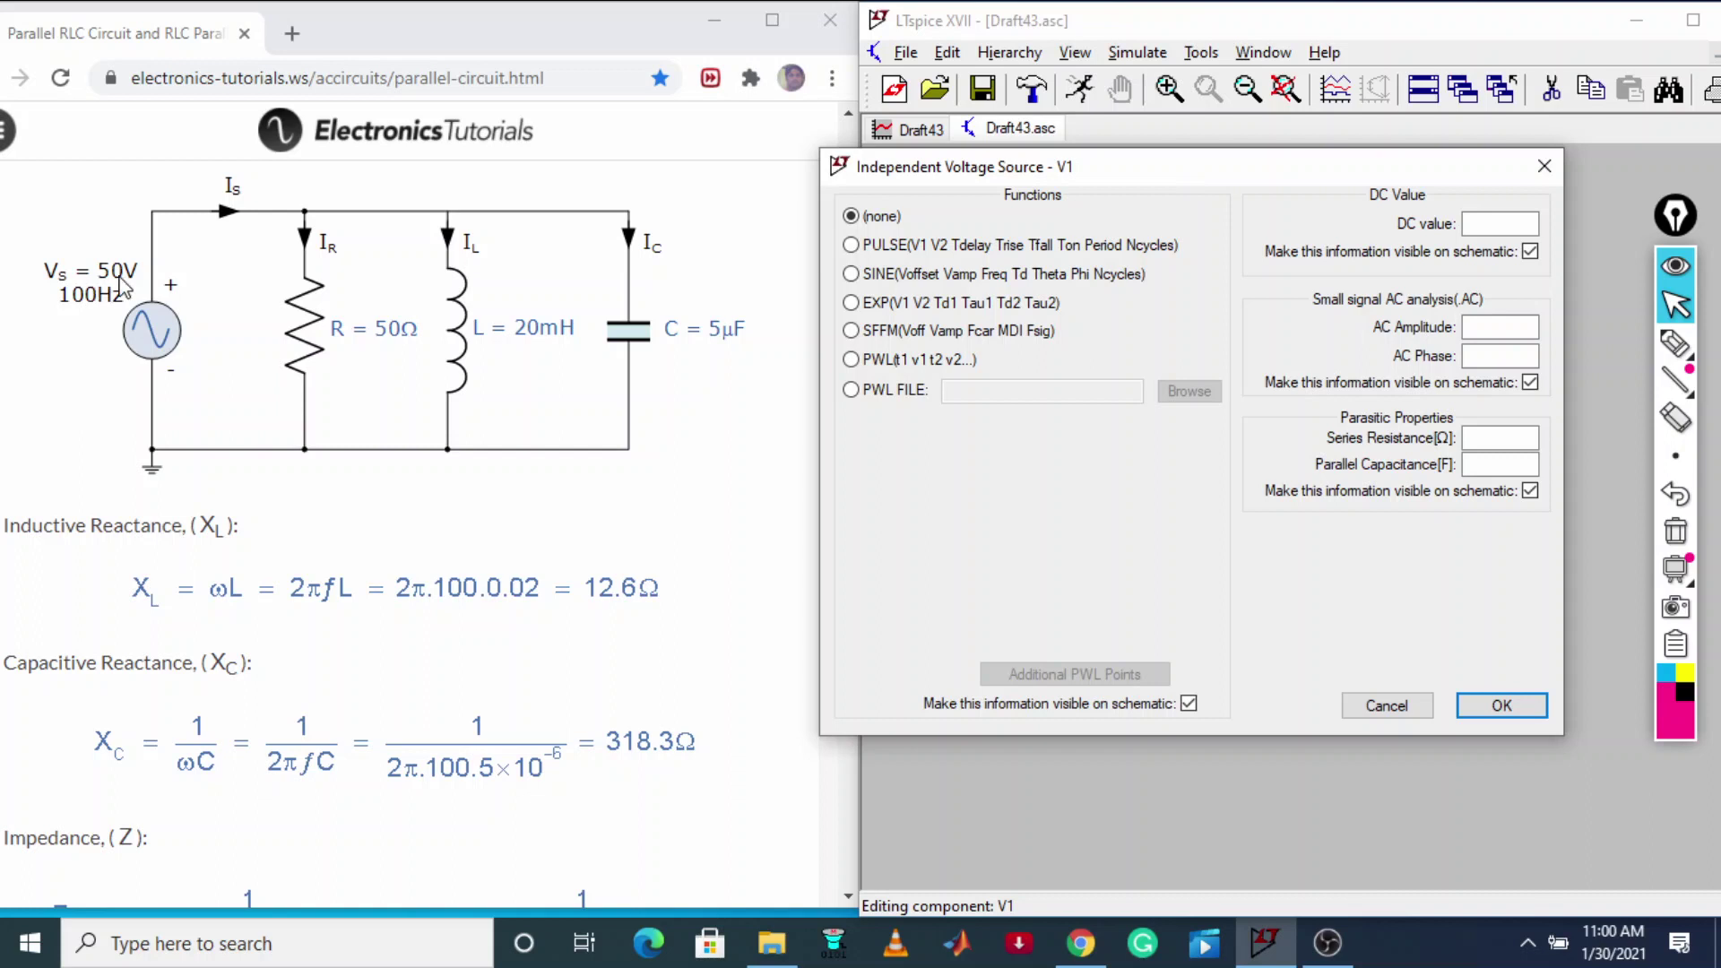
pyautogui.click(1494, 325)
pyautogui.write('50')
pyautogui.click(1516, 705)
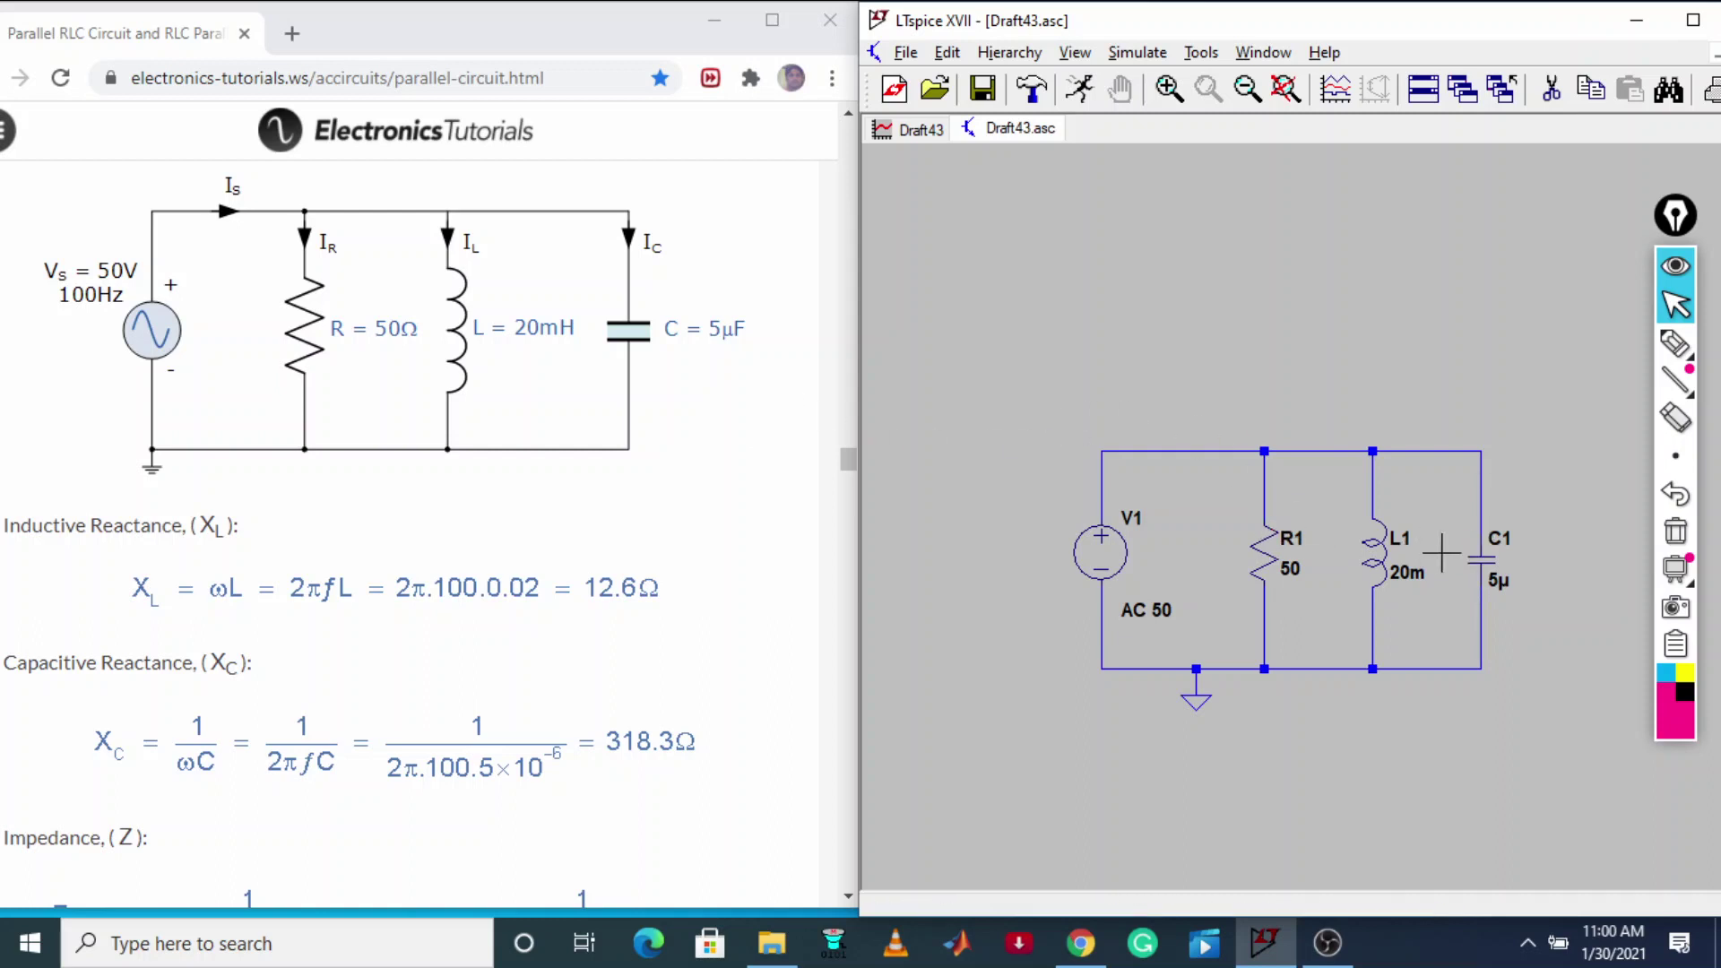
# Step: Define a linear AC analysis with 1 point and start and stop frequencies of 100, and place its directive above the circuit
pyautogui.click(1136, 54)
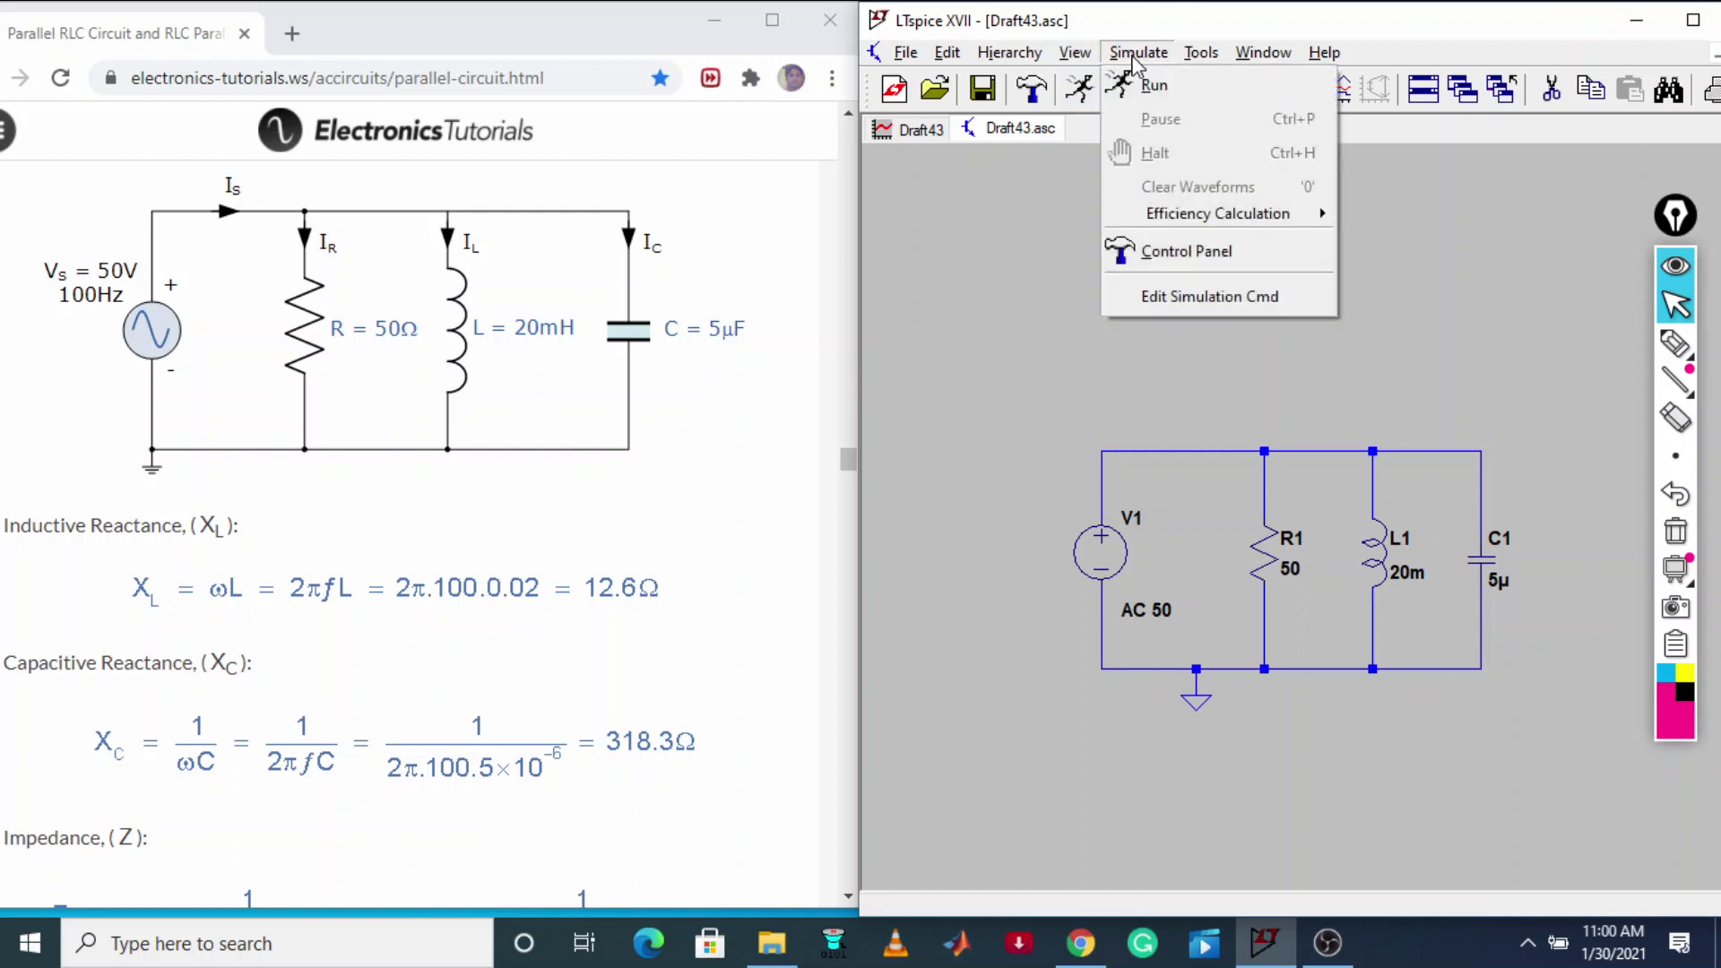
pyautogui.click(1199, 299)
pyautogui.click(1168, 294)
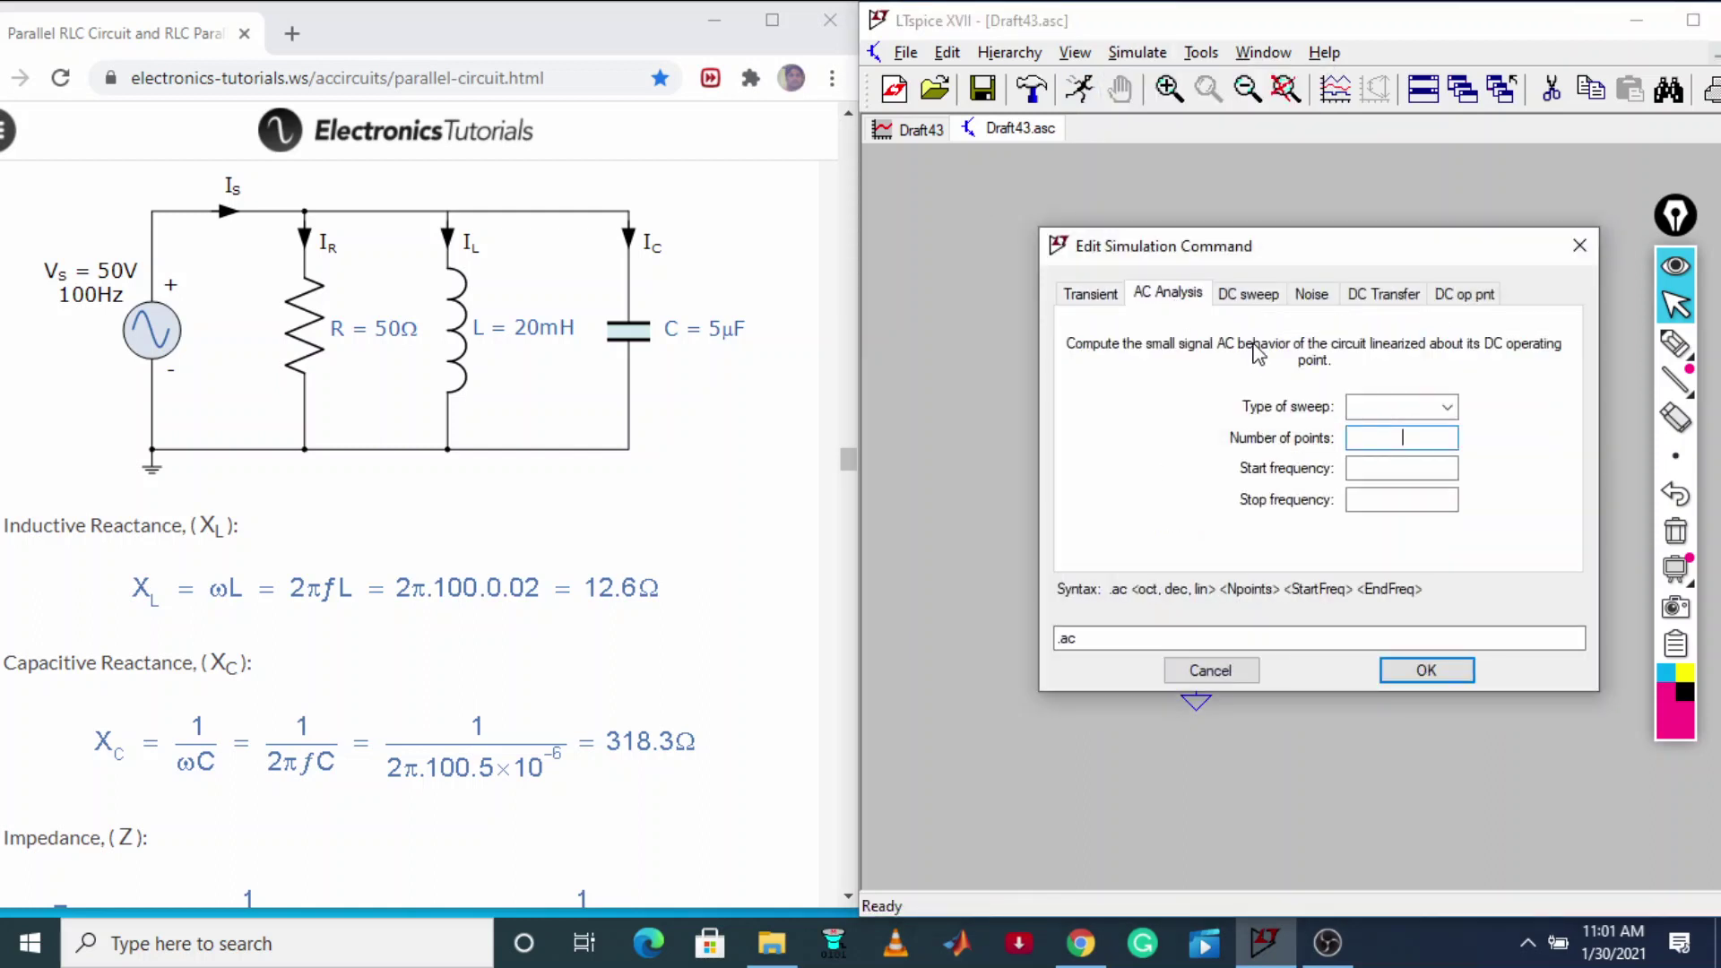
pyautogui.click(1421, 409)
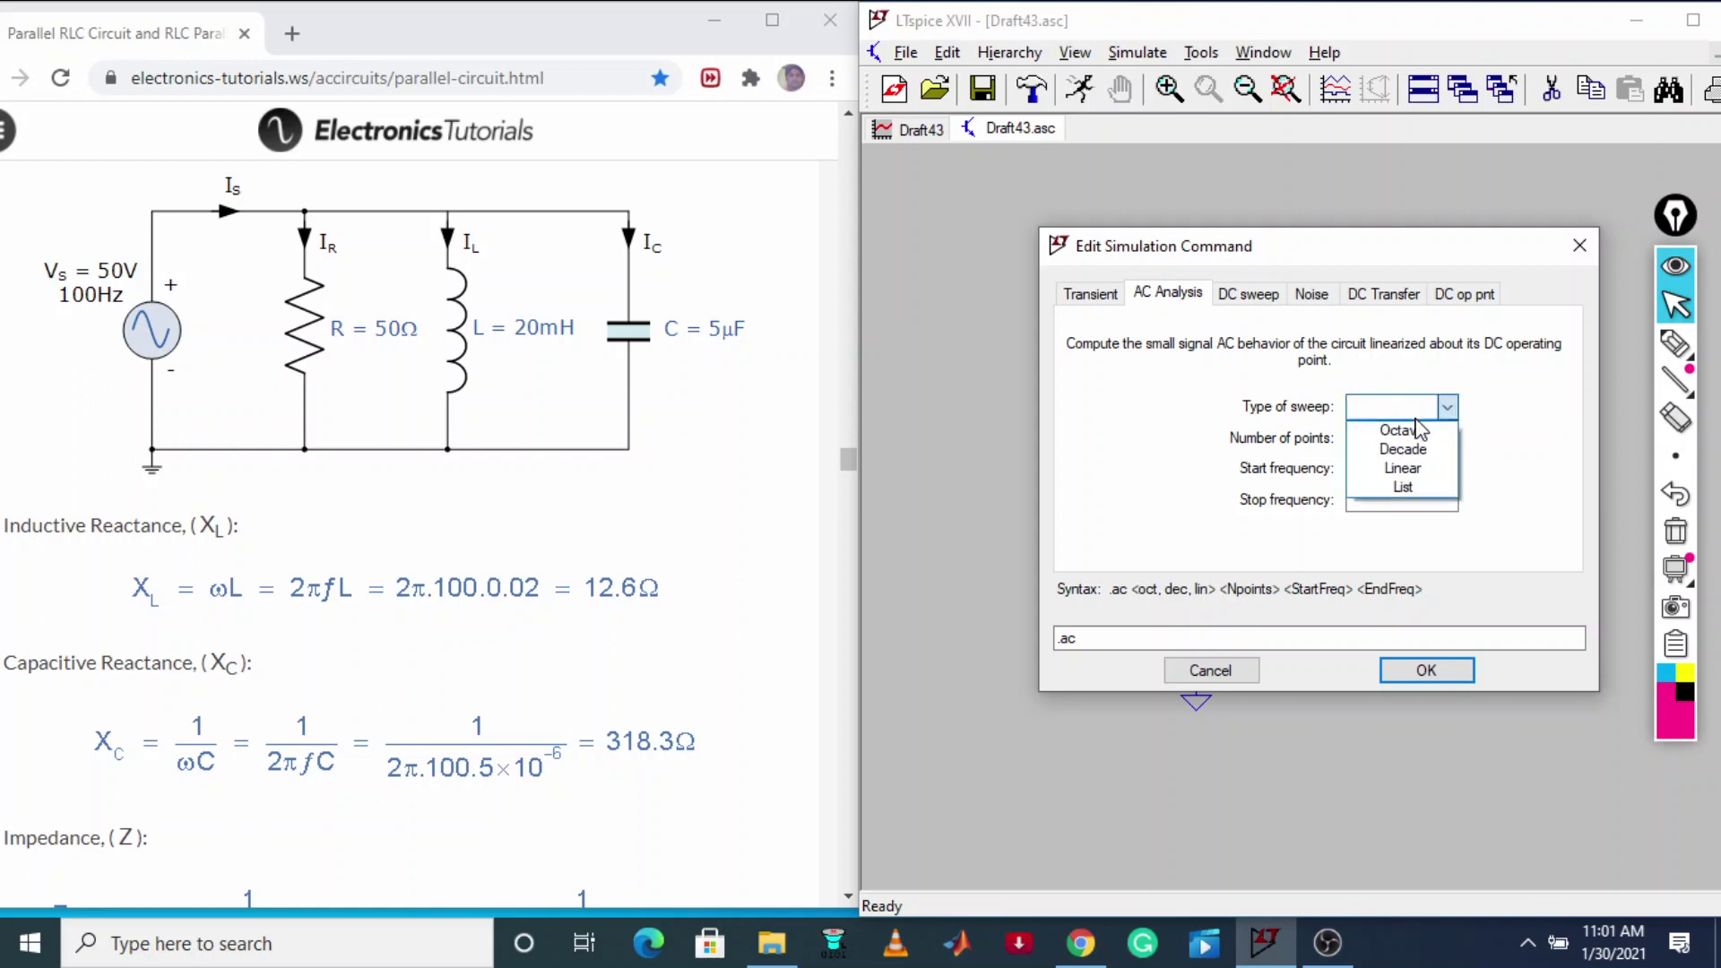
pyautogui.click(1407, 468)
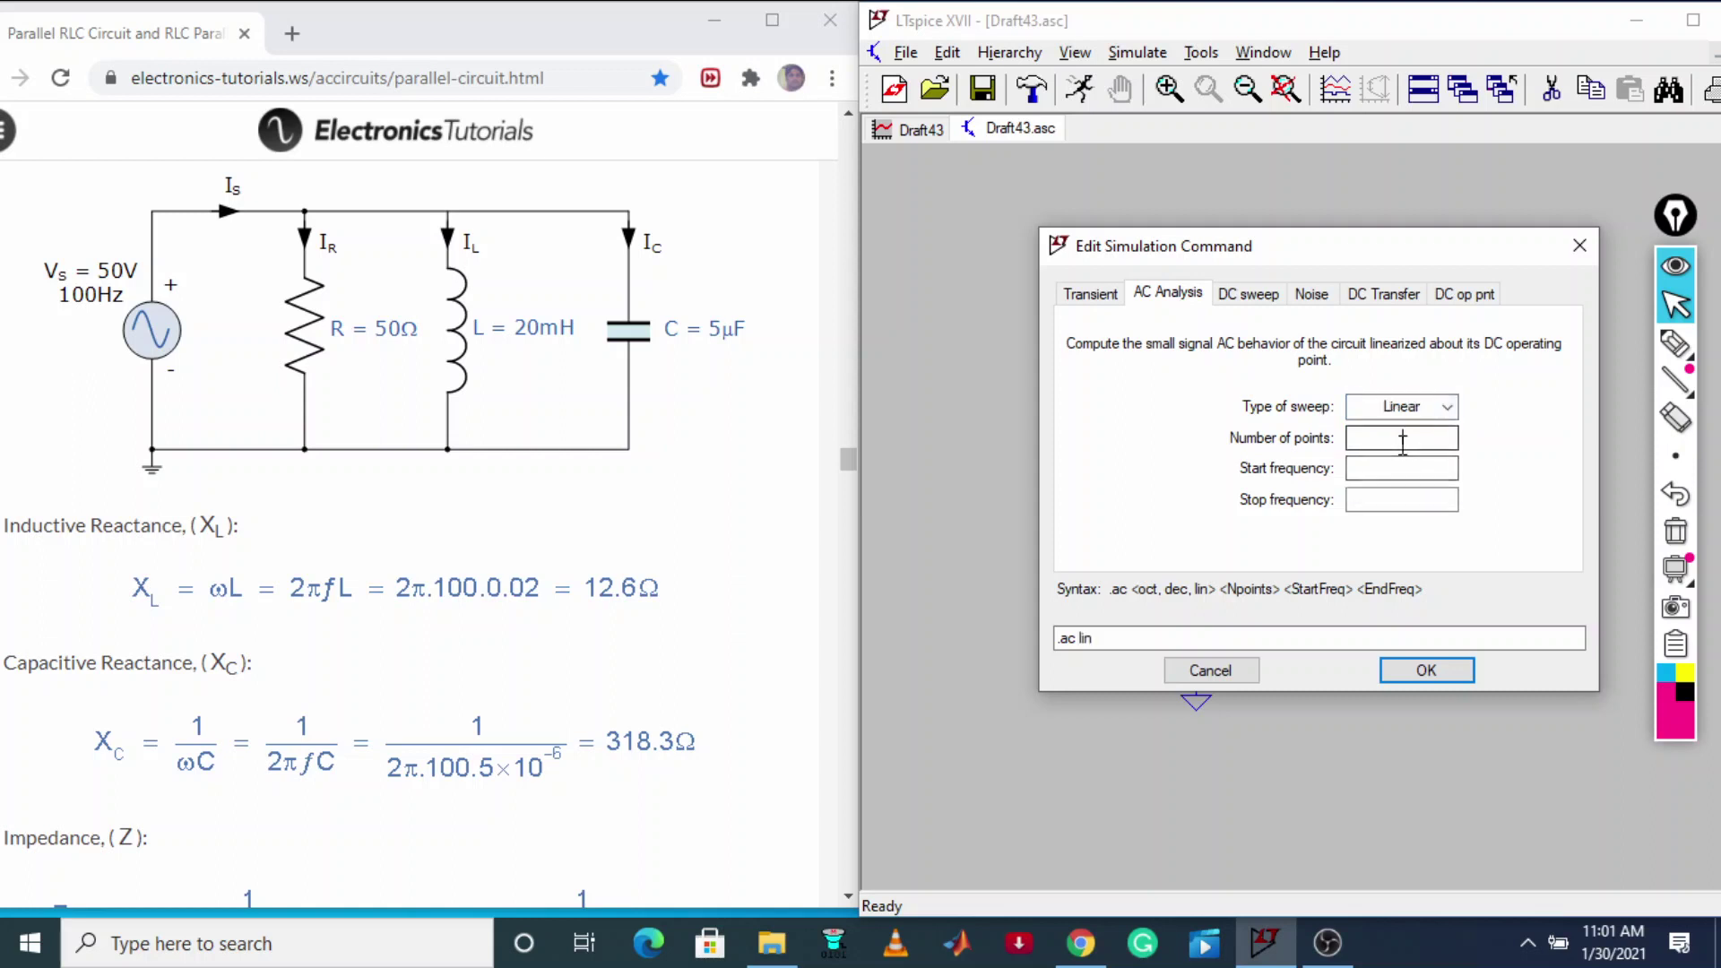
pyautogui.click(1403, 440)
pyautogui.write('1')
pyautogui.press('Tab')
pyautogui.click(1406, 501)
pyautogui.write('10')
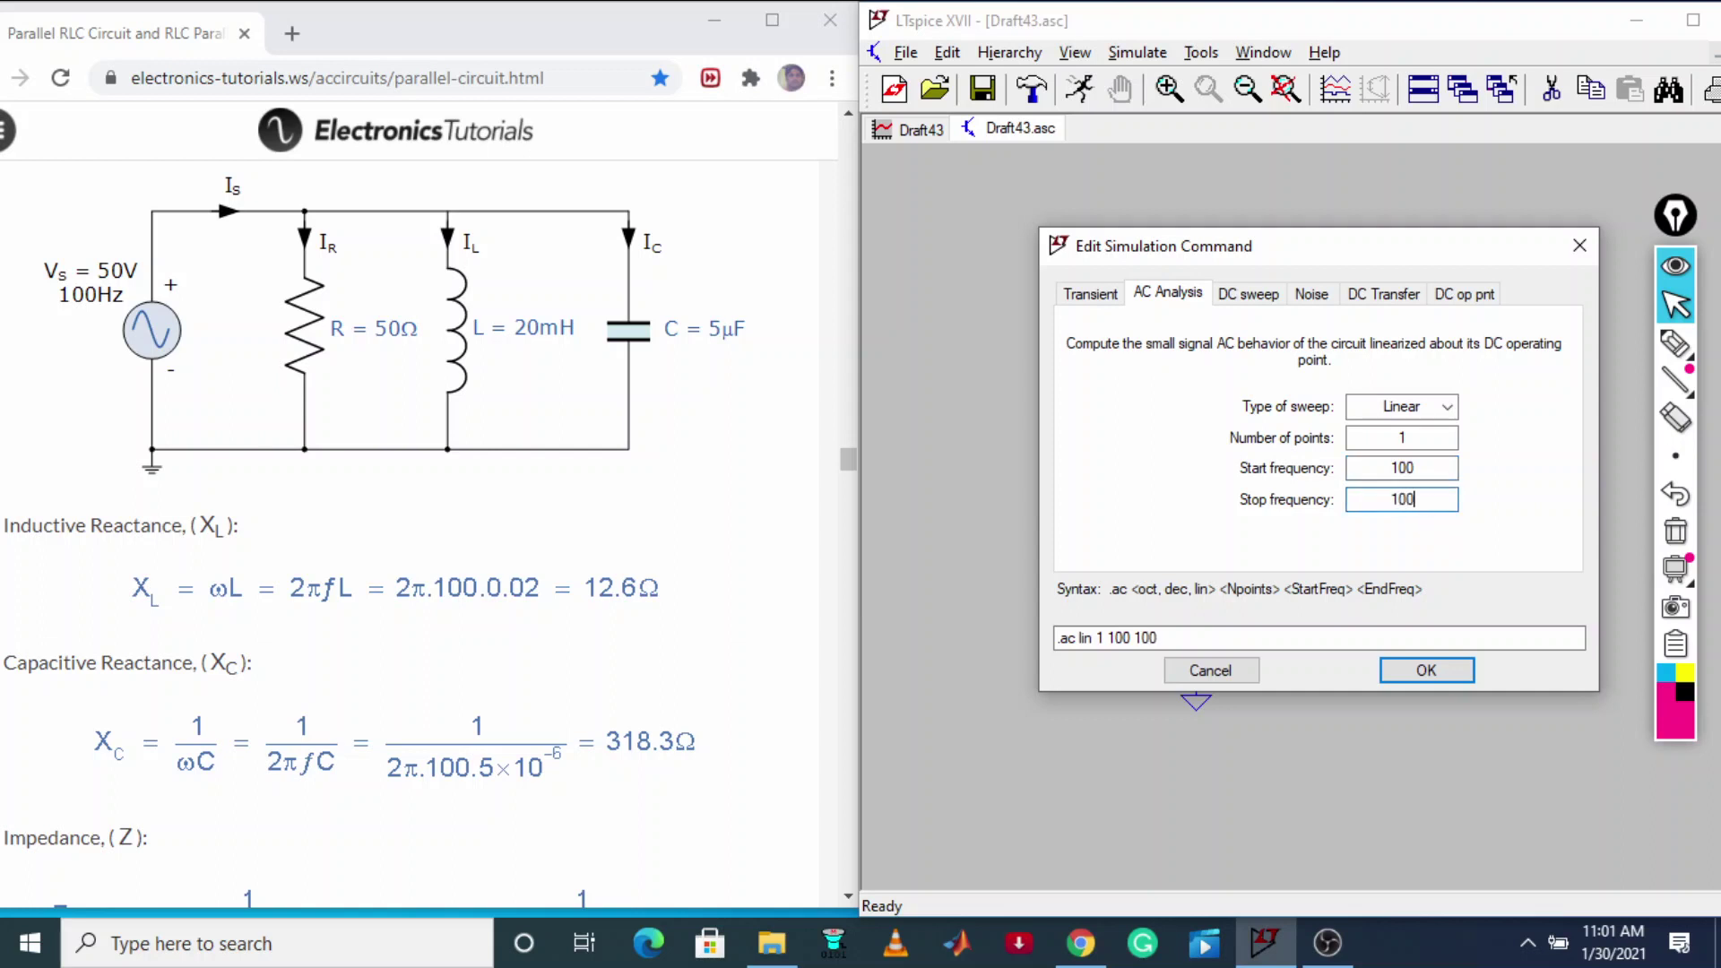
pyautogui.write('0')
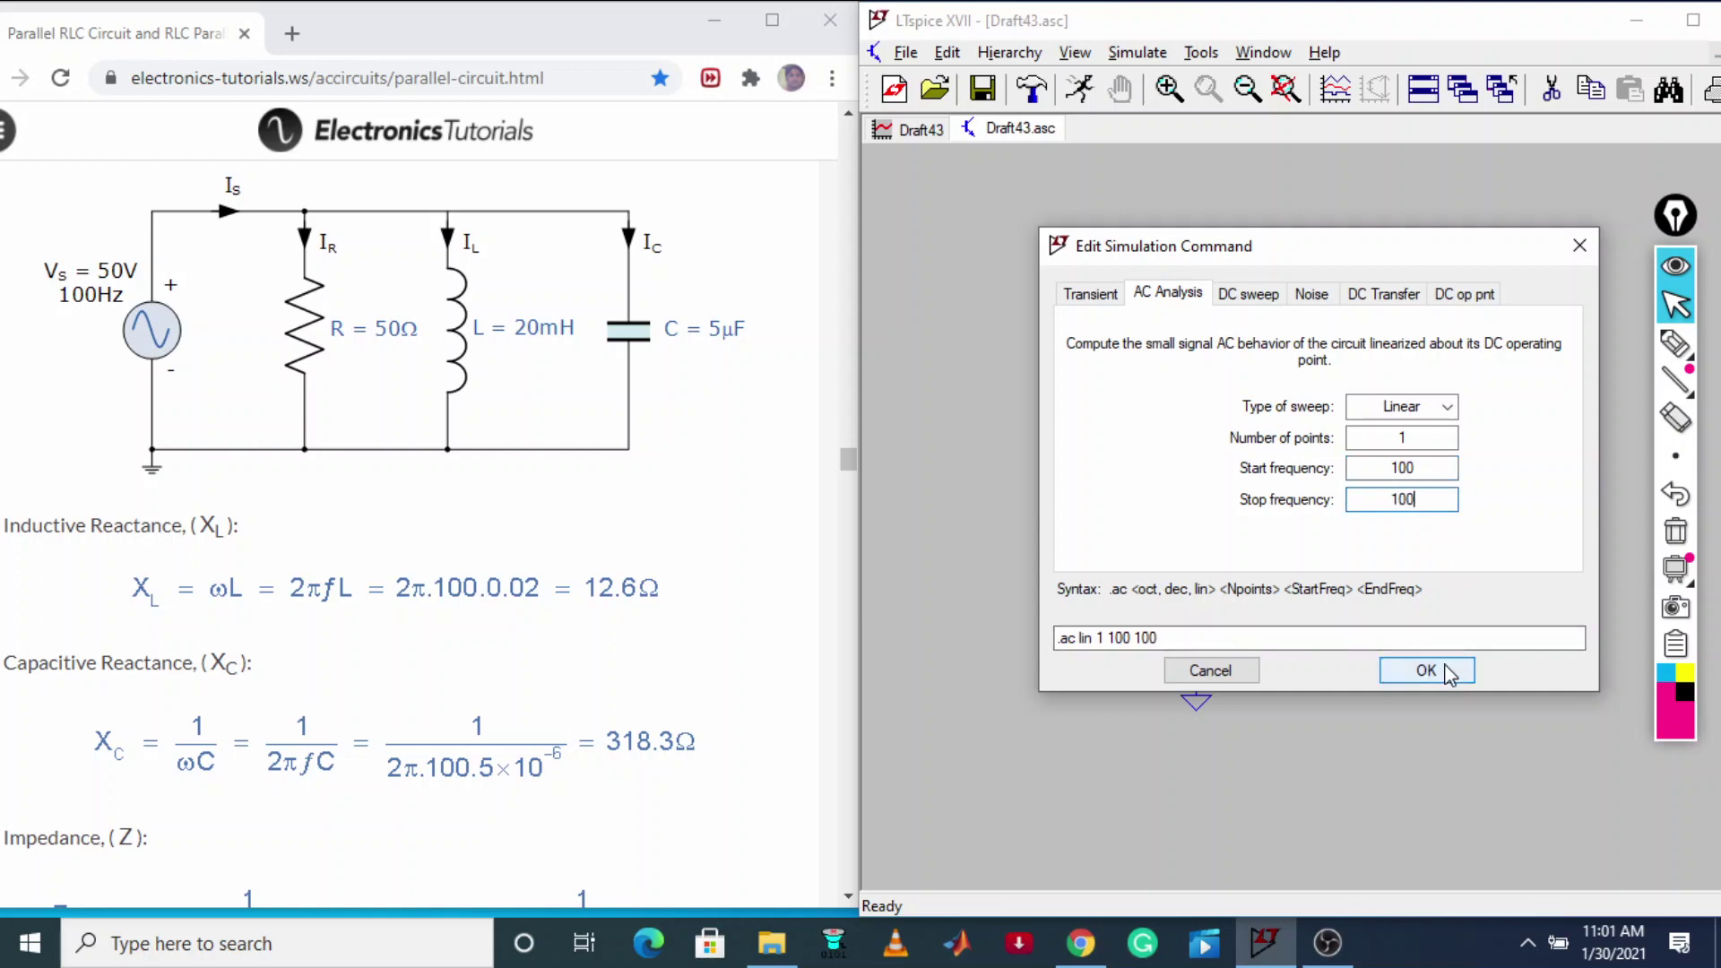
pyautogui.click(1445, 673)
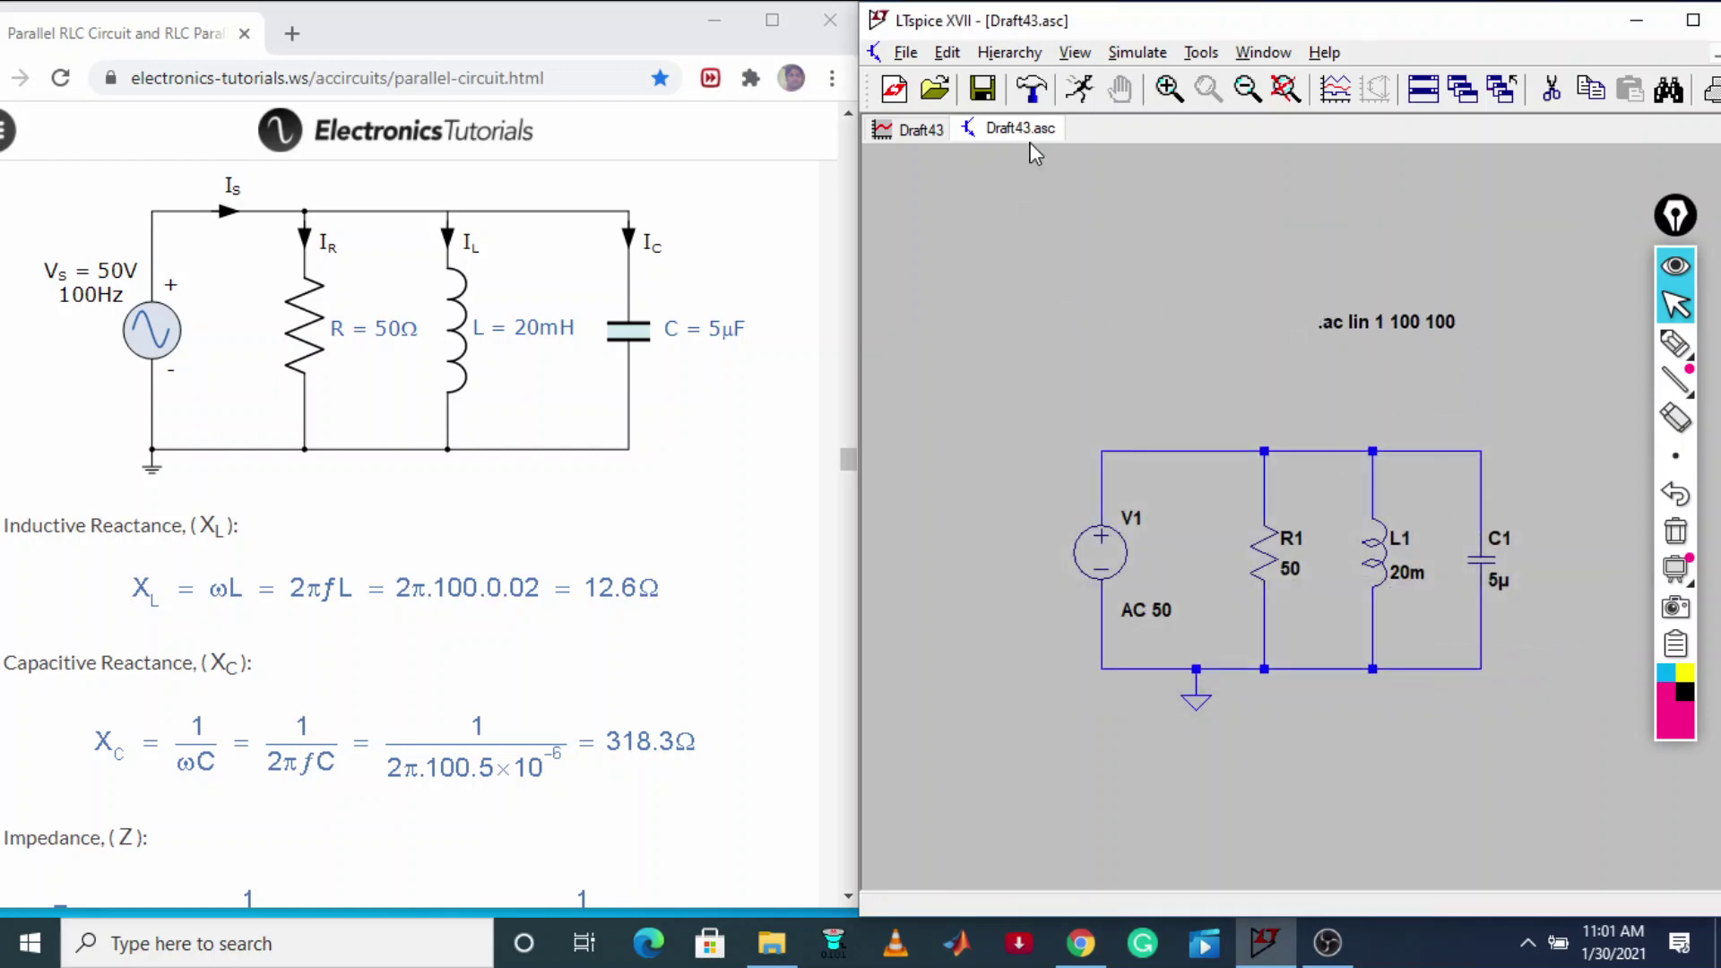
# Step: Run the AC analysis, move the results window aside to close the old waveform plot, and dismiss the results
pyautogui.click(1079, 88)
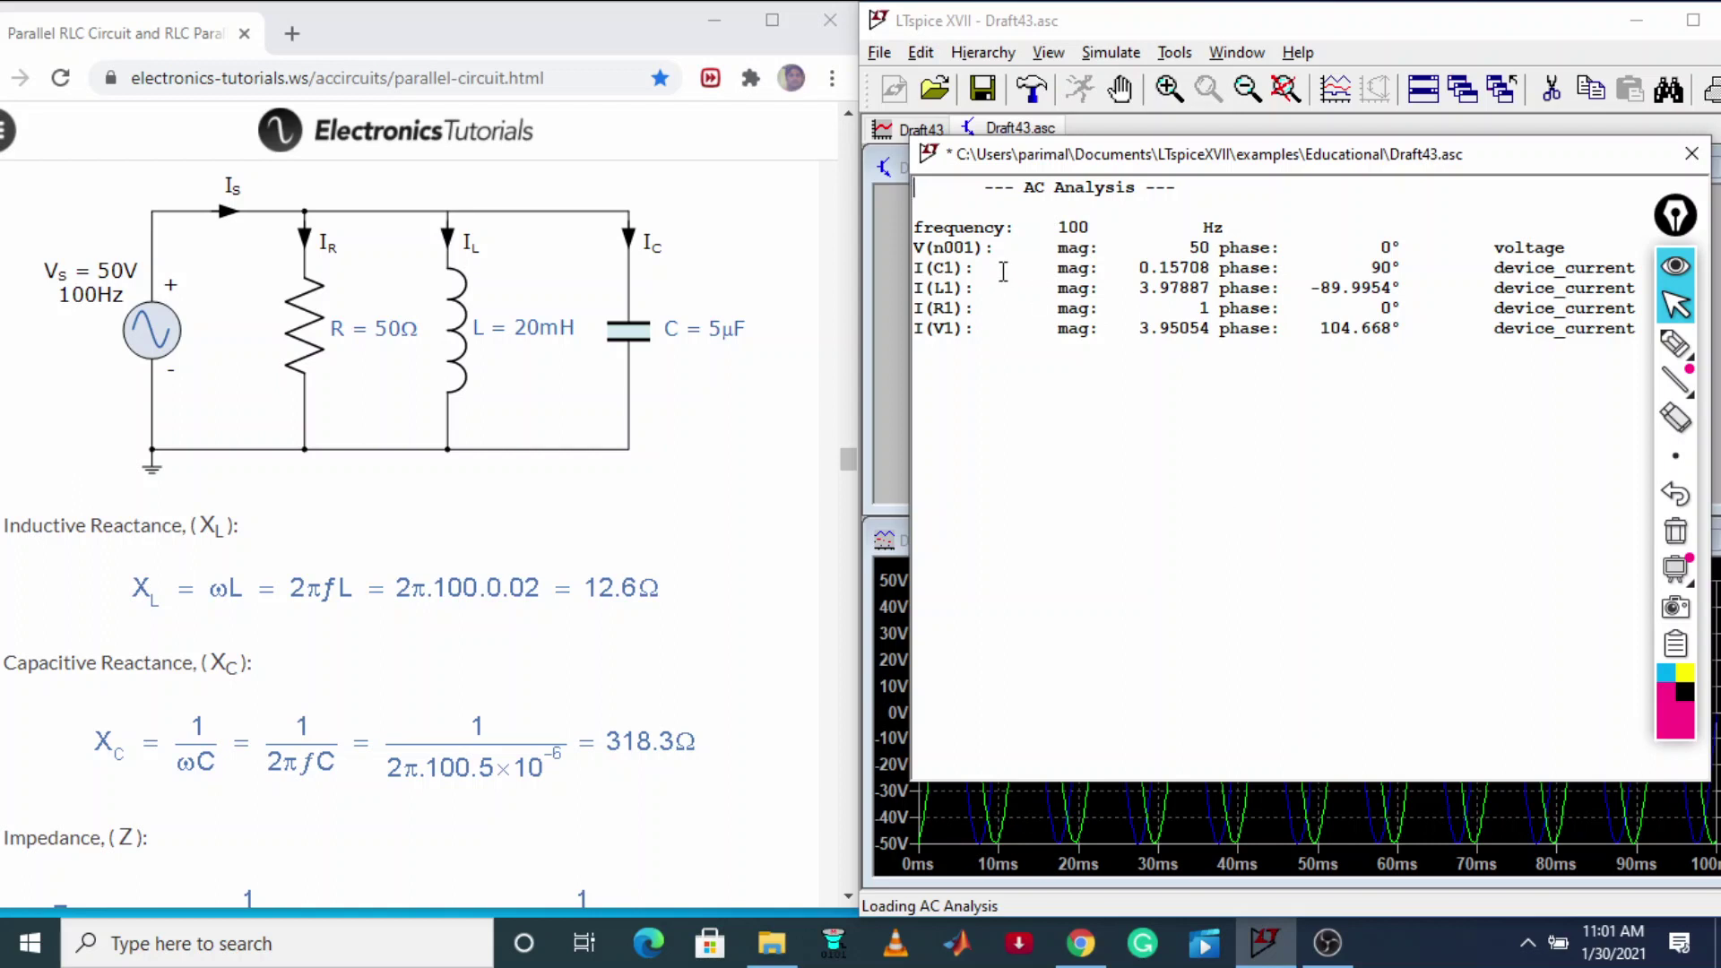
pyautogui.click(907, 130)
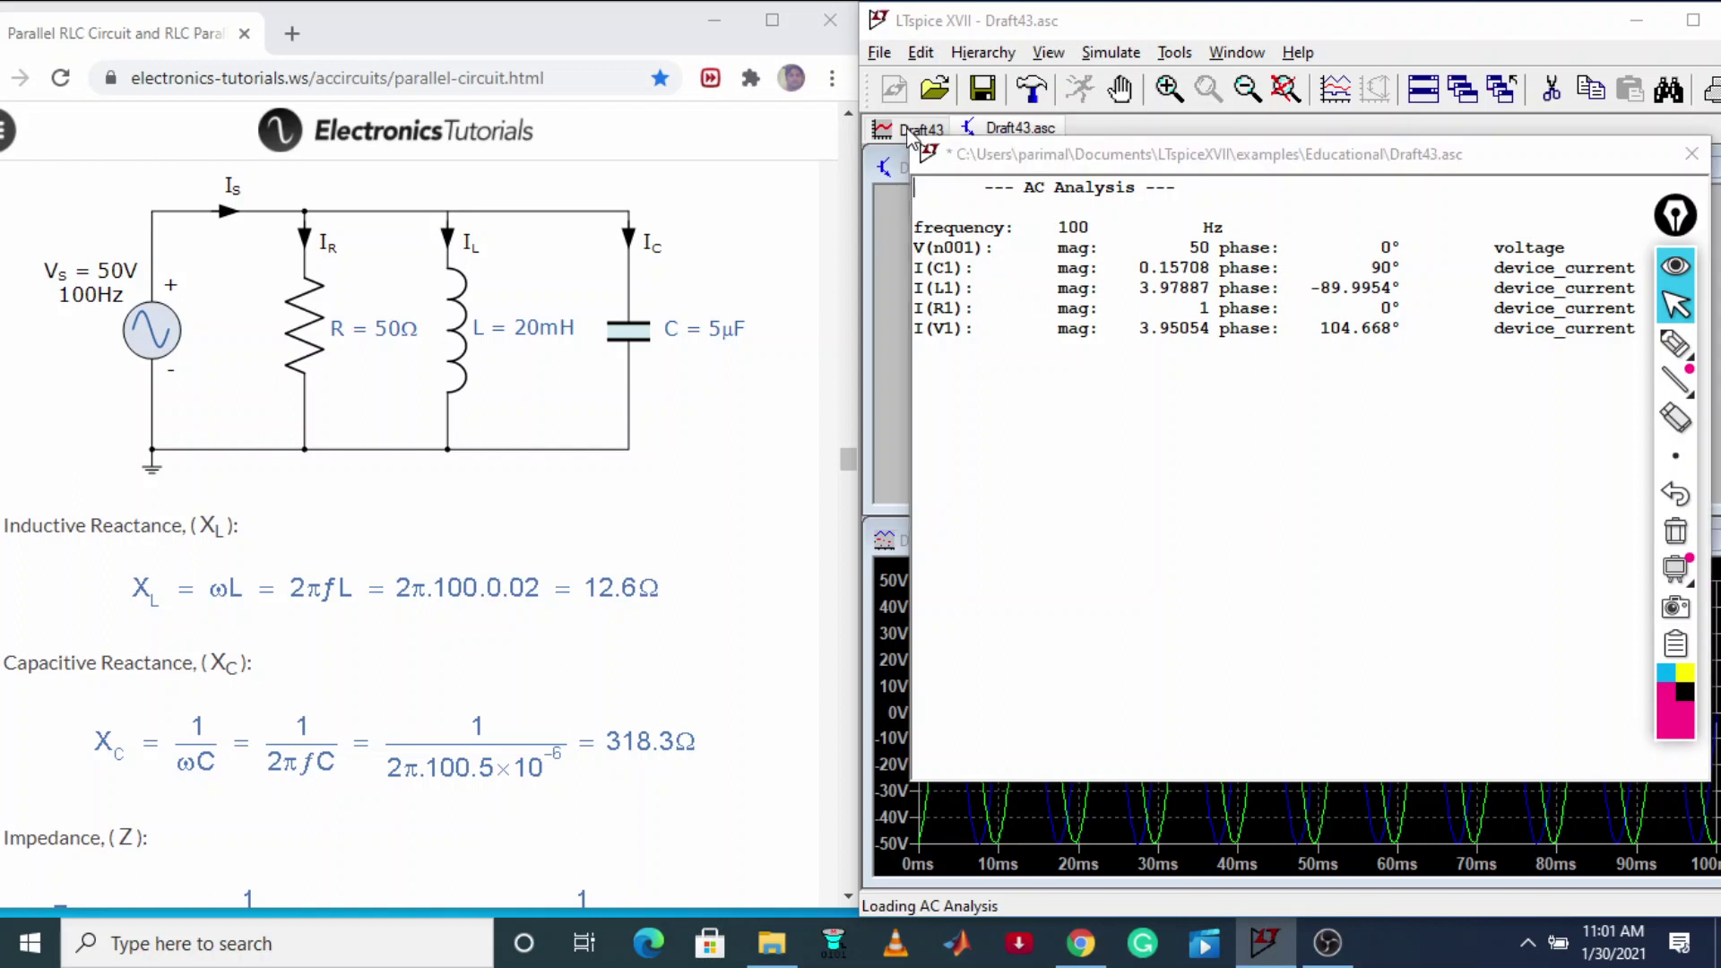
pyautogui.moveTo(1085, 152); pyautogui.dragTo(1107, 260)
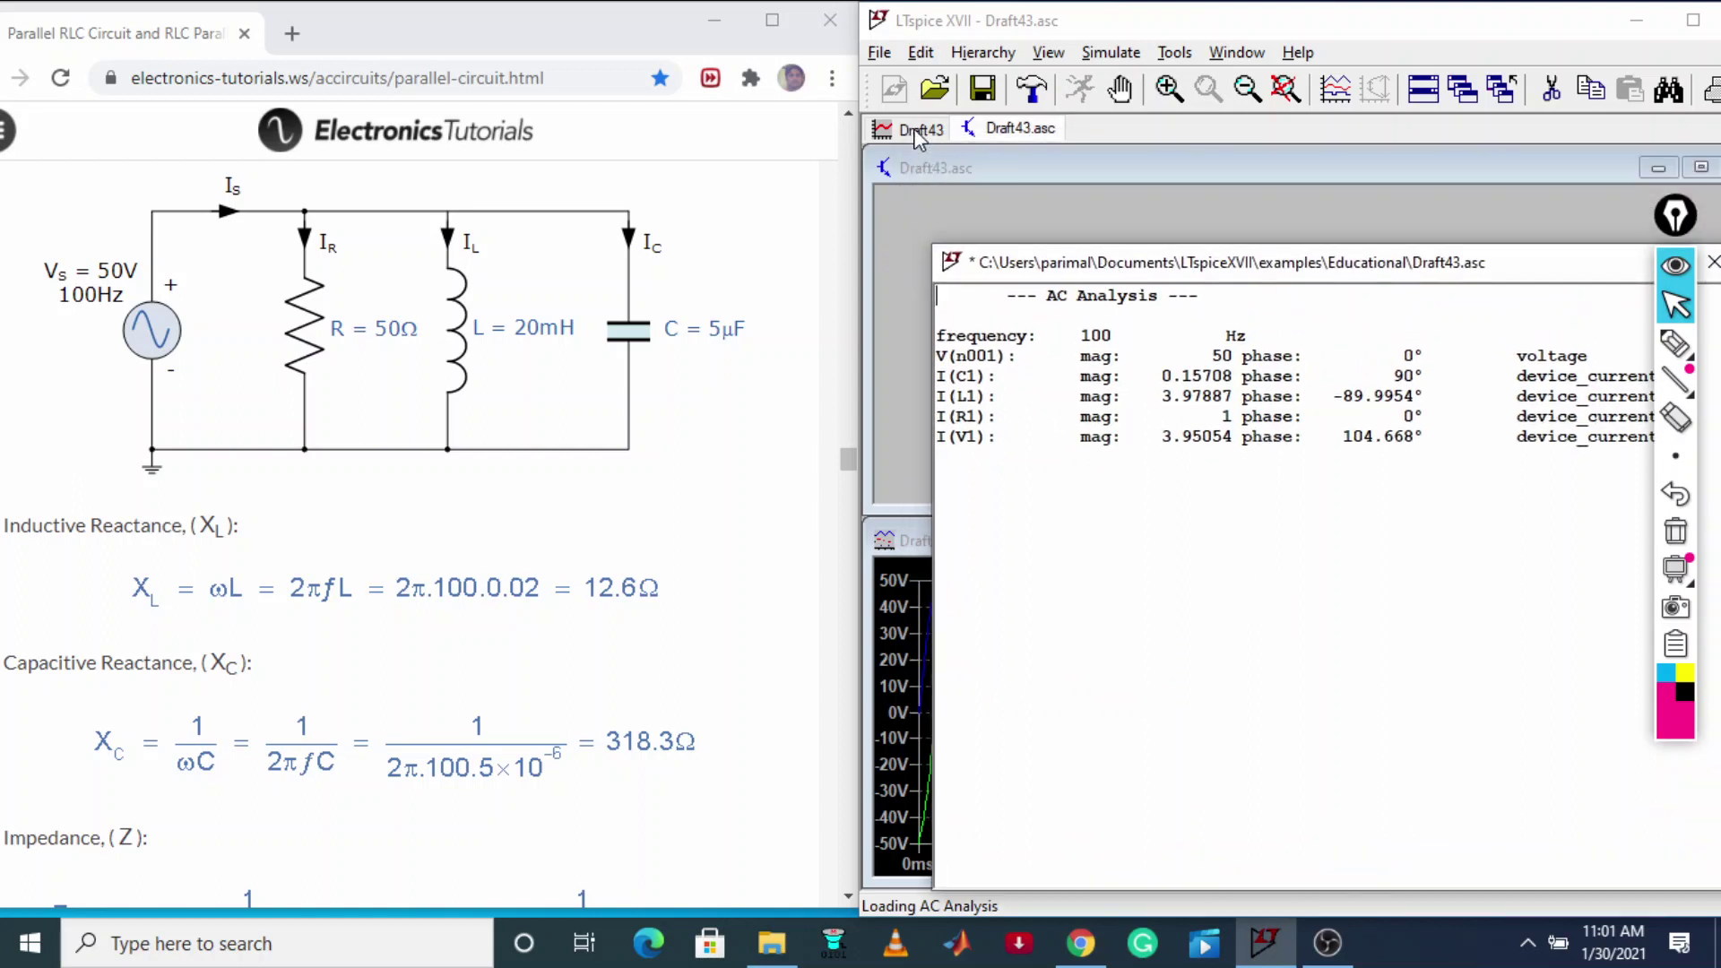
pyautogui.moveTo(1250, 274); pyautogui.dragTo(873, 276)
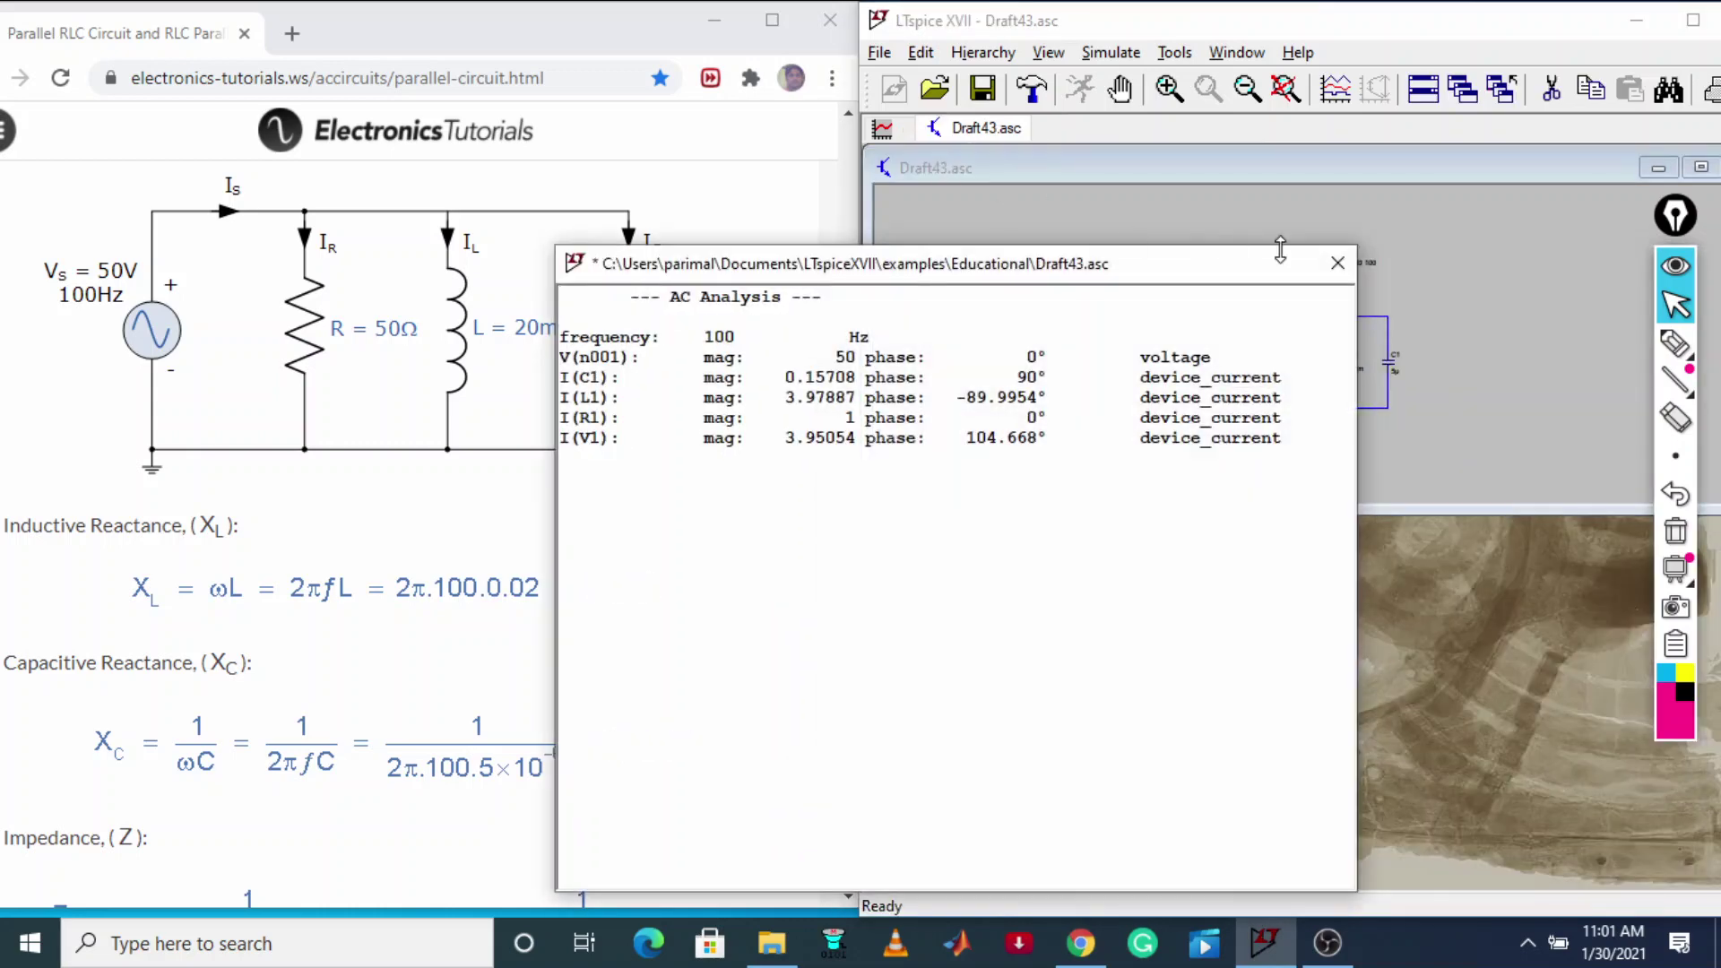
pyautogui.click(1337, 262)
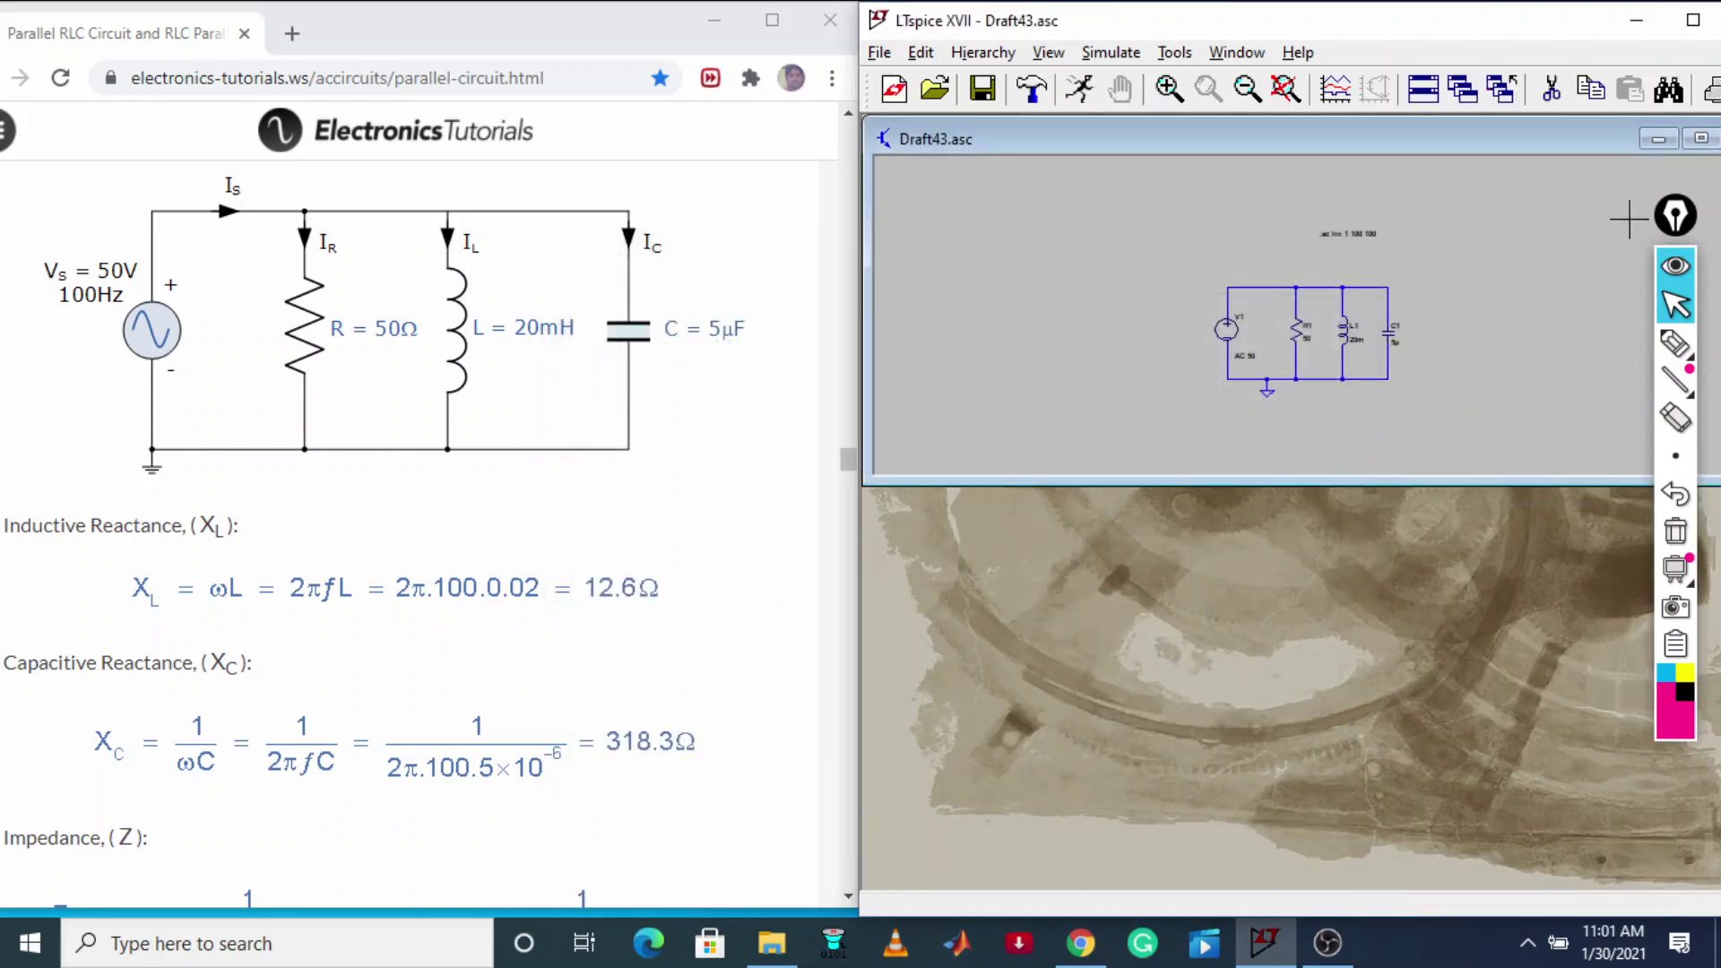
# Step: Rerun the AC analysis with the schematic maximized and move the results window over the lower web page, clear of the circuit
pyautogui.click(1700, 140)
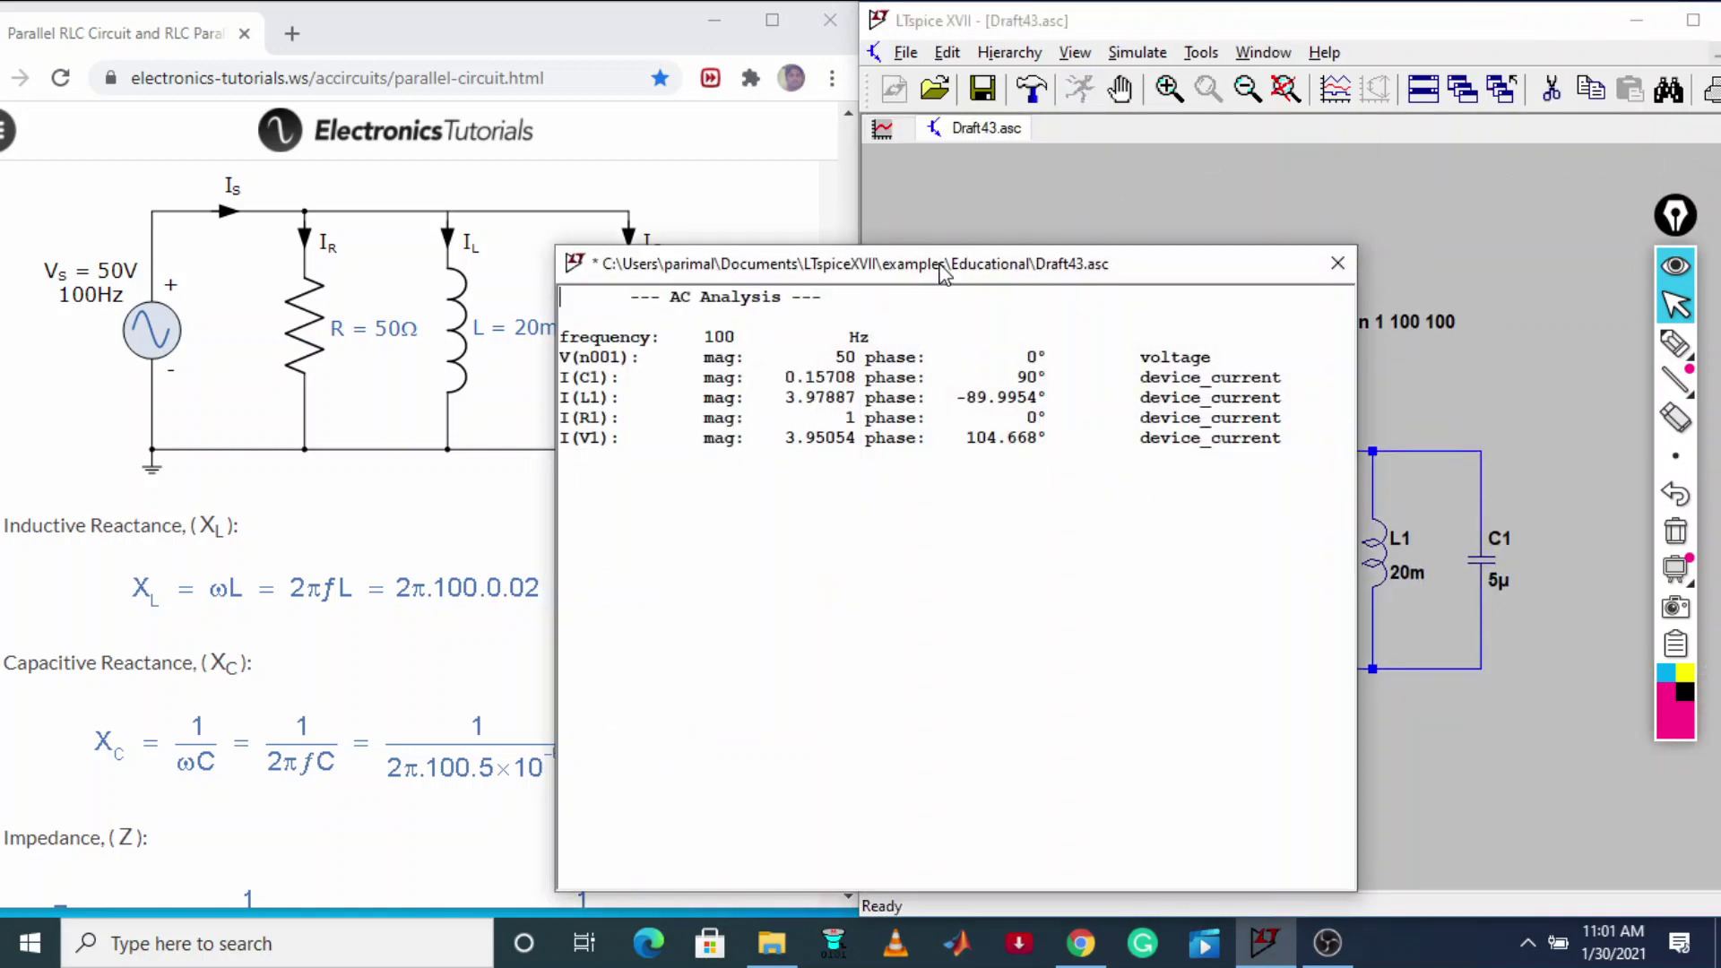
pyautogui.moveTo(941, 274); pyautogui.dragTo(1249, 176)
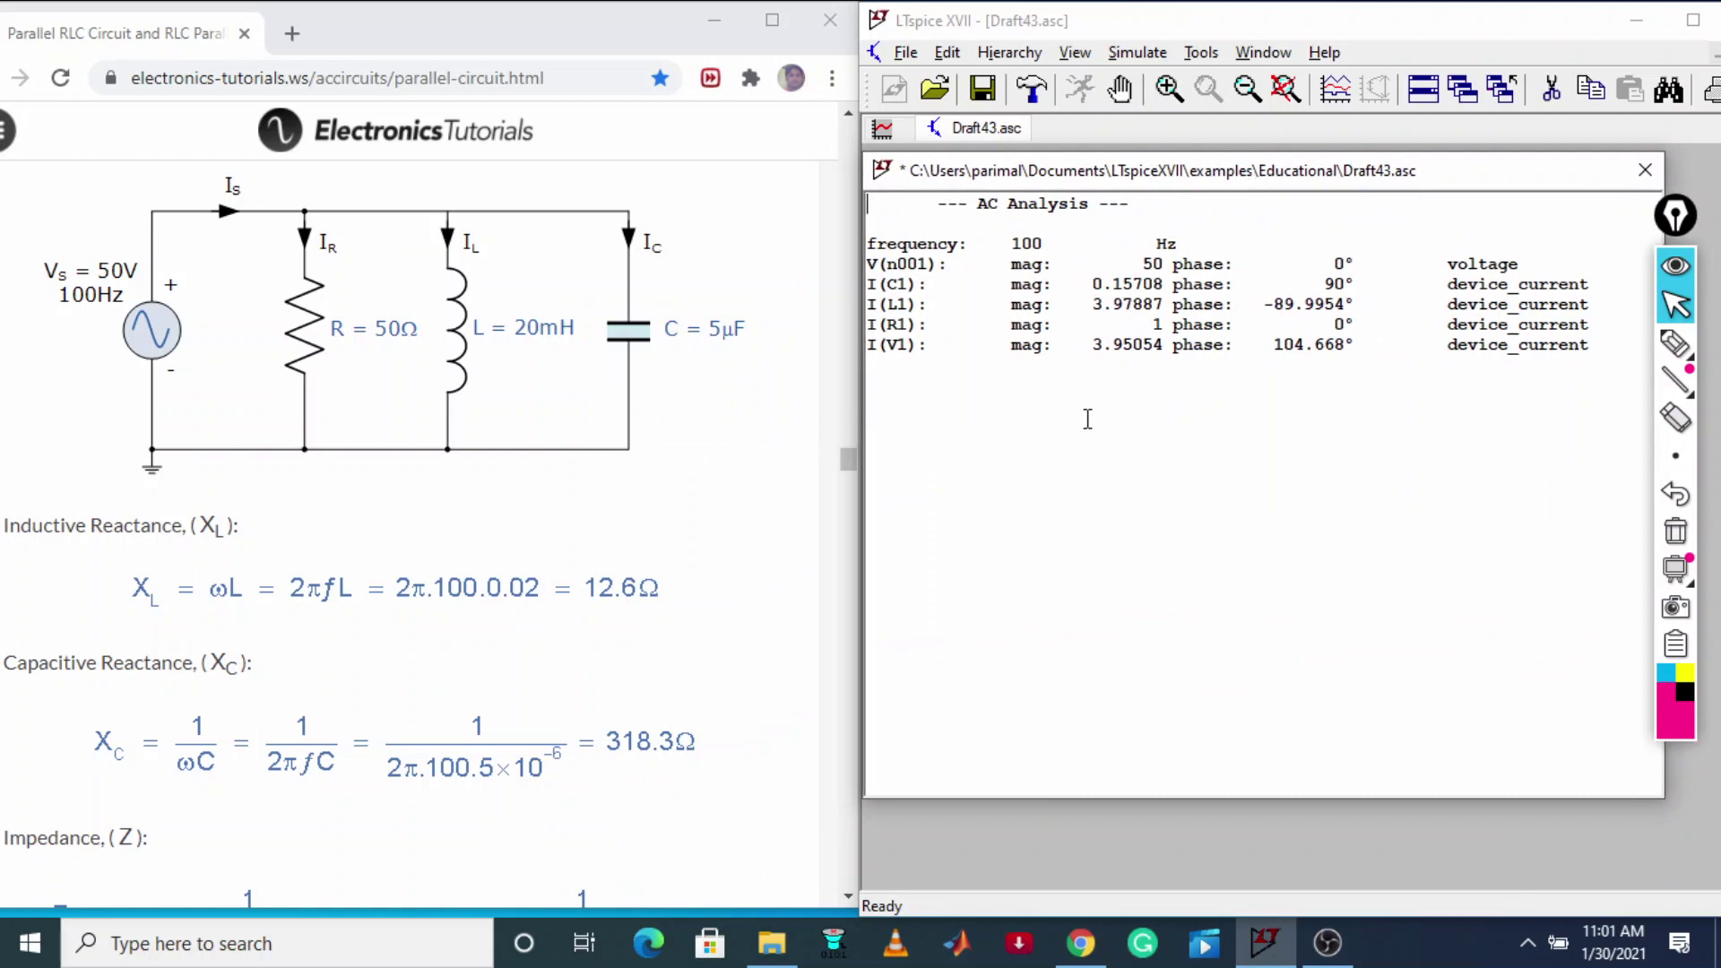
pyautogui.click(1675, 343)
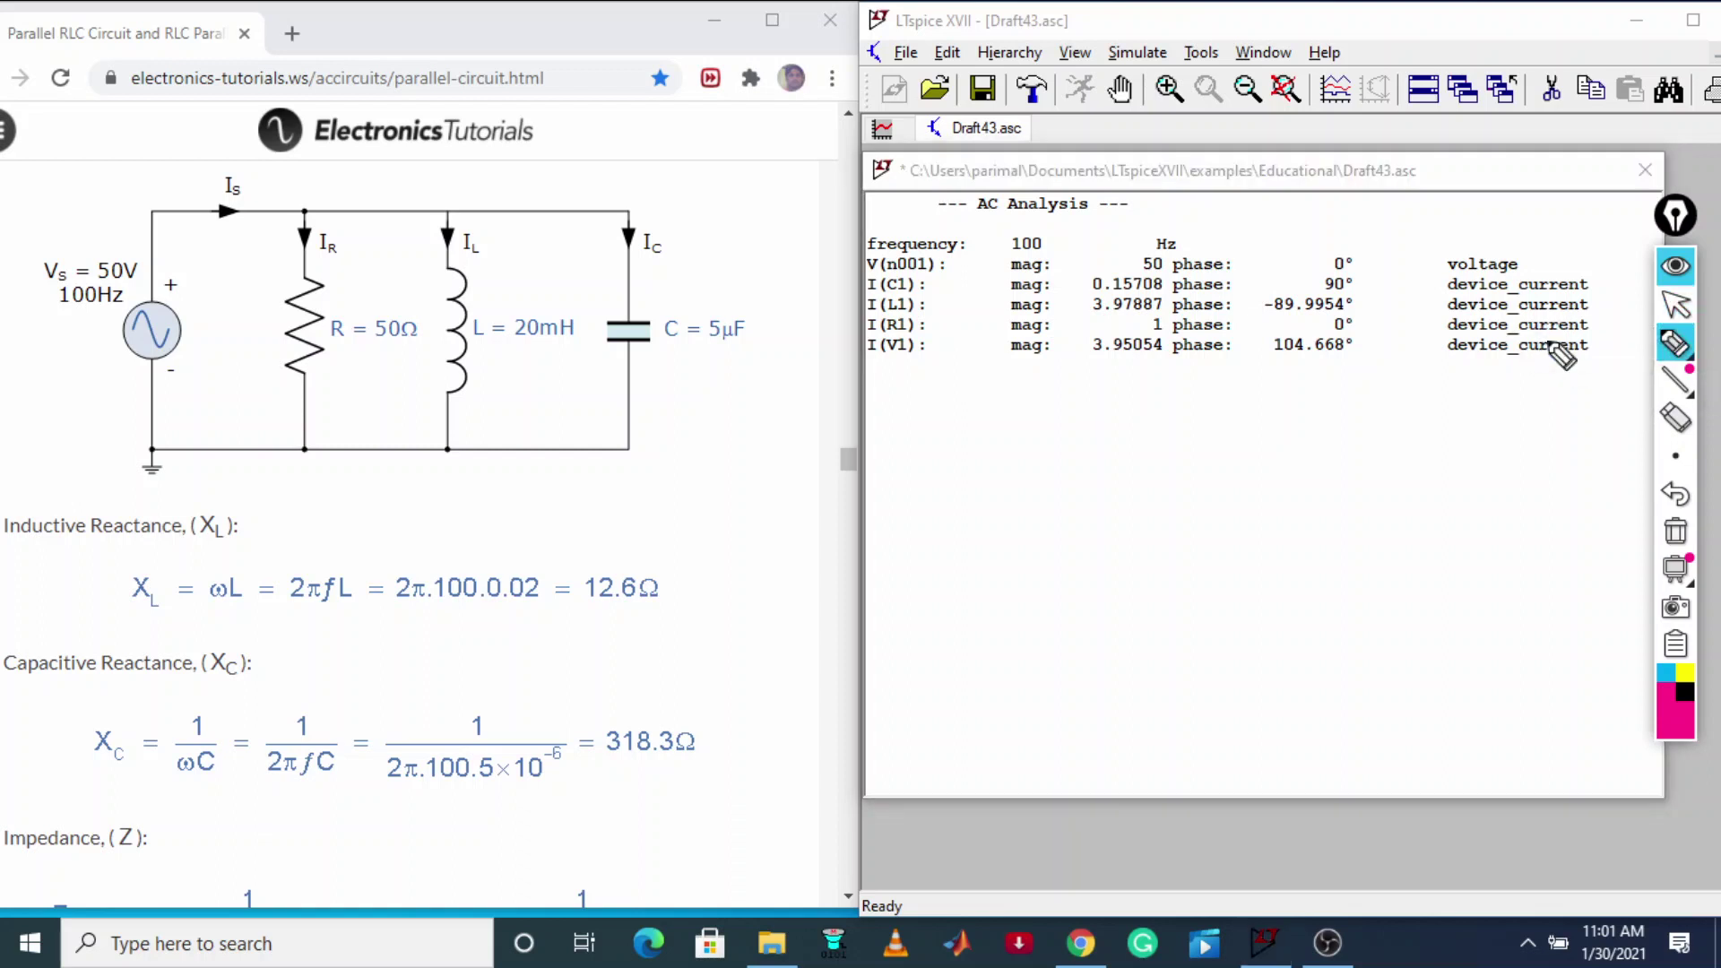
pyautogui.click(1675, 304)
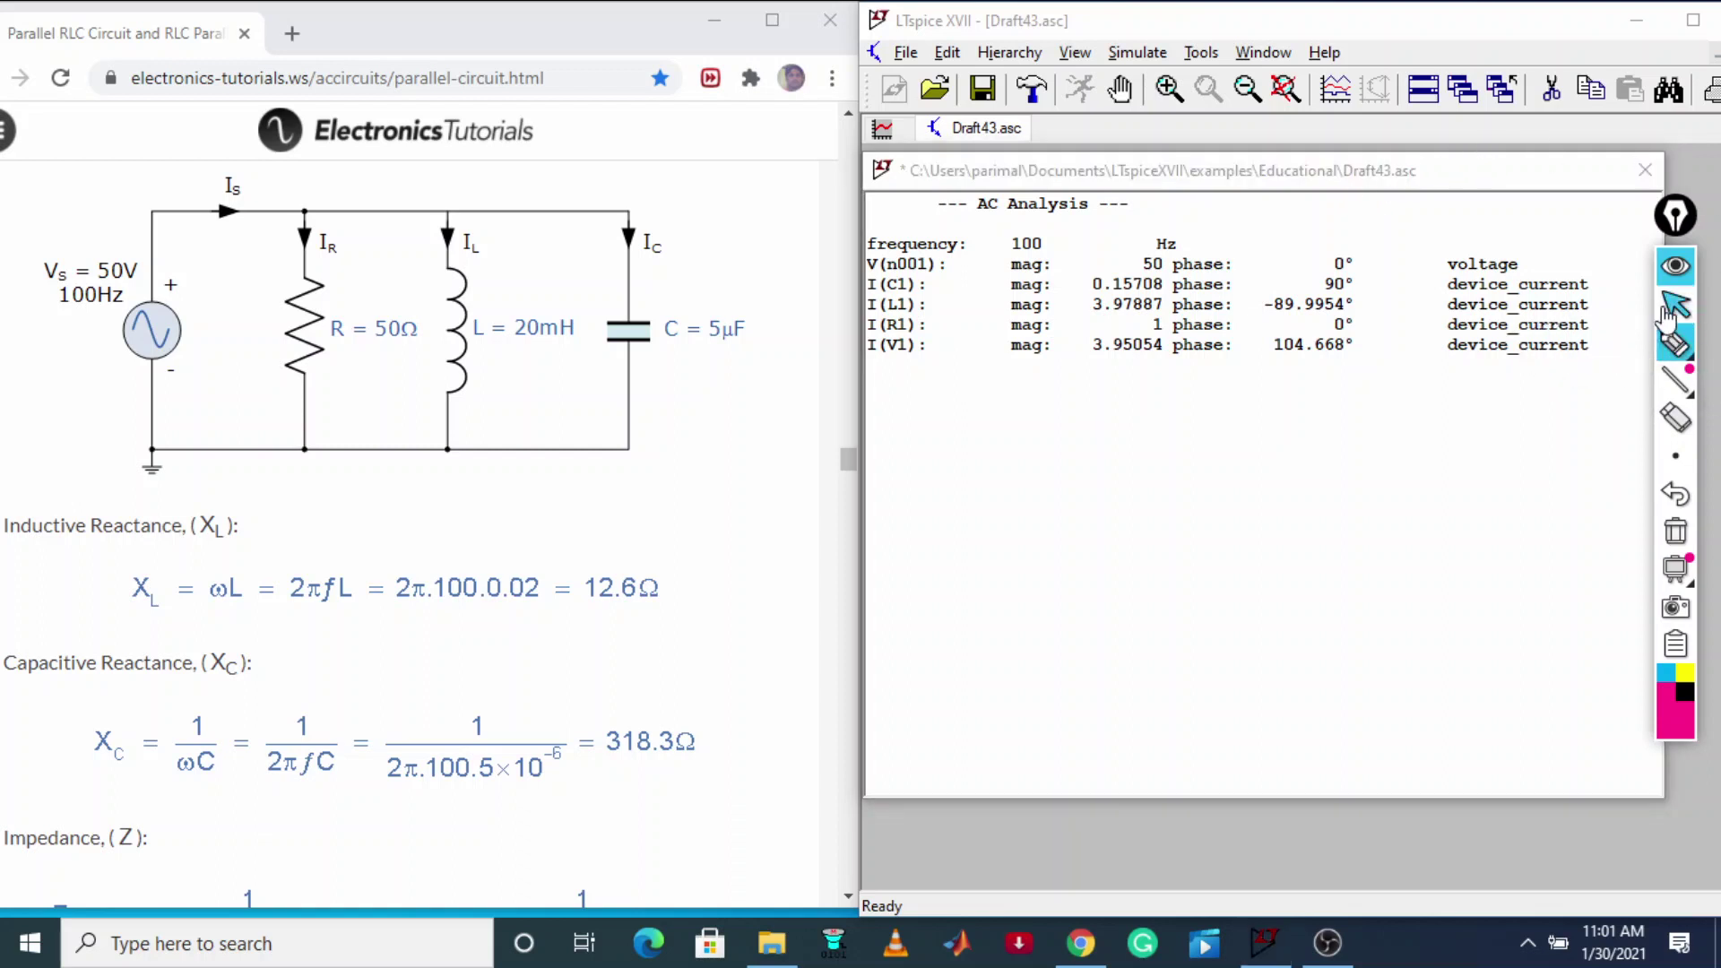
pyautogui.moveTo(1243, 191); pyautogui.dragTo(624, 618)
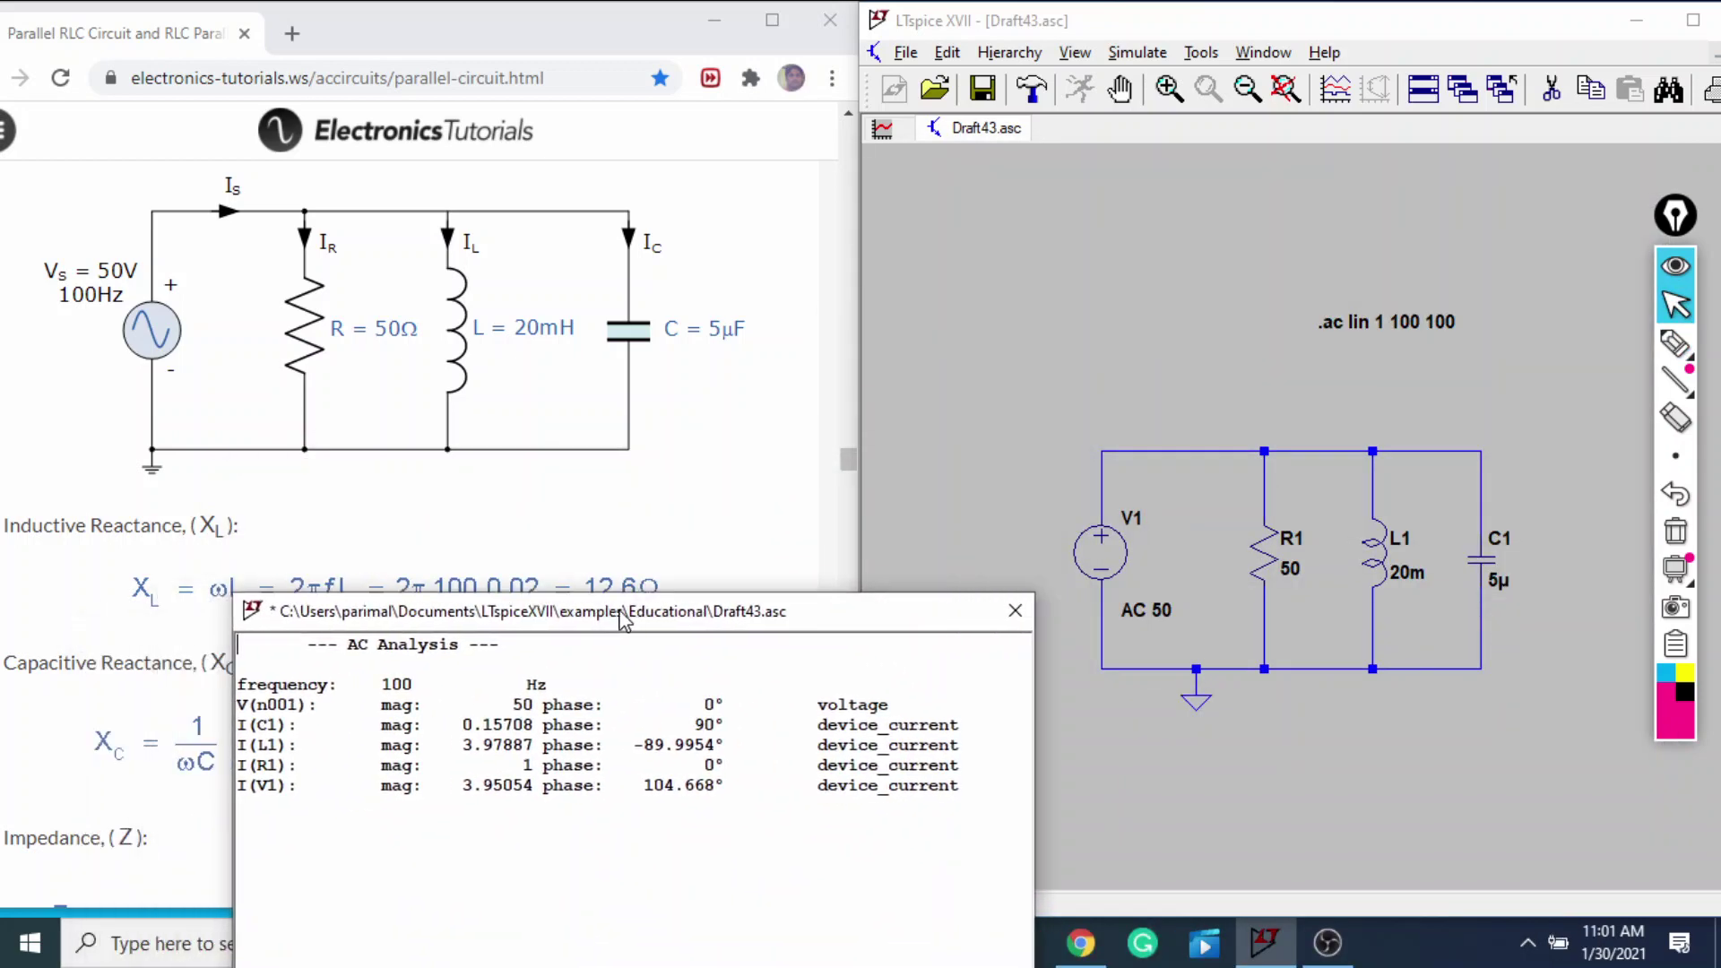
# Step: With the annotation pen, circle the frequency and the voltage magnitude in the results, and the source V1 in the schematic
pyautogui.click(1675, 343)
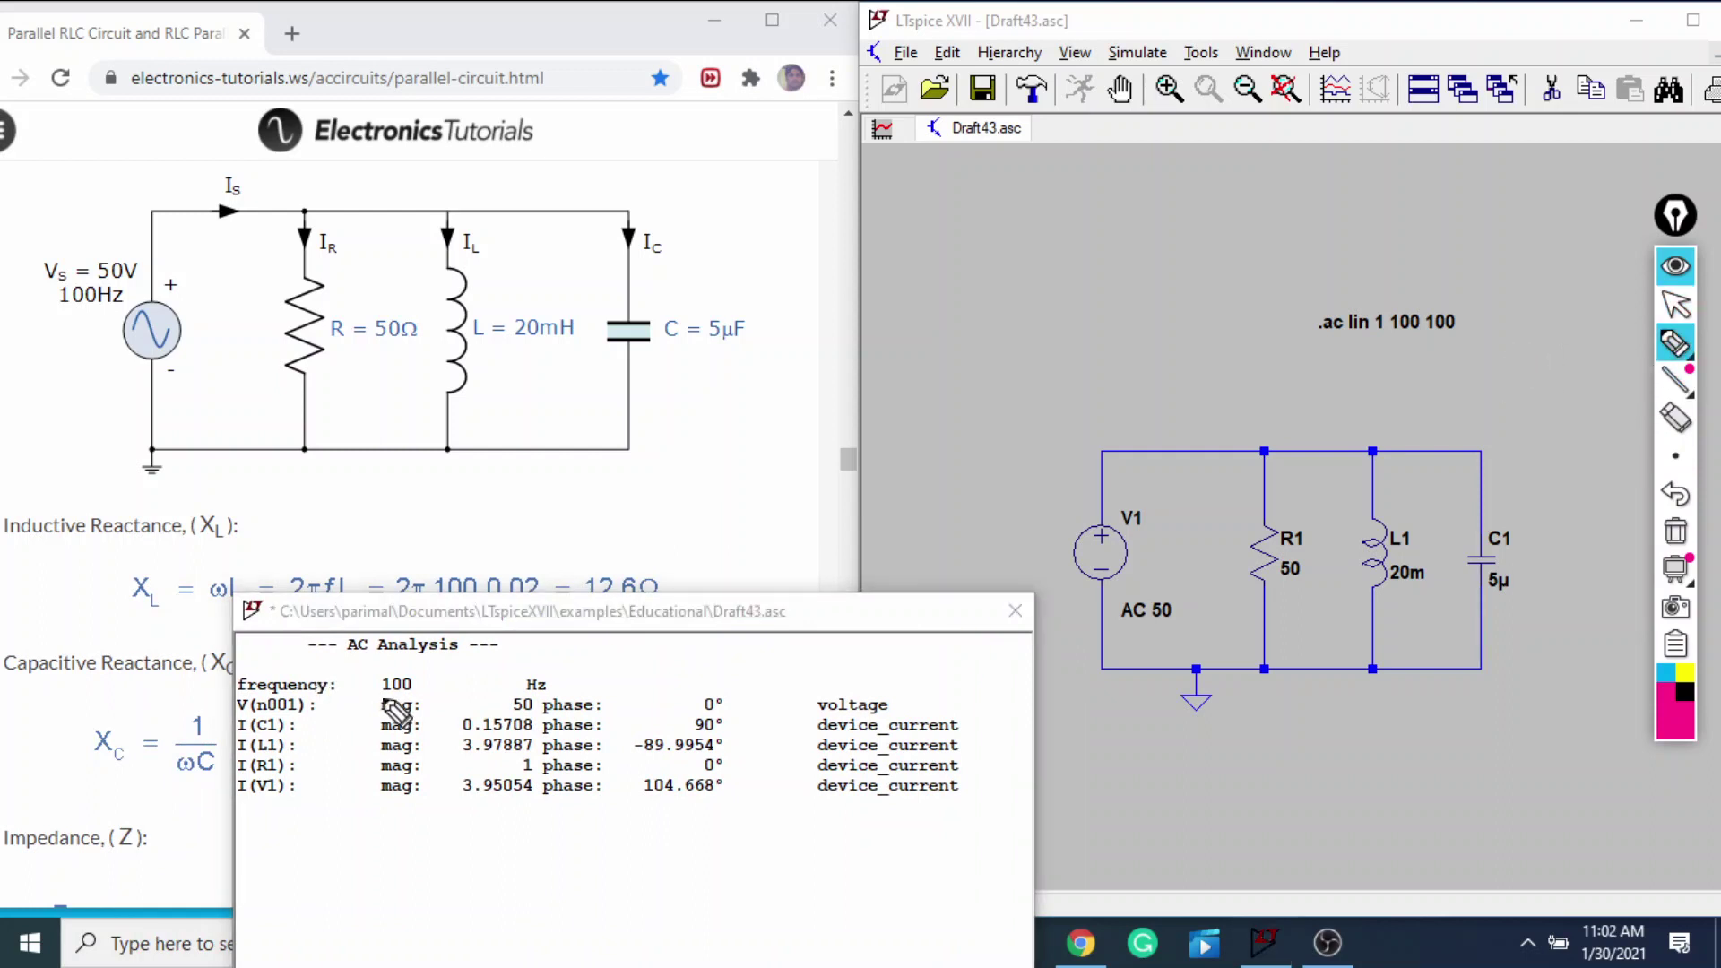
pyautogui.moveTo(403, 683)
pyautogui.mouseDown()
pyautogui.moveTo(381, 697)
pyautogui.moveTo(421, 692)
pyautogui.moveTo(370, 671)
pyautogui.mouseUp()
pyautogui.moveTo(518, 702)
pyautogui.mouseDown()
pyautogui.moveTo(498, 708)
pyautogui.moveTo(527, 719)
pyautogui.moveTo(548, 688)
pyautogui.mouseUp()
pyautogui.moveTo(1085, 514)
pyautogui.mouseDown()
pyautogui.moveTo(1072, 530)
pyautogui.moveTo(1158, 580)
pyautogui.moveTo(1052, 510)
pyautogui.mouseUp()
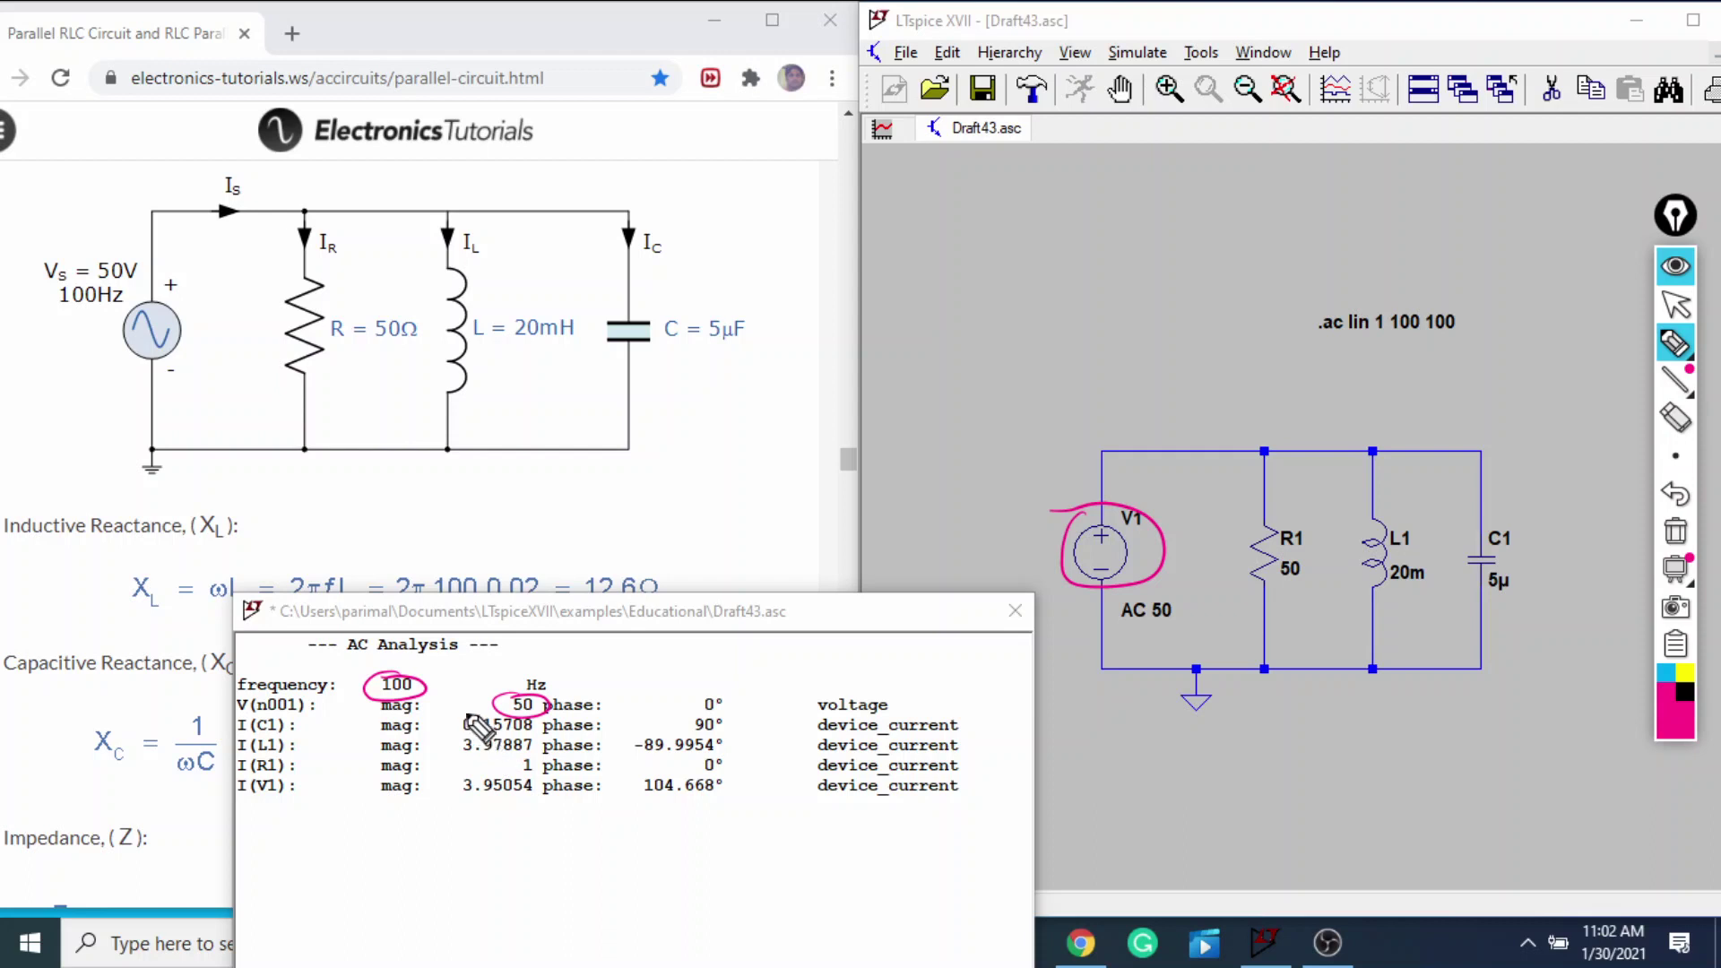
# Step: Mark the C1 and L1 current magnitudes in the results and write 0.157 beside the capacitor and 3.97 below the inductor
pyautogui.moveTo(468, 717)
pyautogui.mouseDown()
pyautogui.moveTo(524, 753)
pyautogui.moveTo(564, 727)
pyautogui.moveTo(455, 713)
pyautogui.mouseUp()
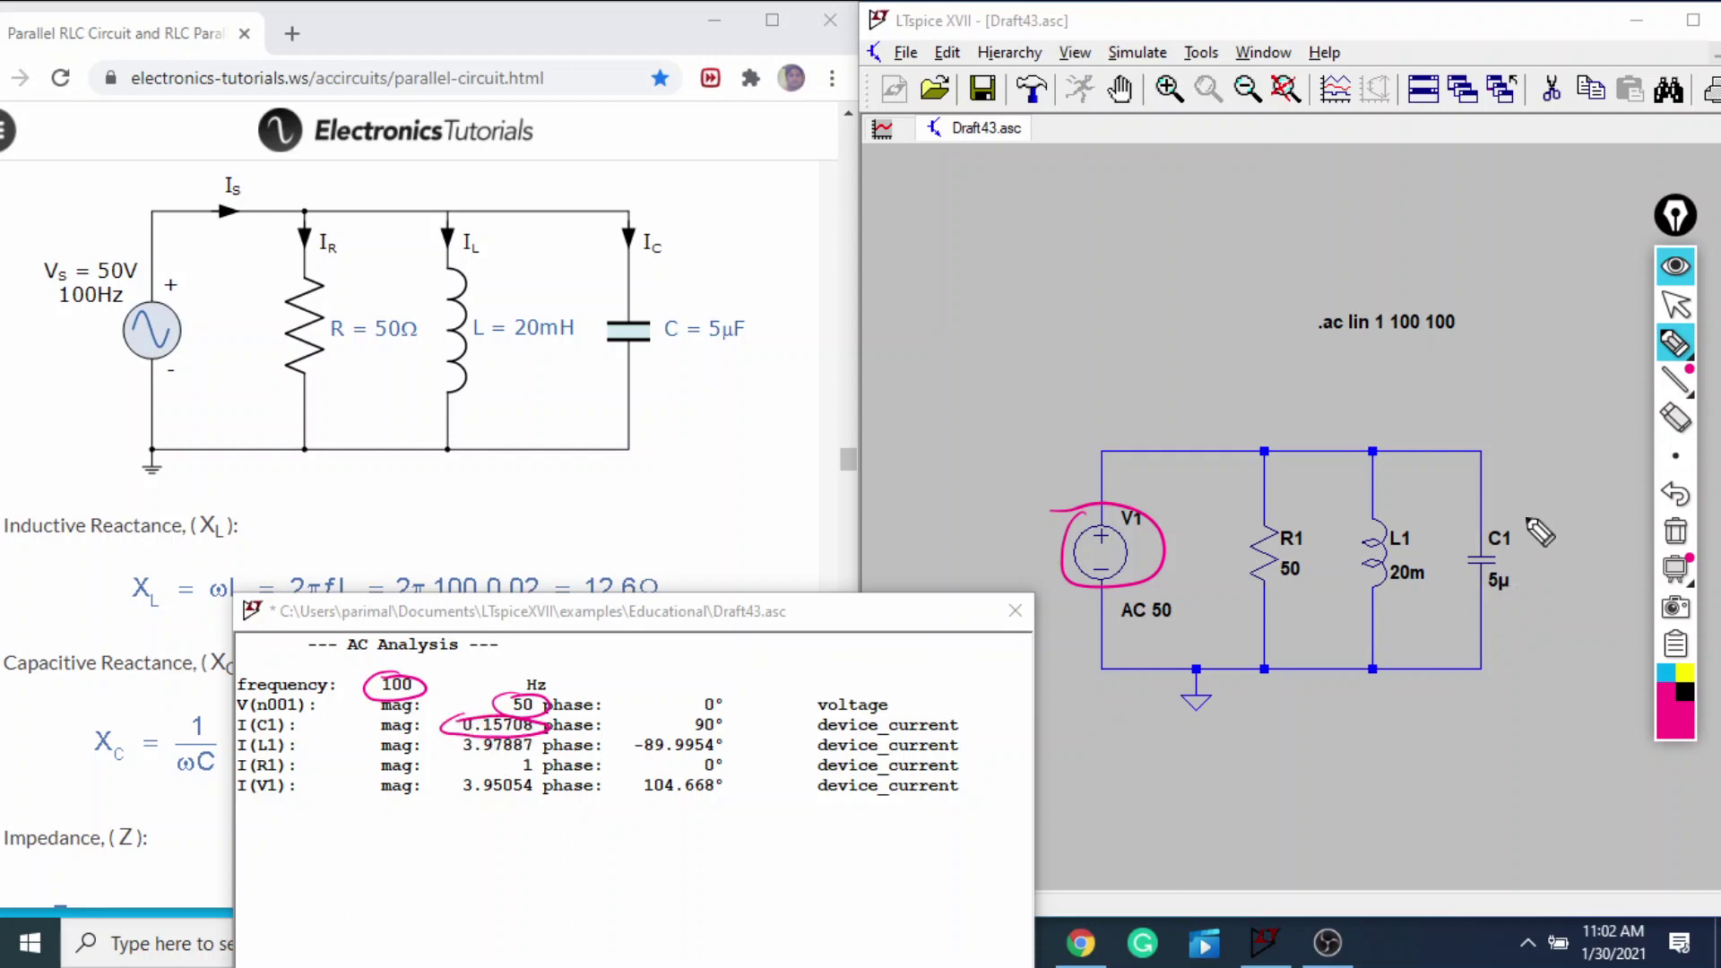
pyautogui.moveTo(1521, 507); pyautogui.dragTo(1592, 513)
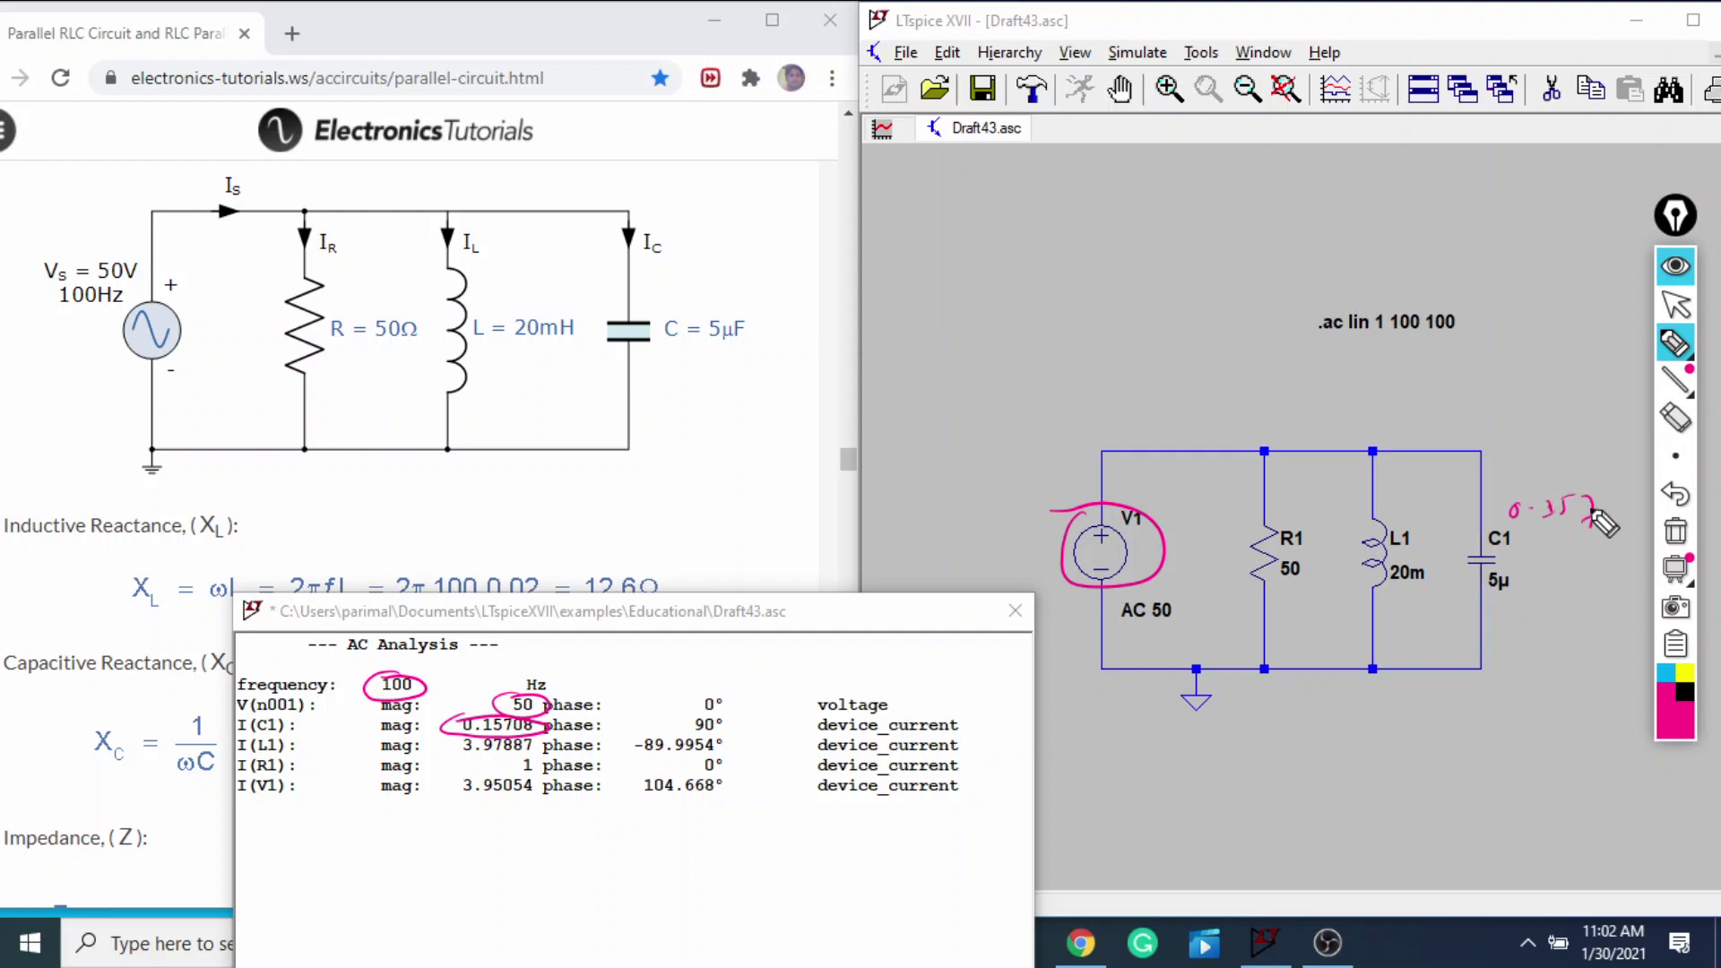
pyautogui.moveTo(454, 763); pyautogui.dragTo(529, 761)
pyautogui.moveTo(1382, 613)
pyautogui.mouseDown()
pyautogui.moveTo(1384, 630)
pyautogui.moveTo(1447, 627)
pyautogui.mouseUp()
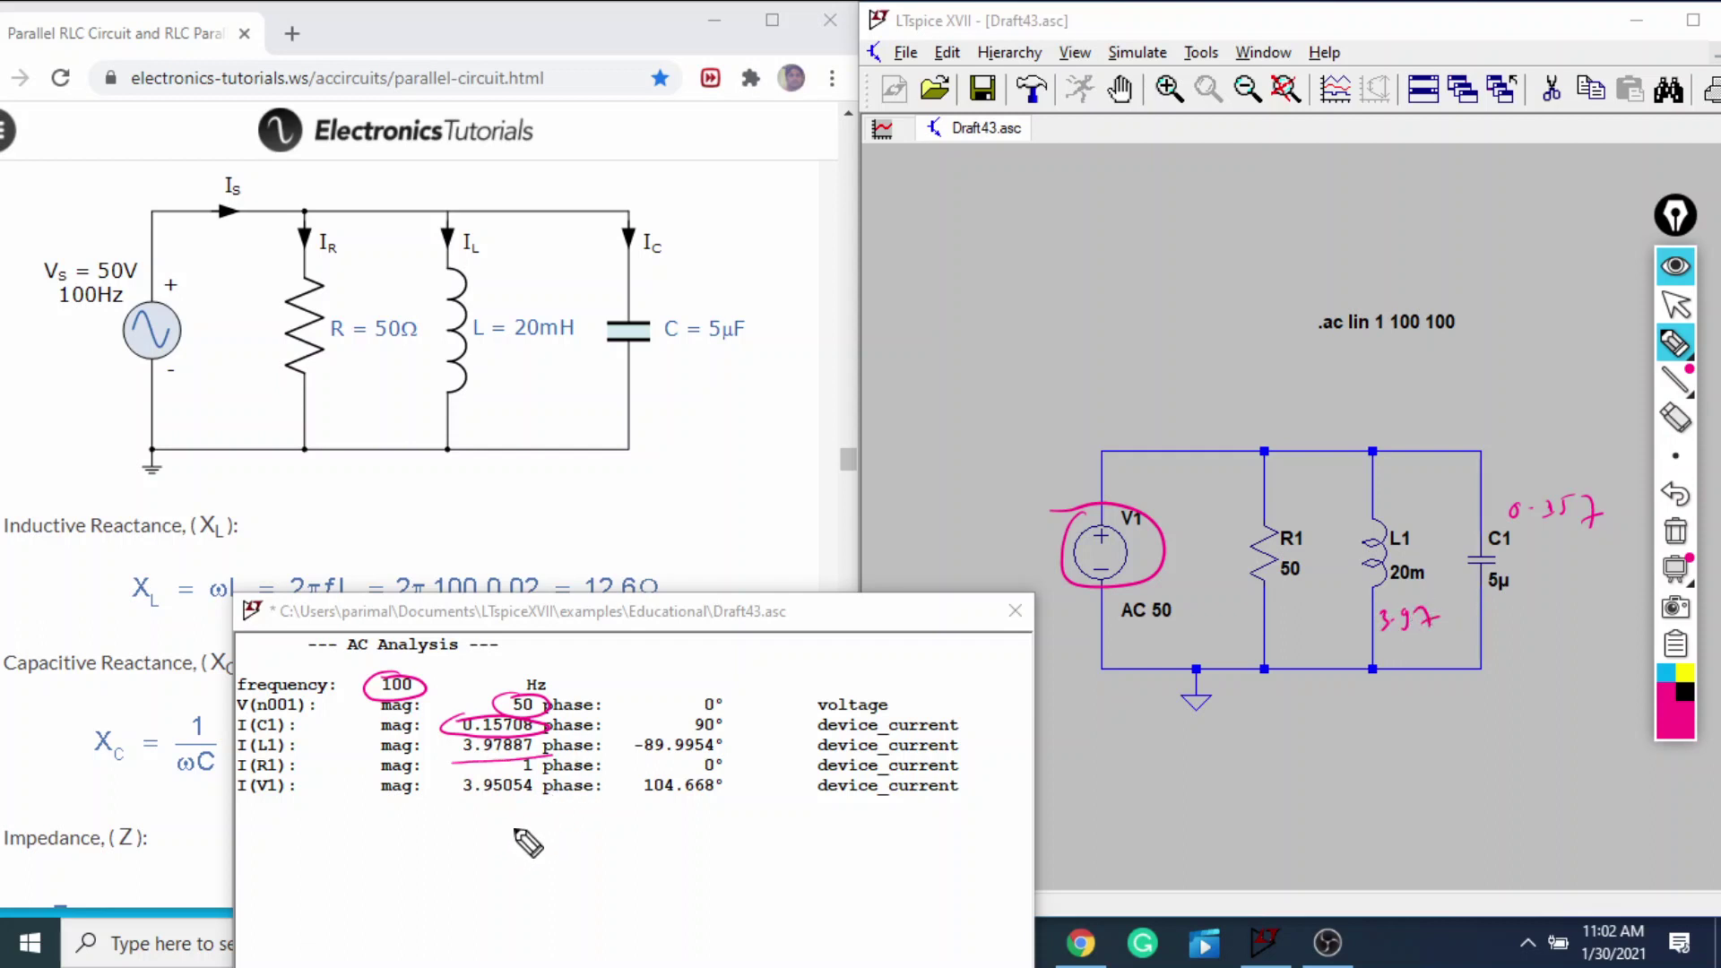
# Step: Underline the R1 current magnitude in the results and write an underlined 1 below the resistor
pyautogui.moveTo(495, 787); pyautogui.dragTo(552, 776)
pyautogui.moveTo(1280, 606); pyautogui.dragTo(1287, 613)
pyautogui.moveTo(1271, 618); pyautogui.dragTo(1300, 617)
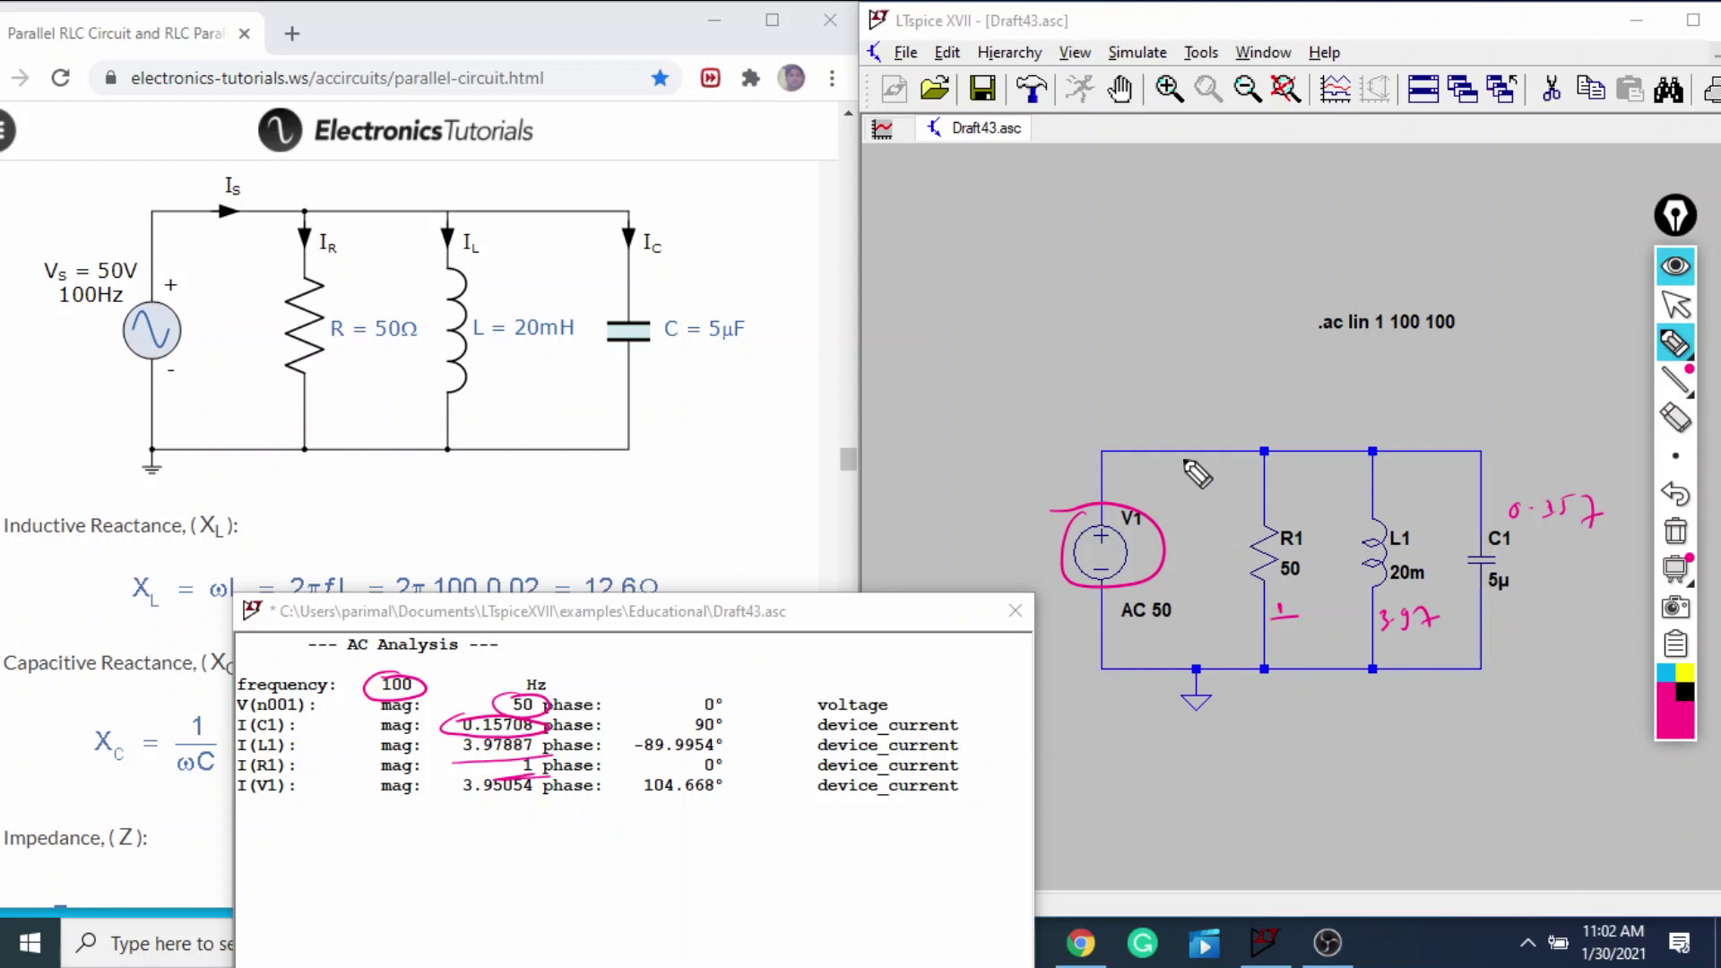
# Step: Draw current arrows pointing right above the top wire and down beside V1, plus a horizontal phasor labelled V above the circuit
pyautogui.moveTo(1149, 419)
pyautogui.mouseDown()
pyautogui.moveTo(1222, 413)
pyautogui.moveTo(1203, 421)
pyautogui.mouseUp()
pyautogui.moveTo(1127, 466); pyautogui.dragTo(1132, 549)
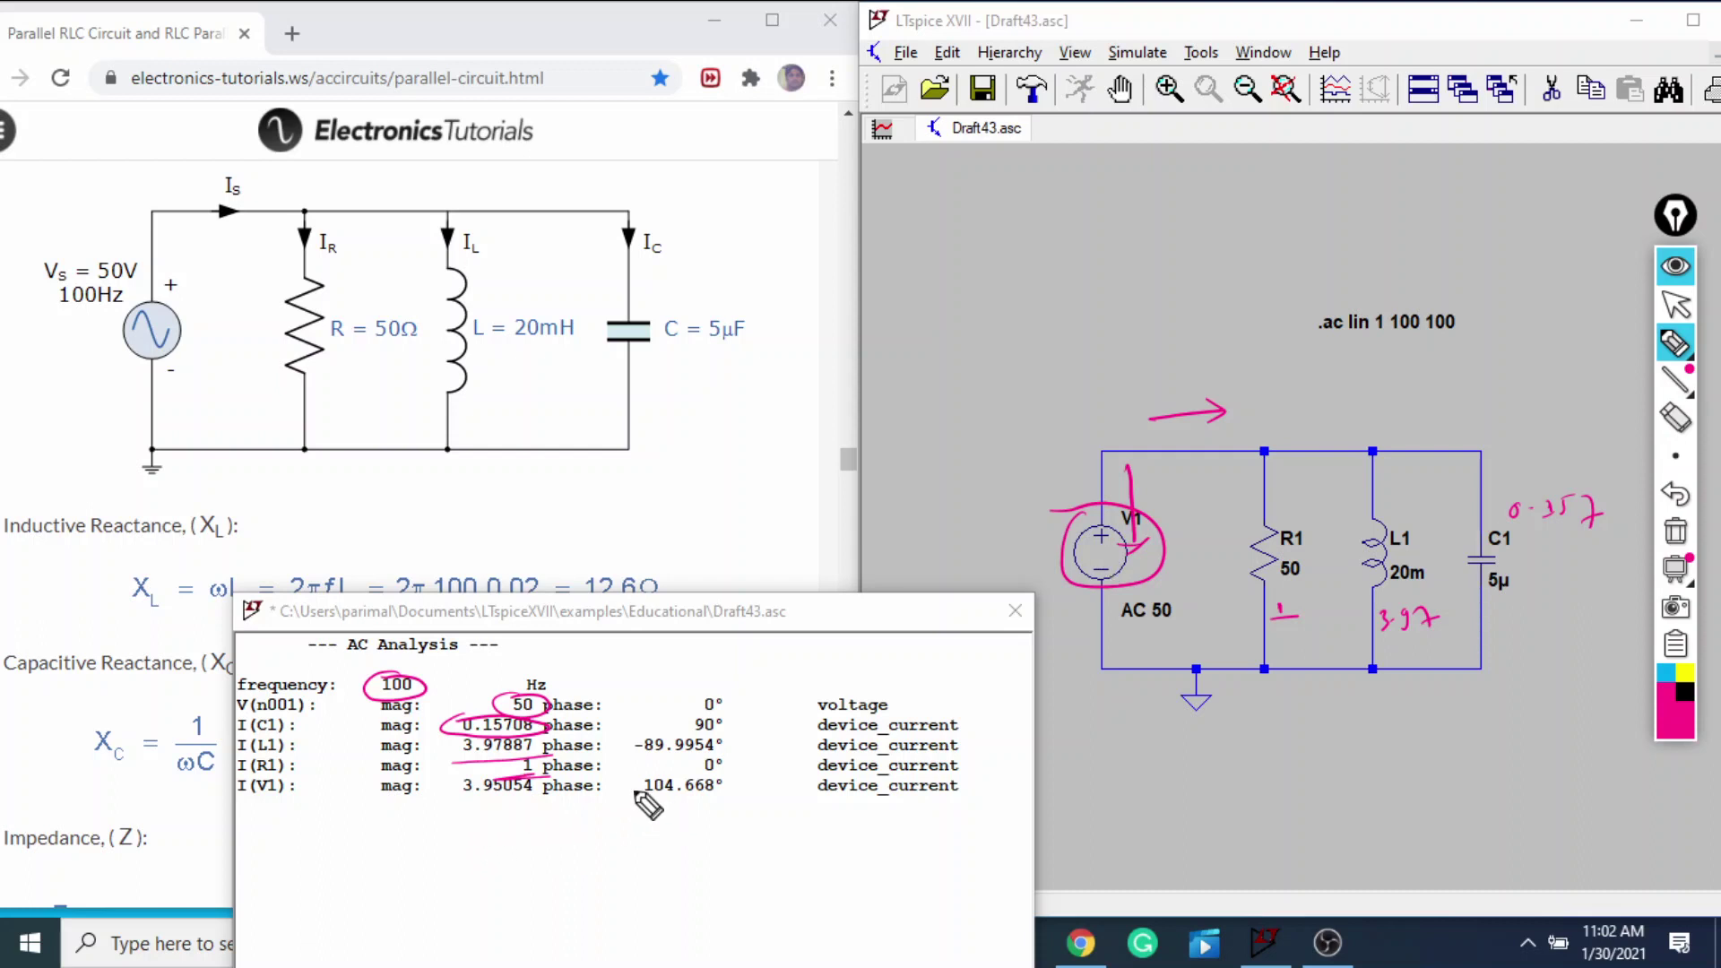
pyautogui.moveTo(1023, 228)
pyautogui.mouseDown()
pyautogui.moveTo(1222, 231)
pyautogui.moveTo(1242, 215)
pyautogui.mouseUp()
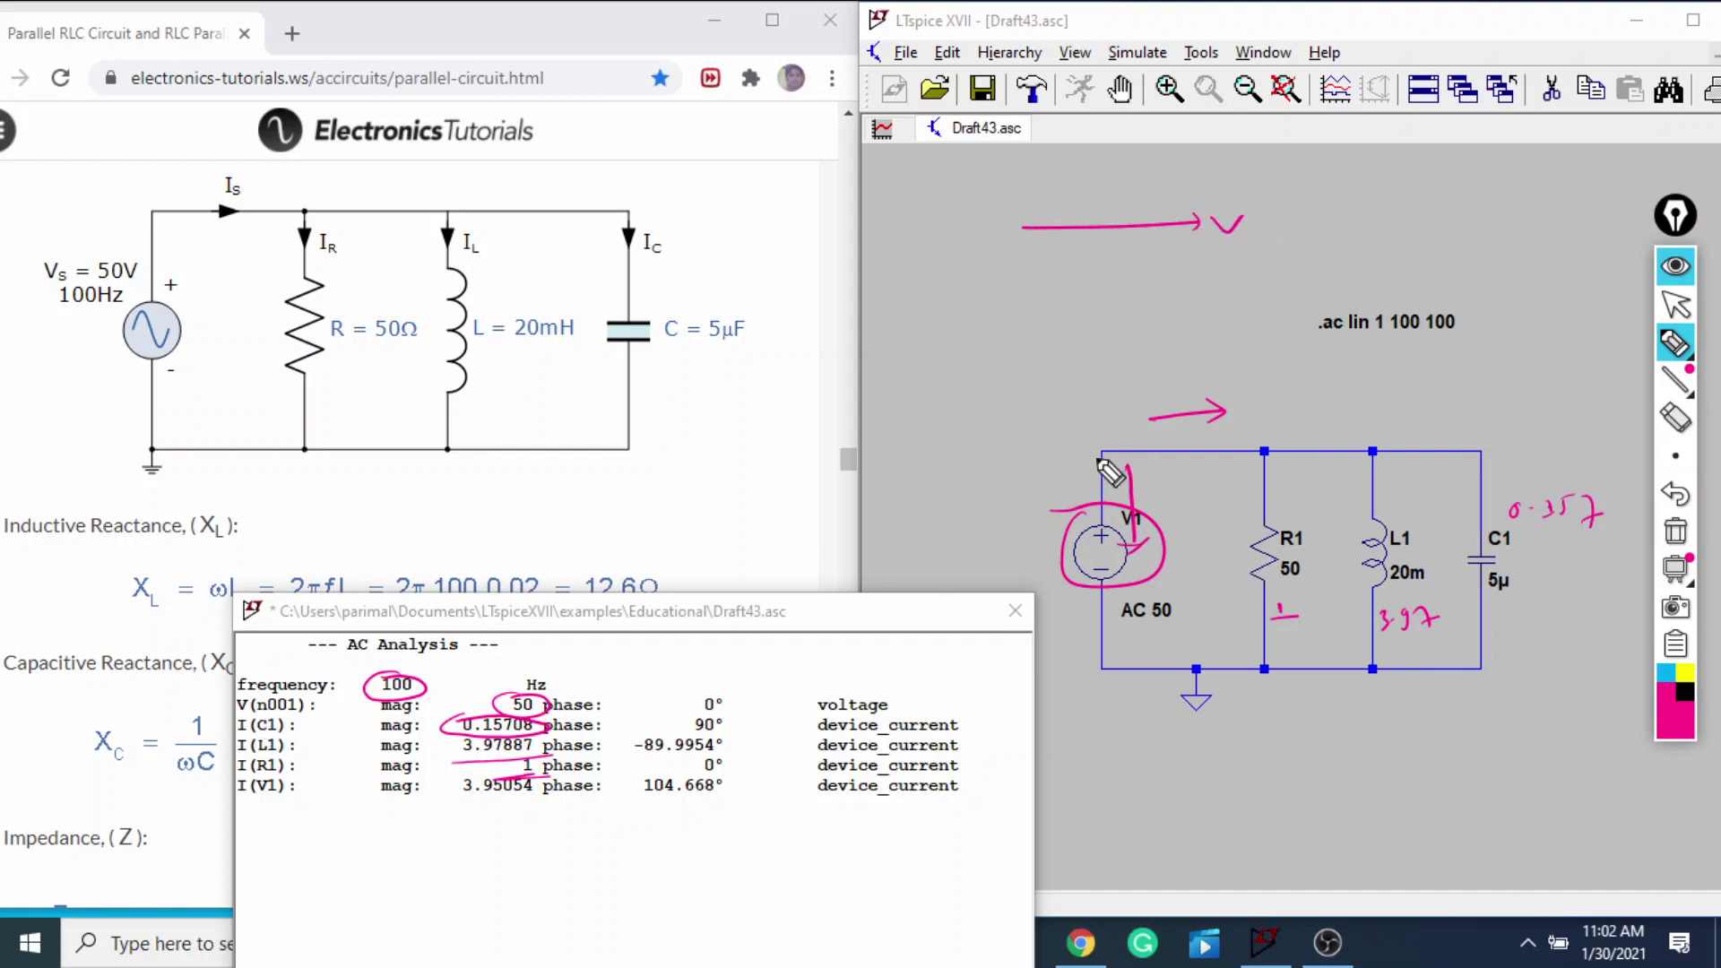
# Step: Label the source's top node Vn(001), write 50 under the V phasor, and add a phasor at 104.668 degrees
pyautogui.moveTo(1047, 418); pyautogui.dragTo(1140, 405)
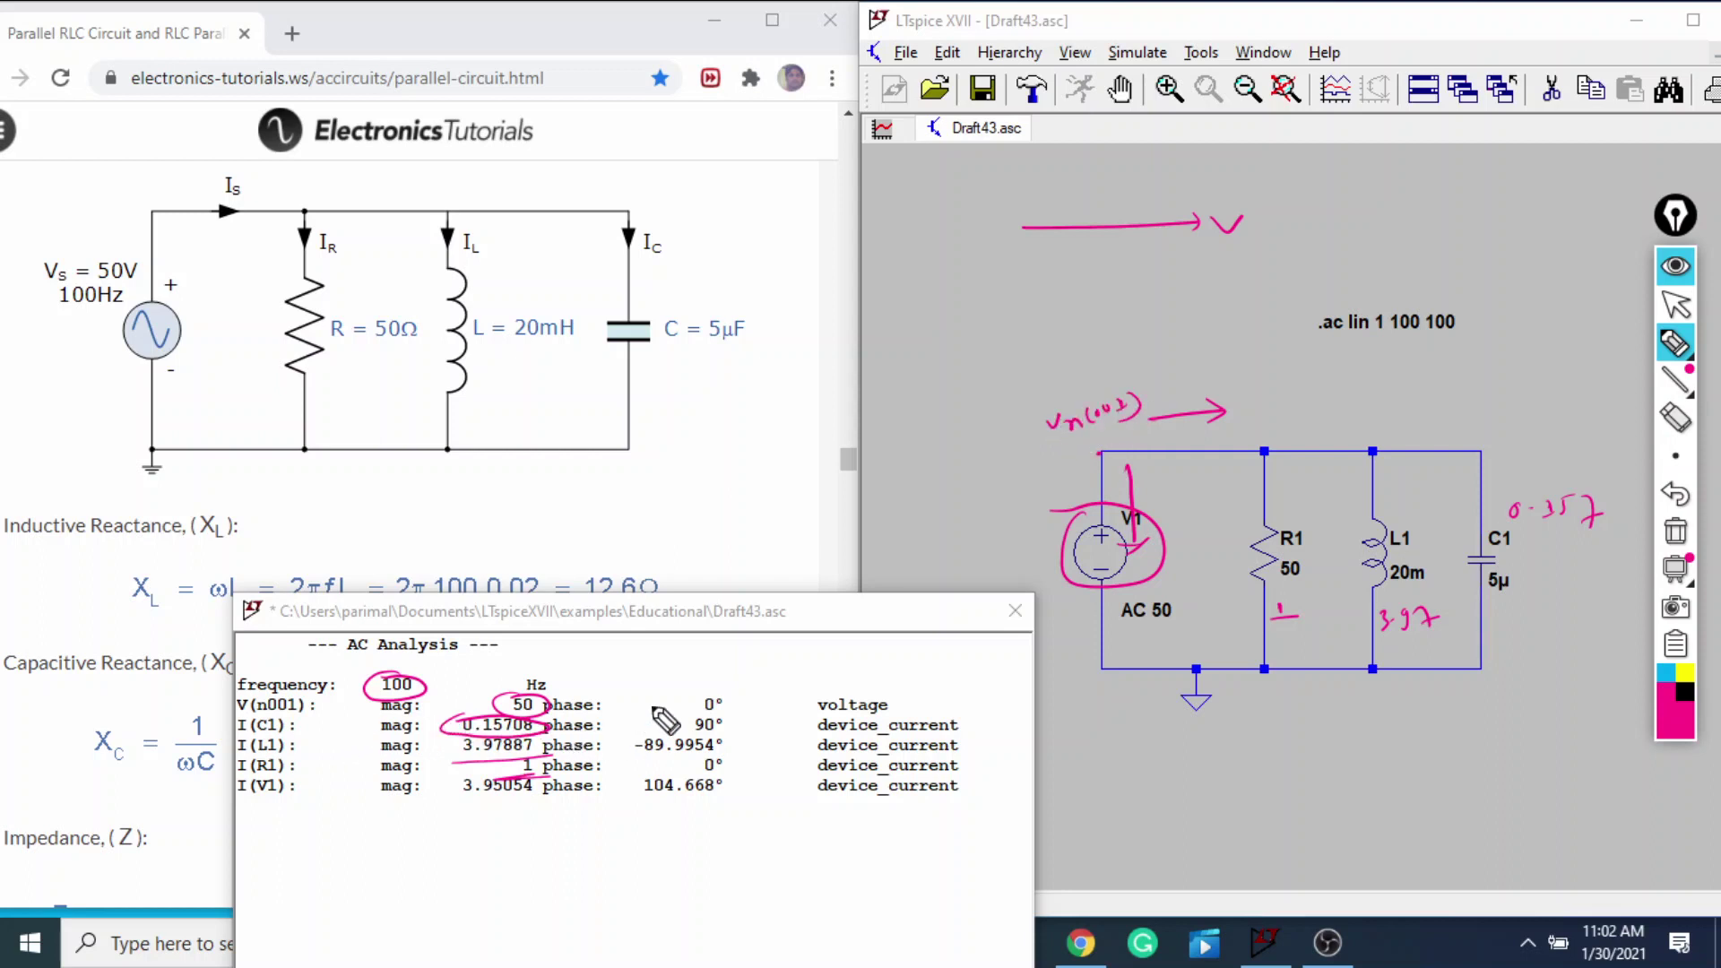
pyautogui.moveTo(1221, 247); pyautogui.dragTo(1235, 253)
pyautogui.moveTo(979, 170); pyautogui.dragTo(1036, 226)
pyautogui.moveTo(975, 172)
pyautogui.mouseDown()
pyautogui.moveTo(1053, 222)
pyautogui.moveTo(1088, 185)
pyautogui.moveTo(1158, 179)
pyautogui.mouseUp()
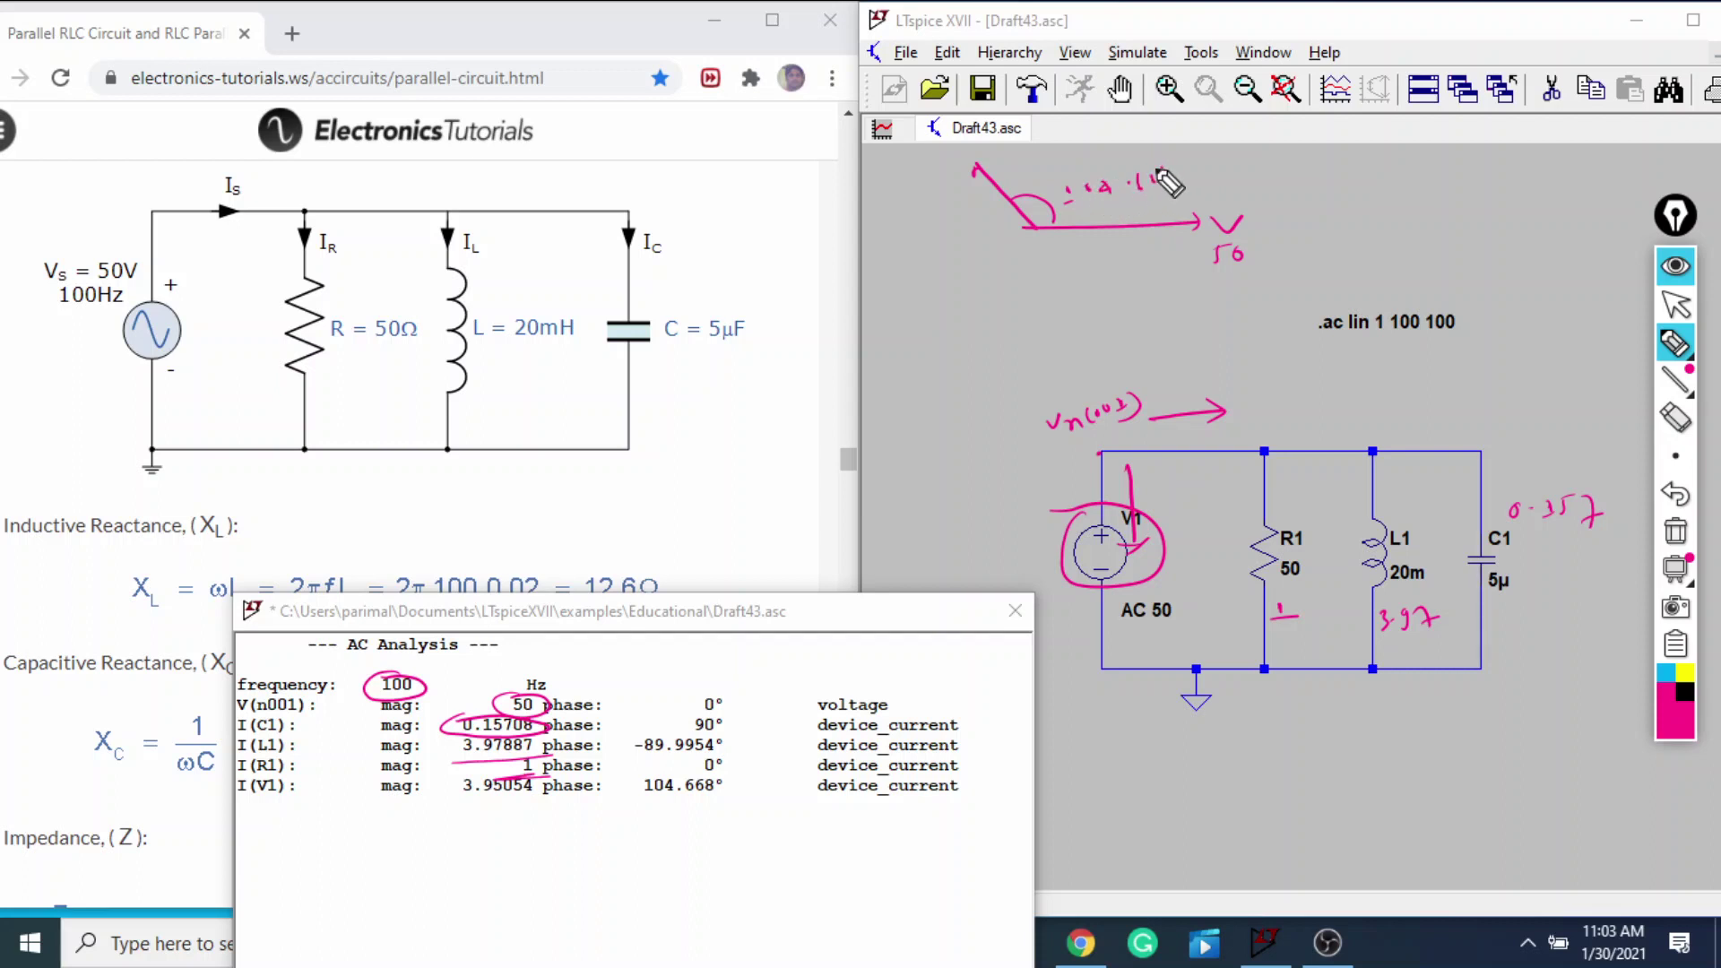
# Step: Draw a curved current arrow leaving V1 to the right and downward arrows beside R1, L1 and C1
pyautogui.moveTo(1150, 515)
pyautogui.mouseDown()
pyautogui.moveTo(1219, 476)
pyautogui.moveTo(1209, 486)
pyautogui.moveTo(1290, 502)
pyautogui.mouseUp()
pyautogui.moveTo(1283, 489); pyautogui.dragTo(1301, 487)
pyautogui.moveTo(1401, 472)
pyautogui.mouseDown()
pyautogui.moveTo(1401, 502)
pyautogui.moveTo(1509, 490)
pyautogui.mouseUp()
pyautogui.moveTo(1514, 483); pyautogui.dragTo(1507, 498)
pyautogui.click(1529, 512)
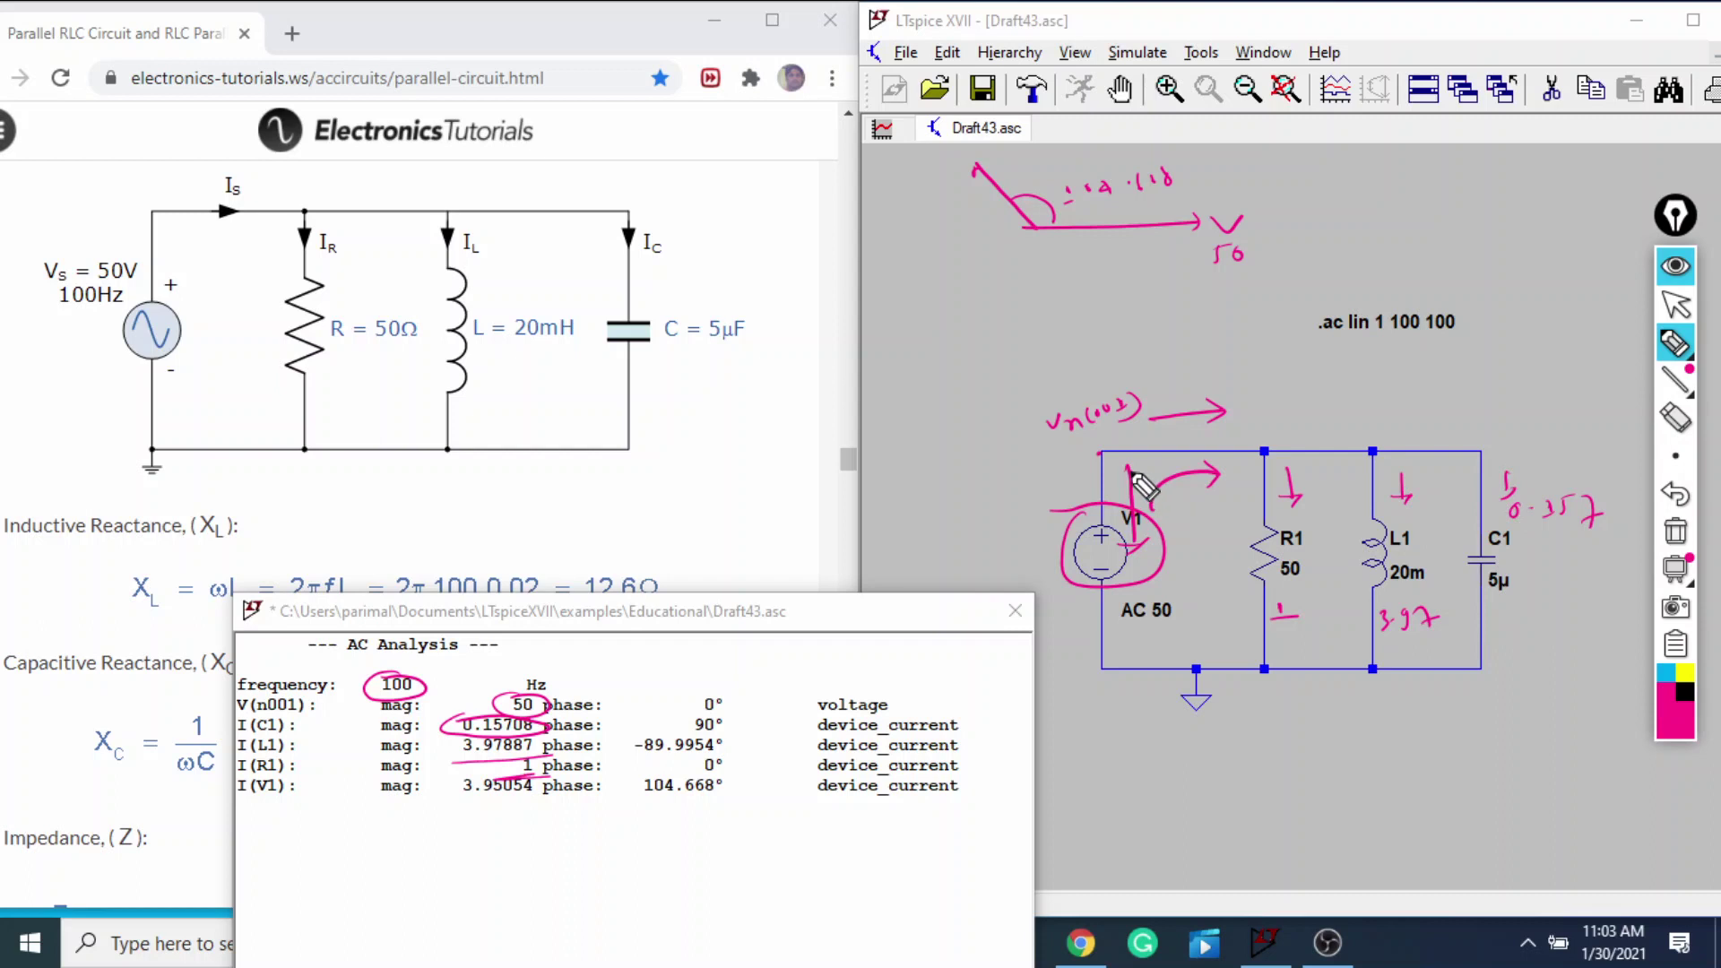
# Step: Retrace the downward arrow at V1, circle I(V1) in the results, and draw the opposite phasor with angle θ below V
pyautogui.moveTo(1131, 474); pyautogui.dragTo(1131, 551)
pyautogui.moveTo(298, 778)
pyautogui.mouseDown()
pyautogui.moveTo(235, 793)
pyautogui.moveTo(309, 799)
pyautogui.moveTo(289, 778)
pyautogui.mouseUp()
pyautogui.moveTo(1028, 235)
pyautogui.mouseDown()
pyautogui.moveTo(1148, 325)
pyautogui.moveTo(1053, 328)
pyautogui.moveTo(1059, 357)
pyautogui.moveTo(1076, 323)
pyautogui.mouseUp()
pyautogui.moveTo(1061, 236)
pyautogui.mouseDown()
pyautogui.moveTo(1059, 261)
pyautogui.moveTo(1072, 251)
pyautogui.mouseUp()
# Step: Write the phase calculation 180 - 104.68 = 75.332 beside the phasor sketch and circle the answer
pyautogui.moveTo(1336, 172); pyautogui.dragTo(1333, 192)
pyautogui.moveTo(1368, 171)
pyautogui.mouseDown()
pyautogui.moveTo(1364, 190)
pyautogui.moveTo(1461, 188)
pyautogui.mouseUp()
pyautogui.moveTo(1453, 193)
pyautogui.mouseDown()
pyautogui.moveTo(1559, 184)
pyautogui.moveTo(1564, 204)
pyautogui.mouseUp()
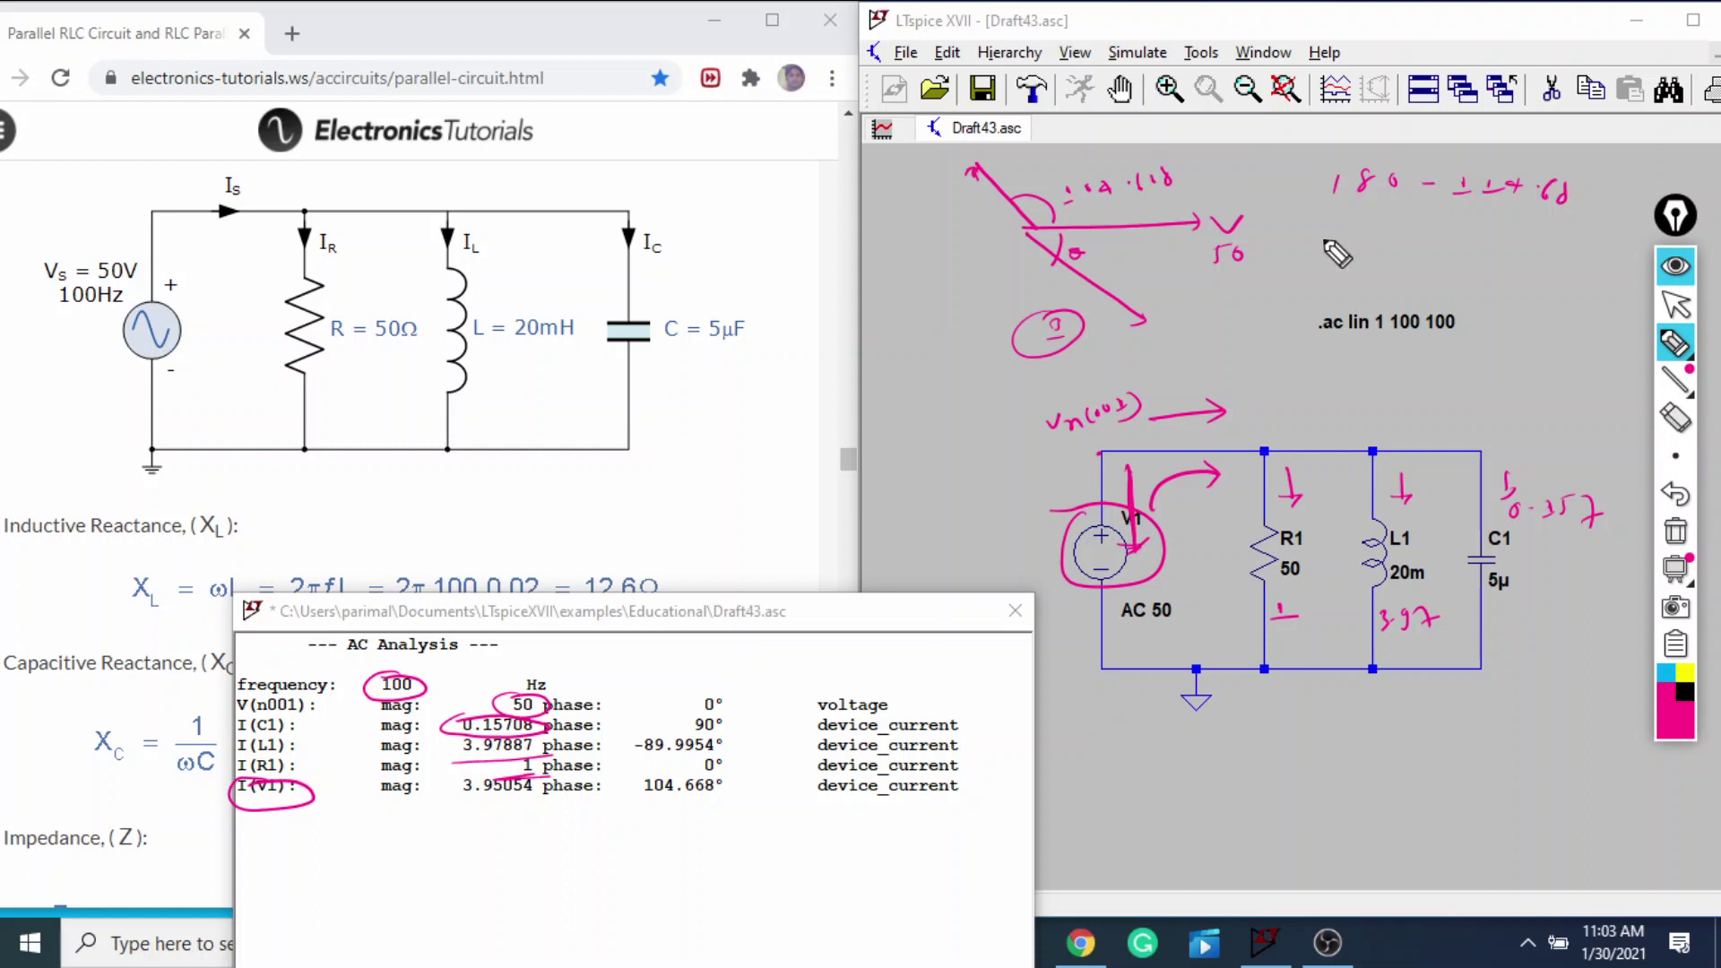
pyautogui.moveTo(1296, 249); pyautogui.dragTo(1309, 247)
pyautogui.moveTo(1293, 260); pyautogui.dragTo(1341, 261)
pyautogui.moveTo(1341, 250); pyautogui.dragTo(1472, 262)
pyautogui.click(1392, 246)
pyautogui.moveTo(1394, 220)
pyautogui.mouseDown()
pyautogui.moveTo(1348, 285)
pyautogui.moveTo(1318, 232)
pyautogui.mouseUp()
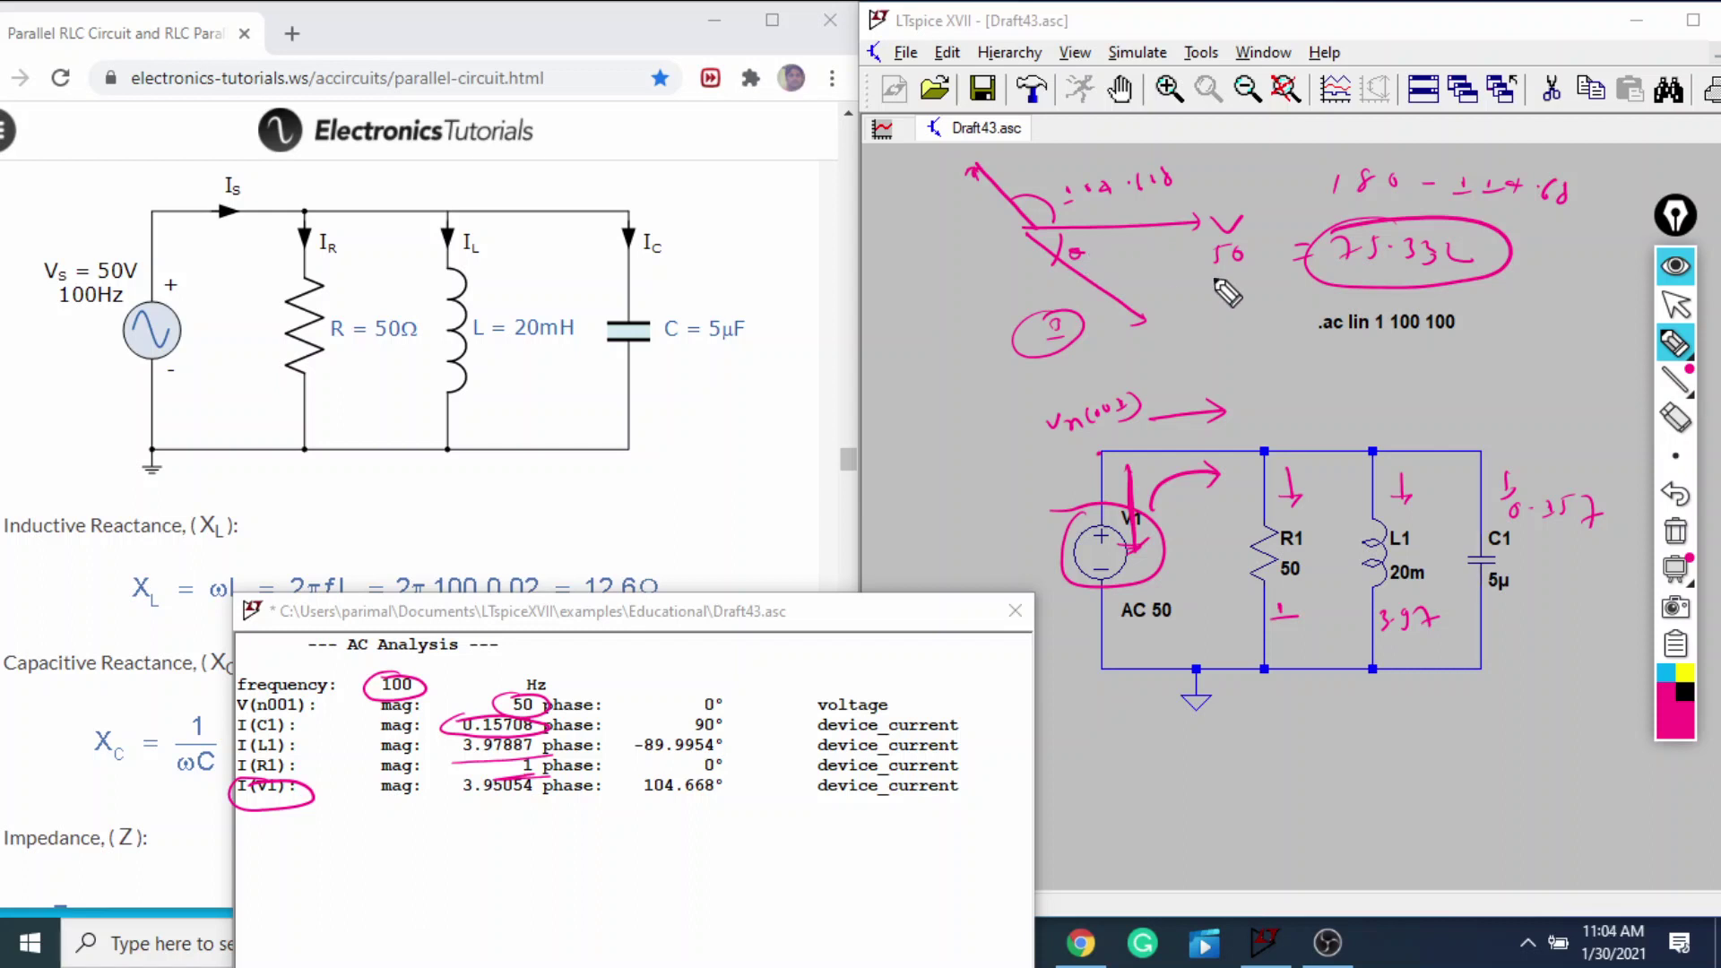
# Step: Write = 0.25 beside the .ac directive and circle the value
pyautogui.moveTo(1487, 317); pyautogui.dragTo(1513, 314)
pyautogui.moveTo(1486, 331)
pyautogui.mouseDown()
pyautogui.moveTo(1531, 316)
pyautogui.moveTo(1579, 329)
pyautogui.mouseUp()
pyautogui.click(1551, 327)
pyautogui.moveTo(1593, 309)
pyautogui.mouseDown()
pyautogui.moveTo(1587, 327)
pyautogui.moveTo(1649, 322)
pyautogui.moveTo(1559, 304)
pyautogui.mouseUp()
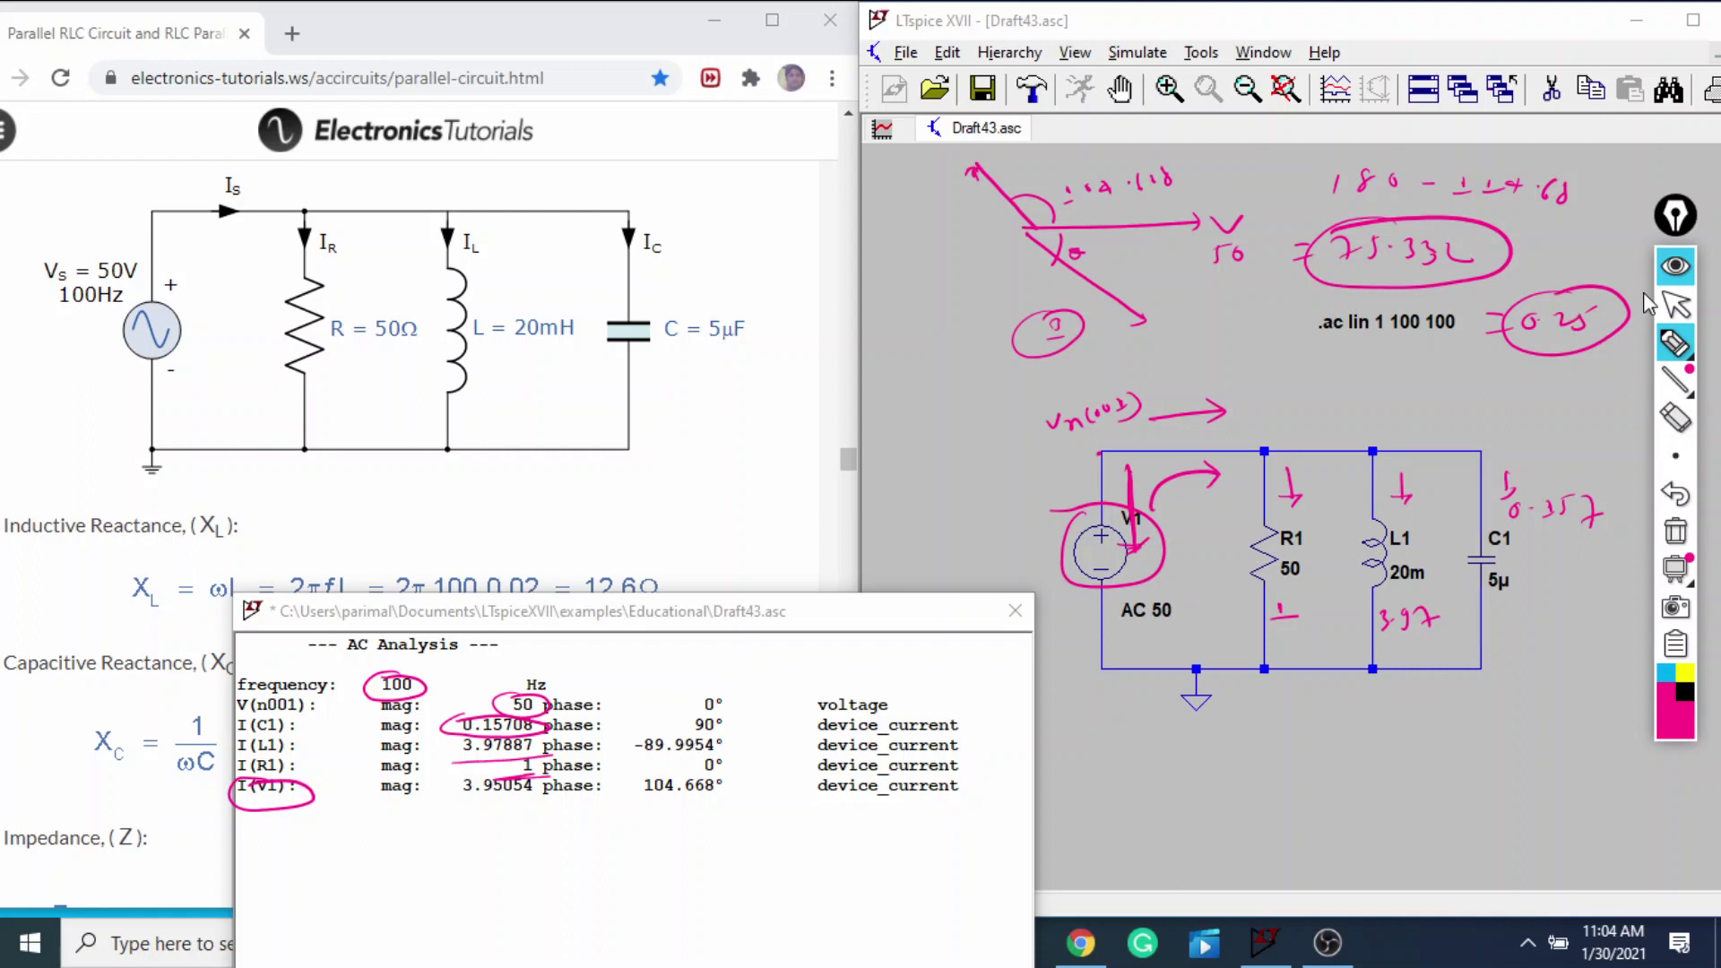
# Step: Move the results window clear of the reference page's reactance formulas and erase the leftover pen marks over the page
pyautogui.click(1676, 305)
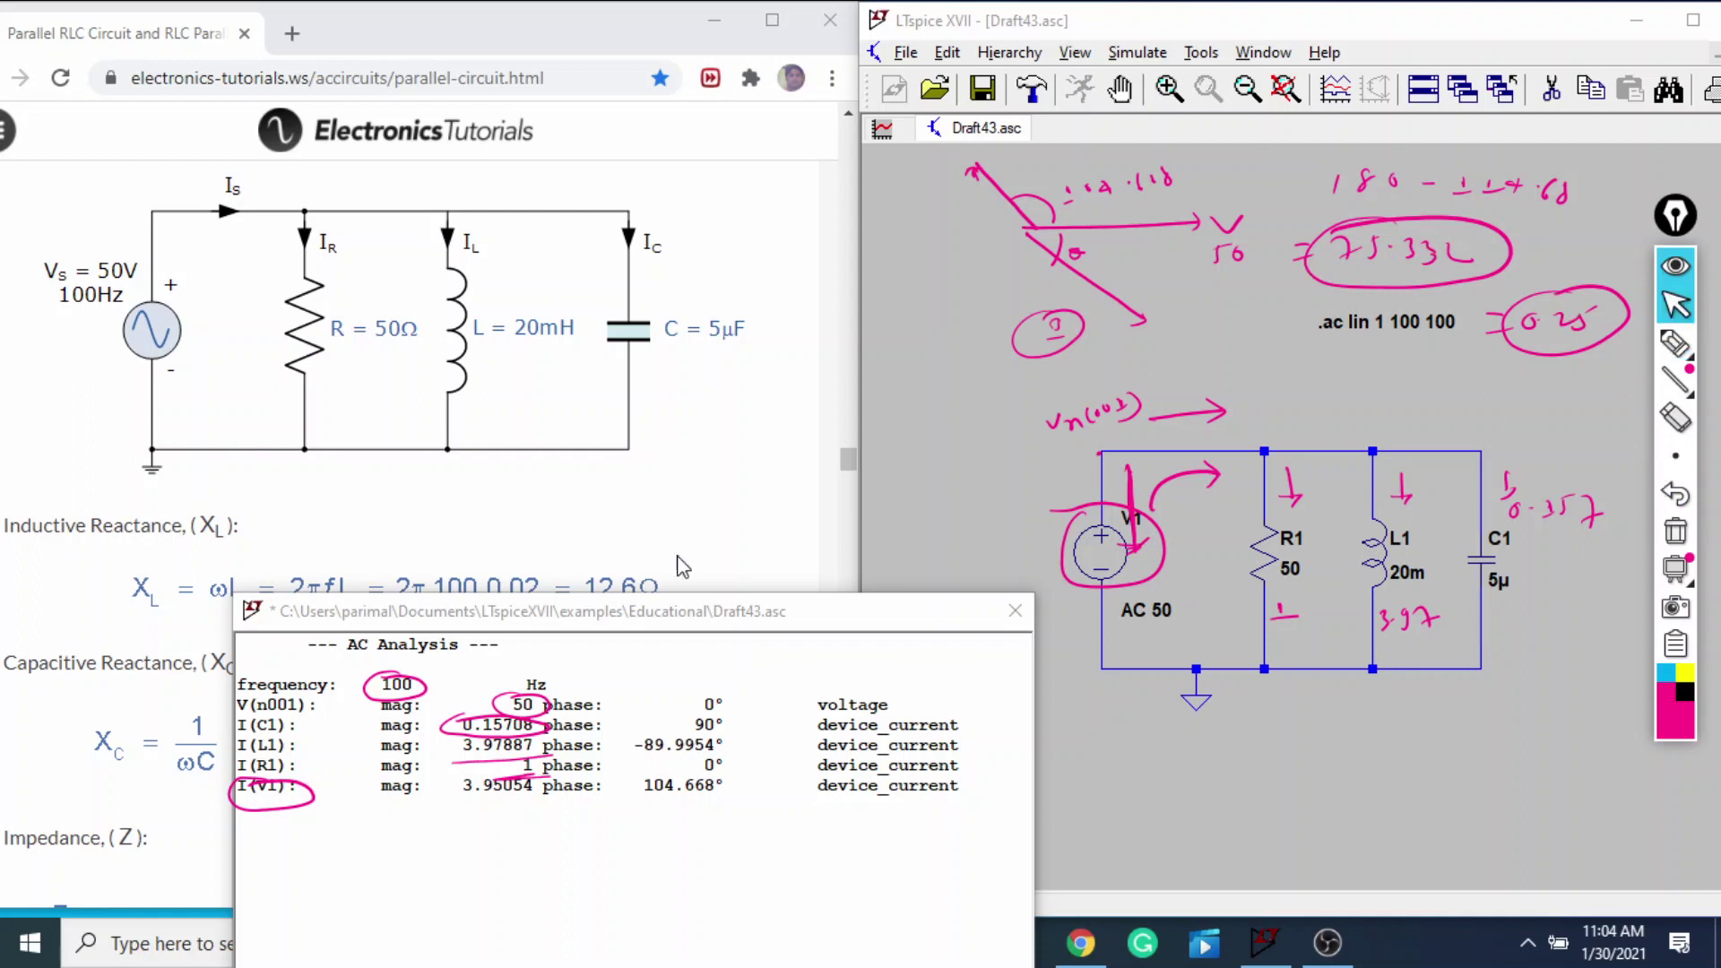
pyautogui.moveTo(602, 623); pyautogui.dragTo(933, 801)
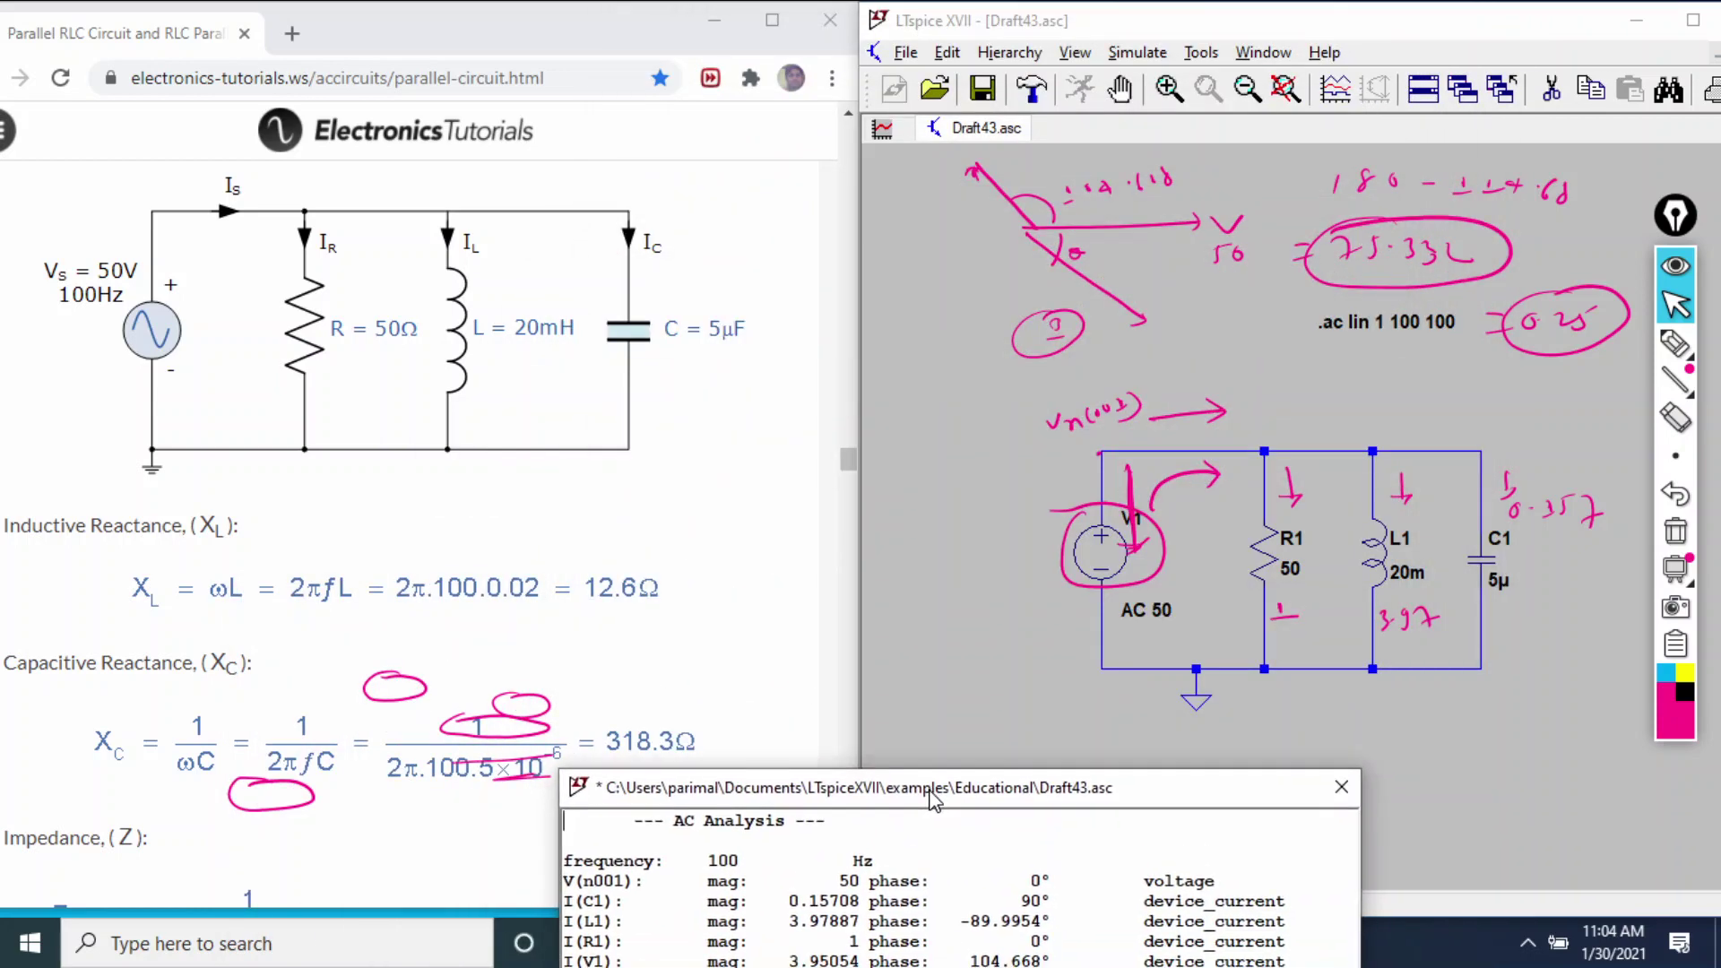
pyautogui.scroll(-5, 649, 431)
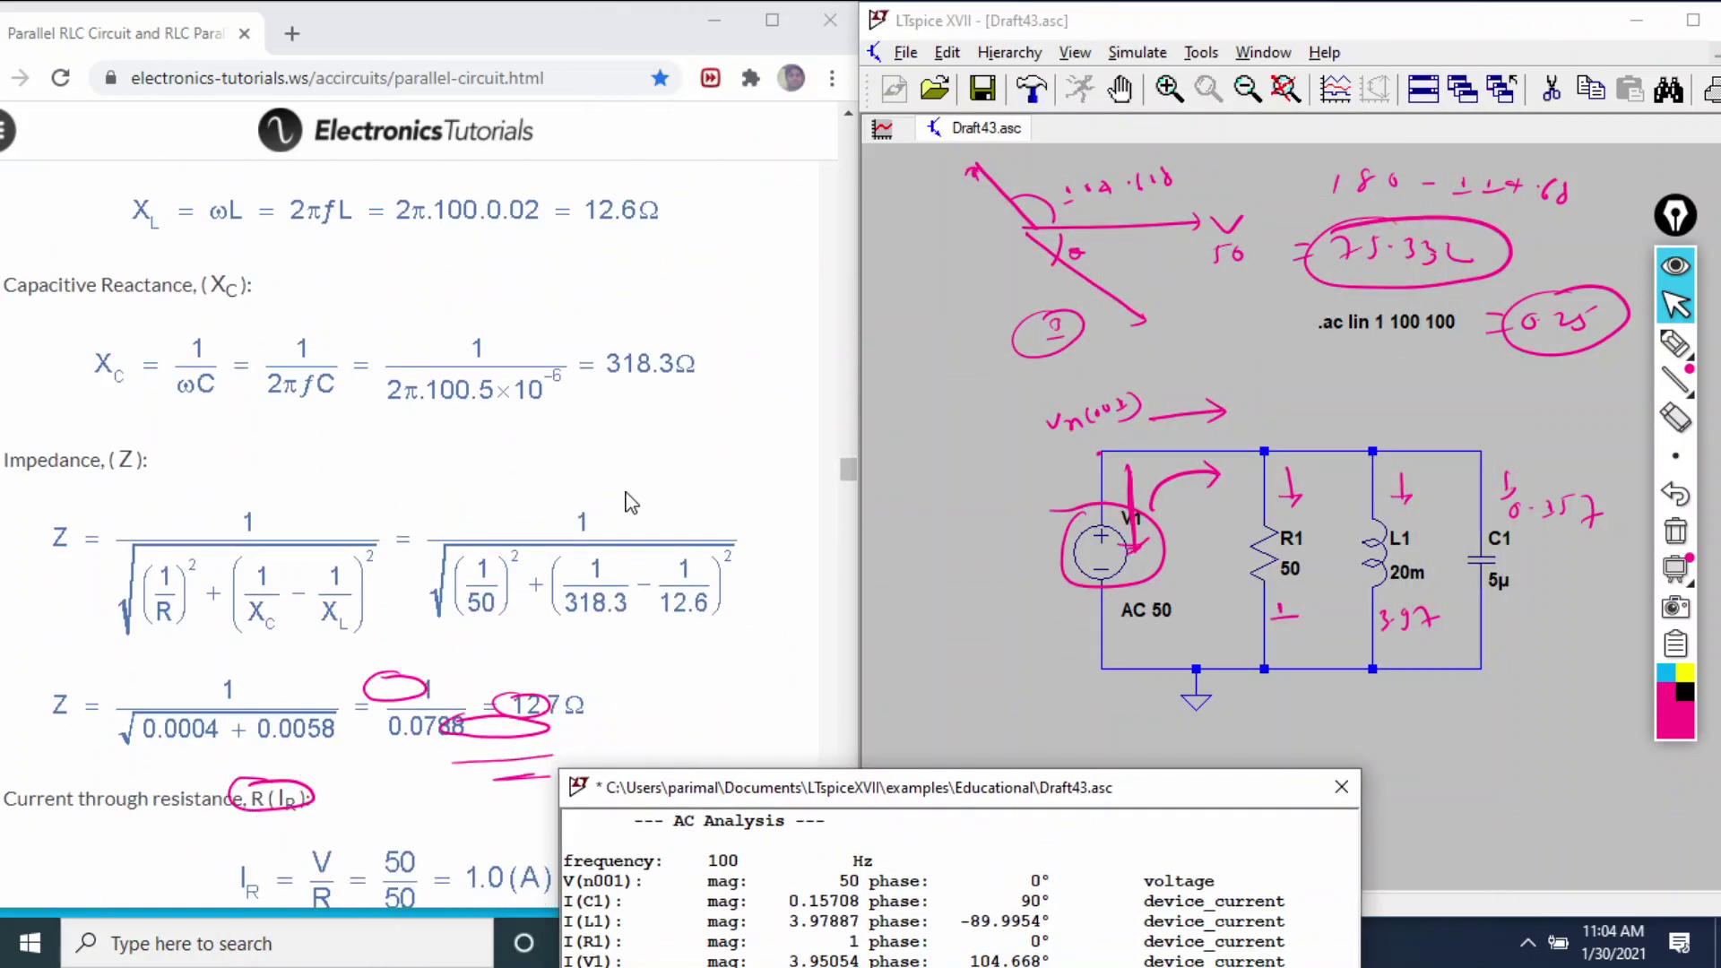
pyautogui.scroll(3, 630, 500)
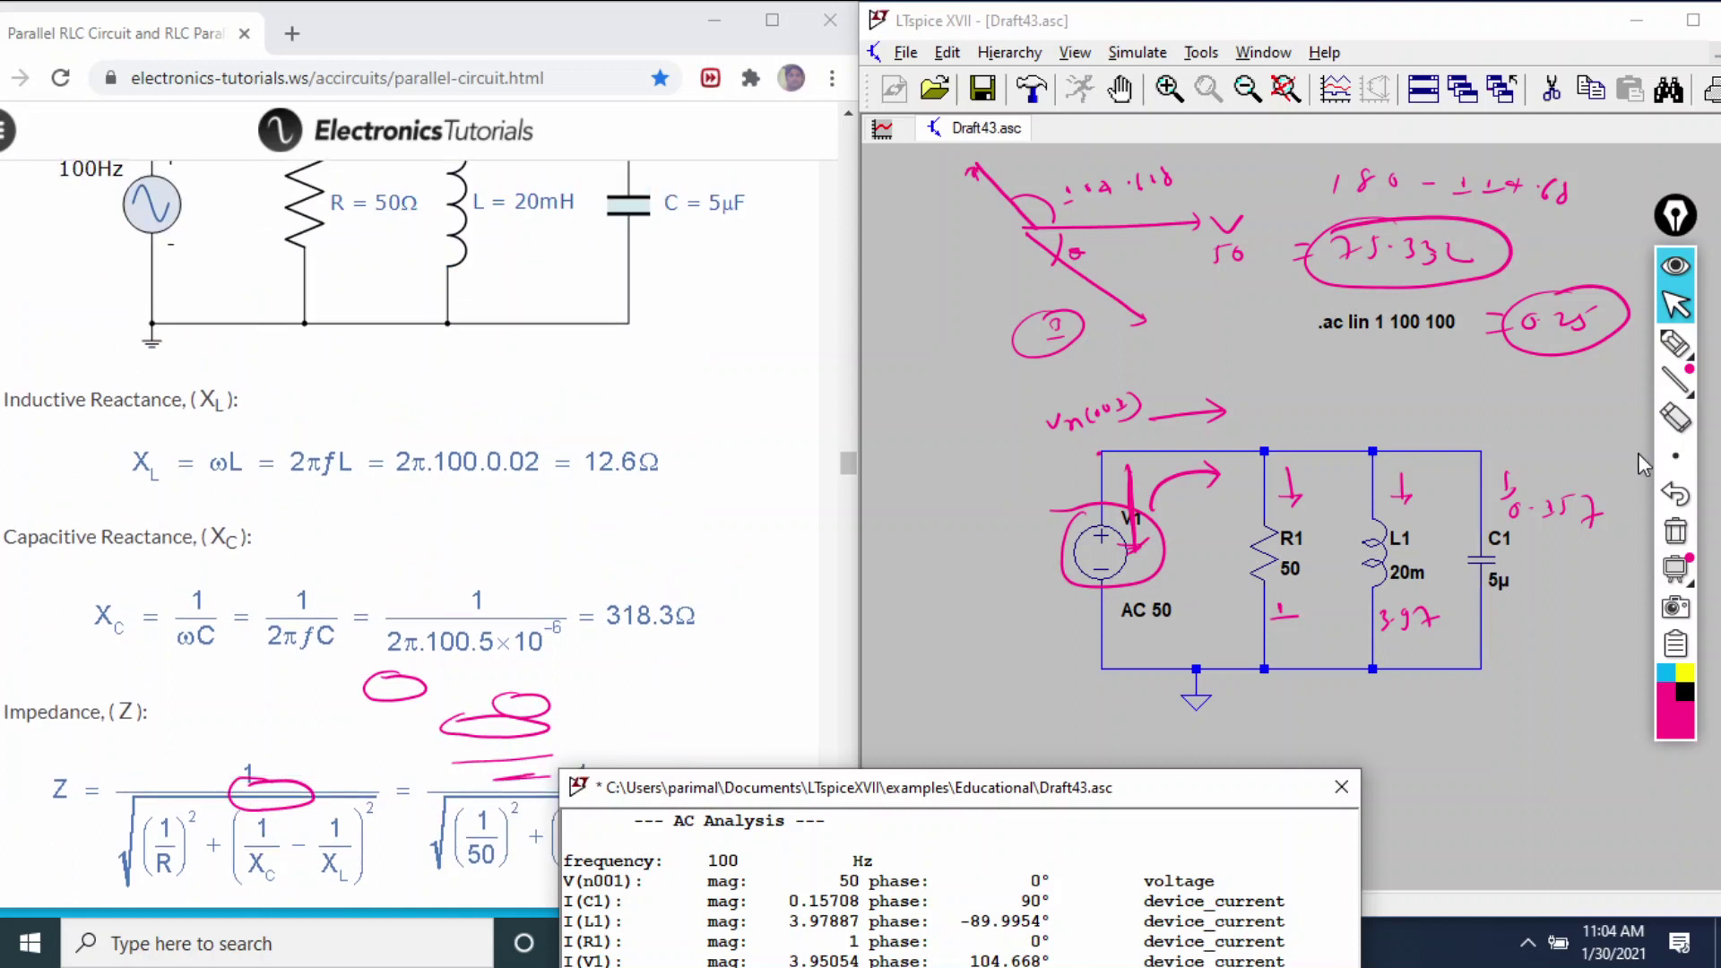
pyautogui.click(1658, 429)
pyautogui.moveTo(338, 768)
pyautogui.mouseDown()
pyautogui.moveTo(305, 764)
pyautogui.moveTo(434, 790)
pyautogui.moveTo(633, 725)
pyautogui.mouseUp()
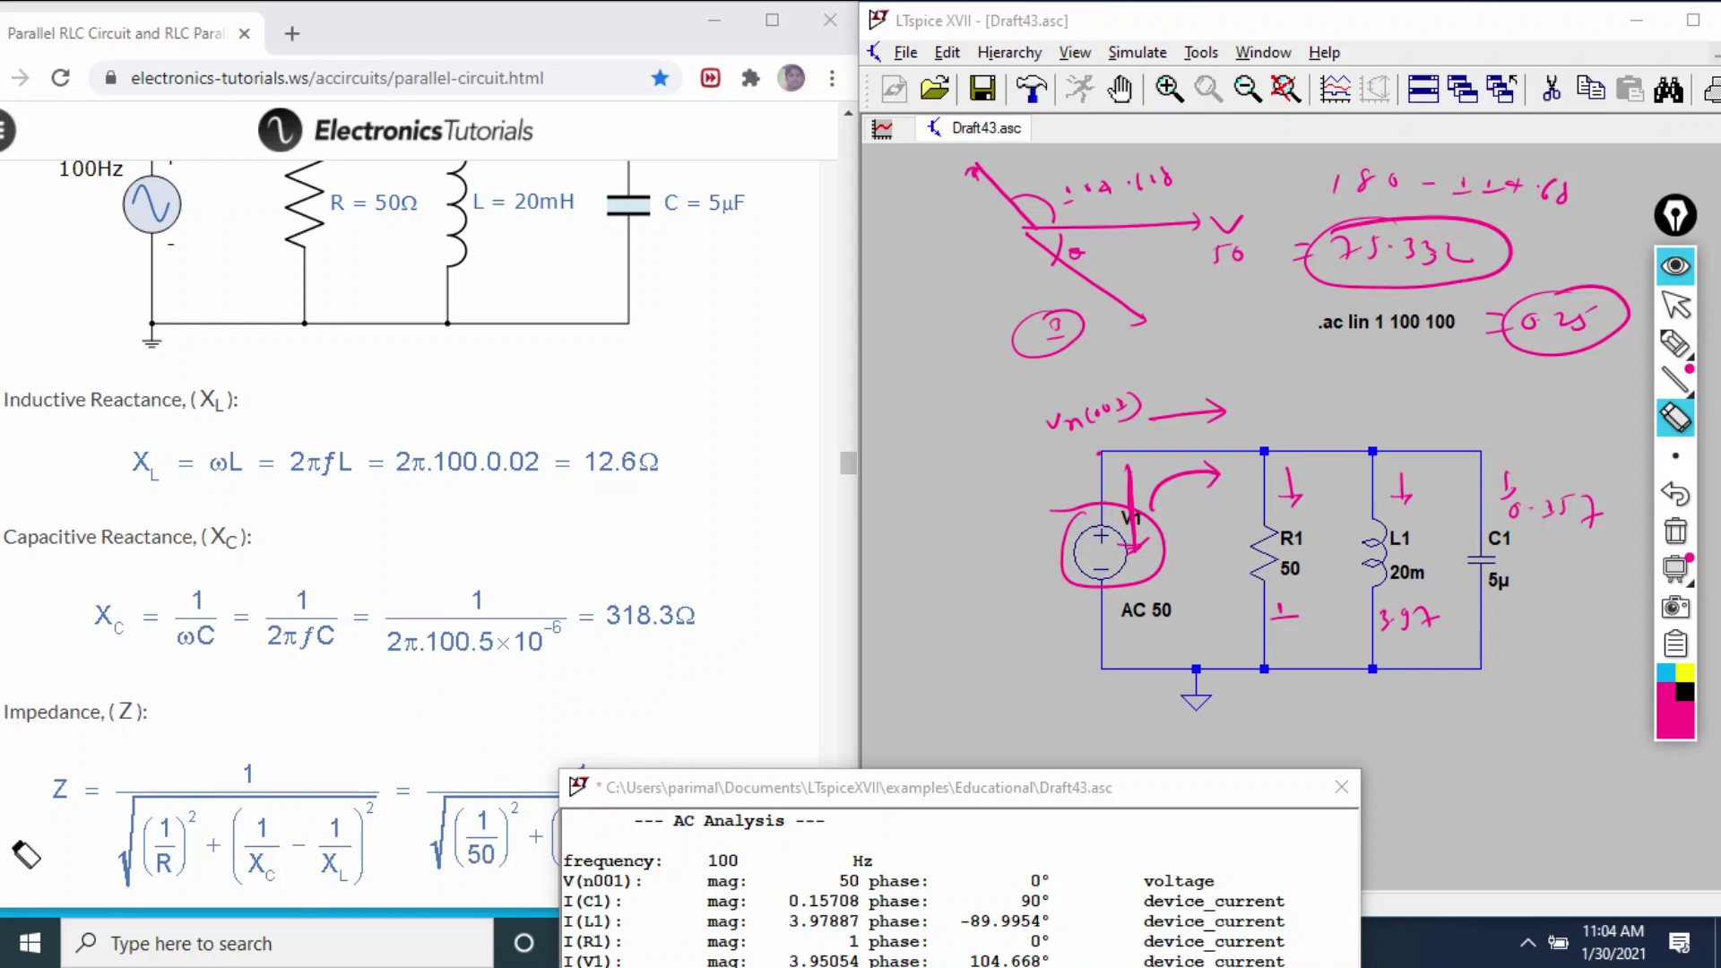
# Step: Show the page's branch current calculations and move the results window so that they stay uncovered
pyautogui.moveTo(1701, 335)
pyautogui.click(1670, 308)
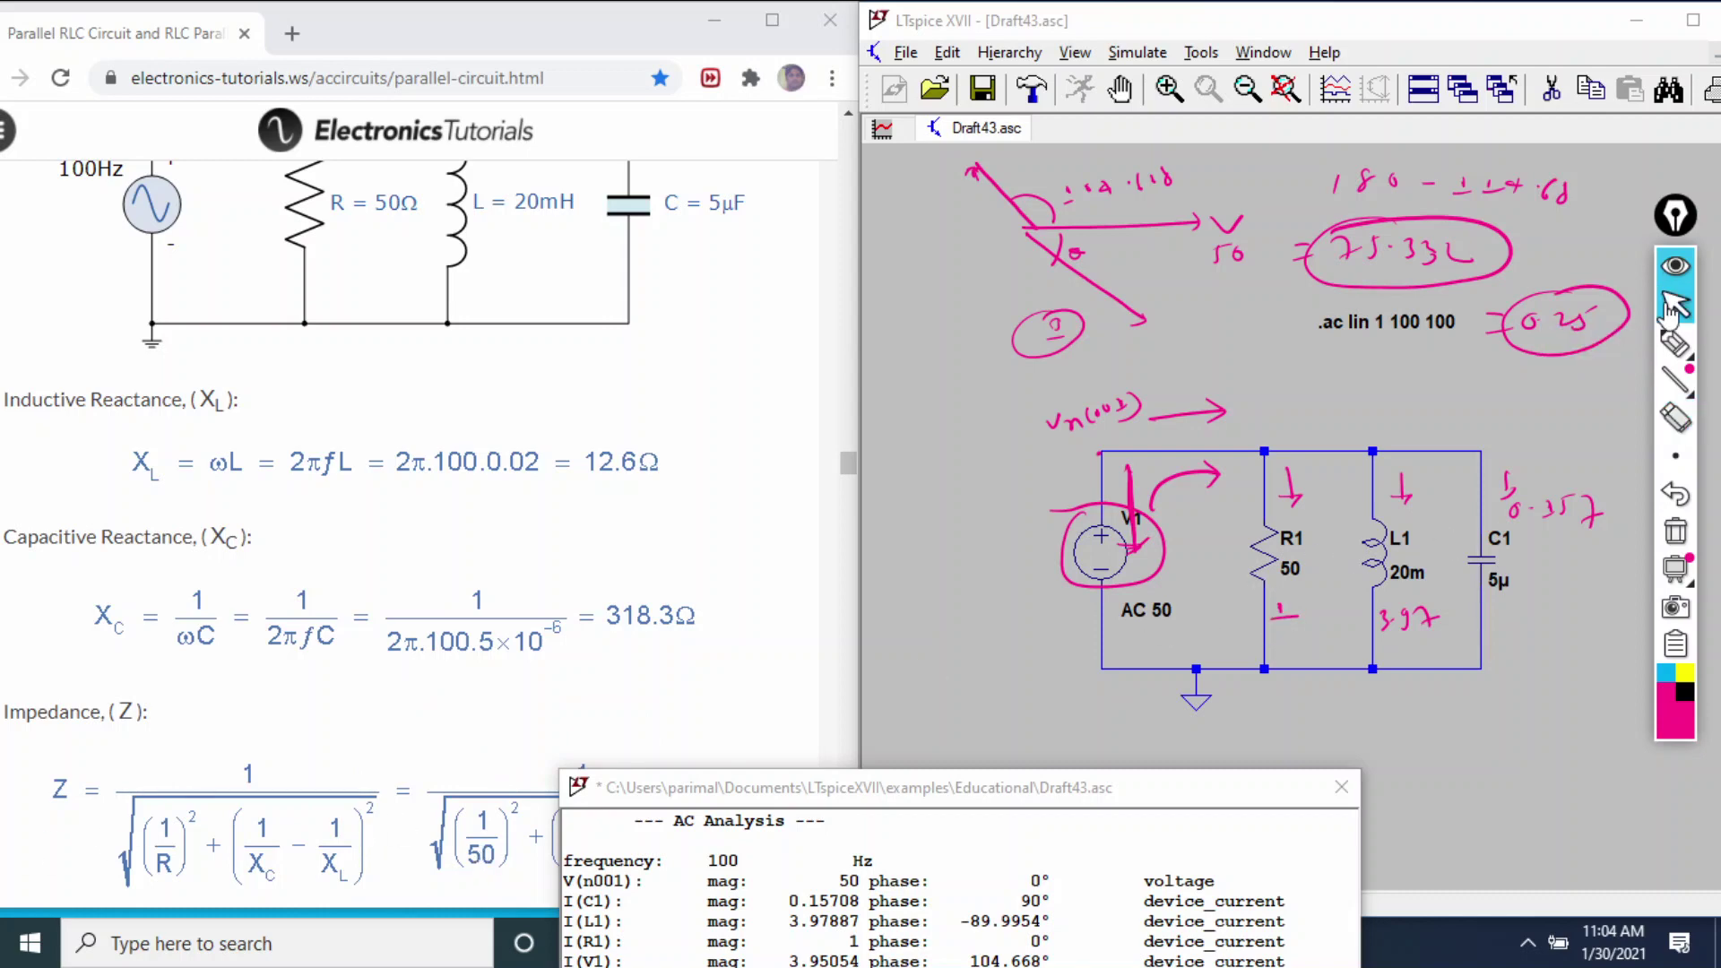
pyautogui.scroll(-5, 760, 468)
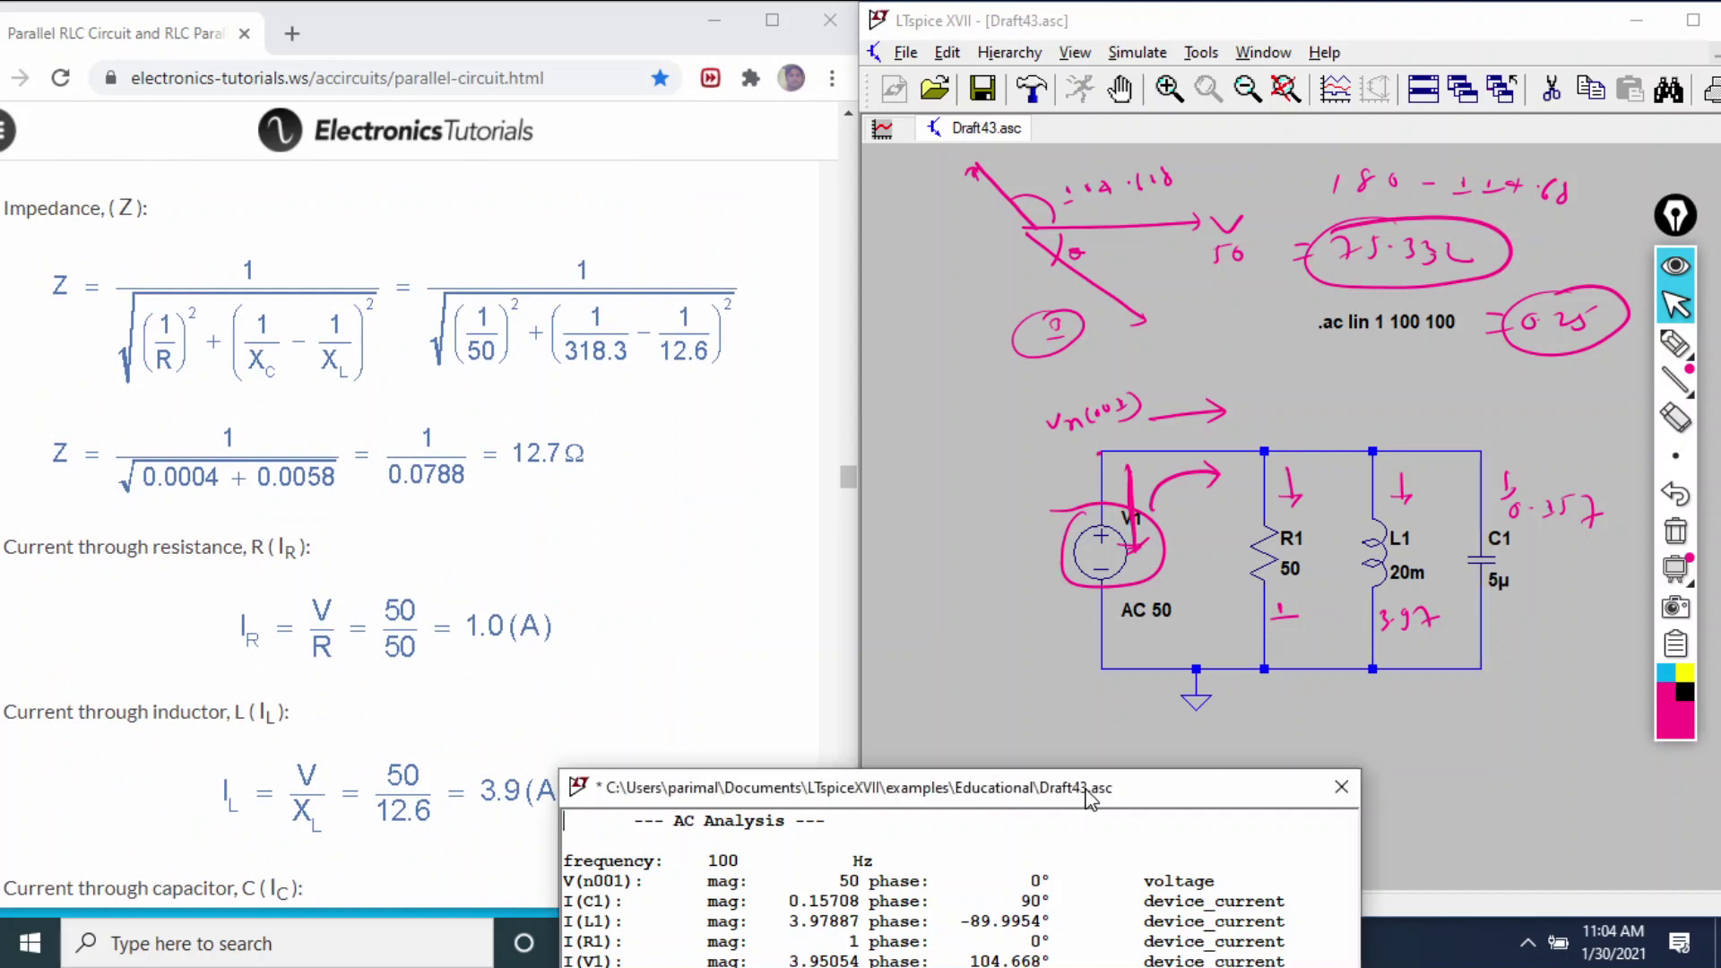
pyautogui.moveTo(1219, 789); pyautogui.dragTo(1437, 715)
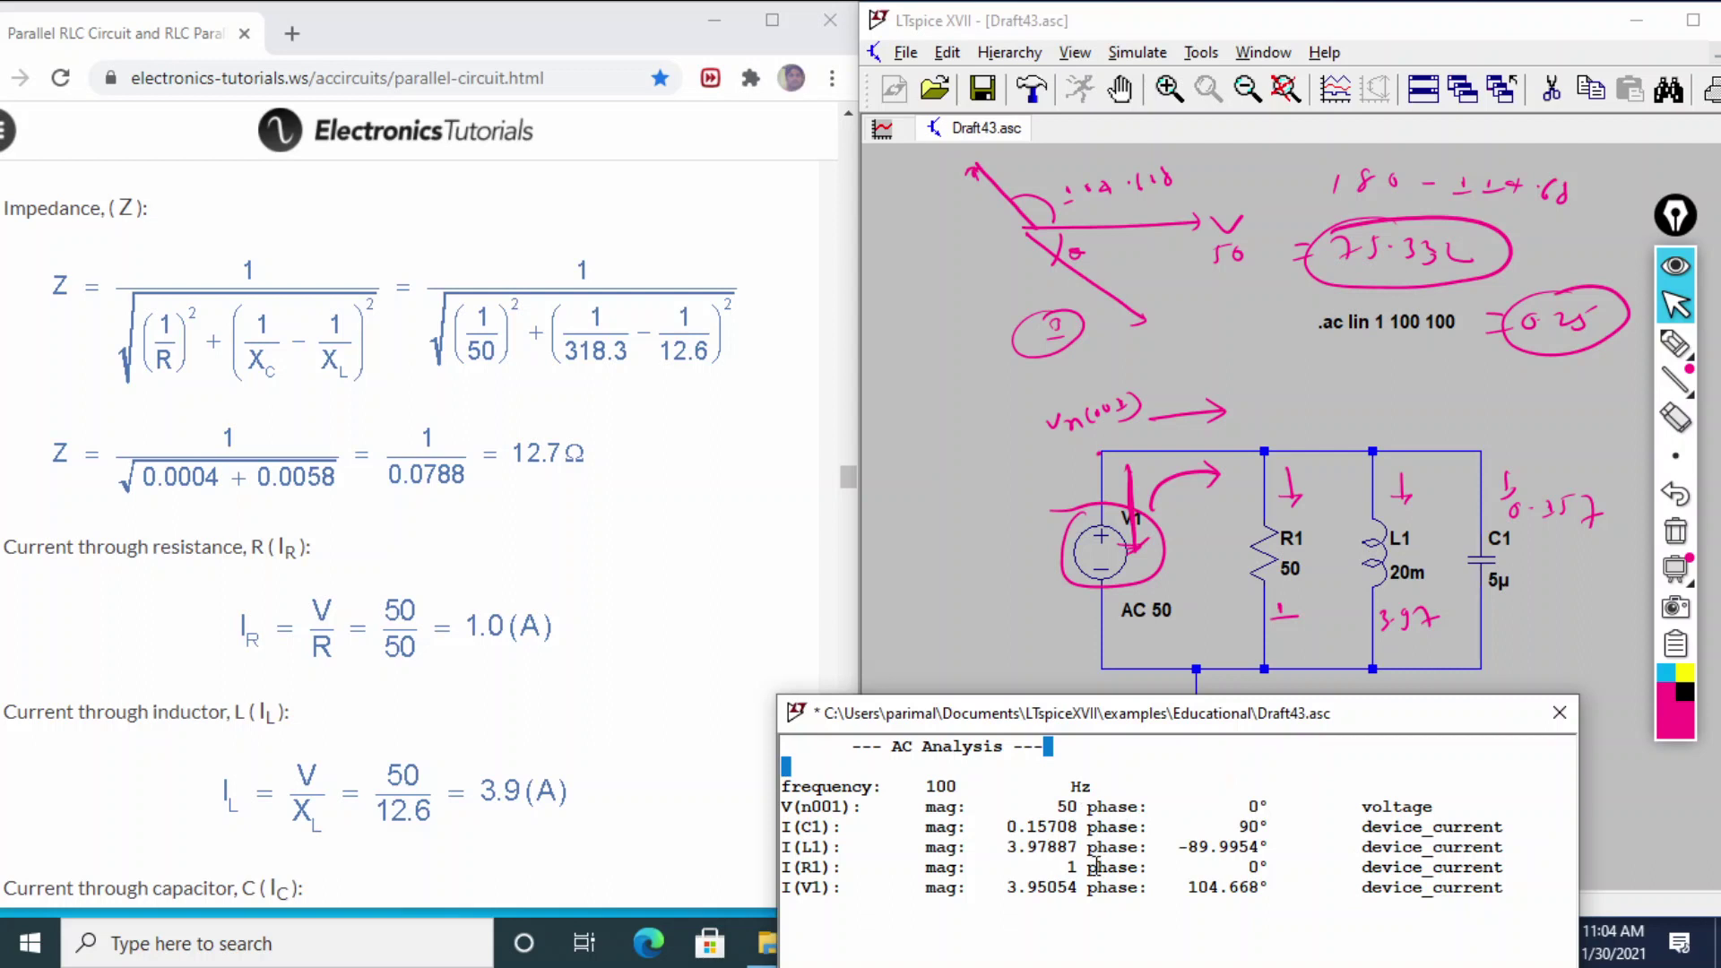
# Step: Circle the 1.0 A resistor current on the reference page and the R1 and L1 current magnitudes in the results
pyautogui.click(1675, 343)
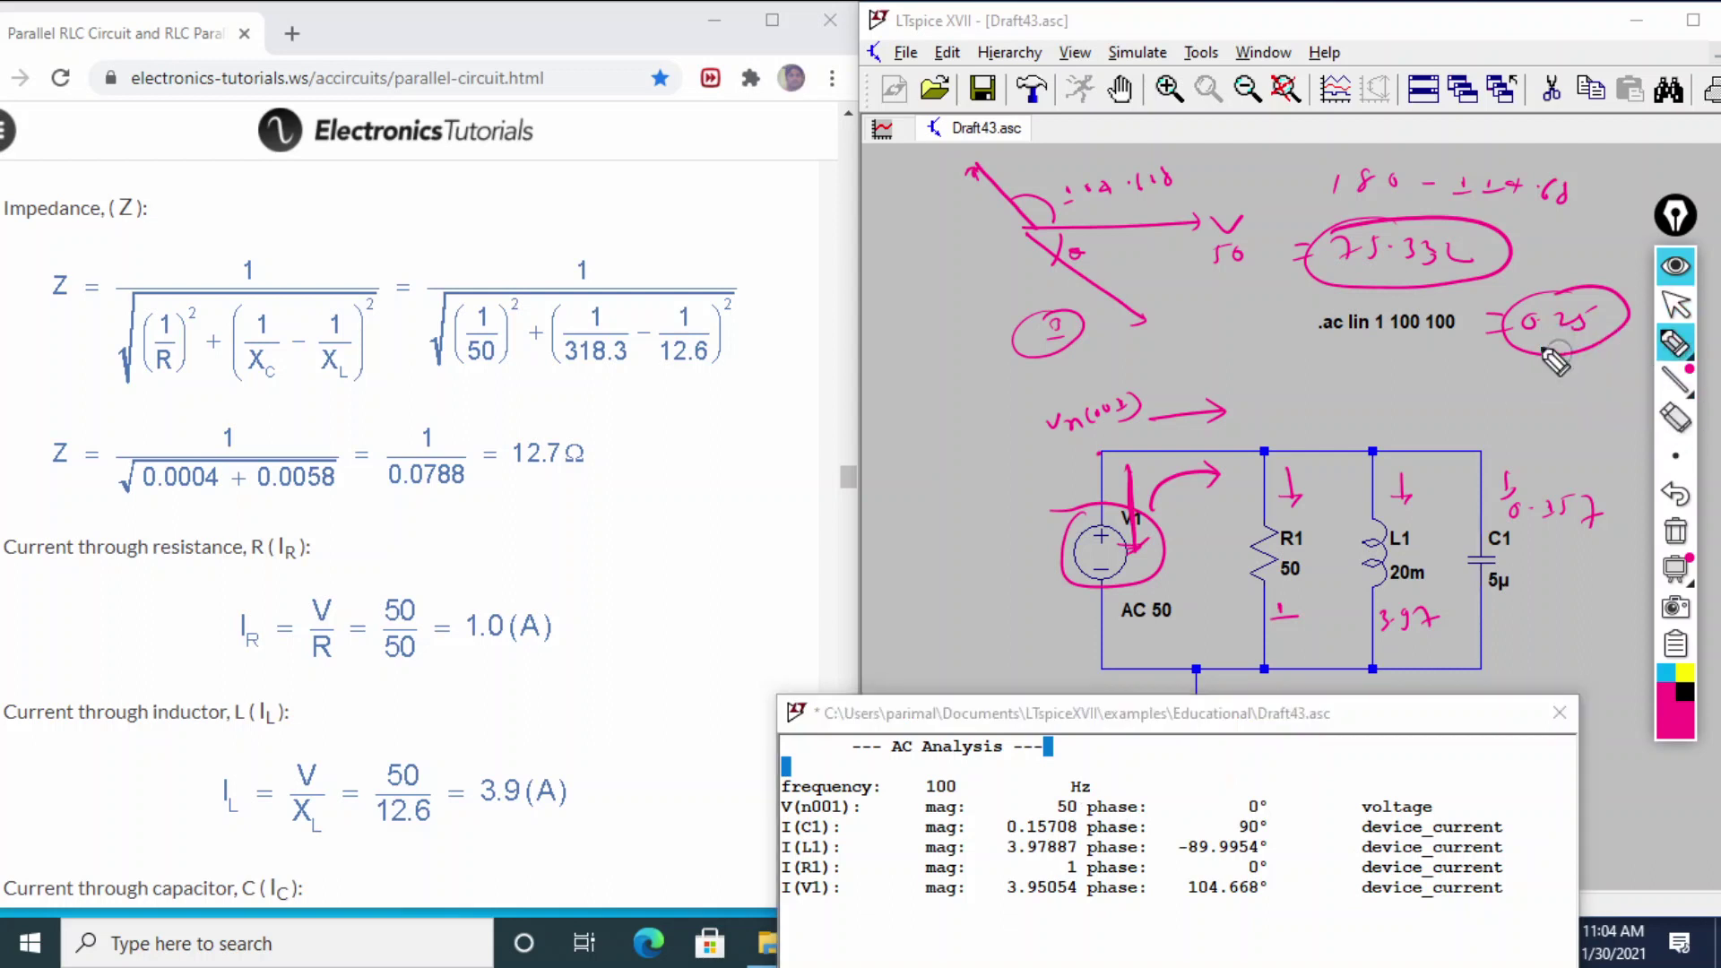
pyautogui.moveTo(491, 584)
pyautogui.mouseDown()
pyautogui.moveTo(581, 596)
pyautogui.moveTo(415, 623)
pyautogui.mouseUp()
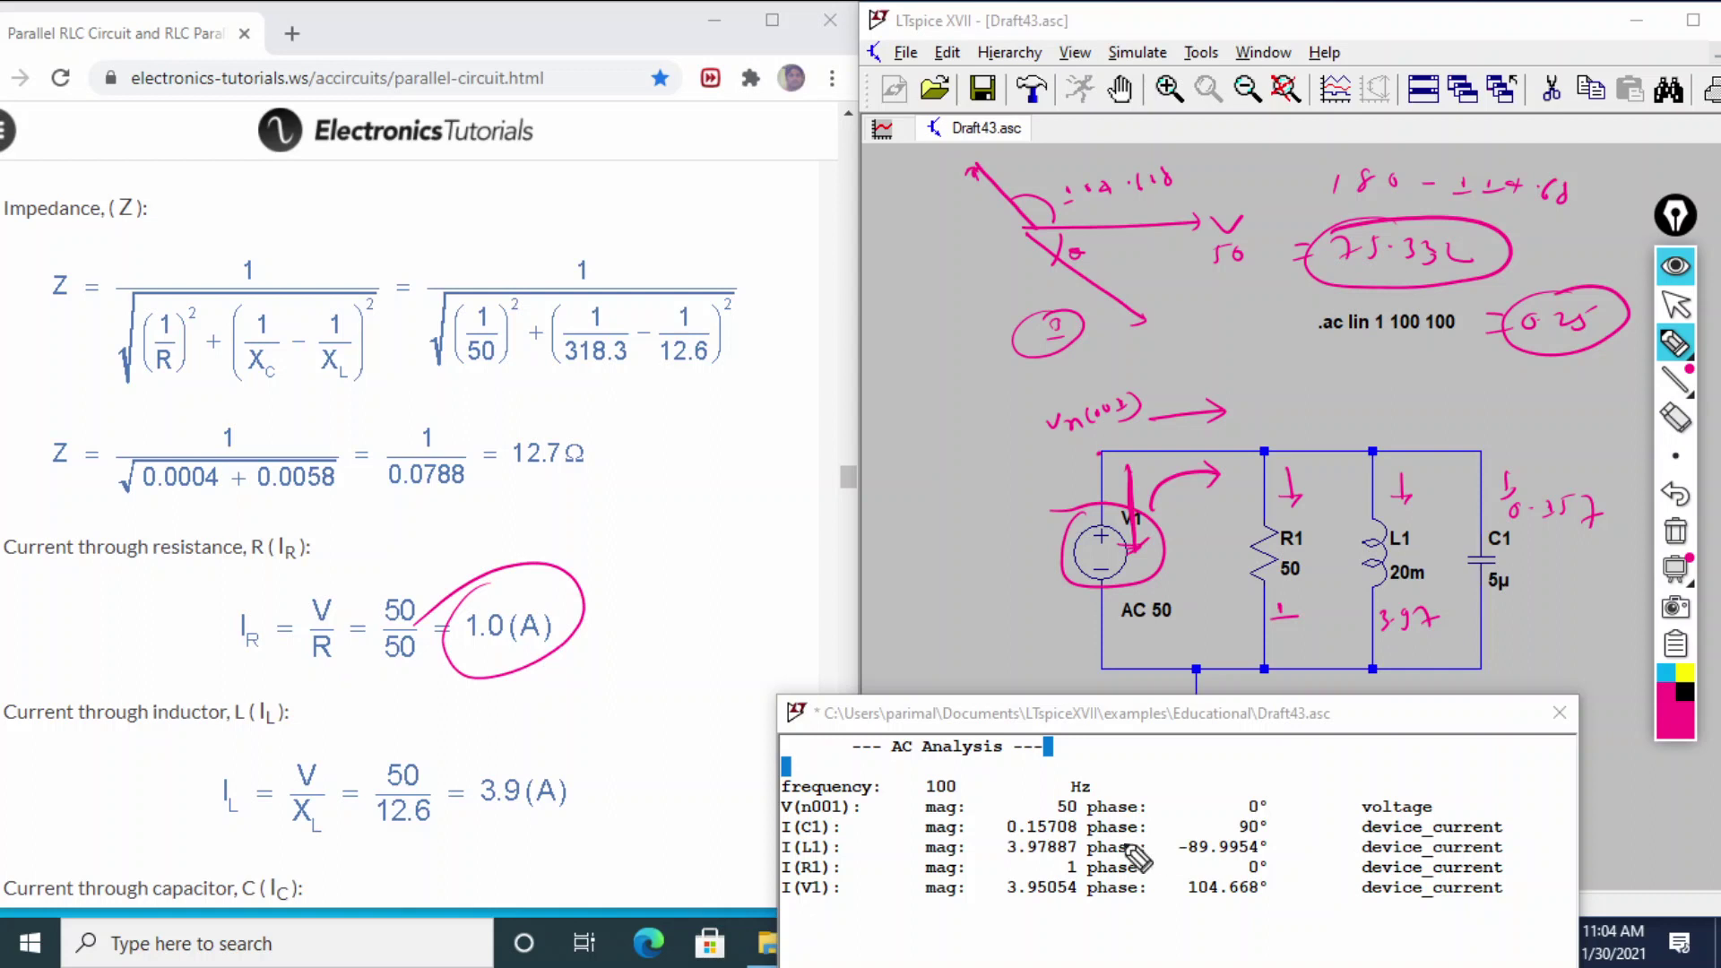
pyautogui.moveTo(1067, 870)
pyautogui.mouseDown()
pyautogui.moveTo(1120, 883)
pyautogui.moveTo(1028, 857)
pyautogui.mouseUp()
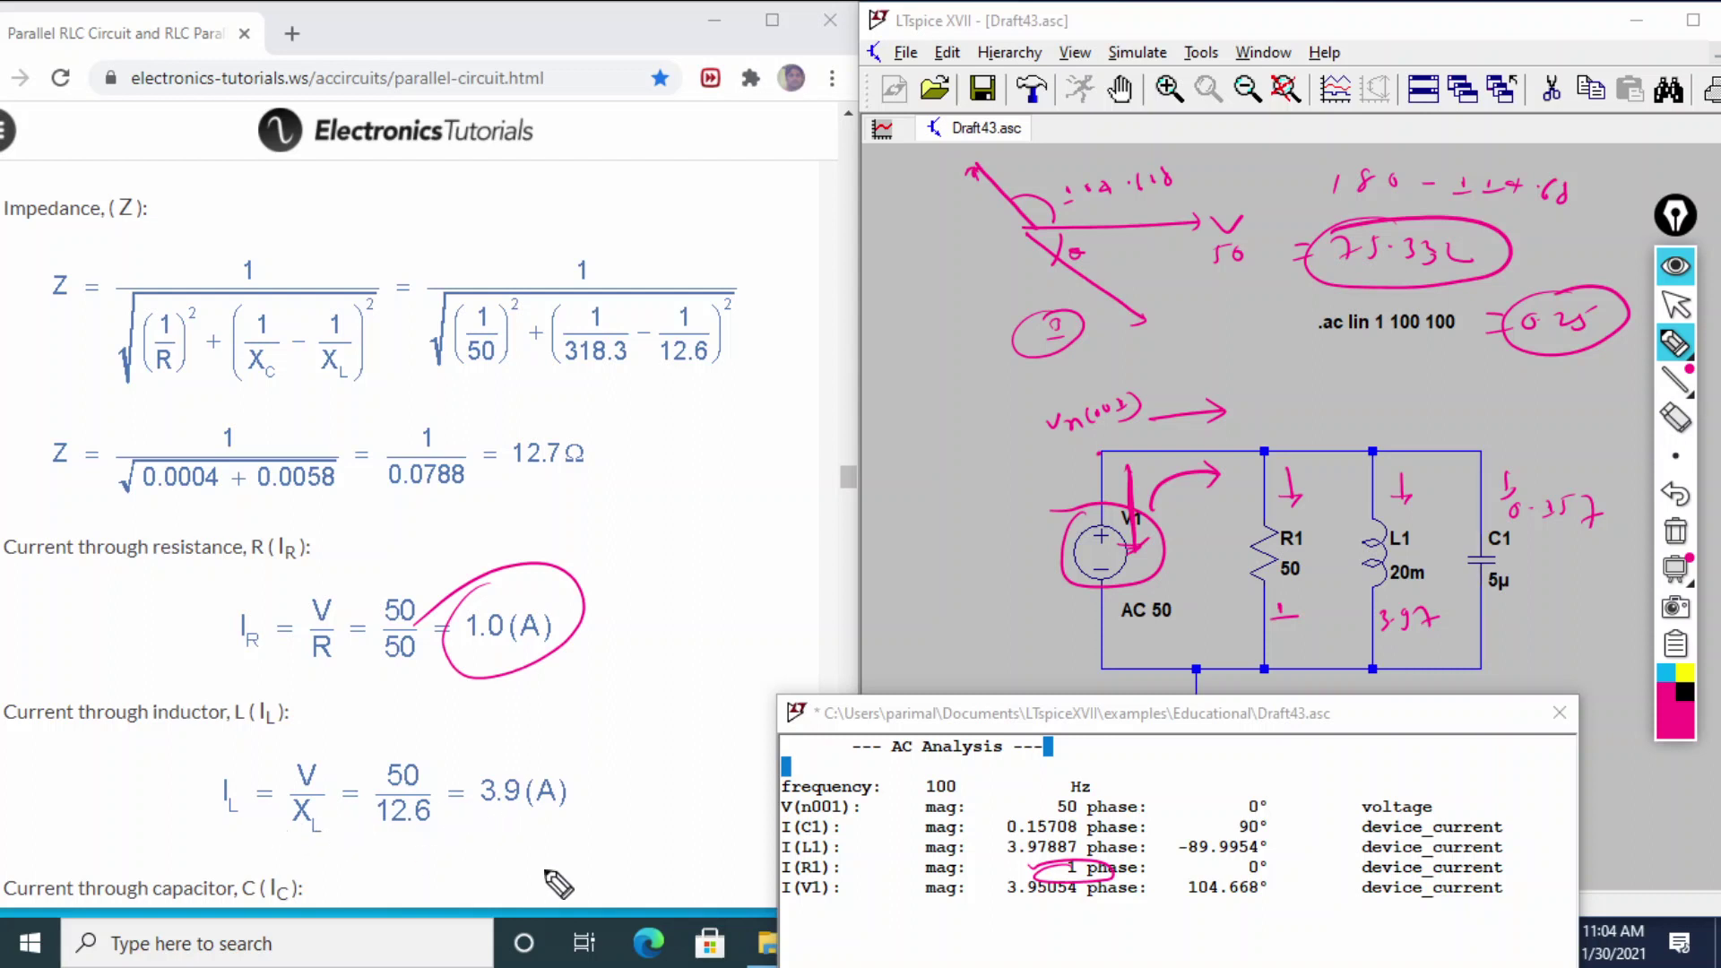
pyautogui.moveTo(1066, 847)
pyautogui.mouseDown()
pyautogui.moveTo(994, 874)
pyautogui.moveTo(1103, 856)
pyautogui.moveTo(986, 845)
pyautogui.mouseUp()
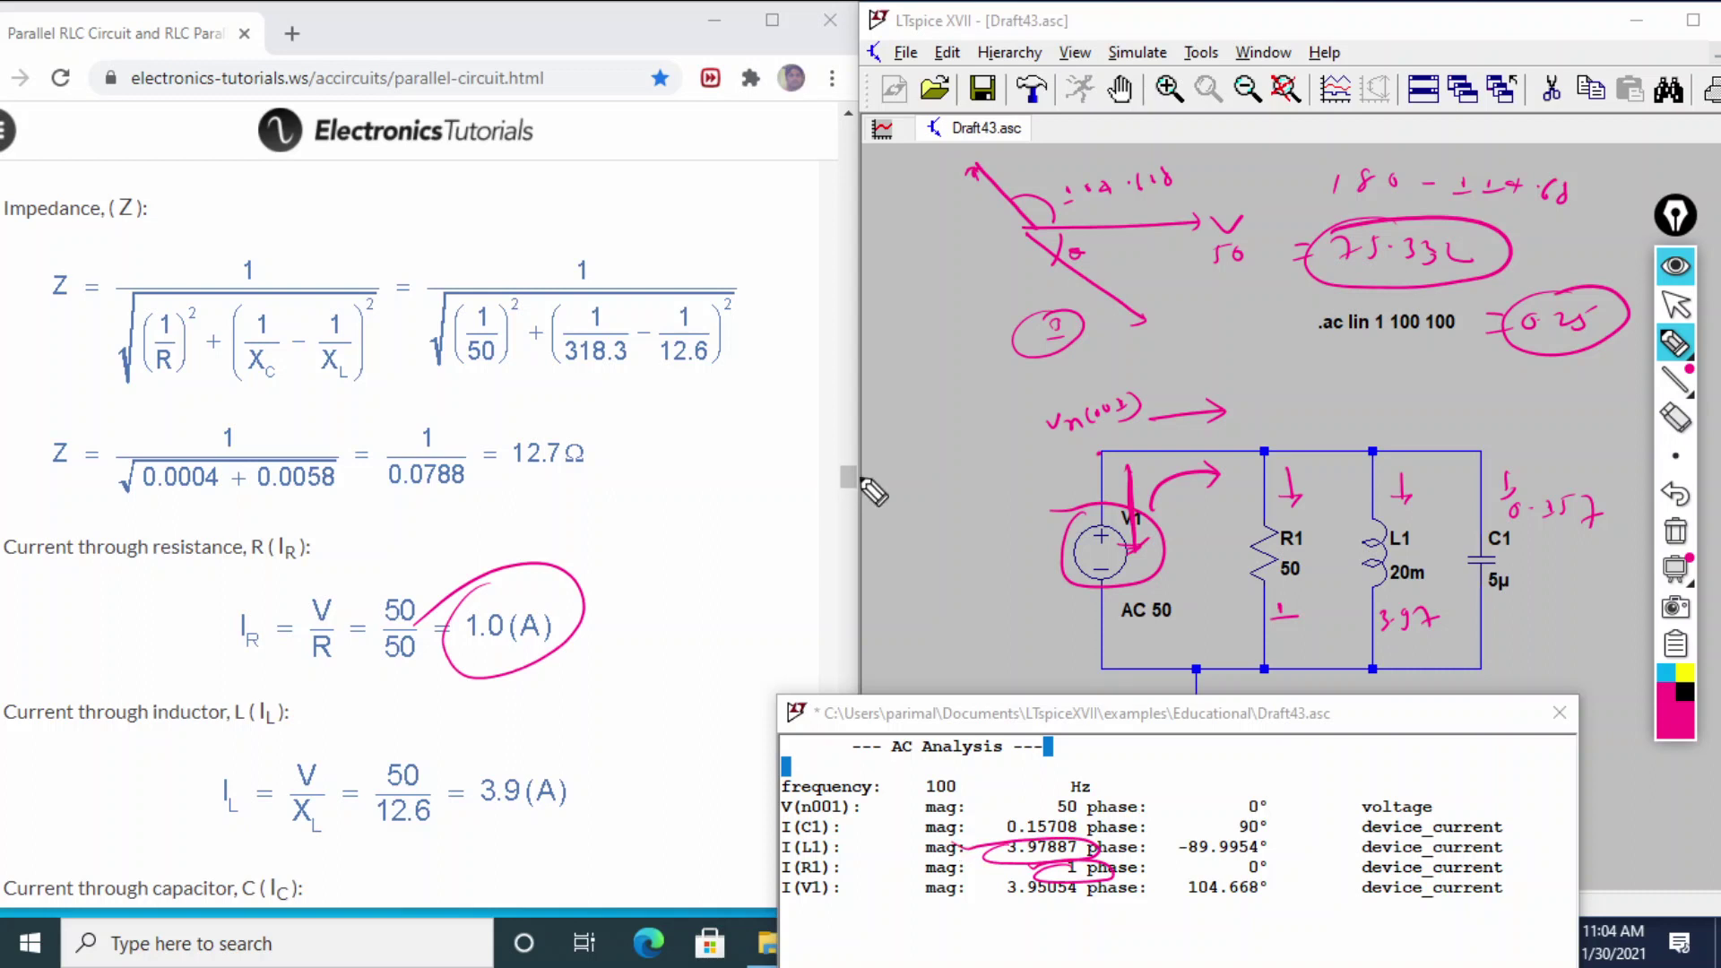
pyautogui.moveTo(849, 490); pyautogui.dragTo(843, 519)
# Step: Show the page's capacitor current calculation and erase the pen circles on the page and in the results
pyautogui.click(1674, 307)
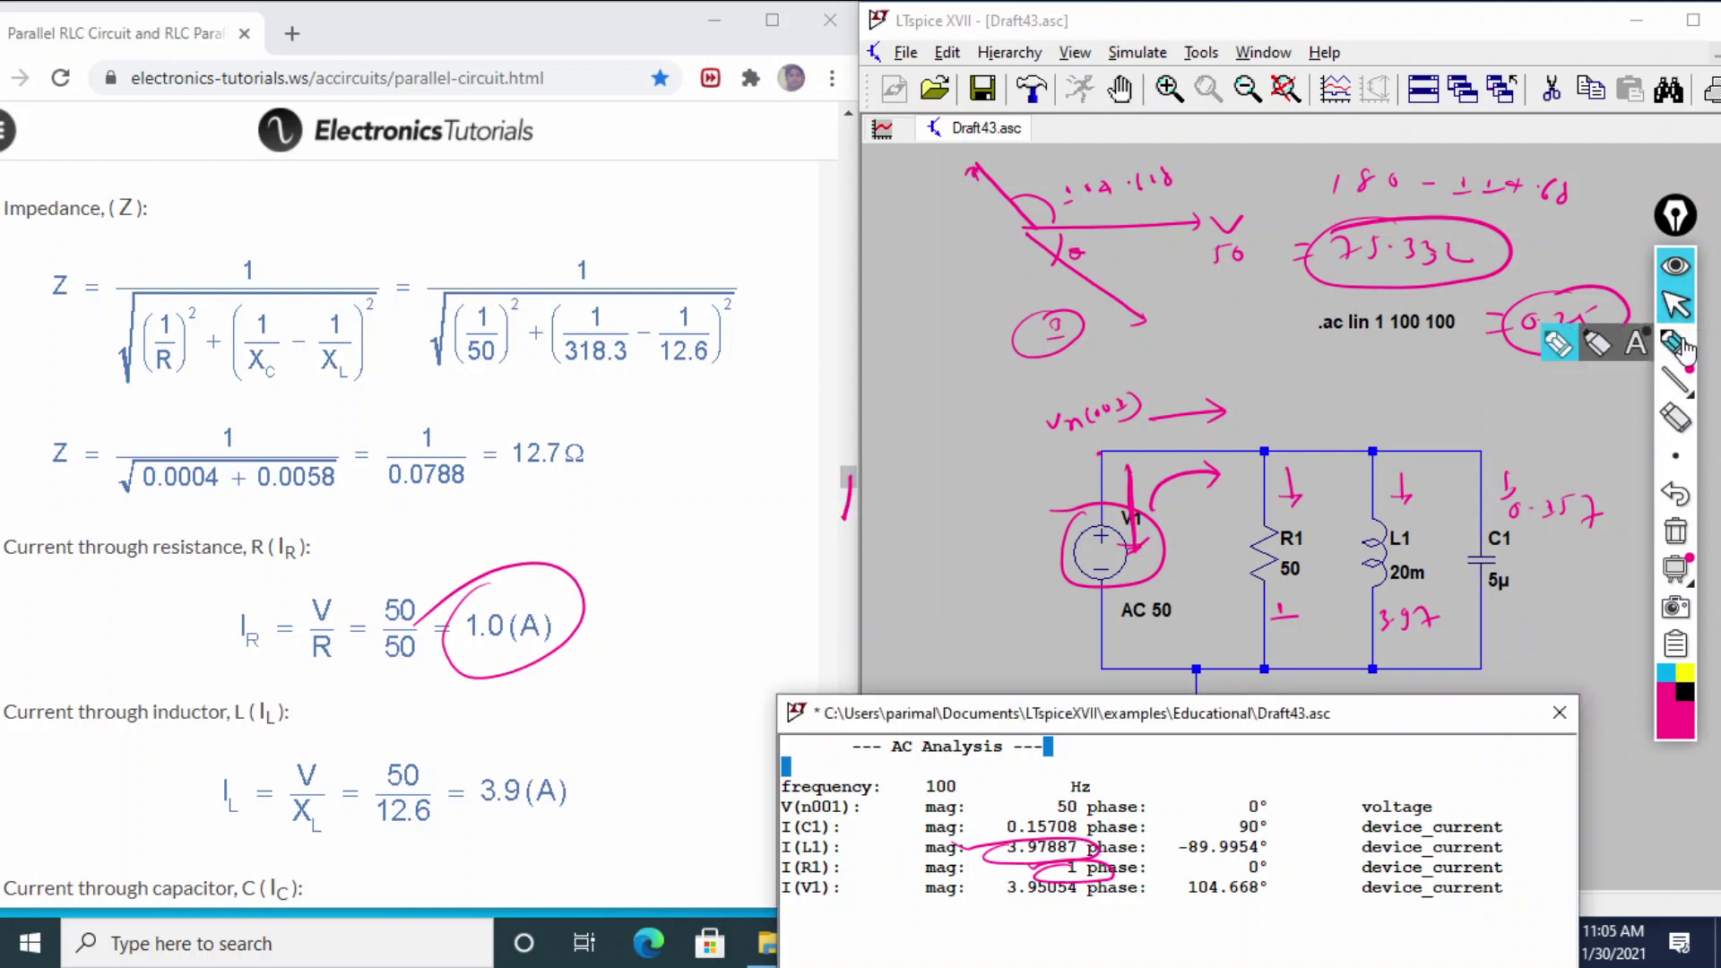
pyautogui.click(499, 711)
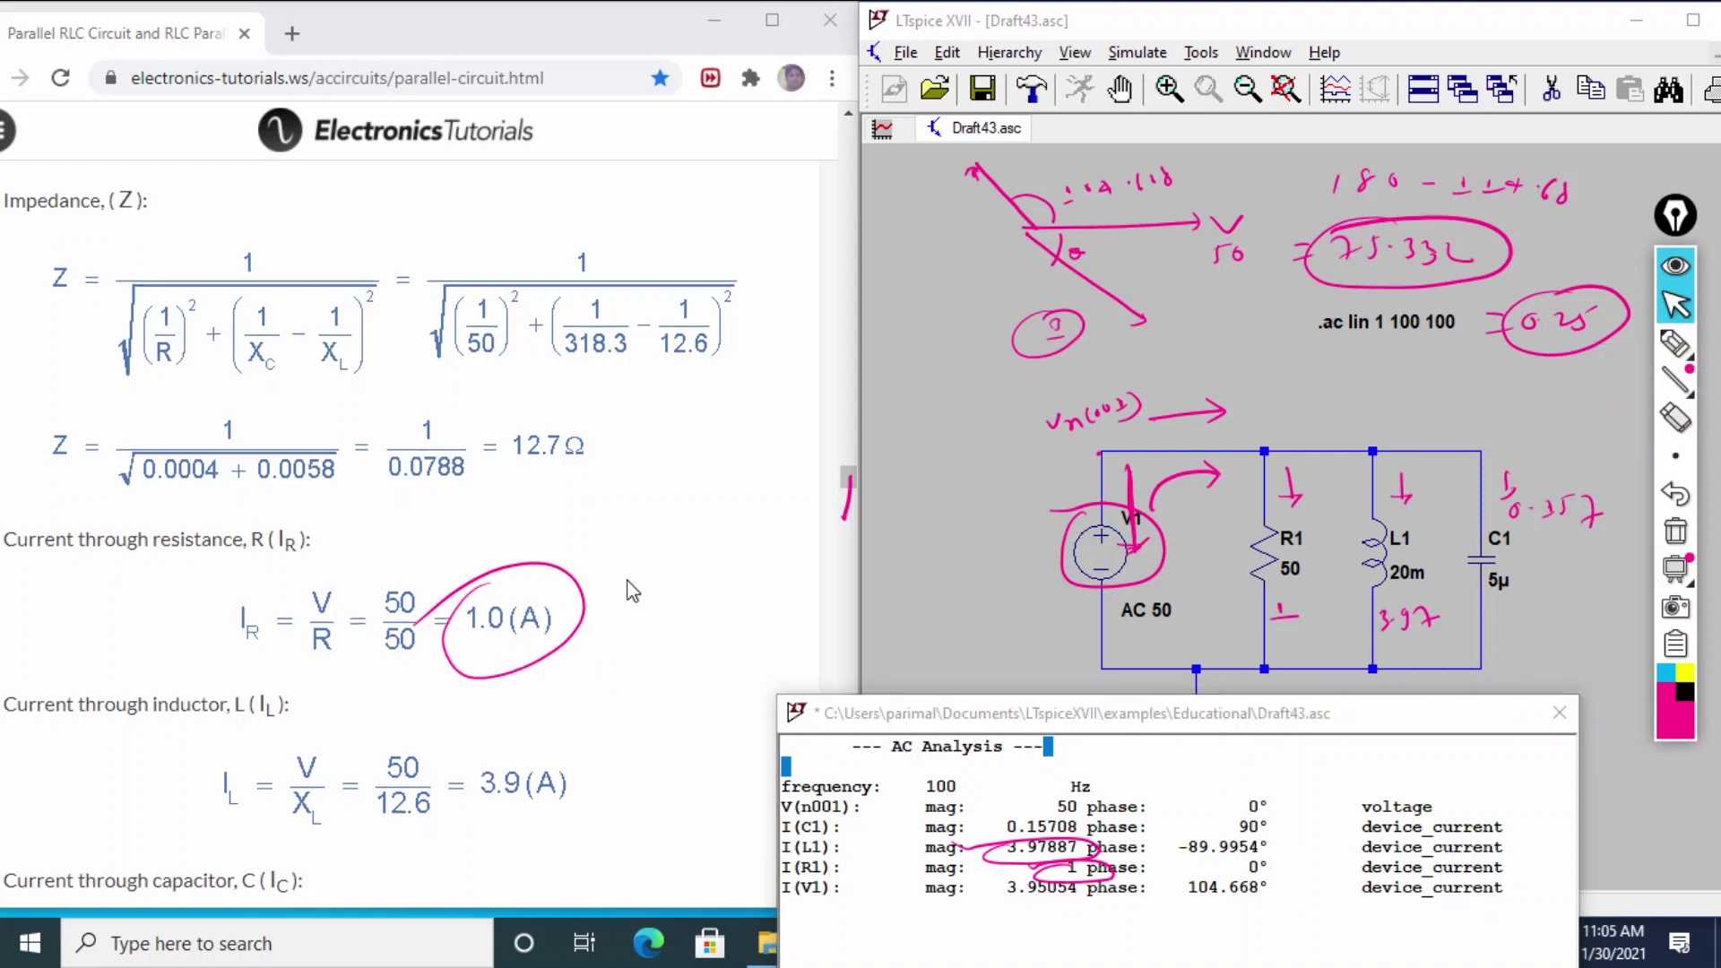
pyautogui.scroll(-4, 632, 592)
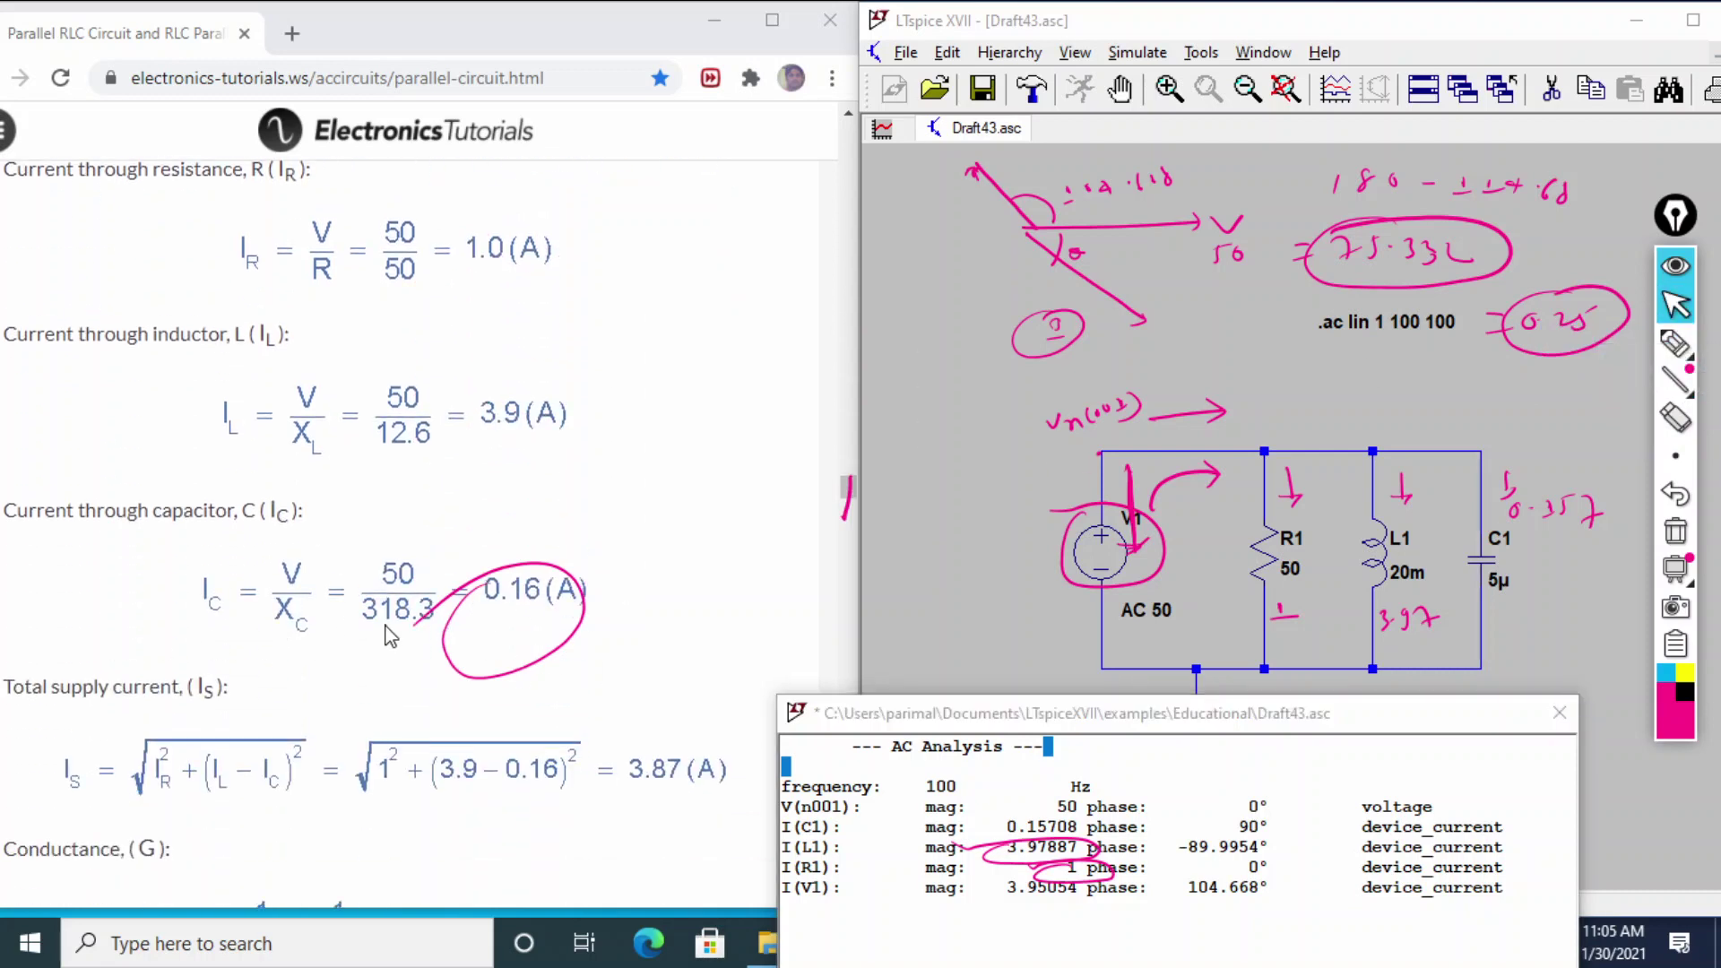
pyautogui.click(1675, 417)
pyautogui.moveTo(453, 618); pyautogui.dragTo(495, 611)
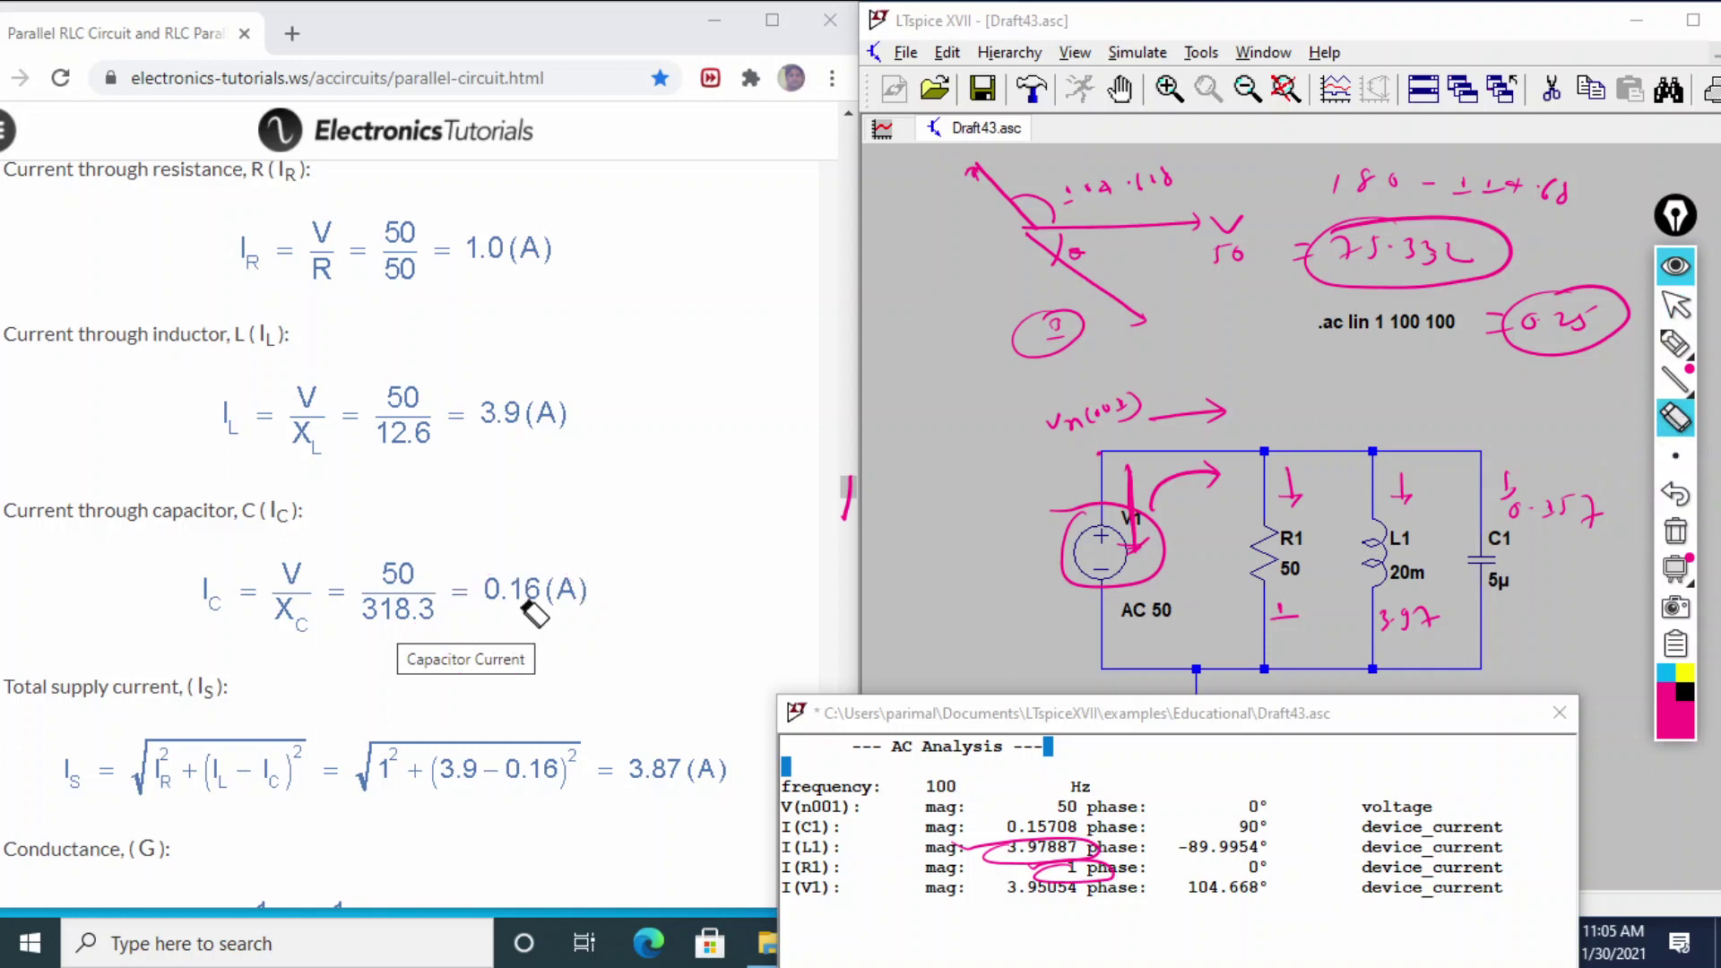
pyautogui.moveTo(986, 847)
pyautogui.mouseDown()
pyautogui.moveTo(1075, 861)
pyautogui.moveTo(1078, 888)
pyautogui.mouseUp()
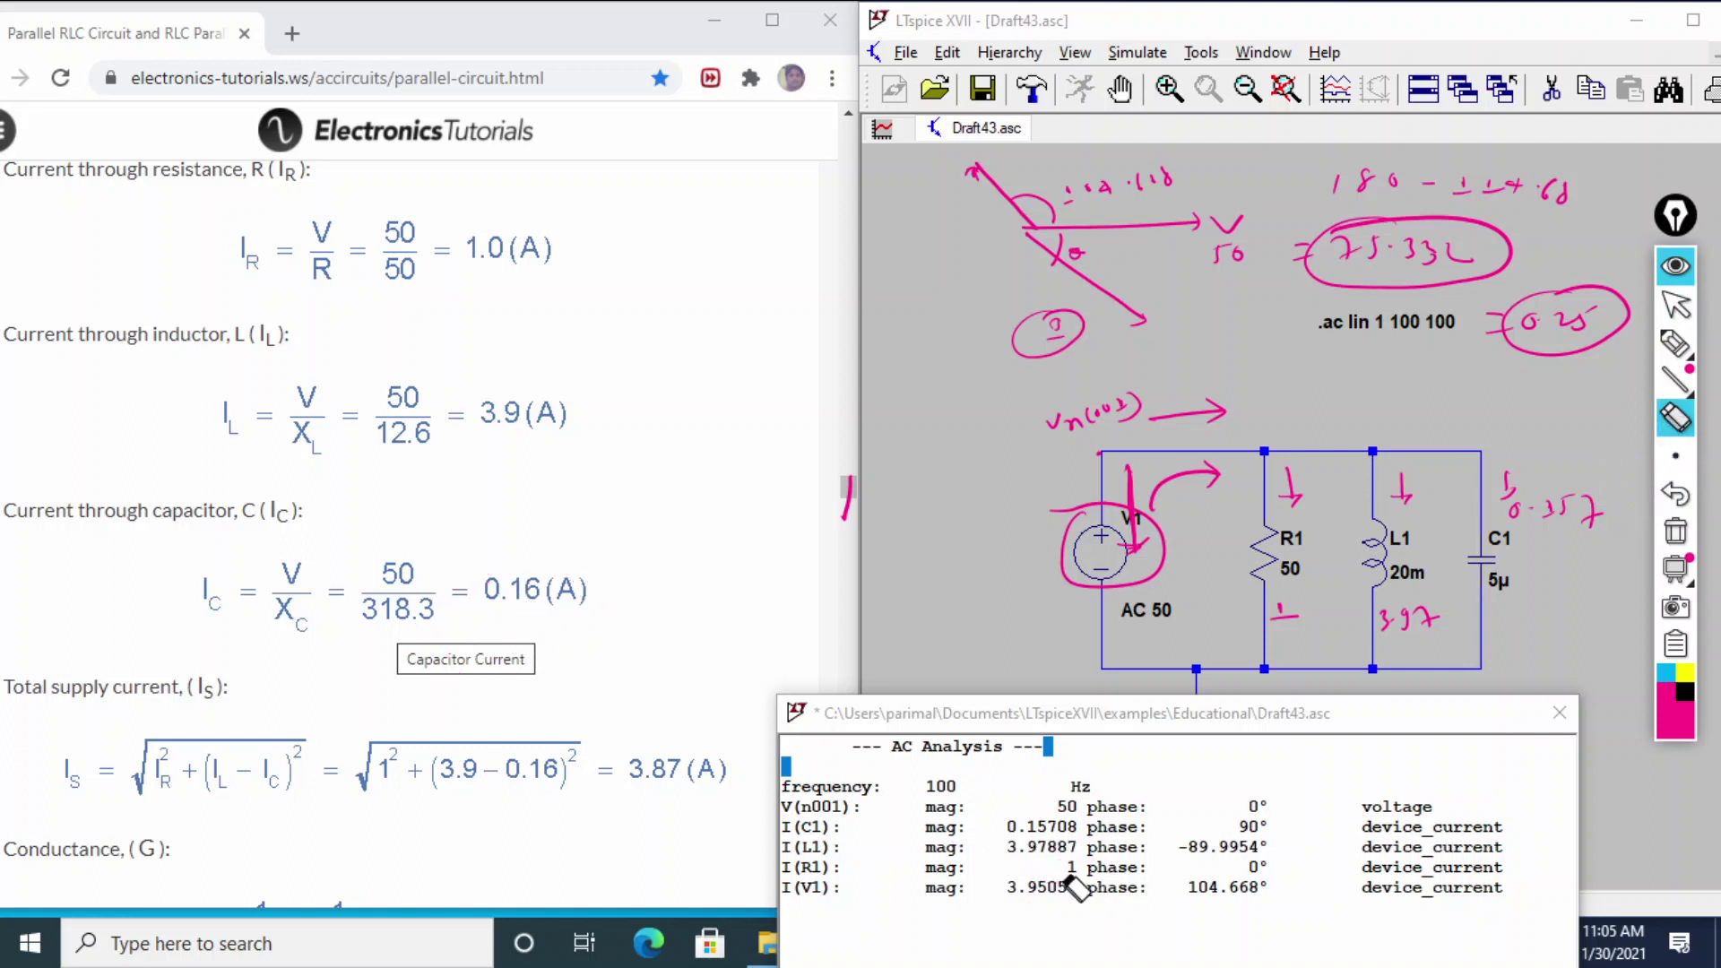
# Step: Circle the C1 current magnitude and the page's 0.16 A, and mark the C1, L1 and R1 phase angles in the results
pyautogui.moveTo(1683, 399)
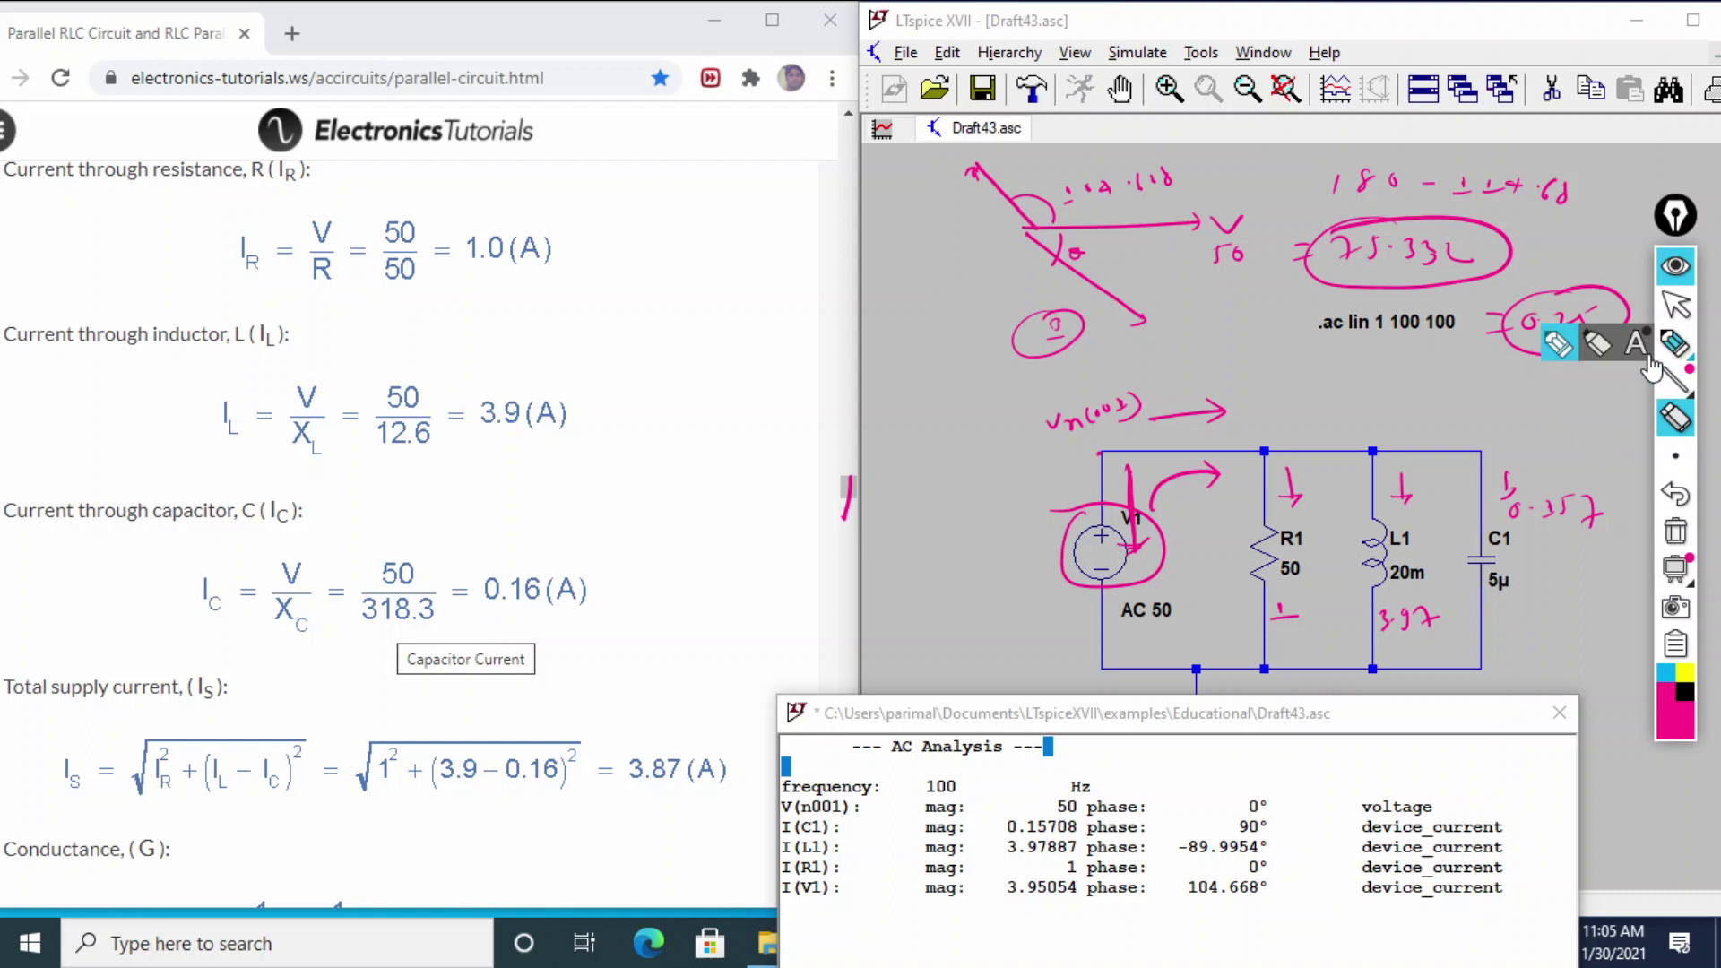
pyautogui.click(1558, 344)
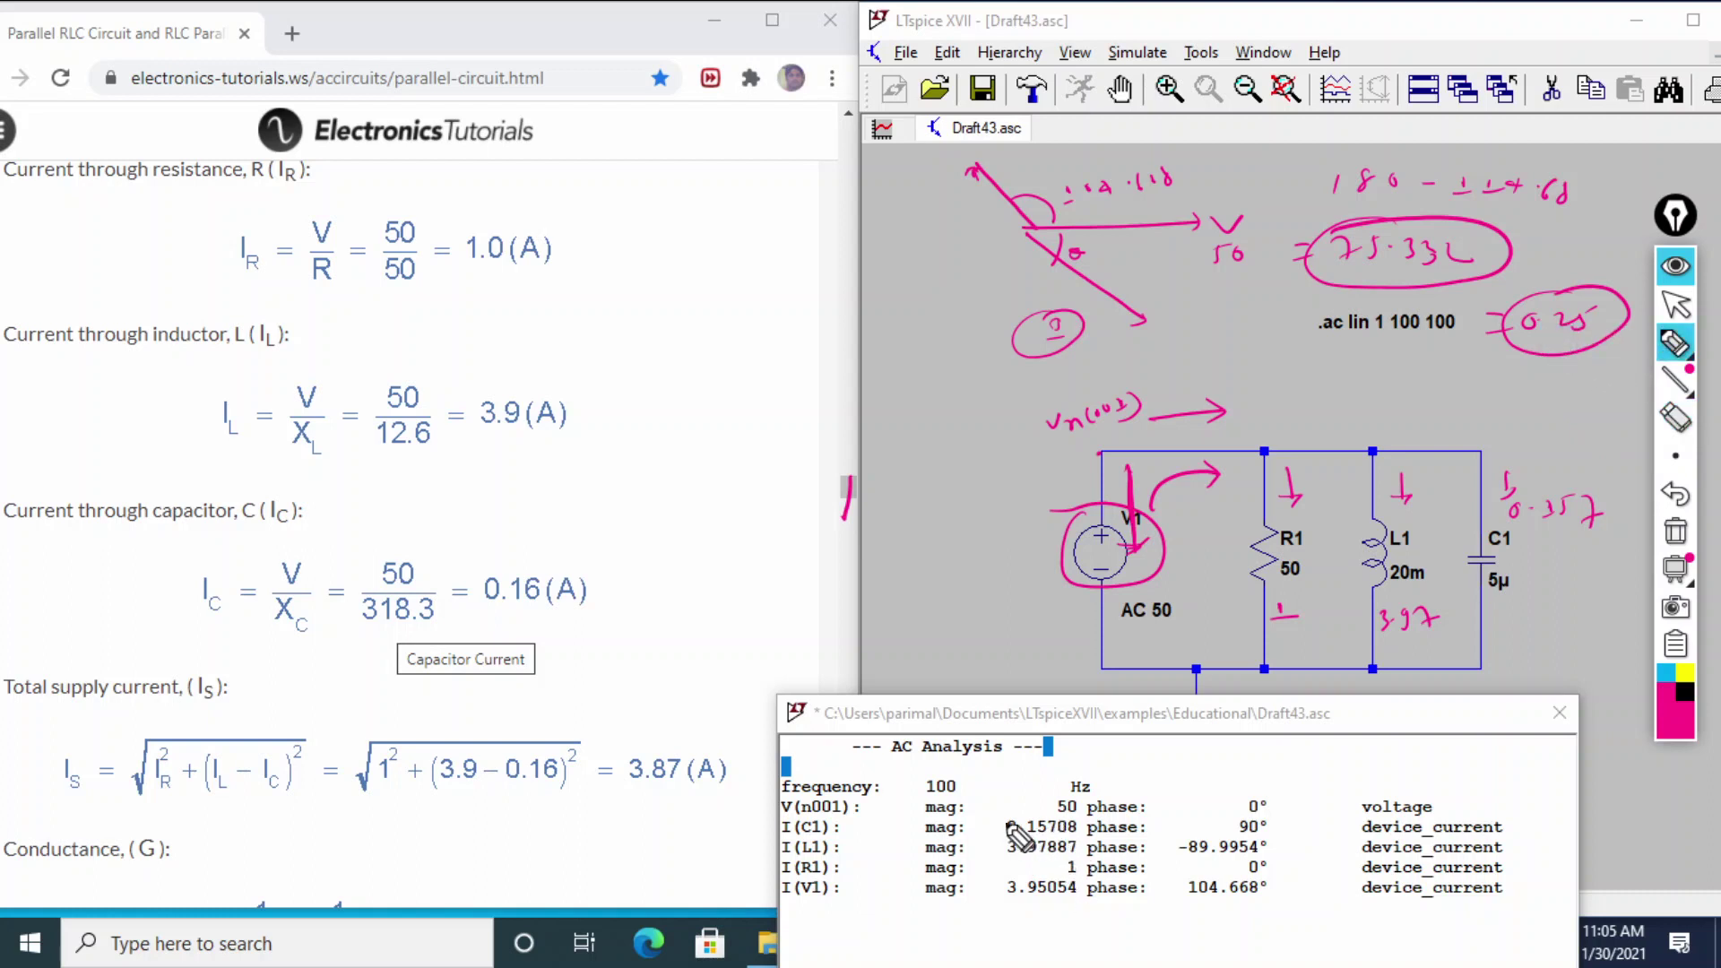
pyautogui.moveTo(1008, 824)
pyautogui.mouseDown()
pyautogui.moveTo(1069, 829)
pyautogui.moveTo(1000, 831)
pyautogui.moveTo(1022, 847)
pyautogui.moveTo(1031, 803)
pyautogui.mouseUp()
pyautogui.moveTo(470, 582)
pyautogui.mouseDown()
pyautogui.moveTo(615, 569)
pyautogui.moveTo(457, 587)
pyautogui.mouseUp()
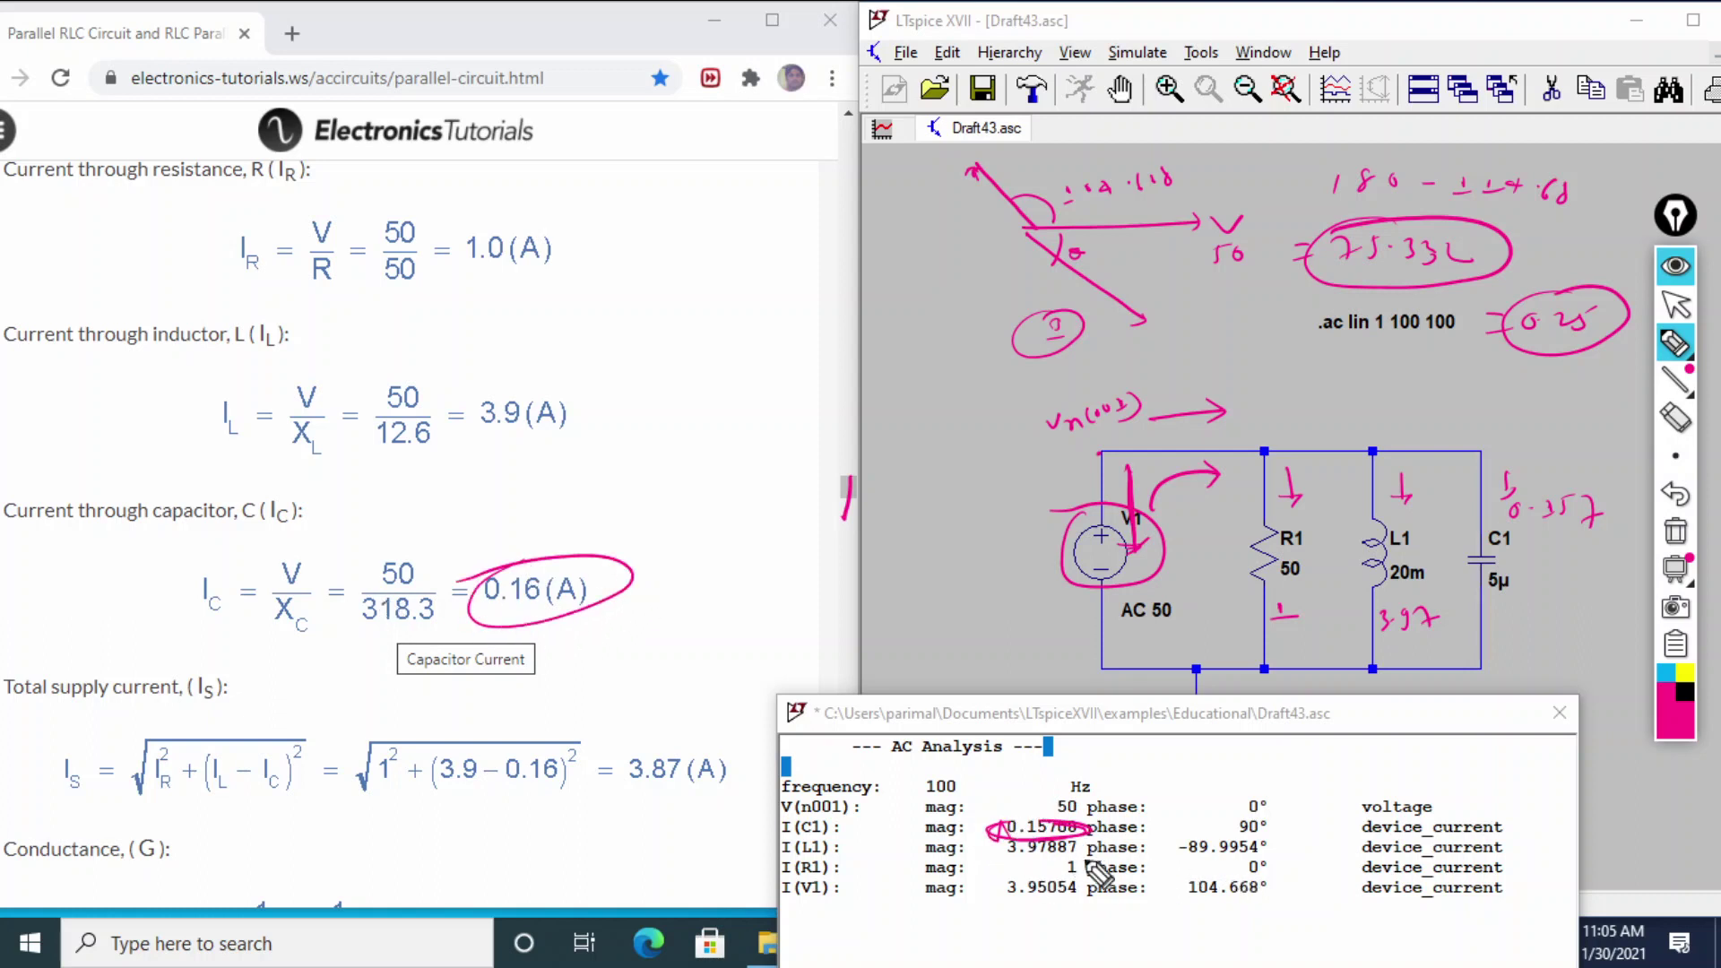
pyautogui.moveTo(1158, 854)
pyautogui.mouseDown()
pyautogui.moveTo(1298, 851)
pyautogui.moveTo(1192, 866)
pyautogui.moveTo(1129, 849)
pyautogui.moveTo(1191, 869)
pyautogui.moveTo(1210, 825)
pyautogui.moveTo(1295, 827)
pyautogui.moveTo(1219, 844)
pyautogui.moveTo(1314, 822)
pyautogui.moveTo(1320, 871)
pyautogui.mouseUp()
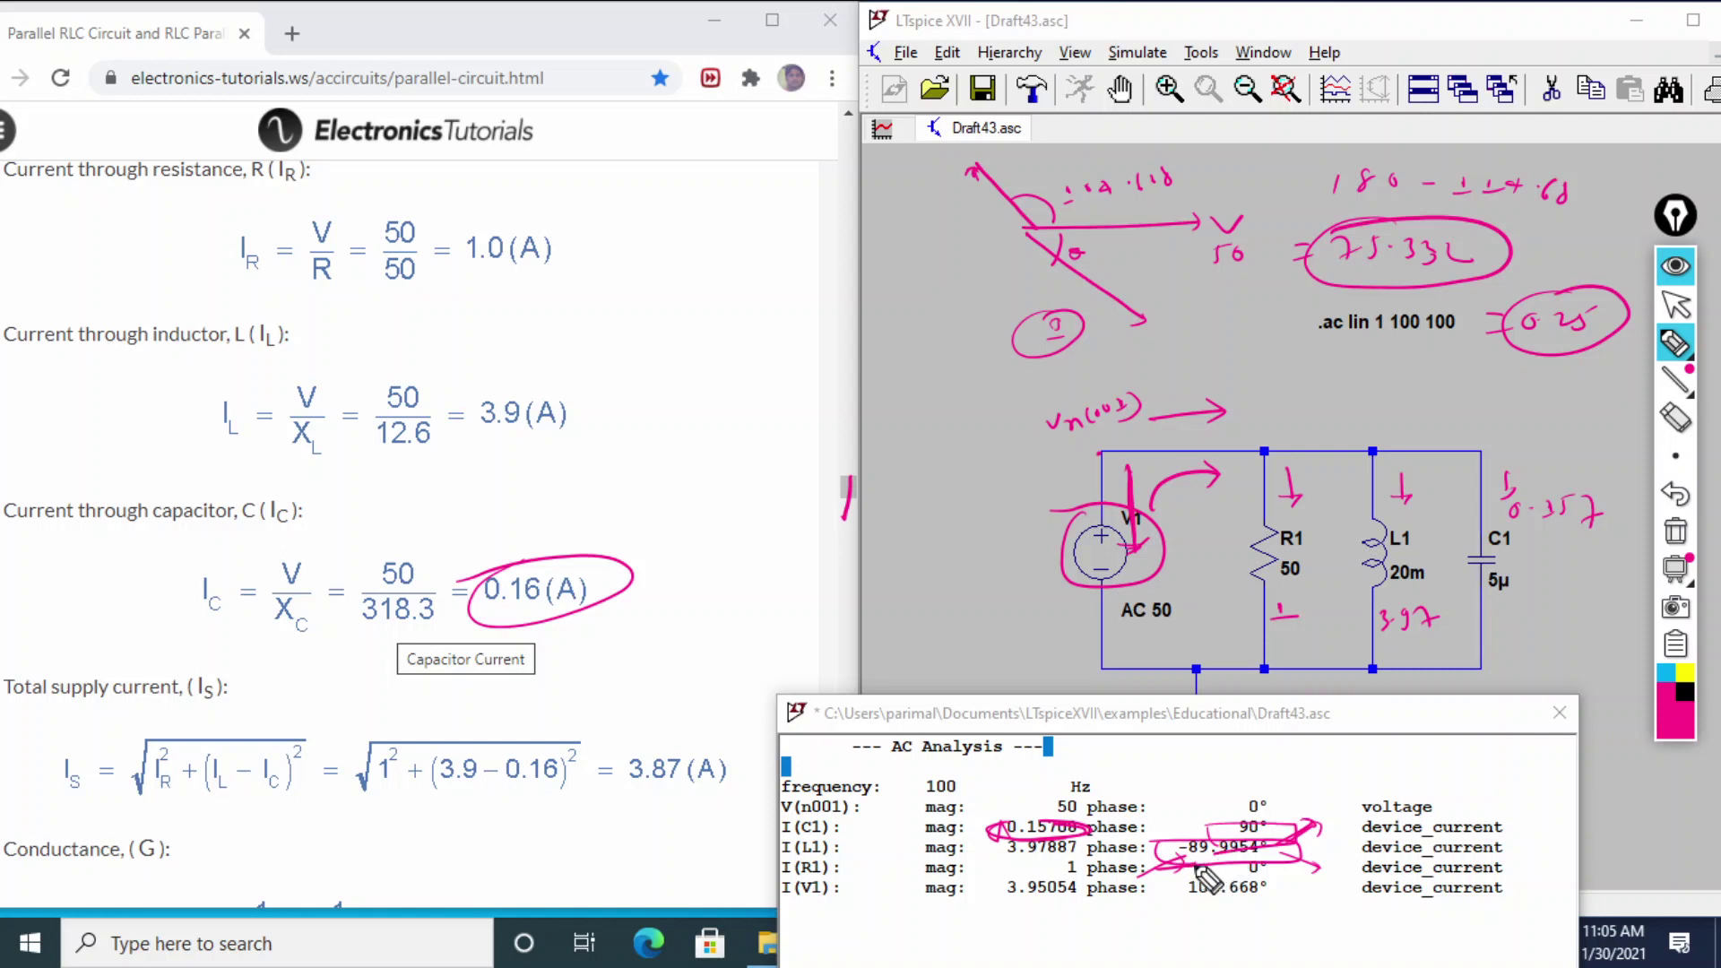
# Step: Erase the pen marks from the results, the capacitor current value and the page's edge
pyautogui.click(1675, 418)
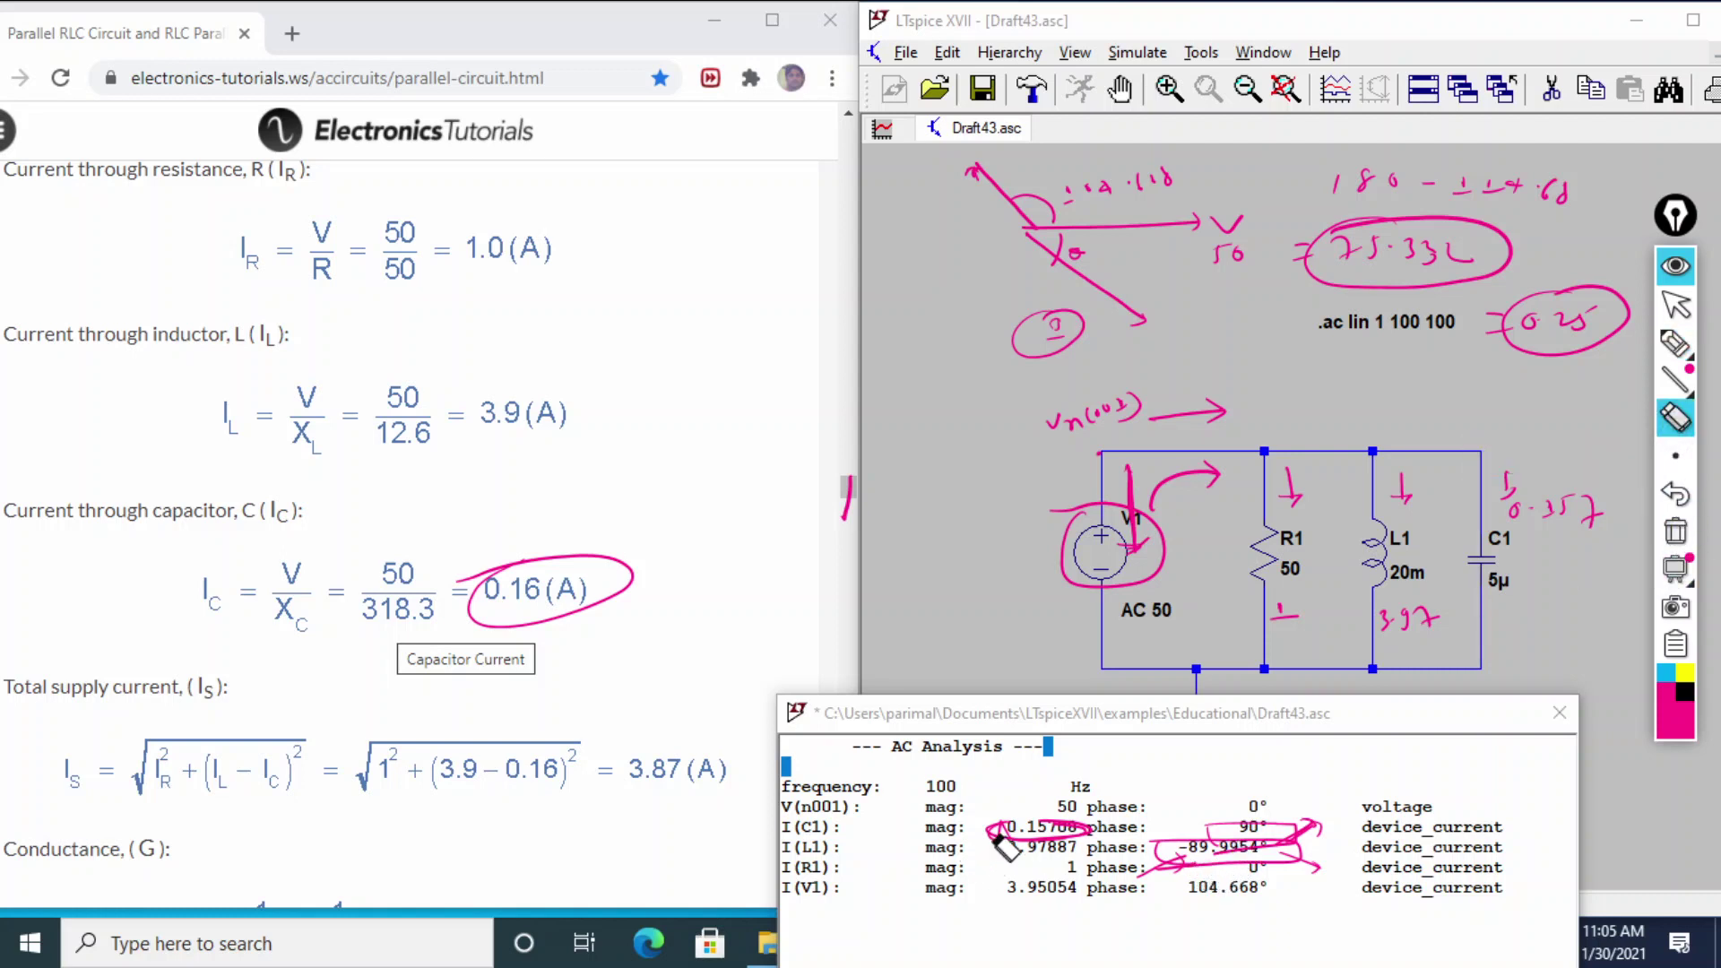
pyautogui.moveTo(1089, 847)
pyautogui.mouseDown()
pyautogui.moveTo(1329, 843)
pyautogui.moveTo(1300, 856)
pyautogui.mouseUp()
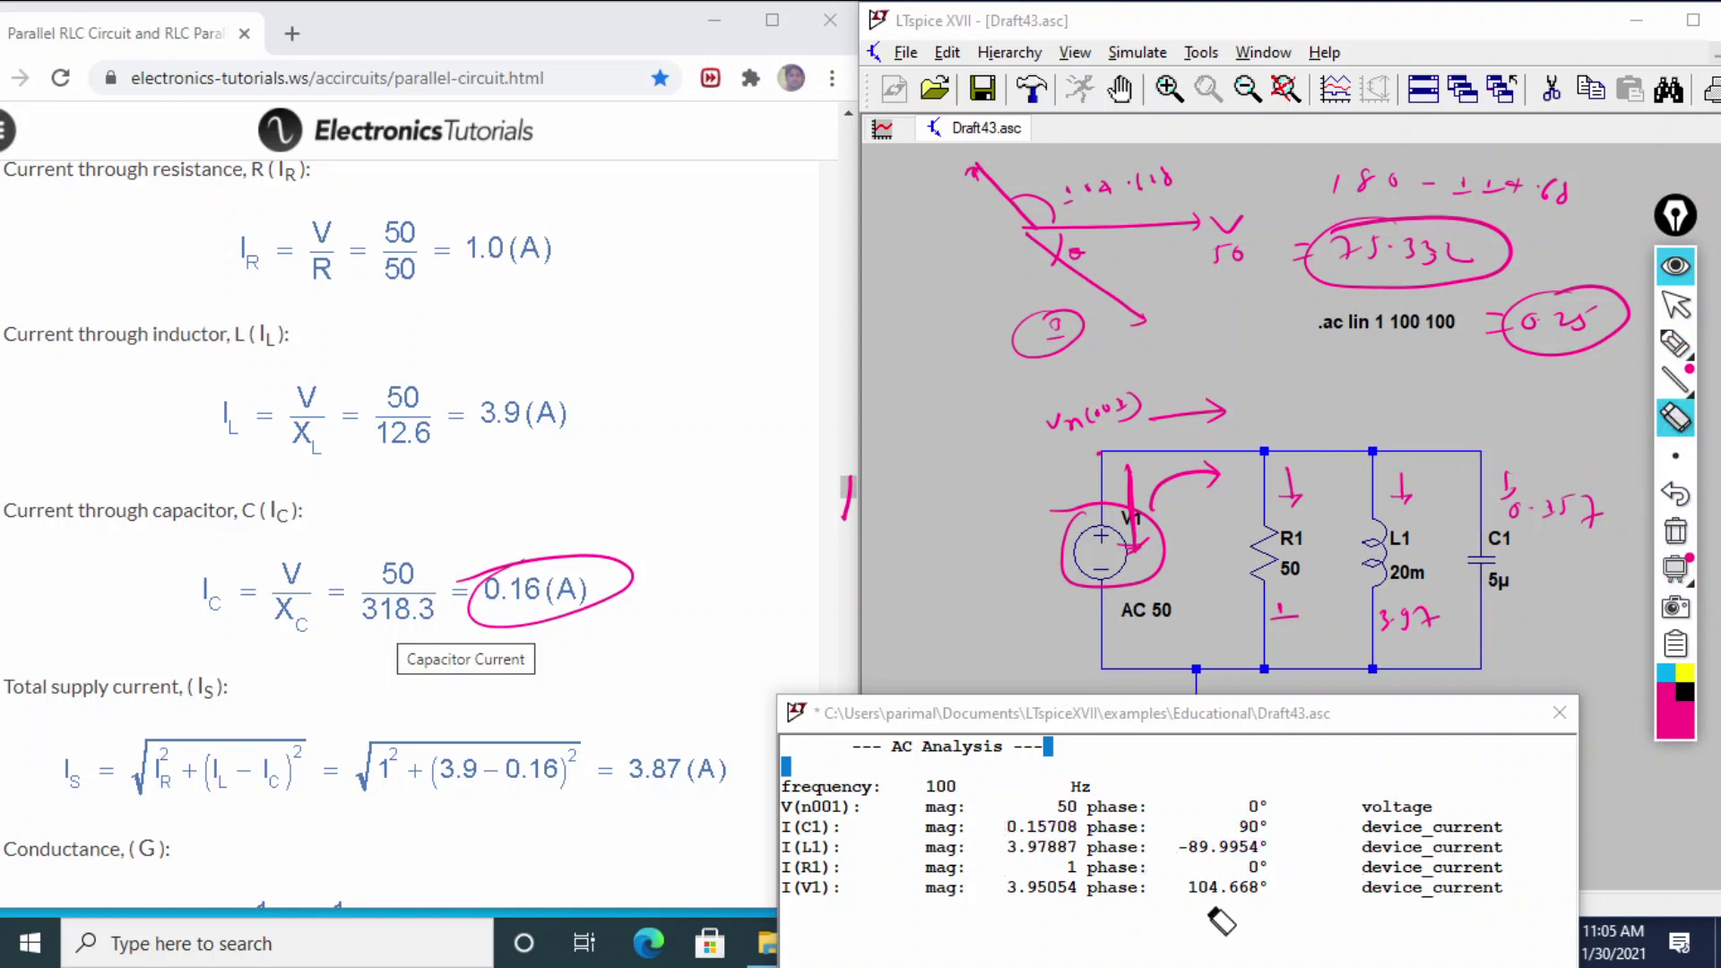
pyautogui.moveTo(853, 527)
pyautogui.mouseDown()
pyautogui.moveTo(659, 616)
pyautogui.moveTo(534, 621)
pyautogui.mouseUp()
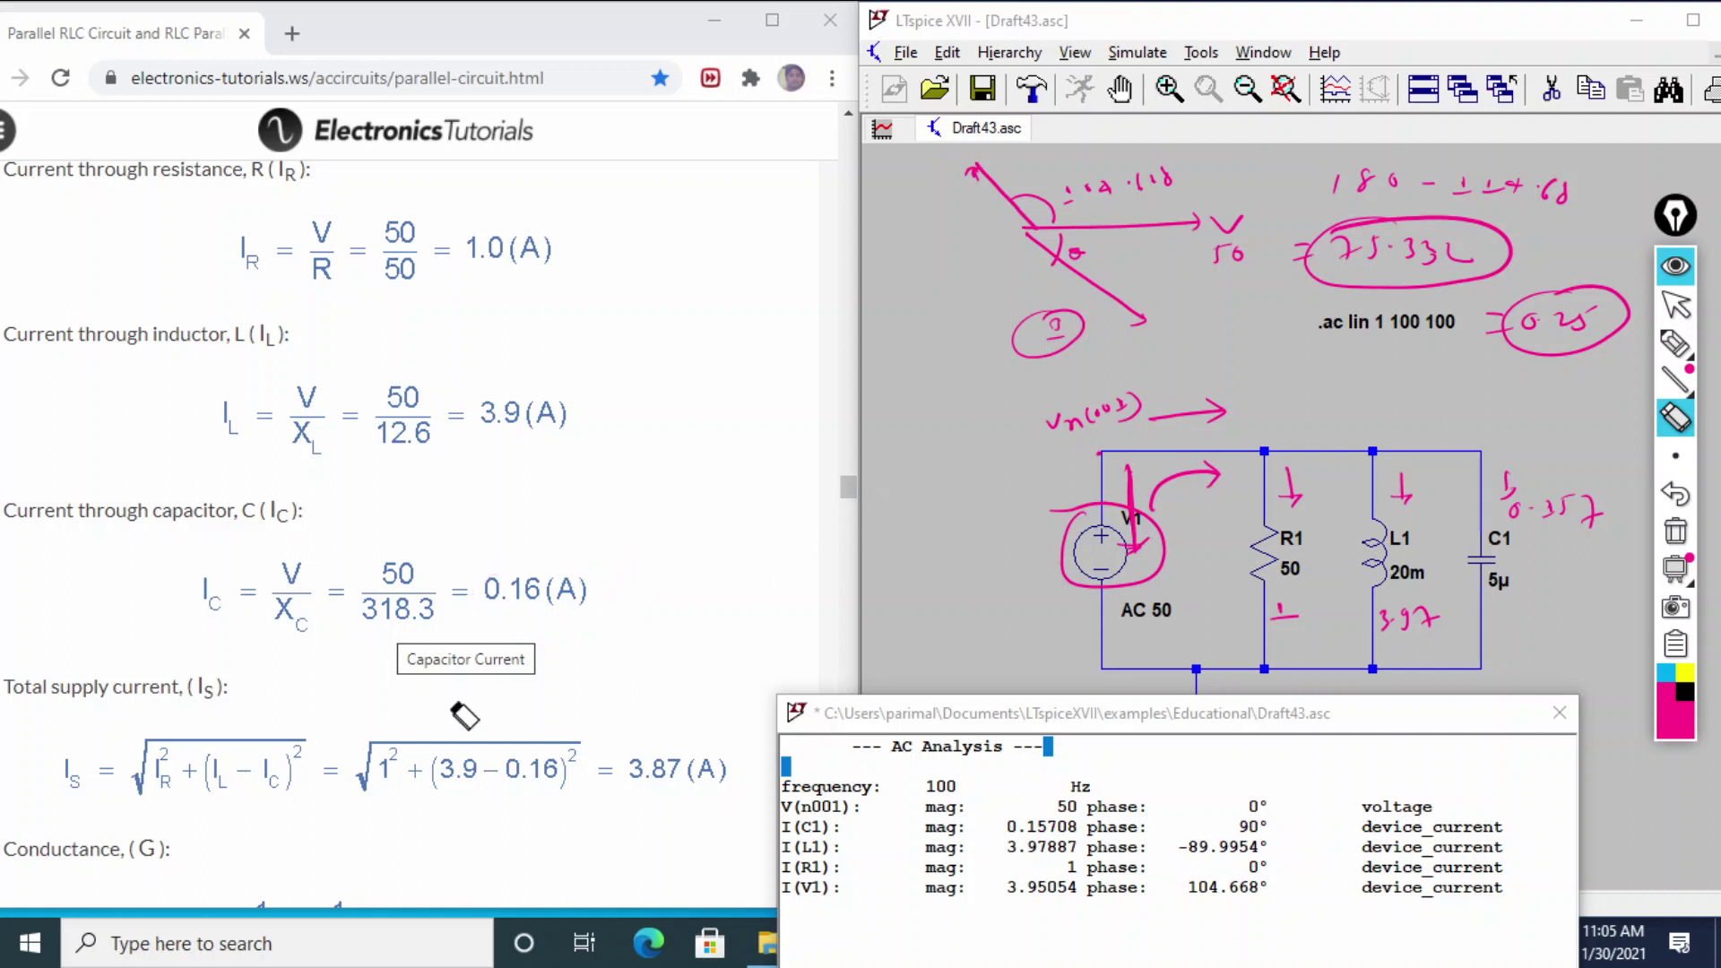
# Step: Show the page's phase angle calculation, then circle the handwritten 75.332 result again and draw an arrow pointing to it
pyautogui.moveTo(1684, 342)
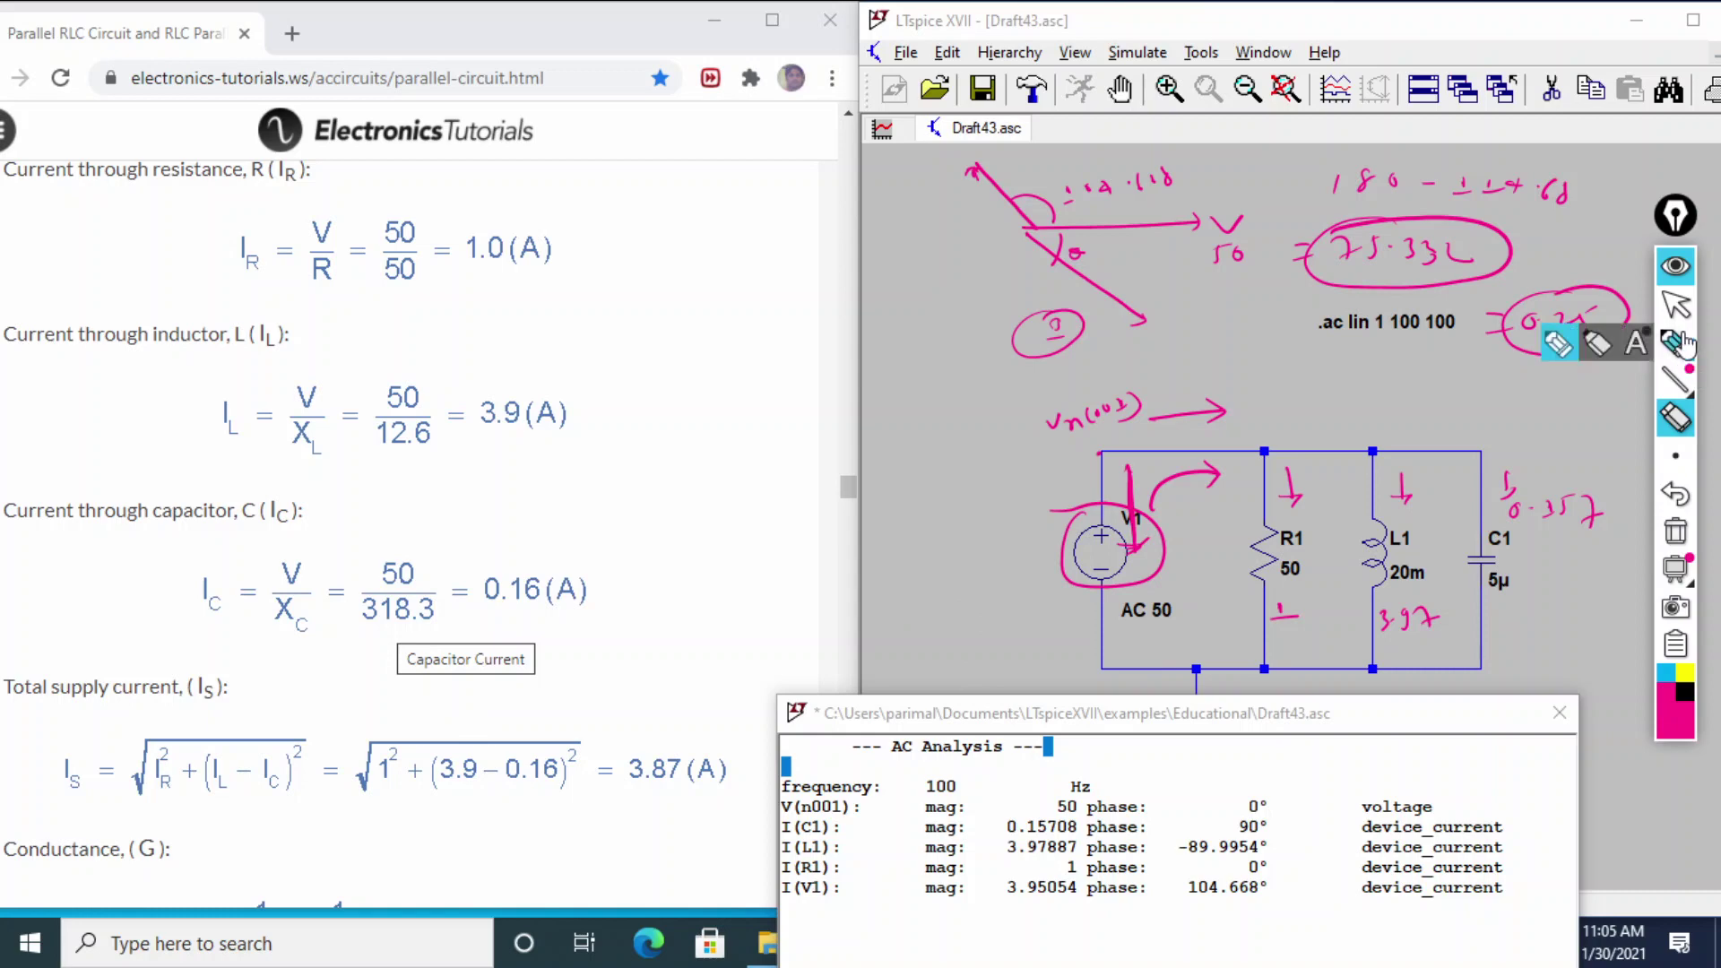
pyautogui.click(1675, 305)
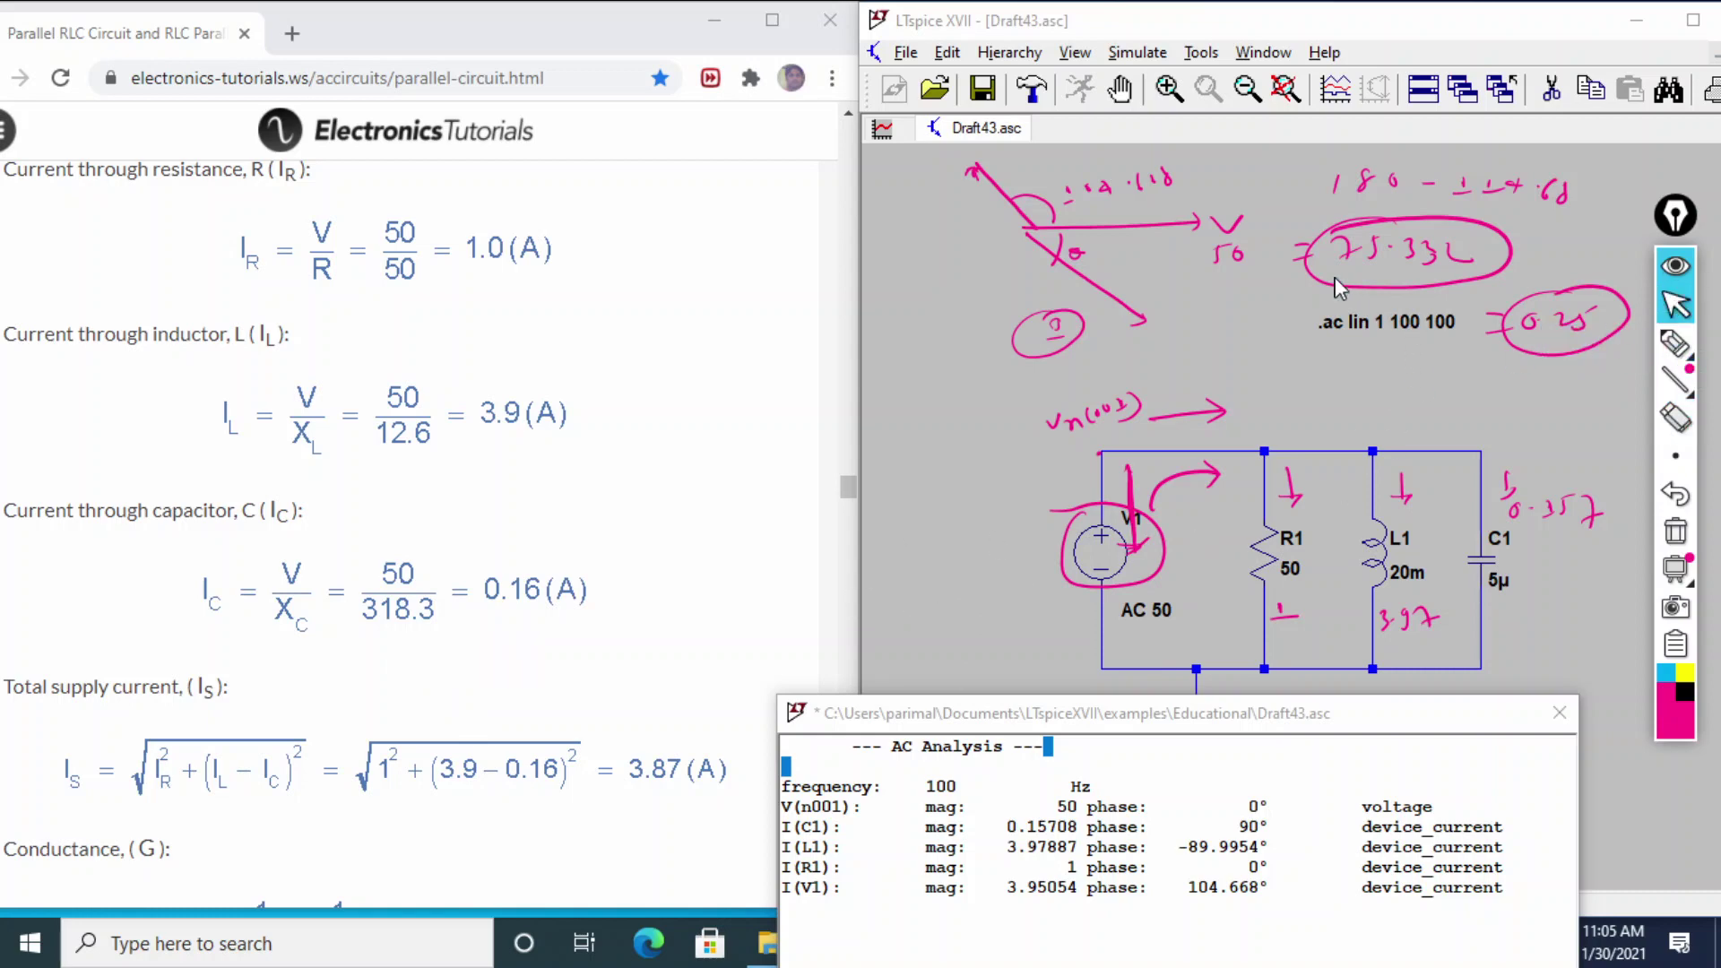
pyautogui.scroll(-5, 789, 466)
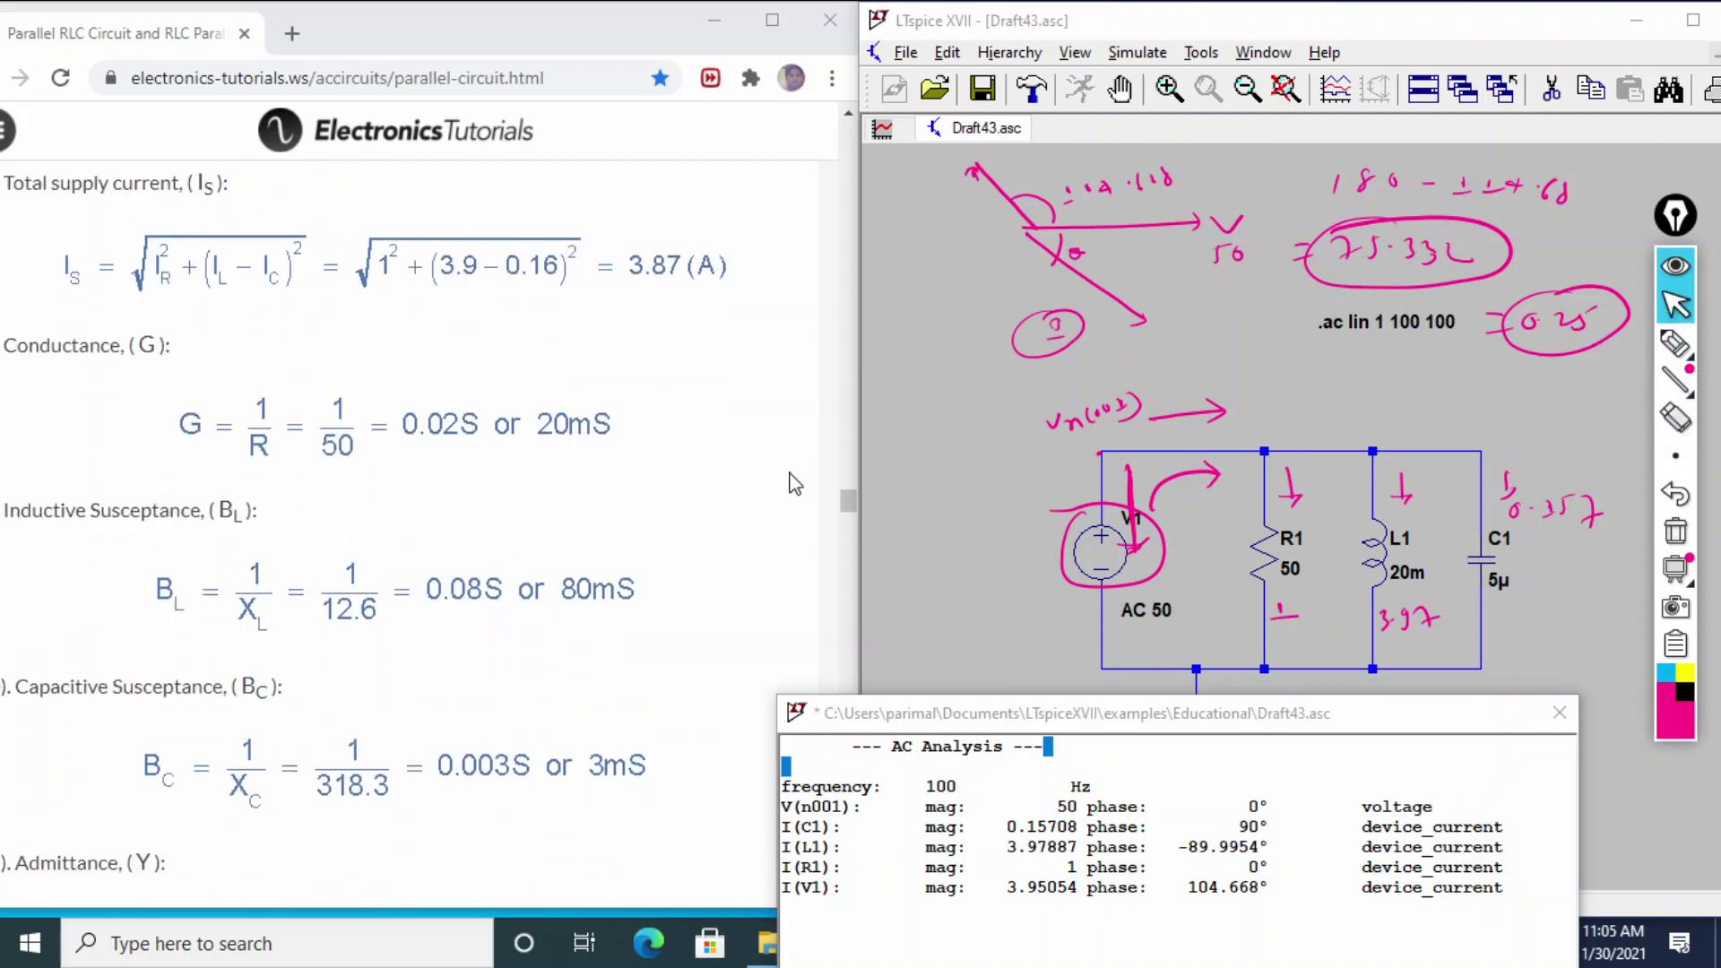
pyautogui.scroll(-6, 795, 484)
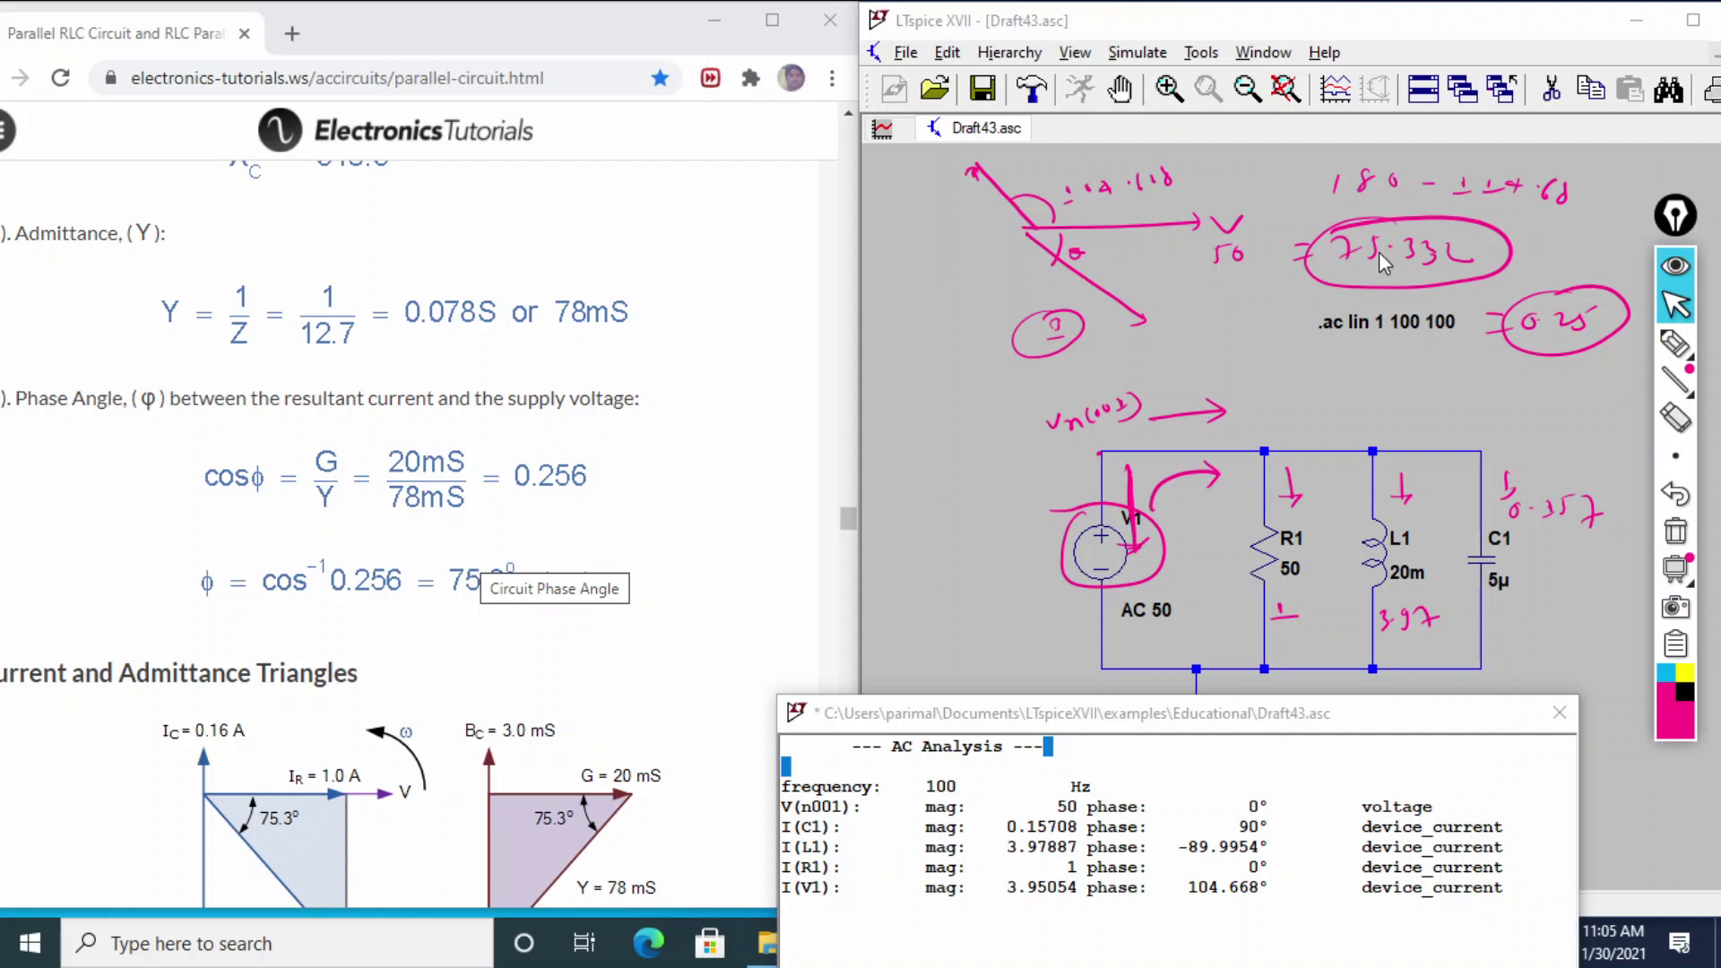
pyautogui.click(1674, 343)
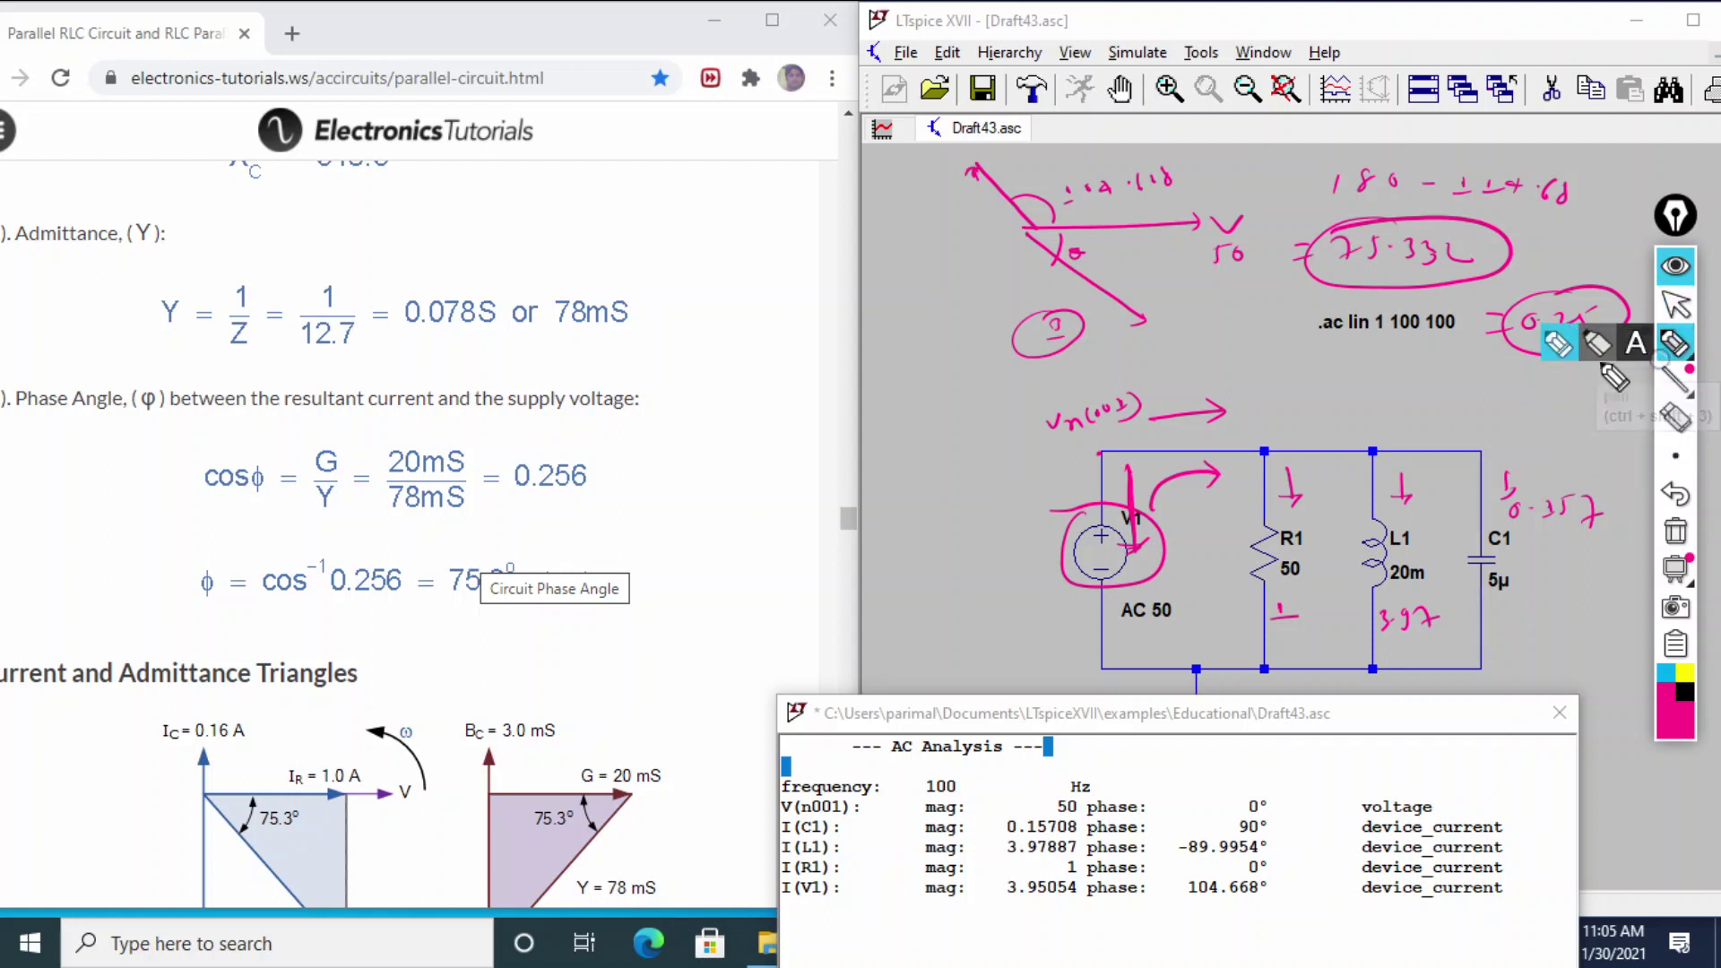
pyautogui.moveTo(1425, 224)
pyautogui.mouseDown()
pyautogui.moveTo(1371, 229)
pyautogui.moveTo(1318, 287)
pyautogui.moveTo(1543, 260)
pyautogui.moveTo(1380, 219)
pyautogui.mouseUp()
pyautogui.moveTo(1253, 338)
pyautogui.mouseDown()
pyautogui.moveTo(1346, 296)
pyautogui.moveTo(1337, 310)
pyautogui.mouseUp()
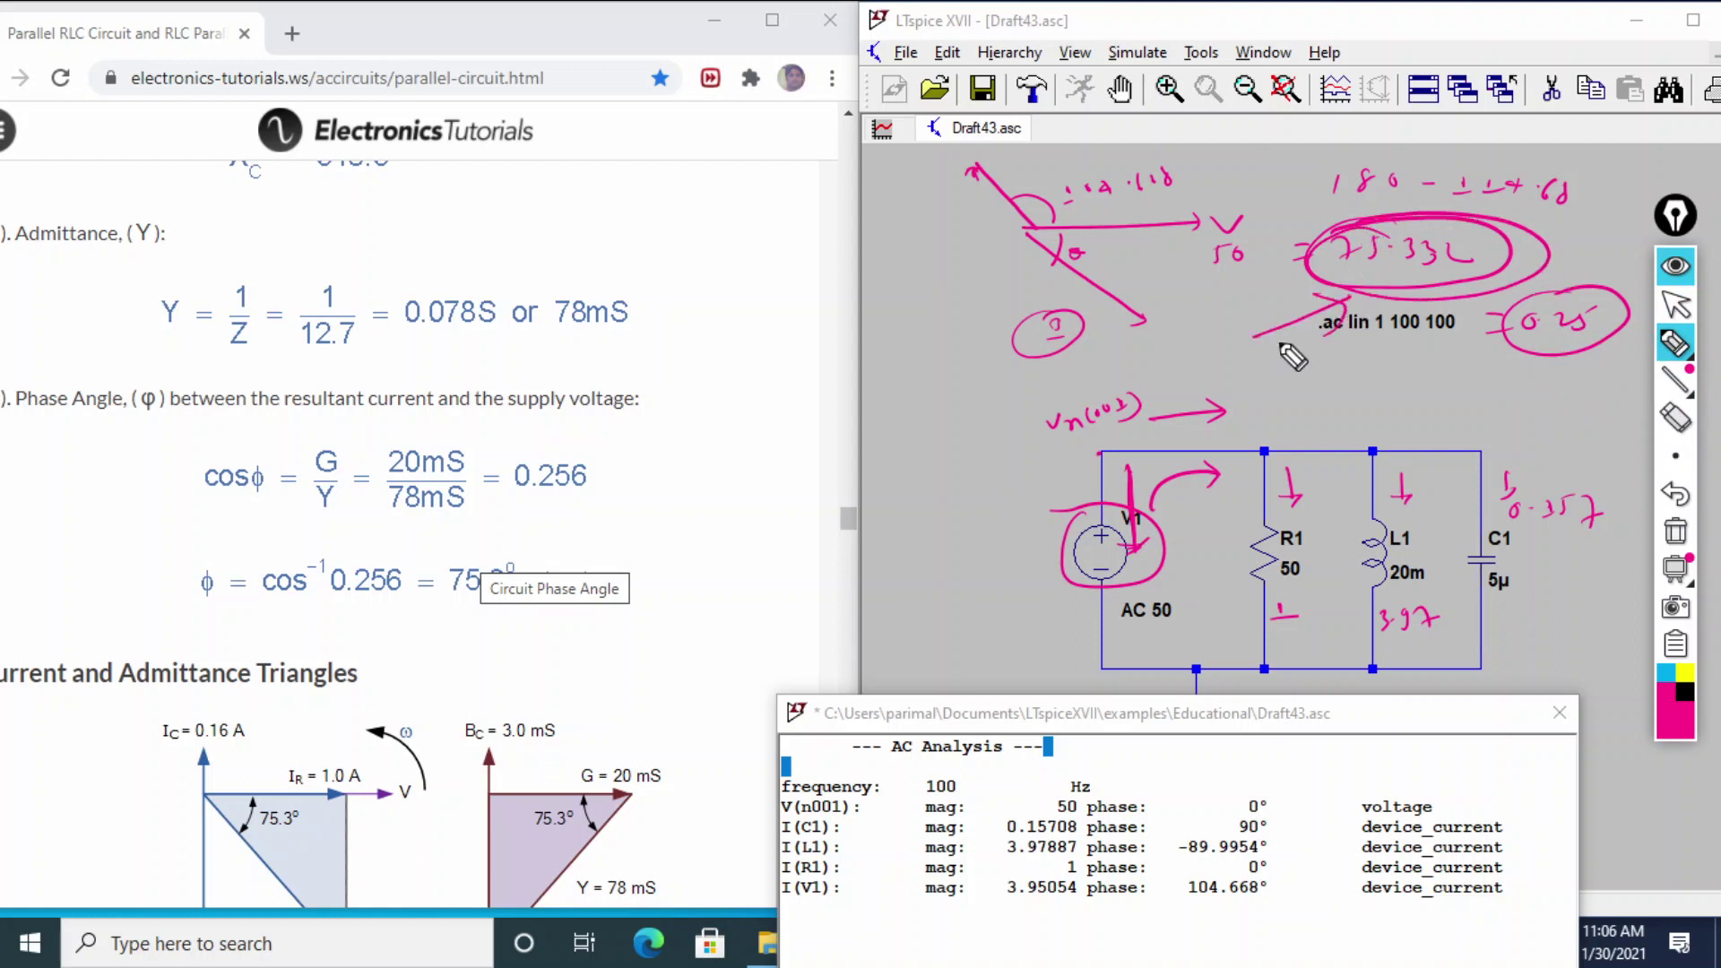
# Step: Box the V1 current's magnitude and phase in the AC results and underline both values
pyautogui.moveTo(990, 918); pyautogui.dragTo(1280, 899)
pyautogui.moveTo(990, 923)
pyautogui.mouseDown()
pyautogui.moveTo(986, 896)
pyautogui.moveTo(1076, 882)
pyautogui.moveTo(1291, 883)
pyautogui.moveTo(1015, 912)
pyautogui.mouseUp()
pyautogui.moveTo(1250, 907); pyautogui.dragTo(1255, 906)
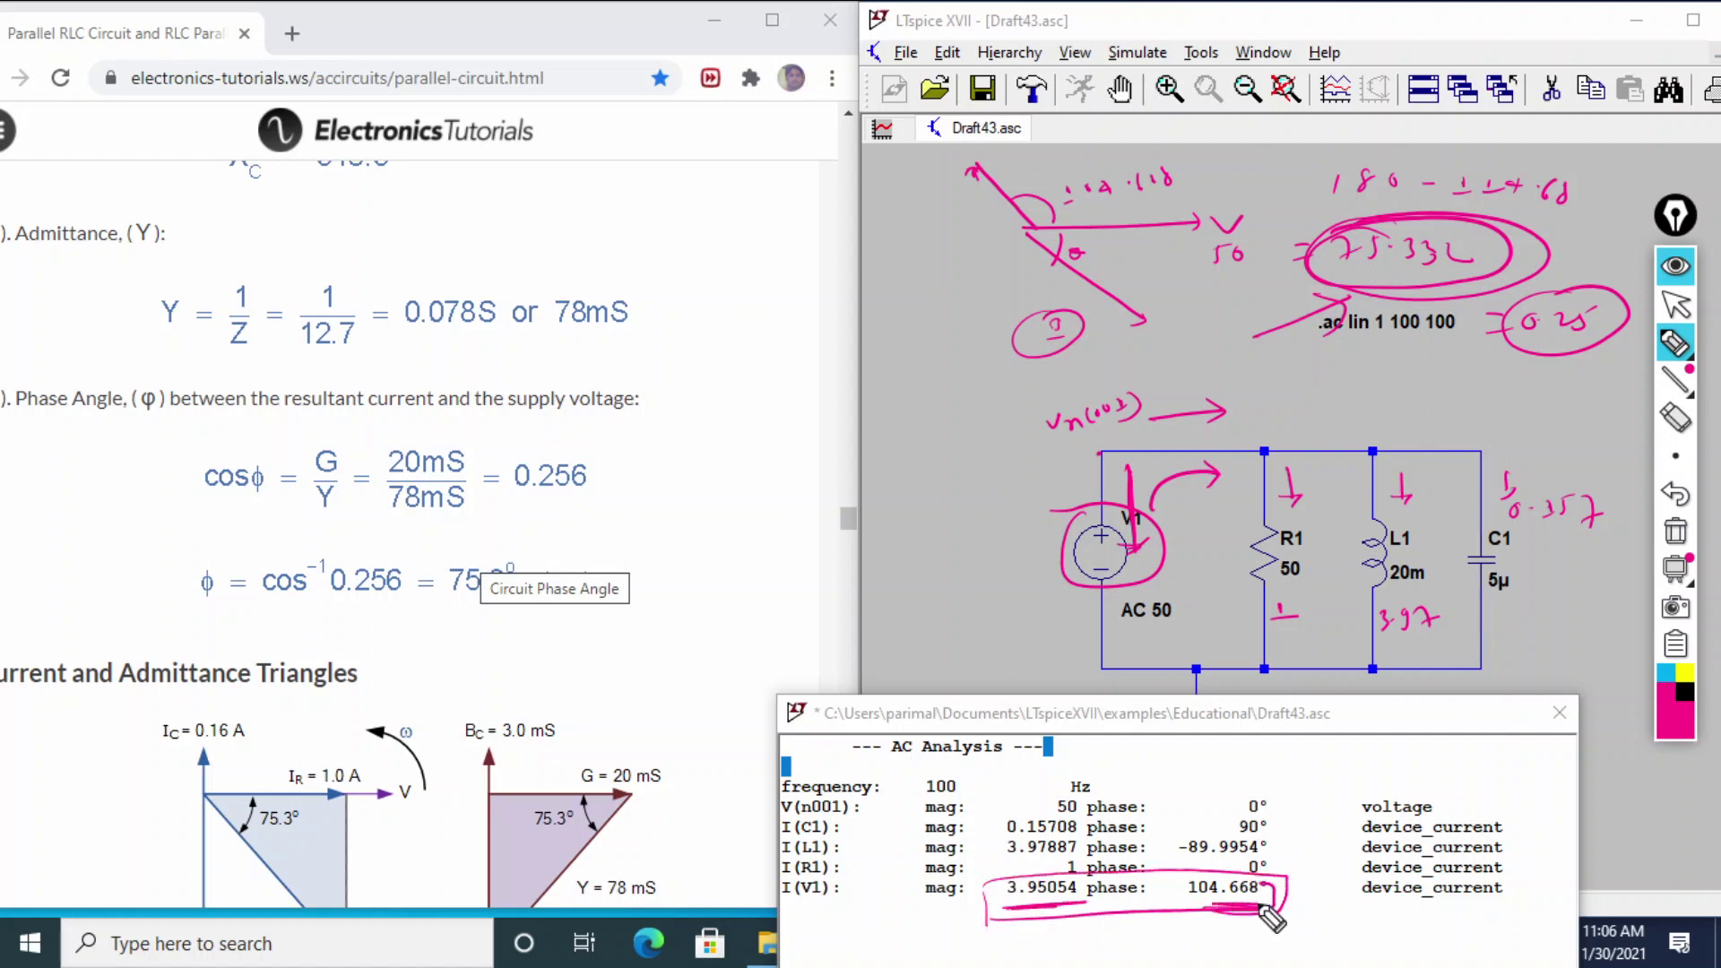
# Step: Retrace both current phasors and the downward arrow at V1, and circle the handwritten 75.332 once more
pyautogui.moveTo(1037, 233)
pyautogui.mouseDown()
pyautogui.moveTo(967, 155)
pyautogui.moveTo(1041, 218)
pyautogui.mouseUp()
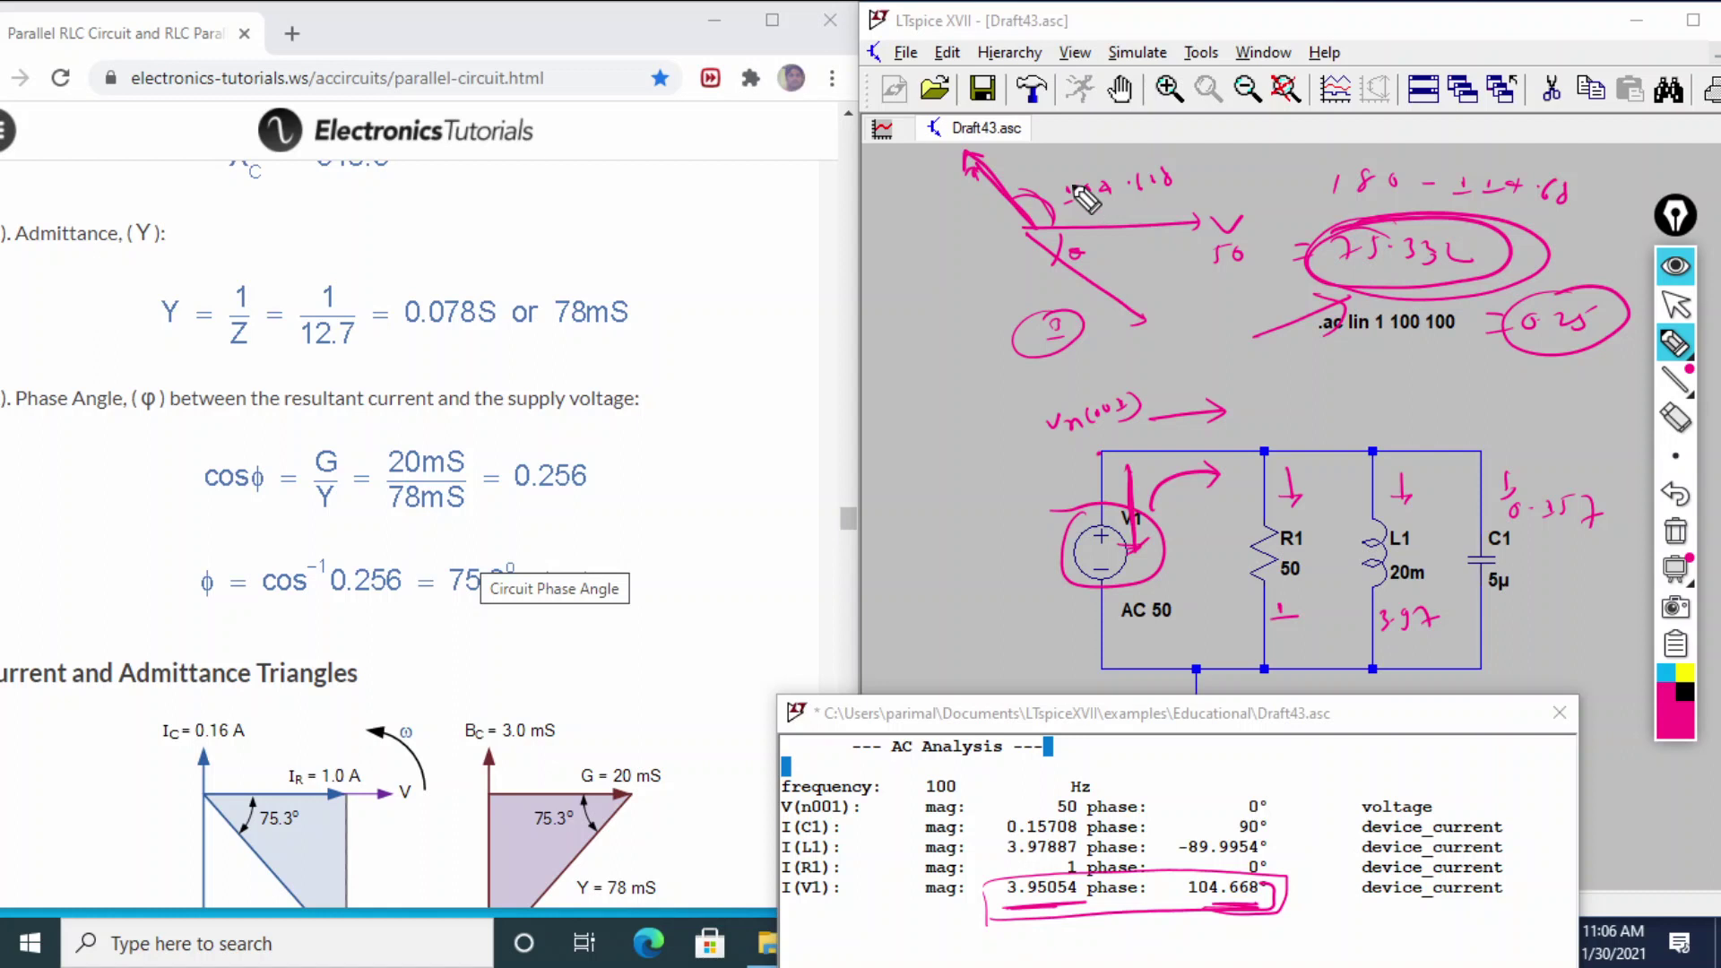
pyautogui.moveTo(1140, 515)
pyautogui.mouseDown()
pyautogui.moveTo(1126, 472)
pyautogui.moveTo(1129, 547)
pyautogui.moveTo(1147, 556)
pyautogui.mouseUp()
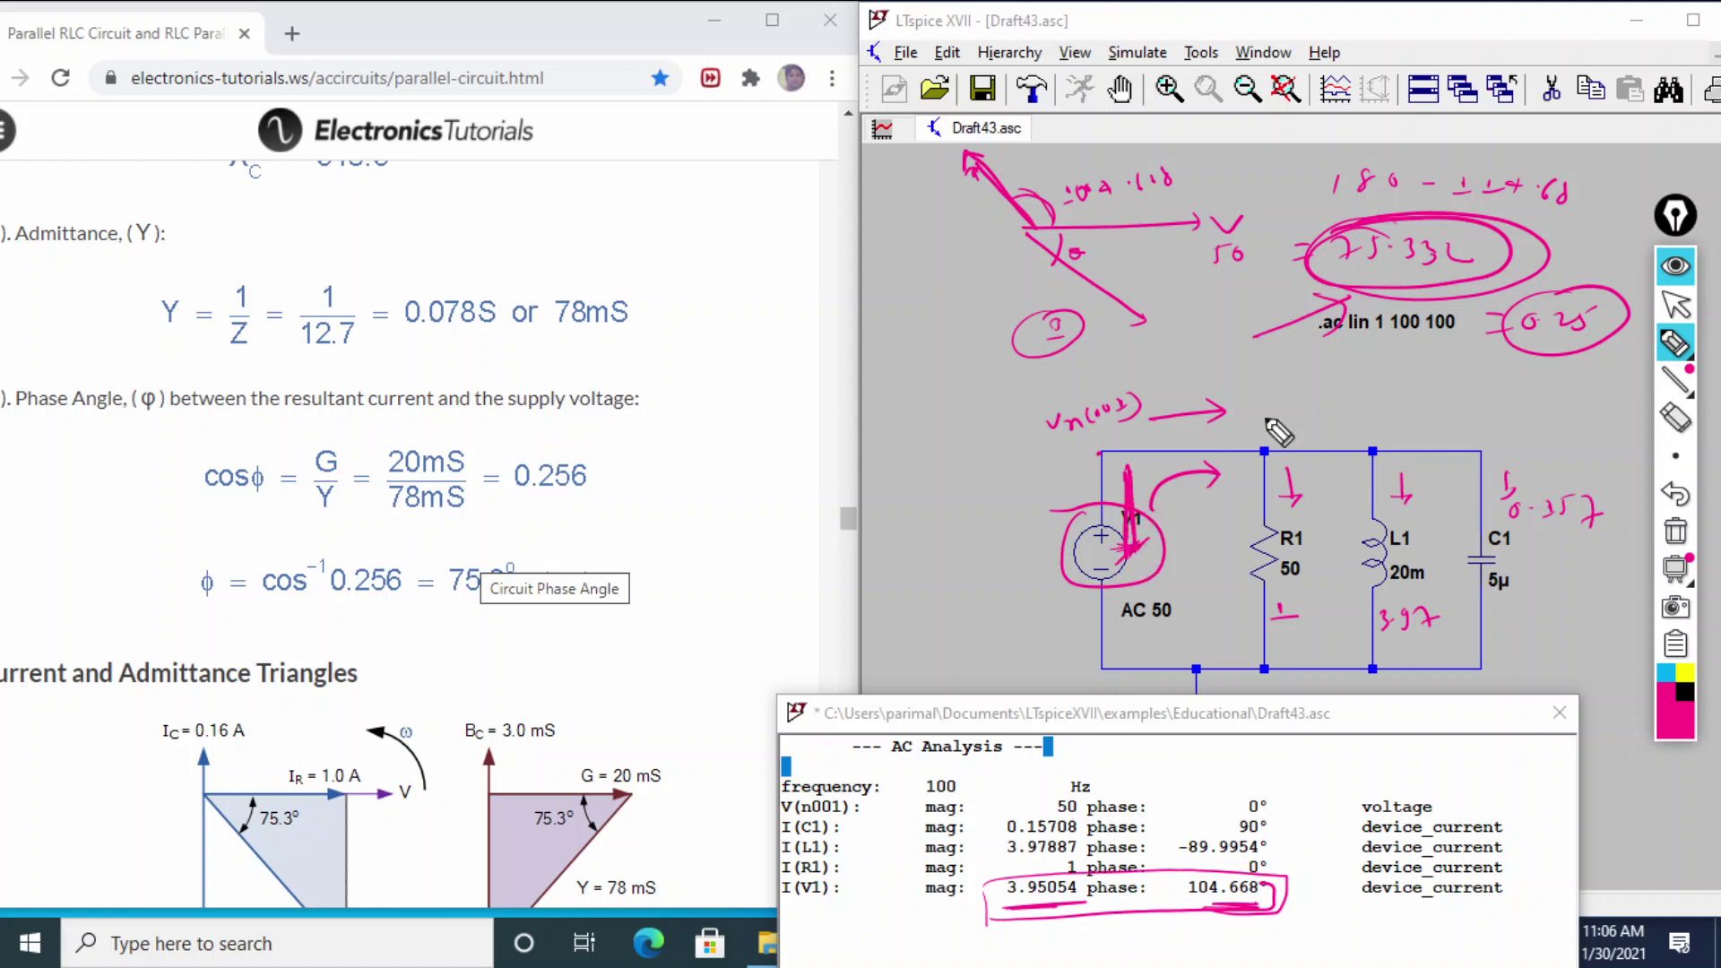
pyautogui.moveTo(1026, 241); pyautogui.dragTo(1161, 333)
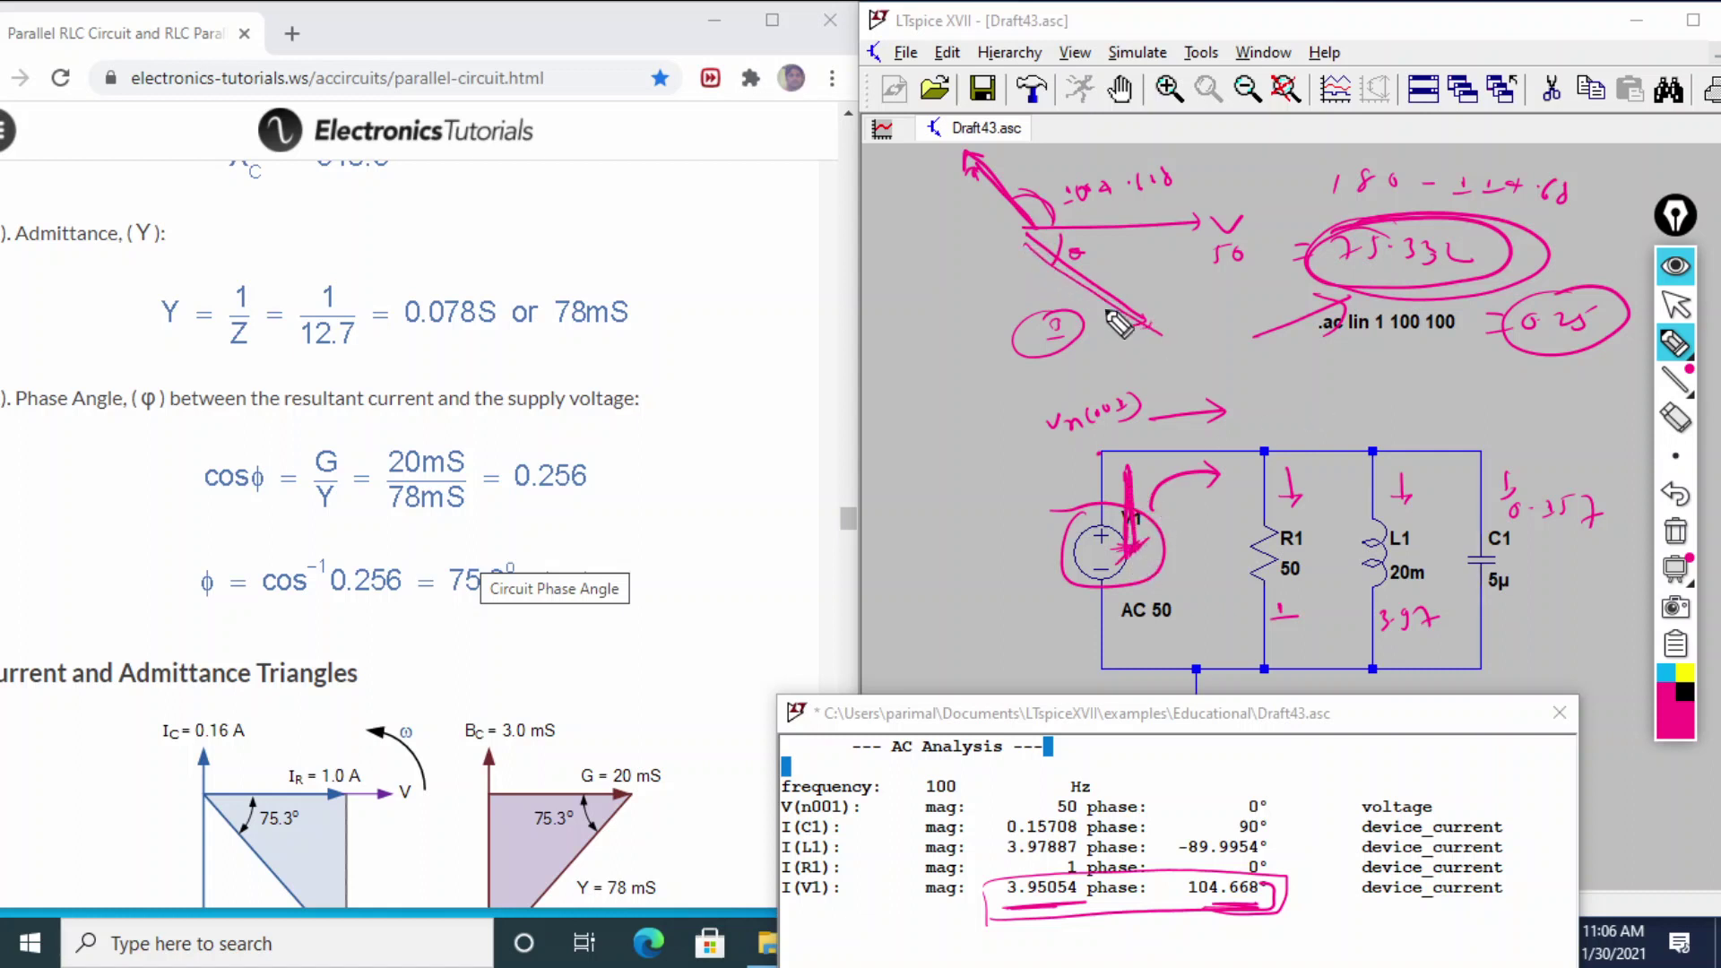
pyautogui.moveTo(1371, 304)
pyautogui.mouseDown()
pyautogui.moveTo(1323, 274)
pyautogui.moveTo(1554, 264)
pyautogui.moveTo(1371, 212)
pyautogui.mouseUp()
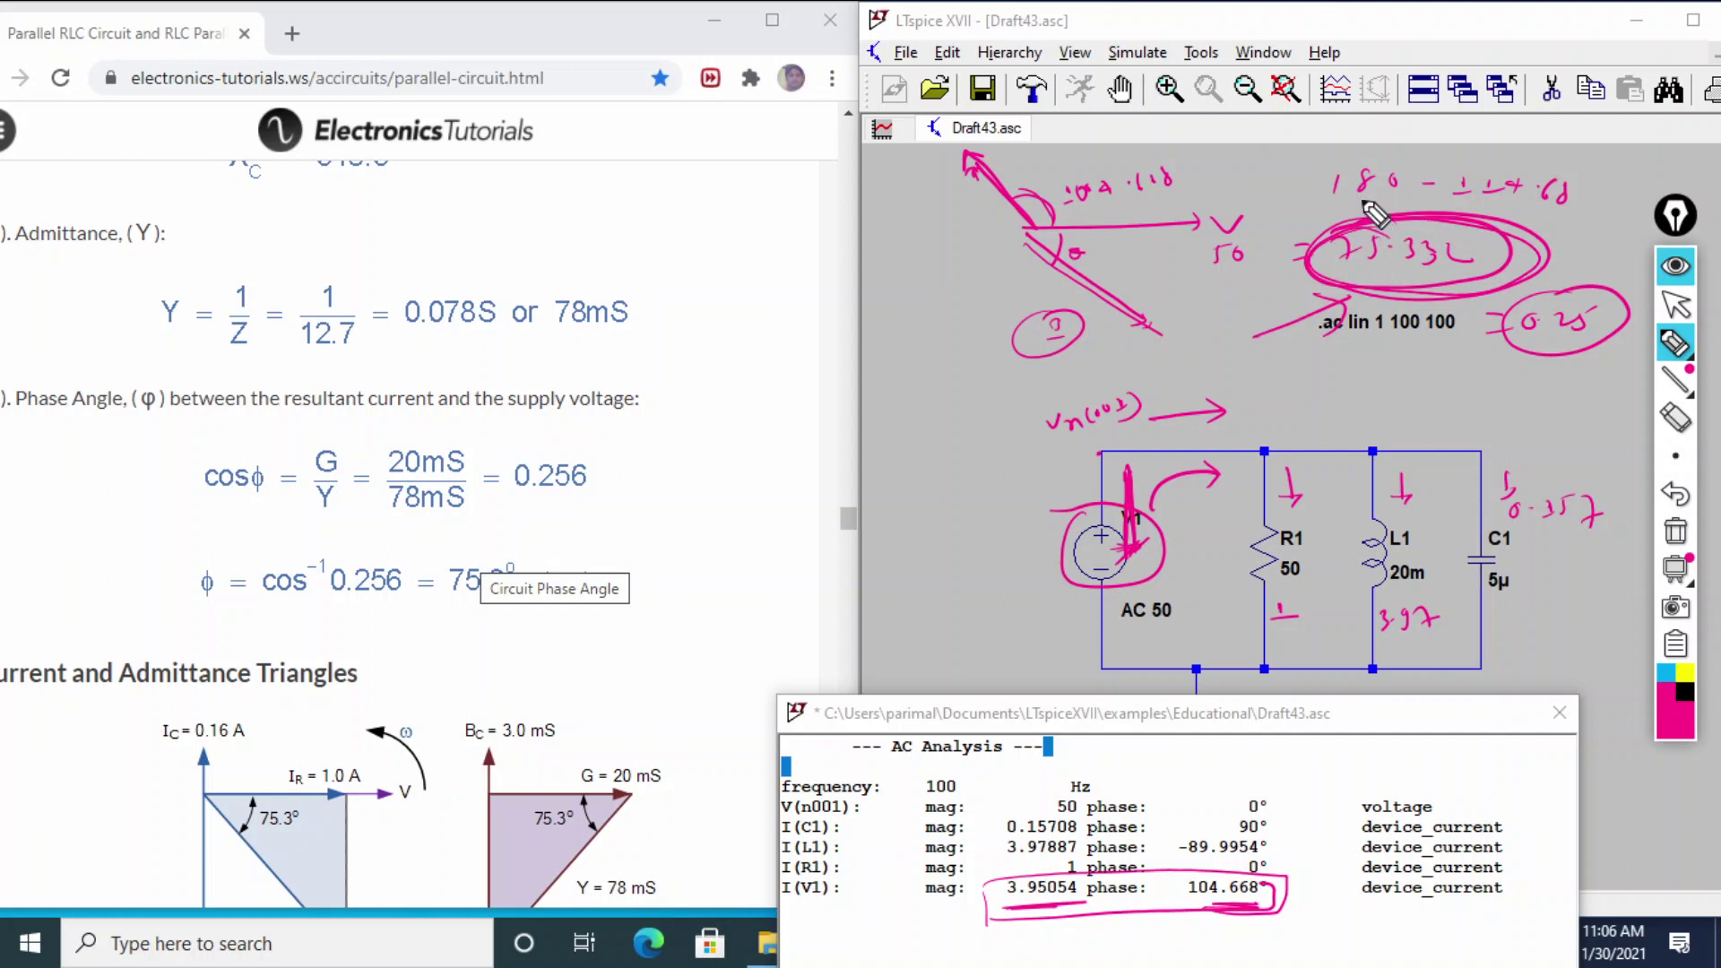
# Step: Clear all pen annotations from the screen and close the AC analysis results window
pyautogui.click(1653, 330)
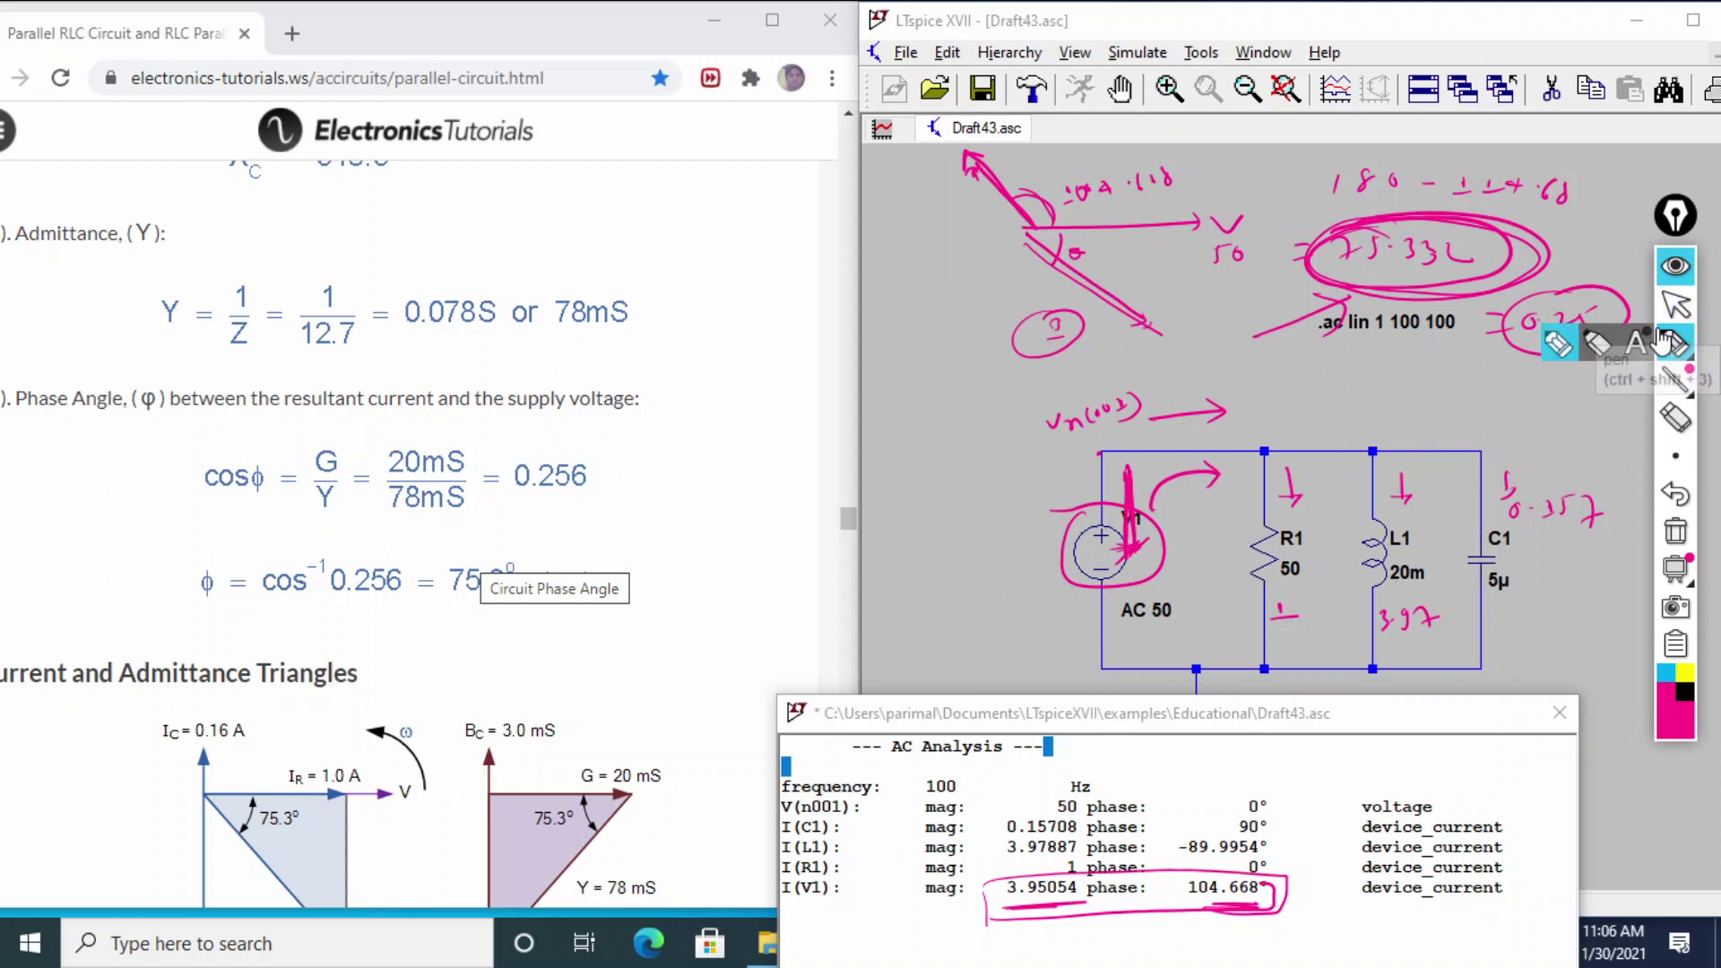
pyautogui.click(1678, 535)
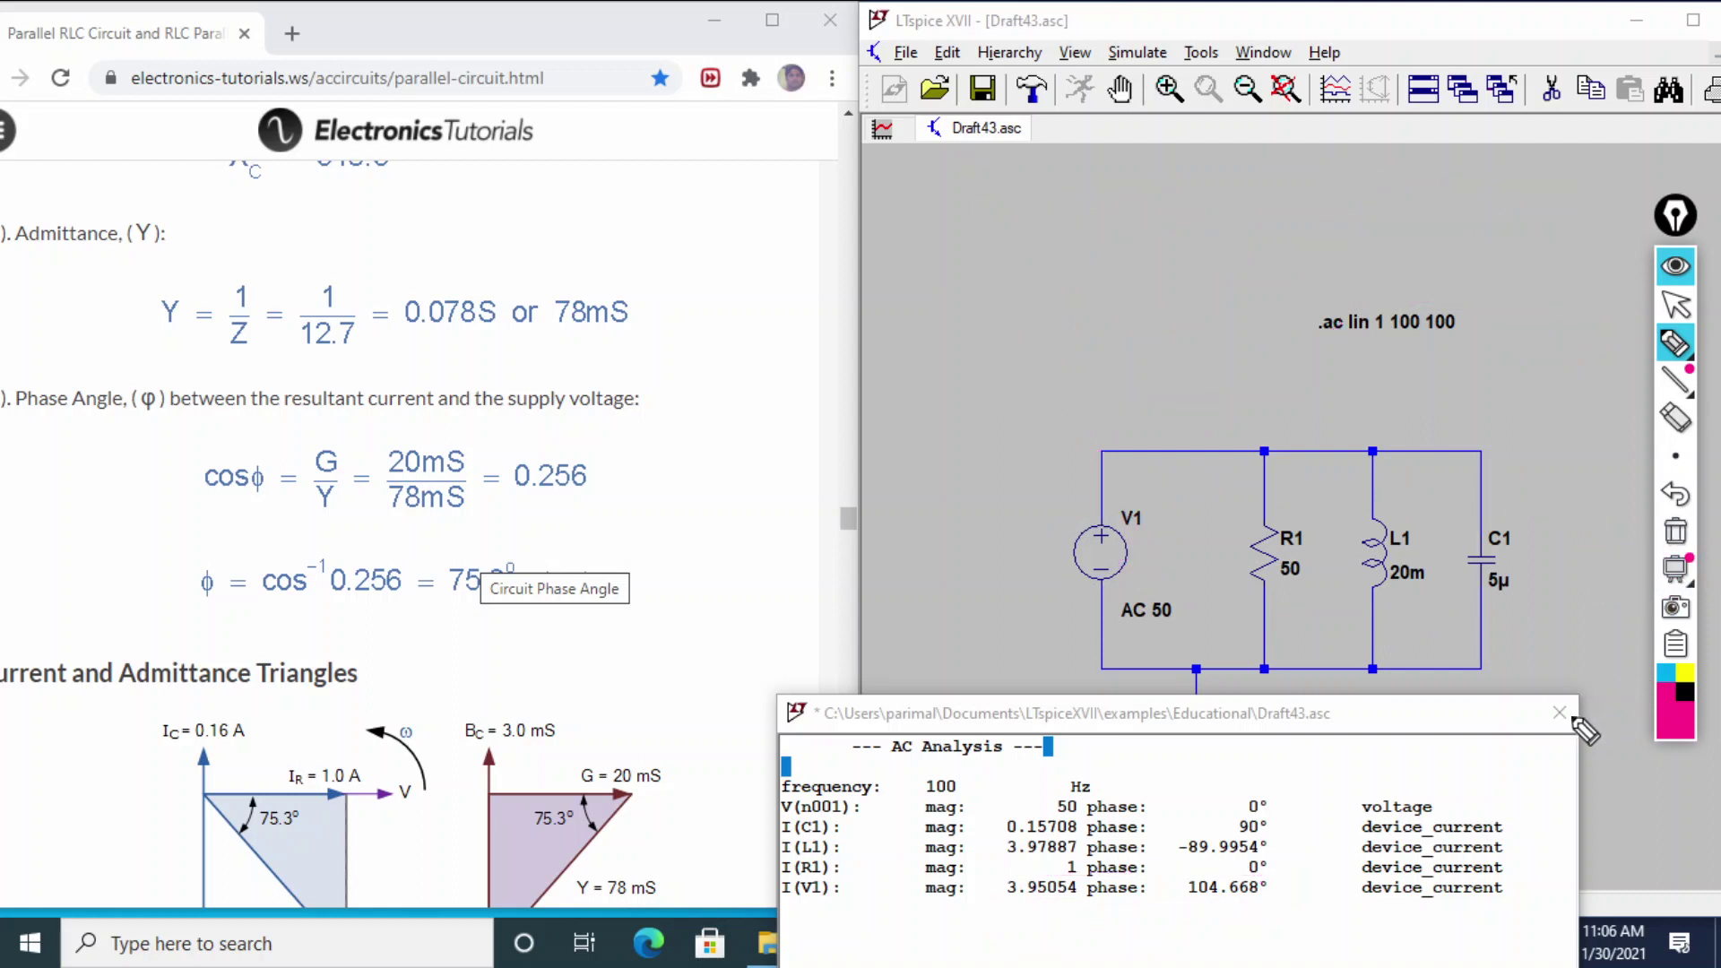
pyautogui.click(1675, 305)
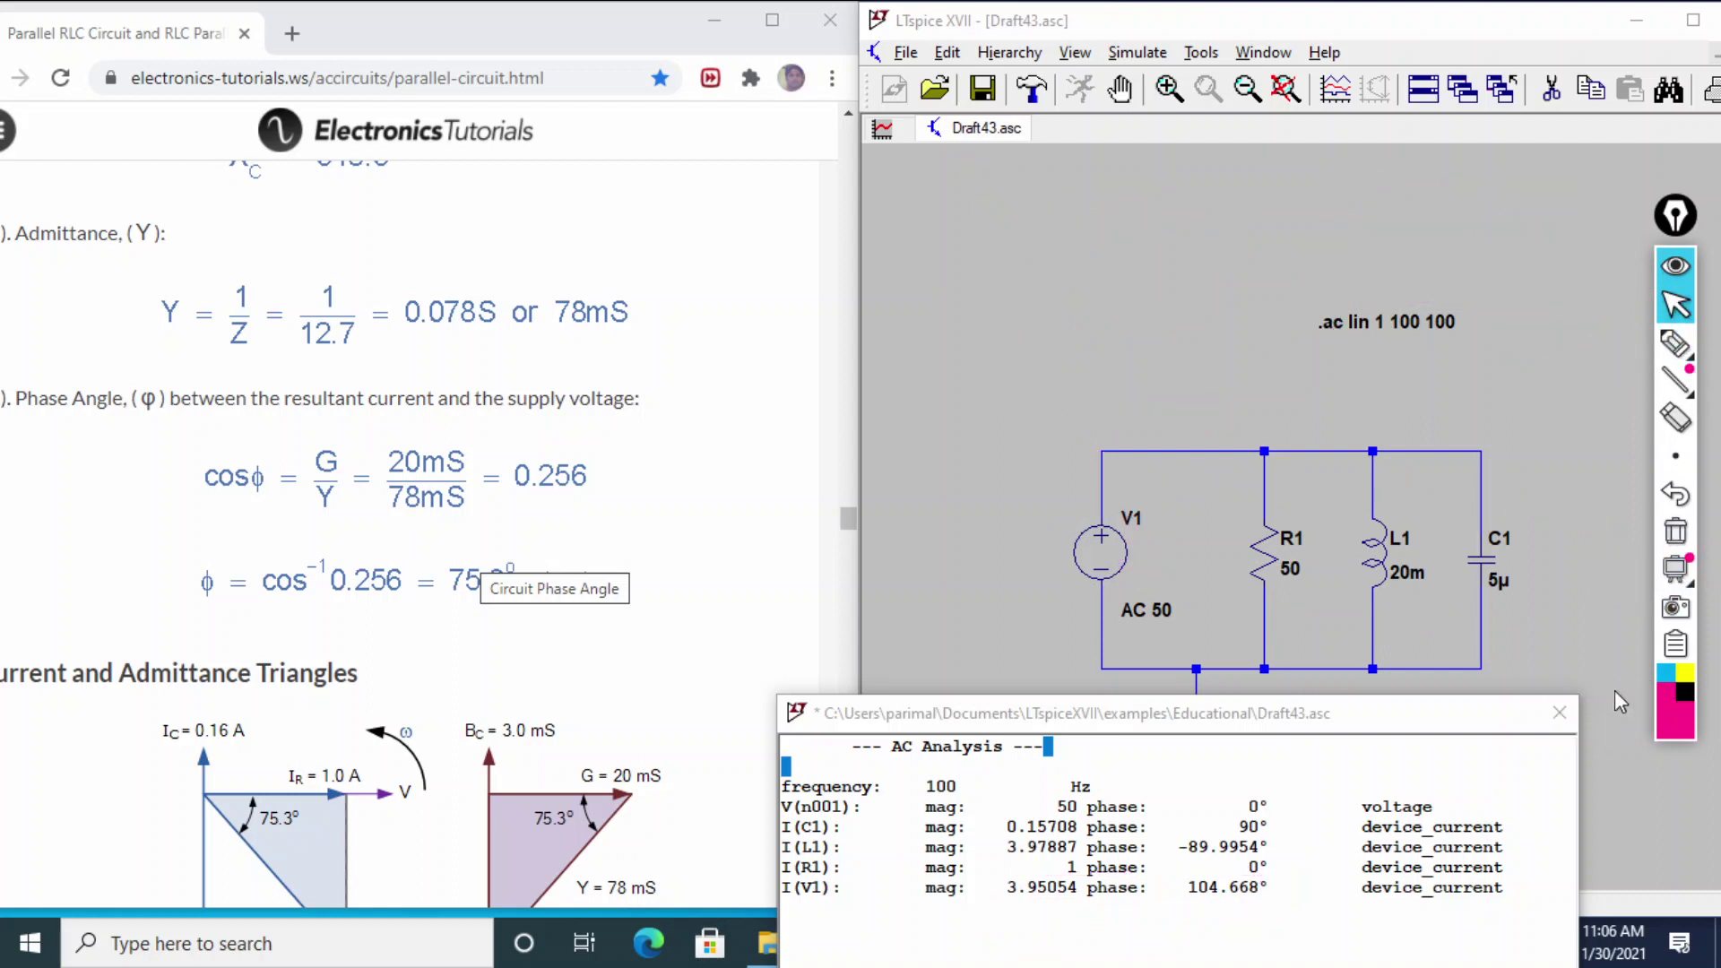
pyautogui.click(1559, 713)
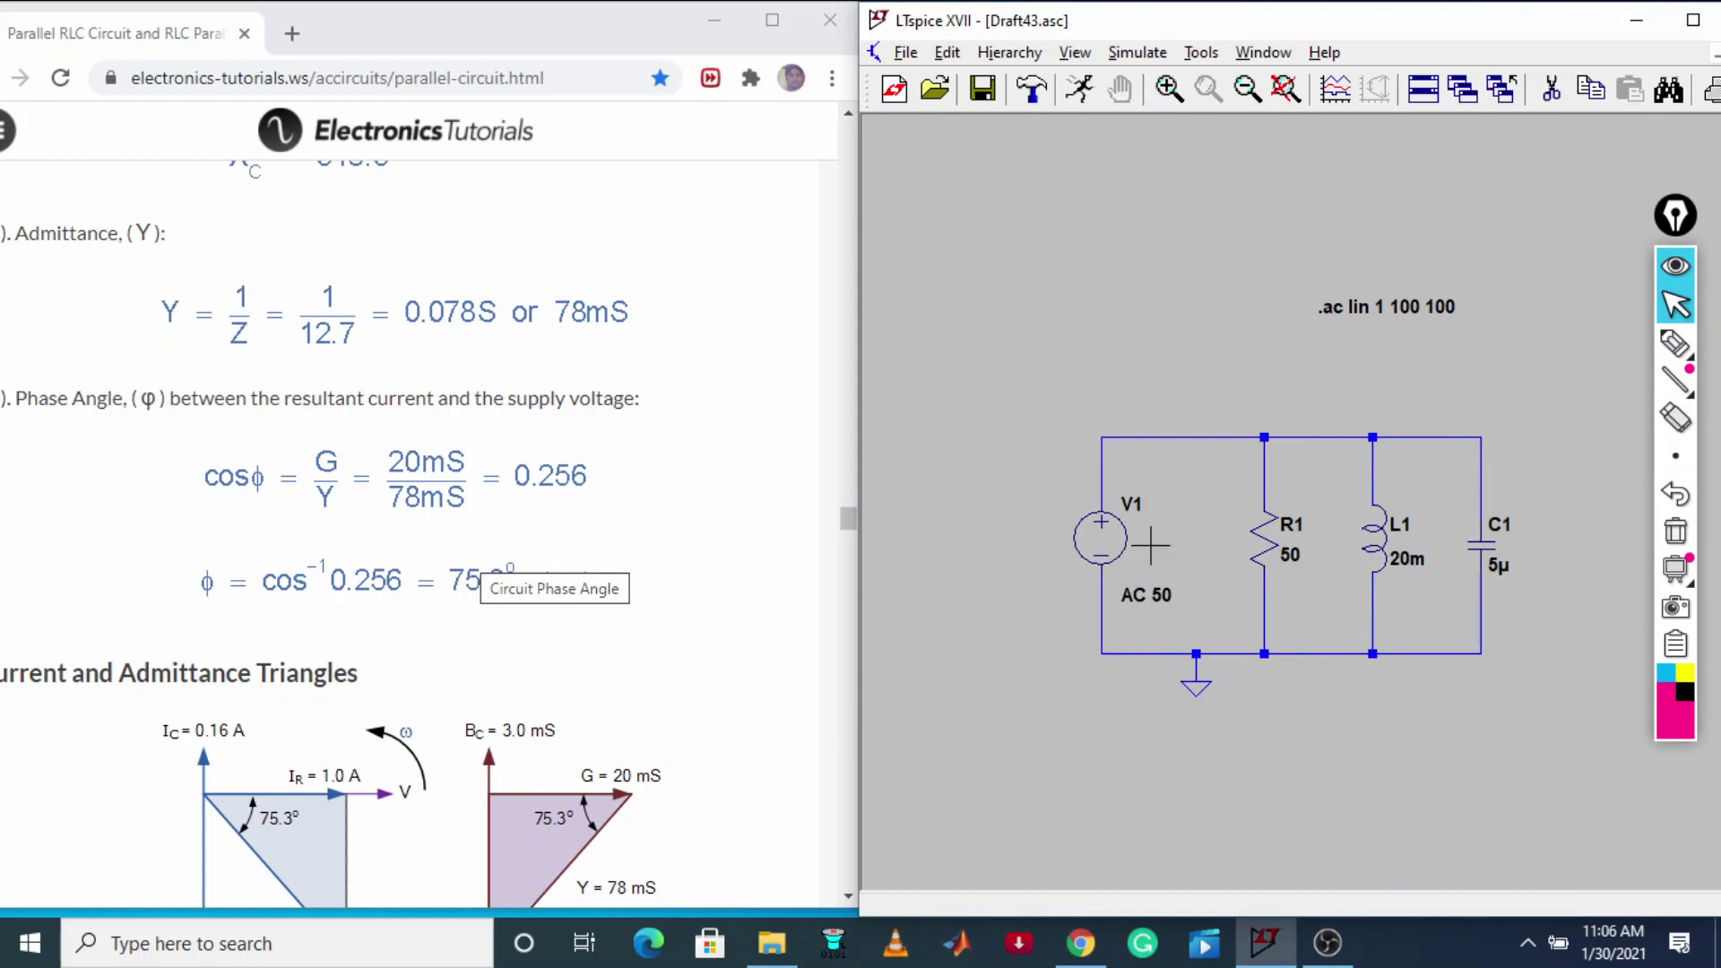
# Step: Maximize the schematic window and change V1 to a SINE source with 50 V amplitude and 100 Hz frequency
pyautogui.click(1690, 22)
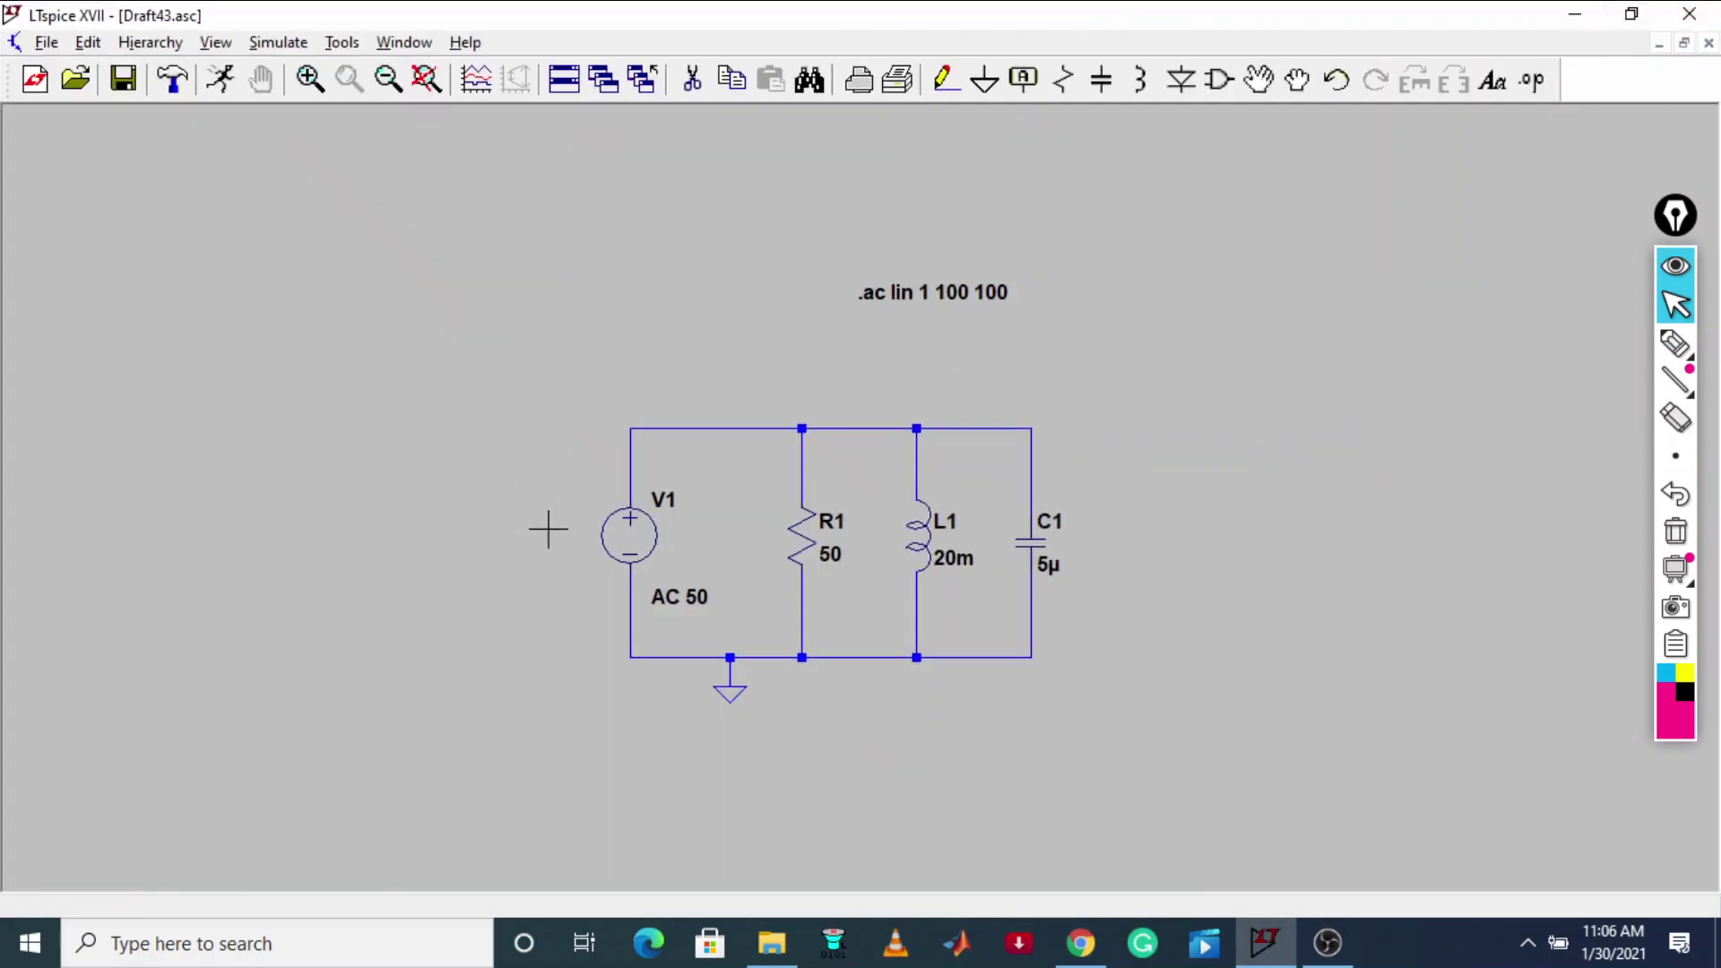
pyautogui.rightClick(665, 550)
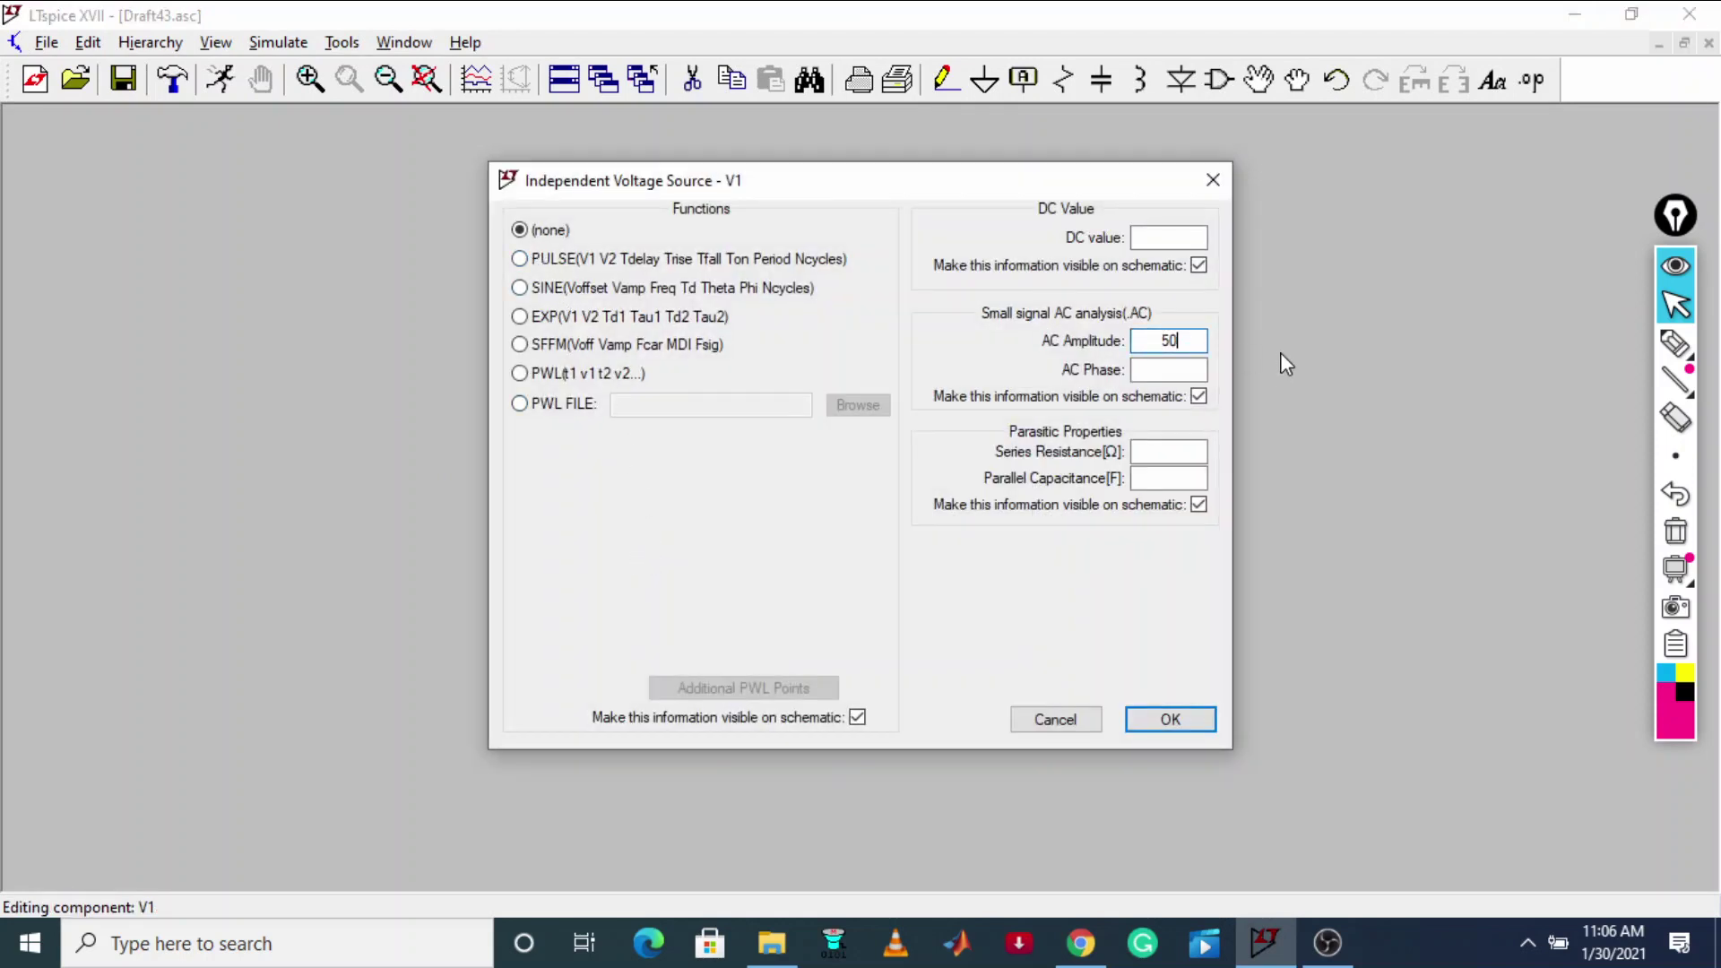
pyautogui.click(519, 289)
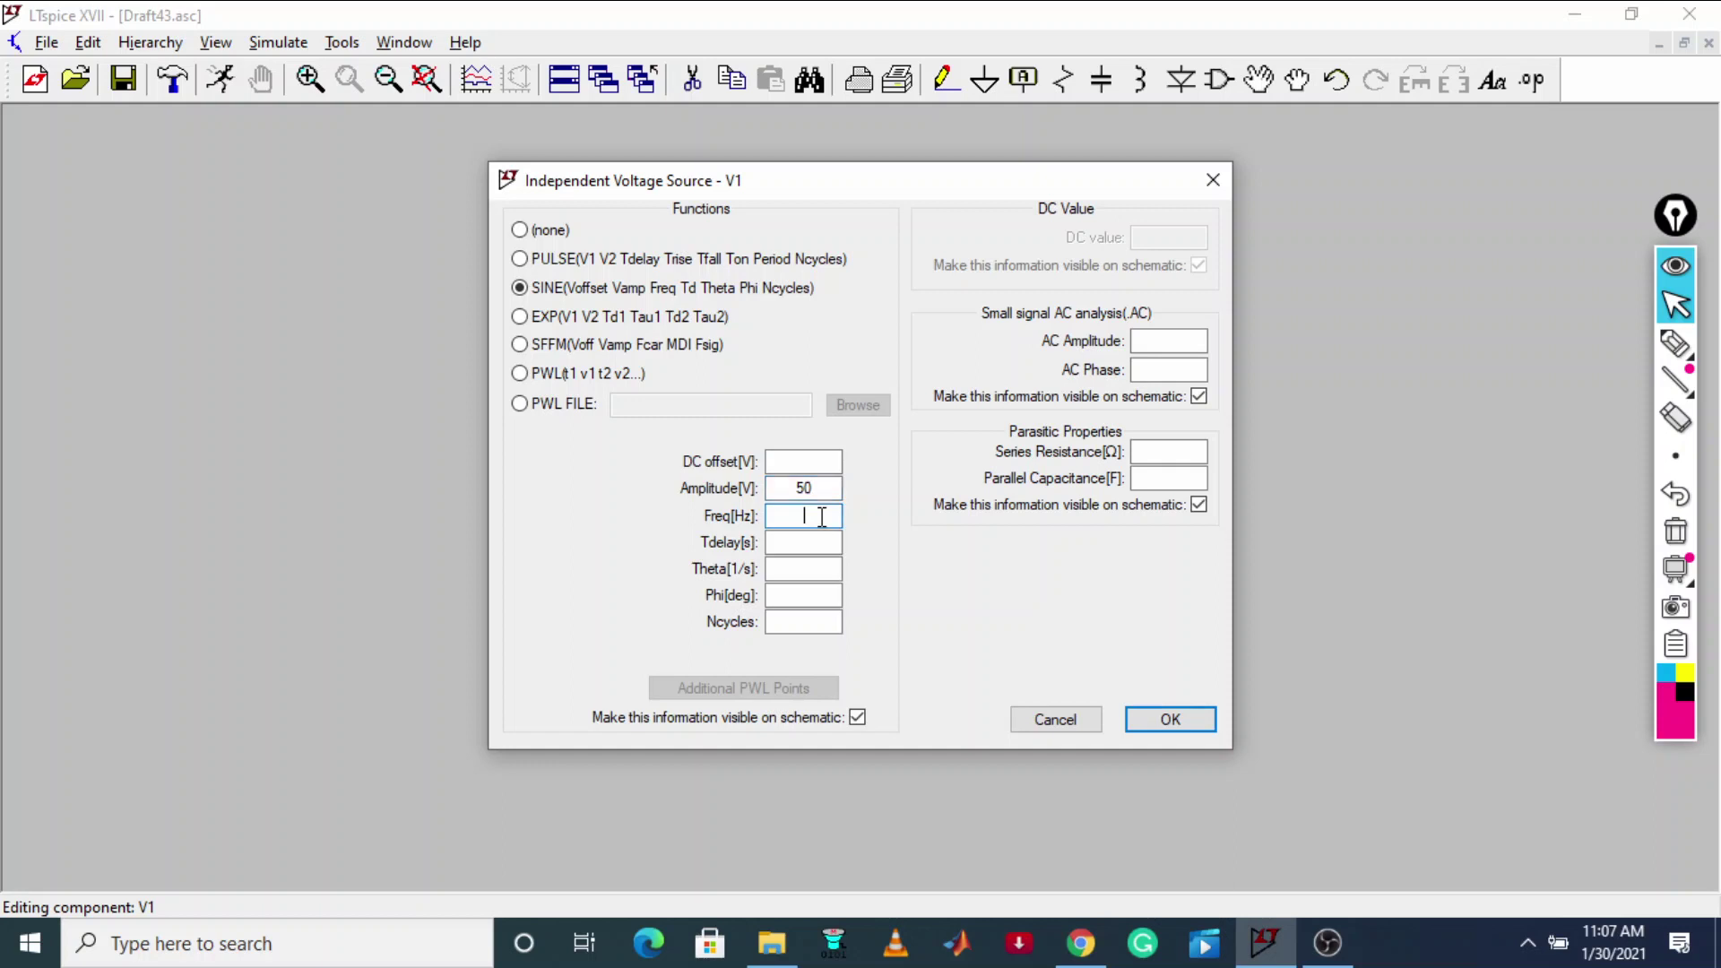
pyautogui.click(1176, 723)
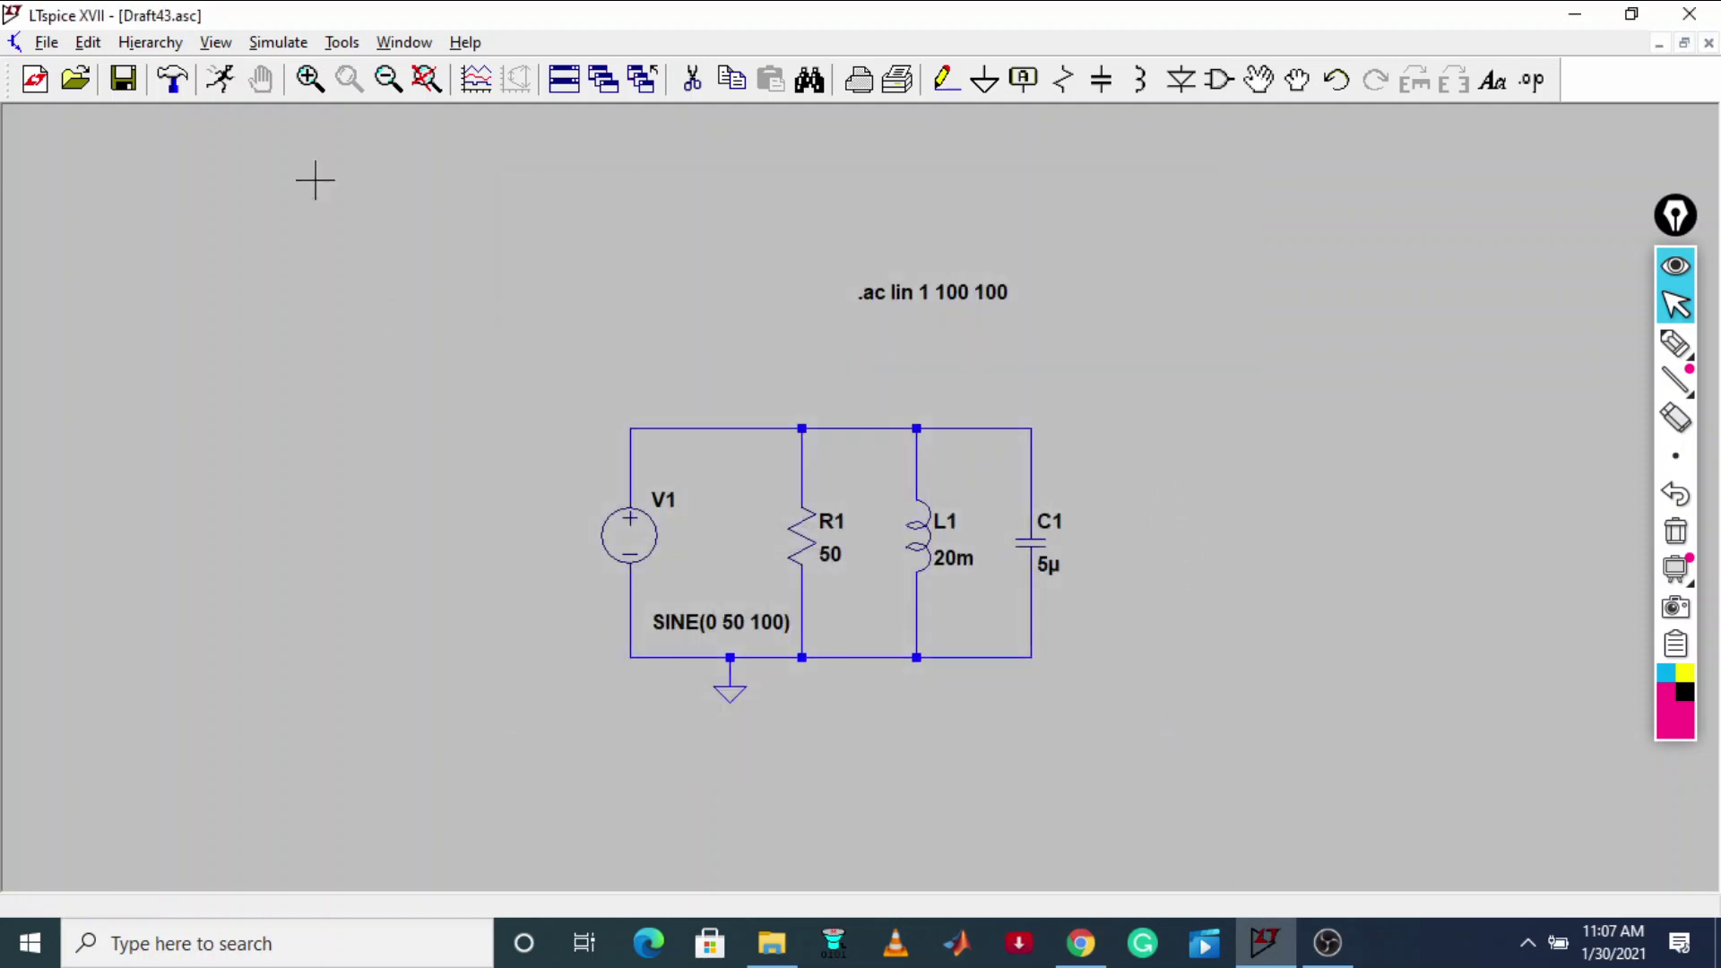
# Step: Set up a transient analysis with stop time 100m and external DC supplies starting at 0V, placing its directive beside the AC directive
pyautogui.click(285, 43)
pyautogui.click(385, 299)
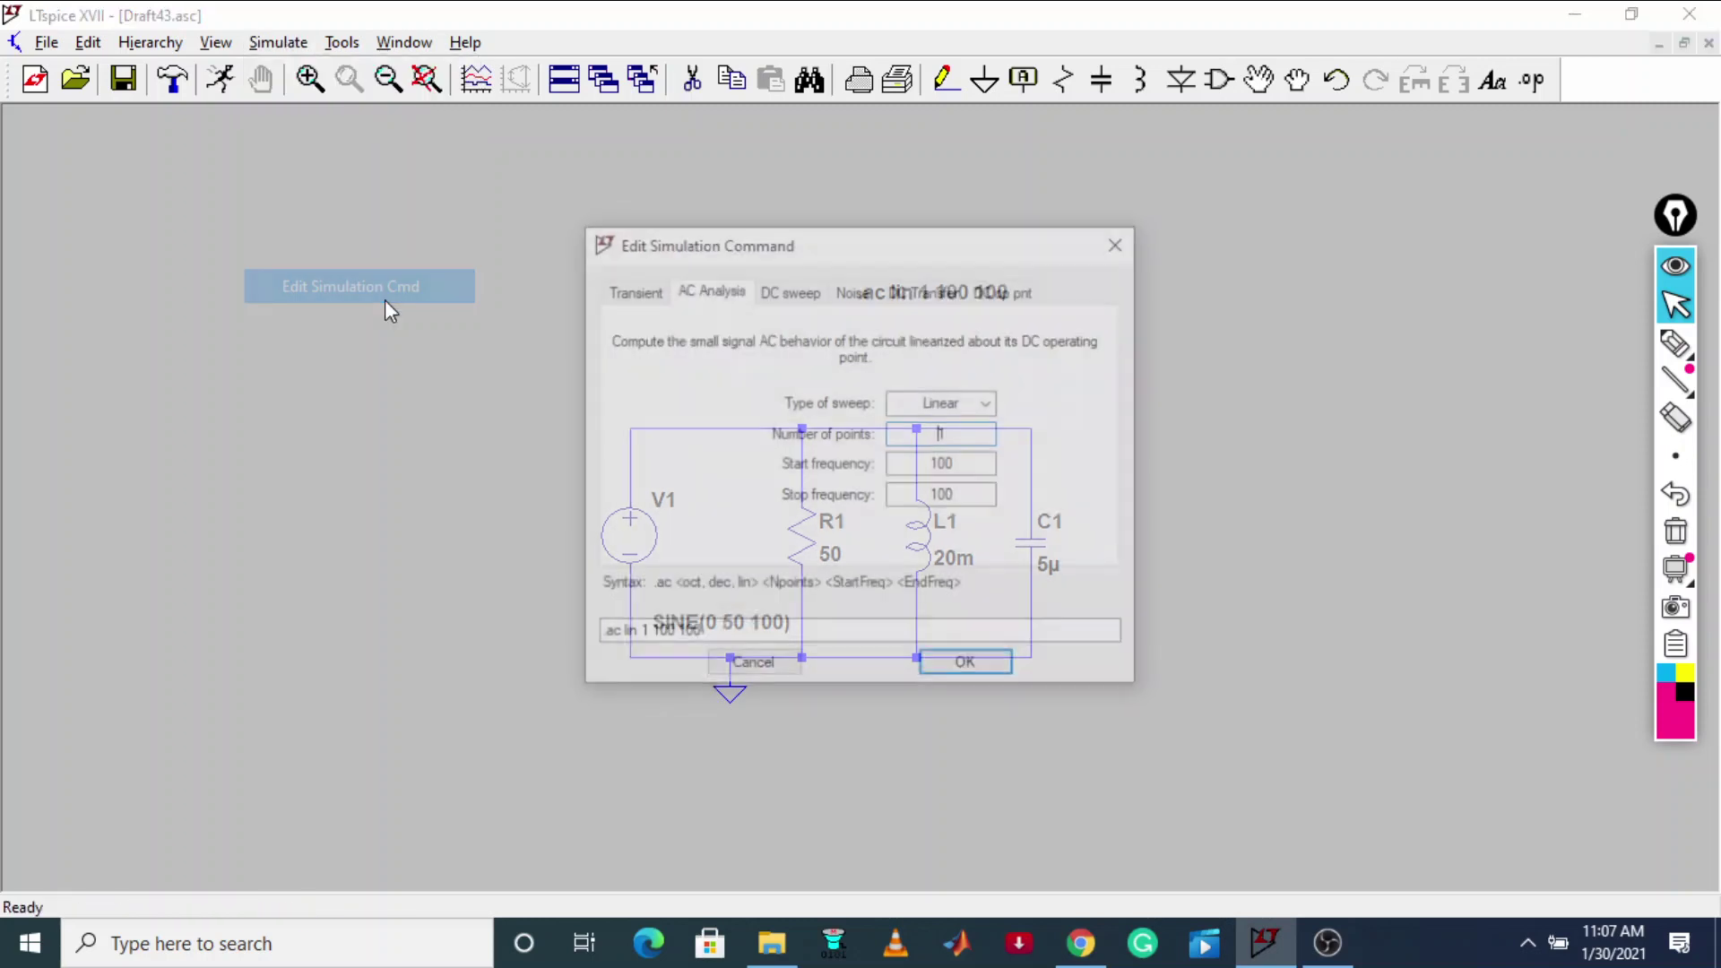
pyautogui.click(621, 295)
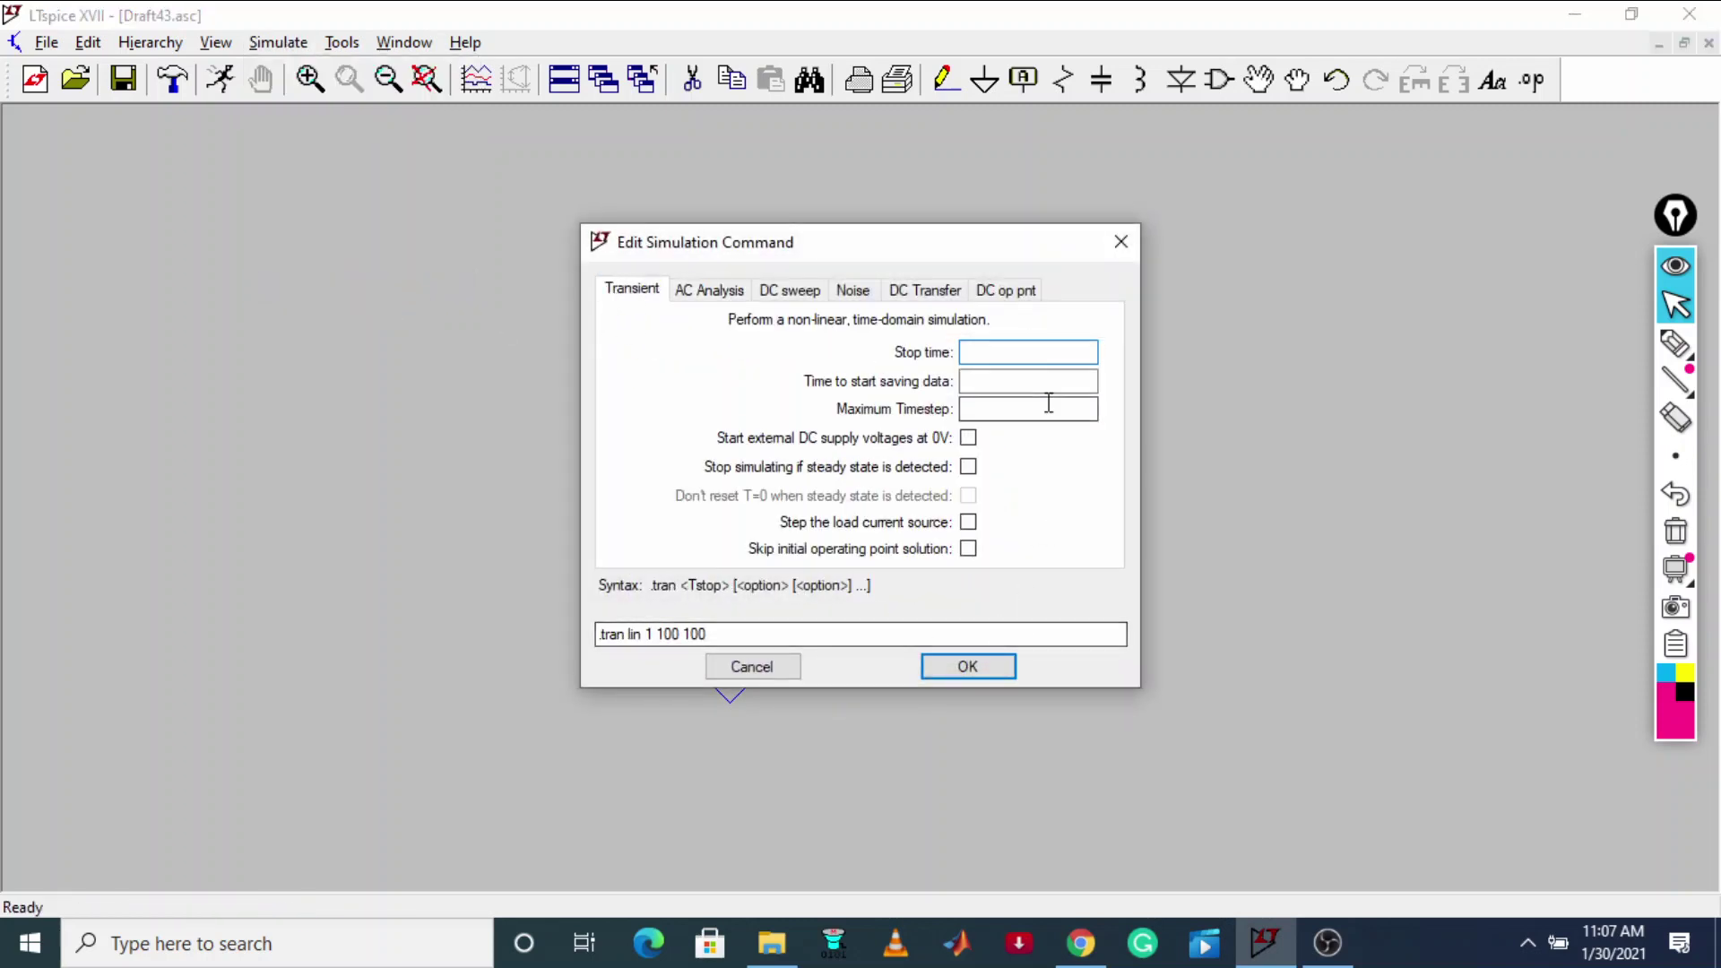
pyautogui.write('100')
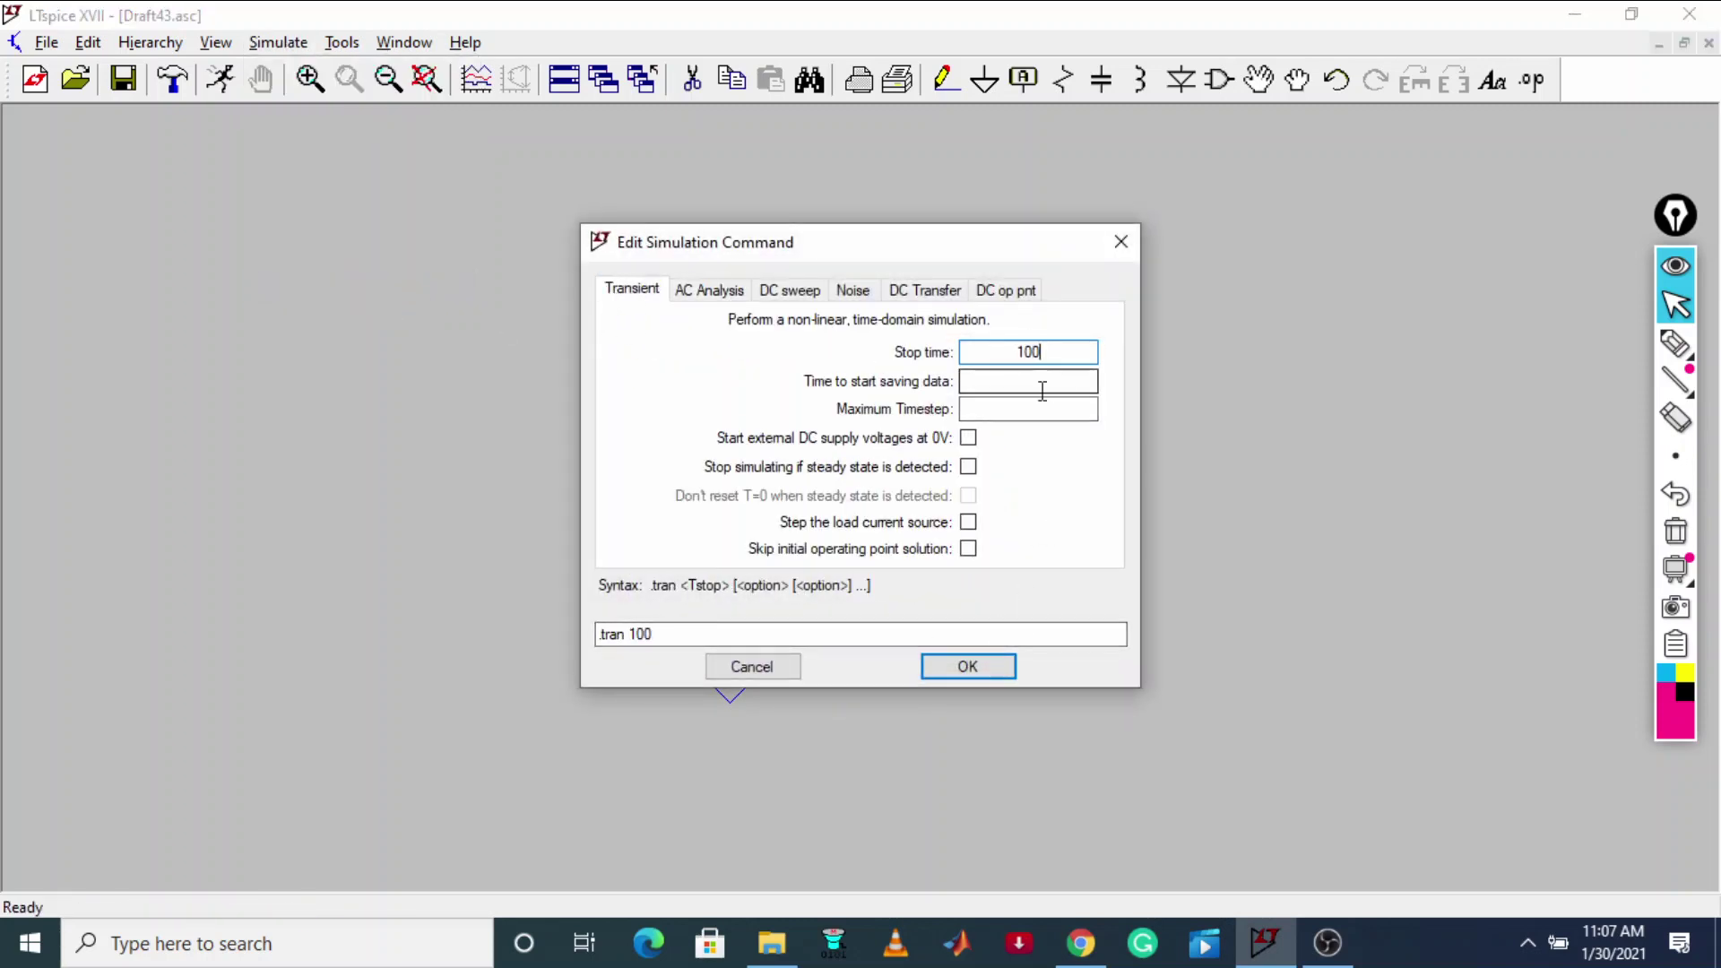
pyautogui.write('m')
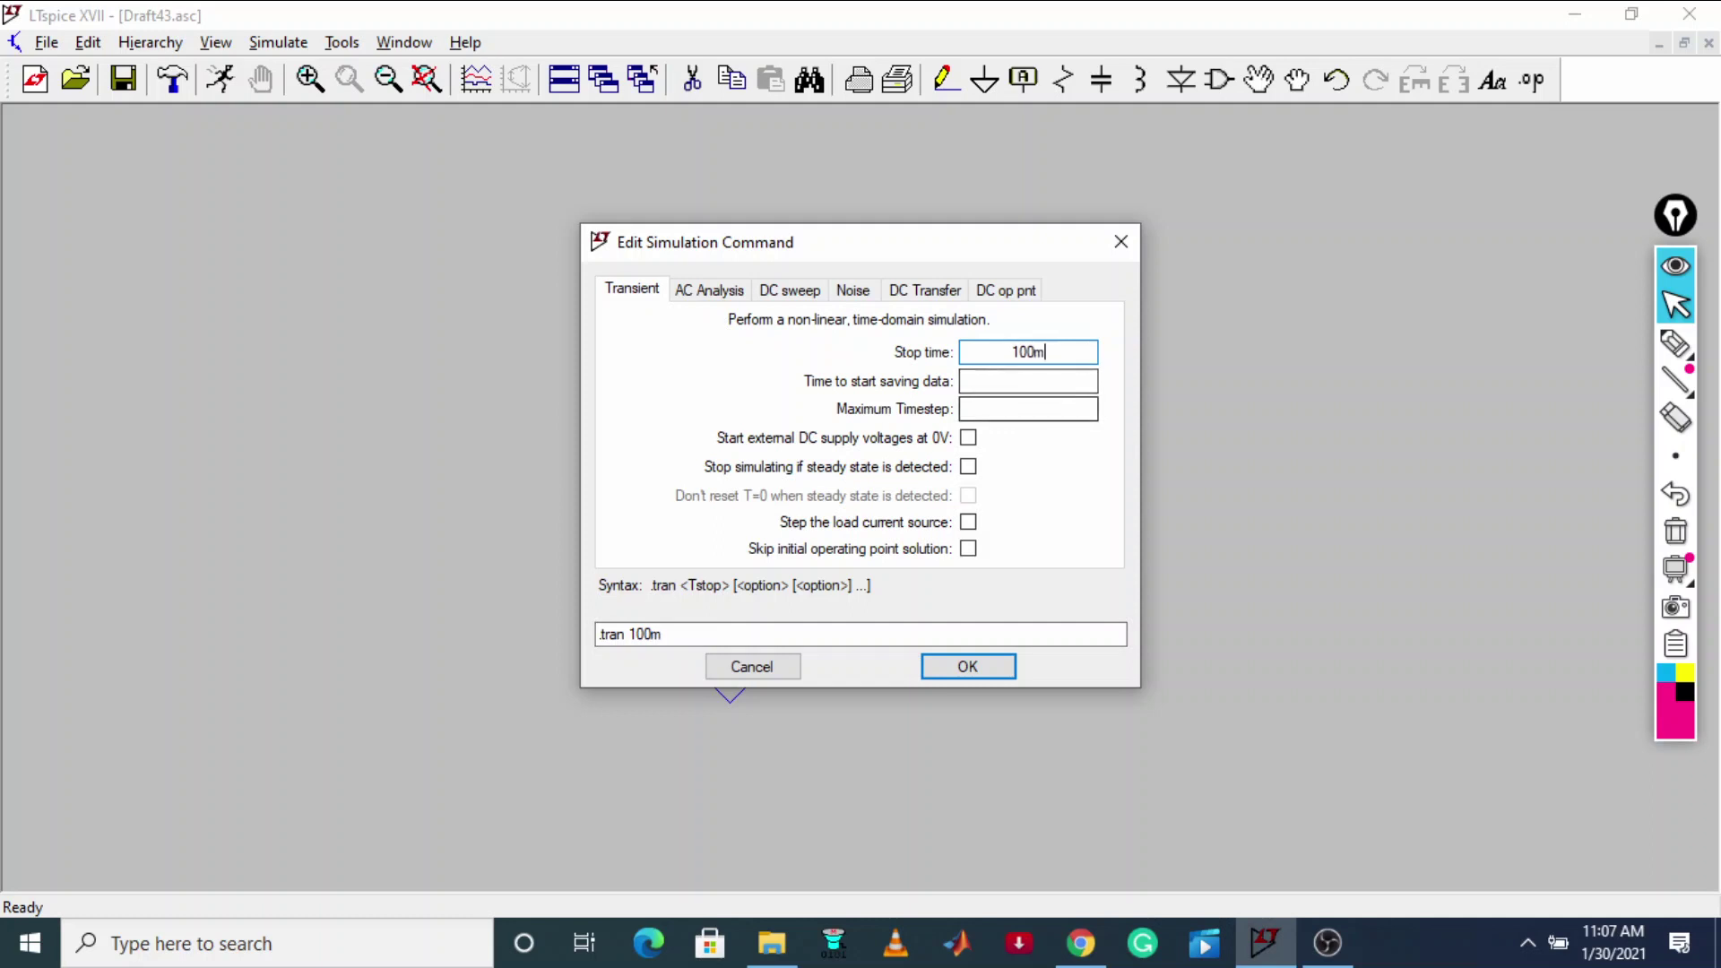
pyautogui.click(968, 438)
pyautogui.click(981, 668)
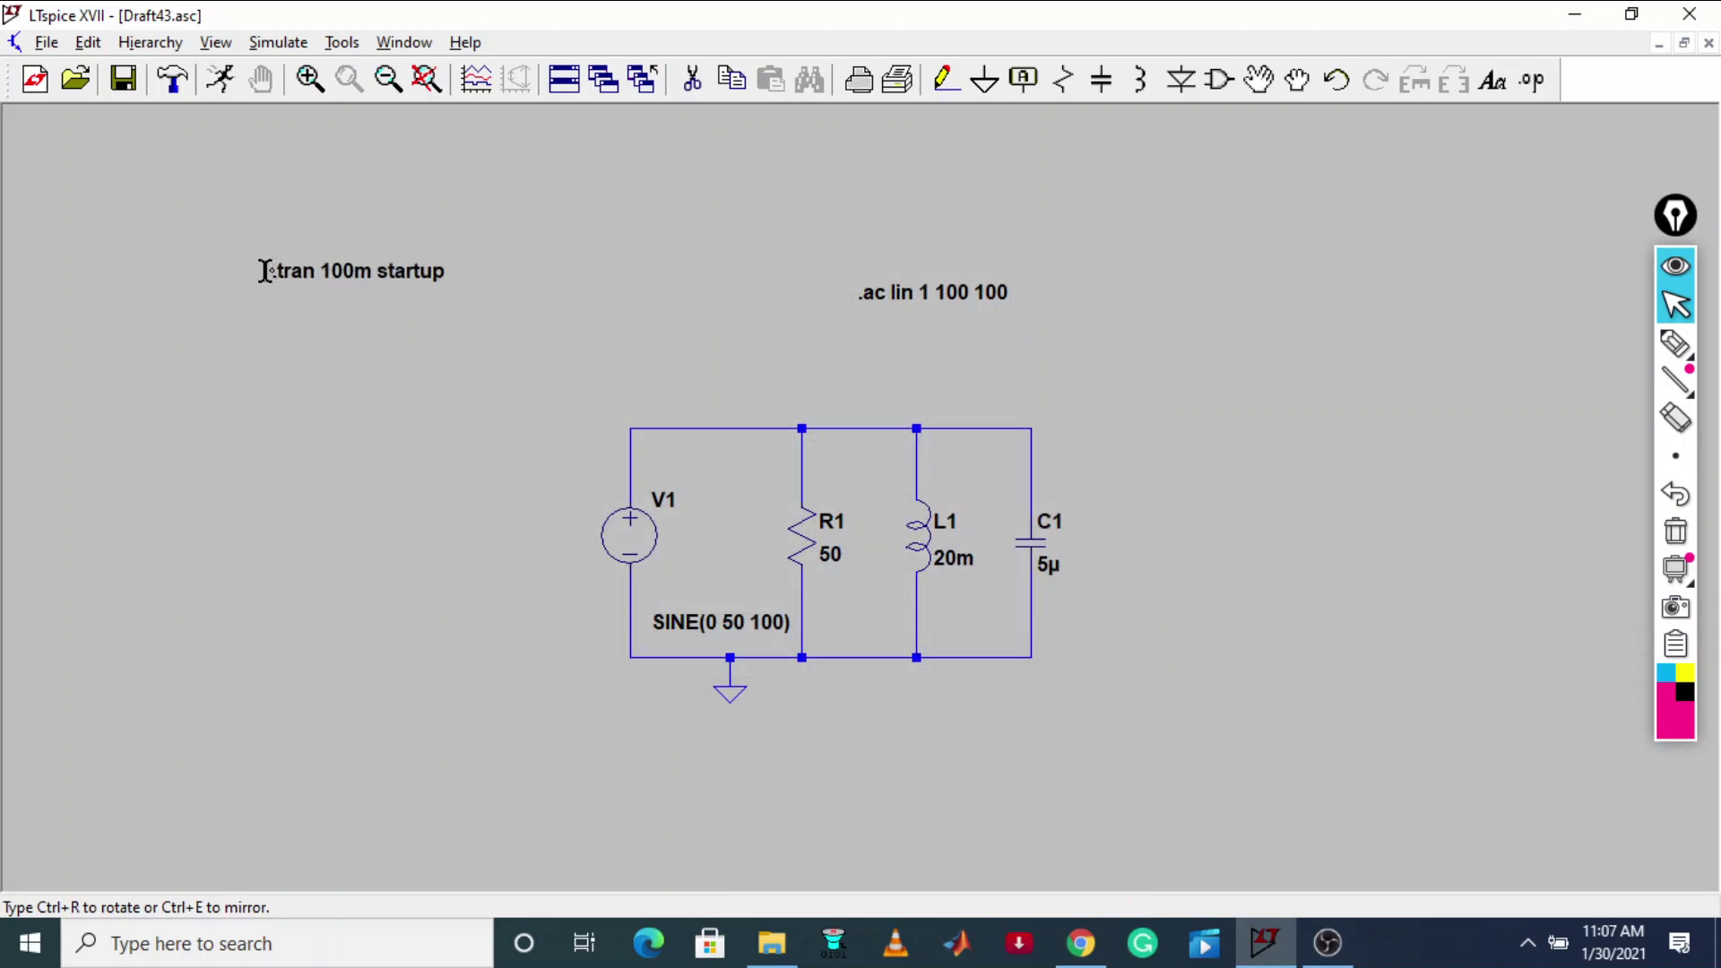
pyautogui.click(259, 278)
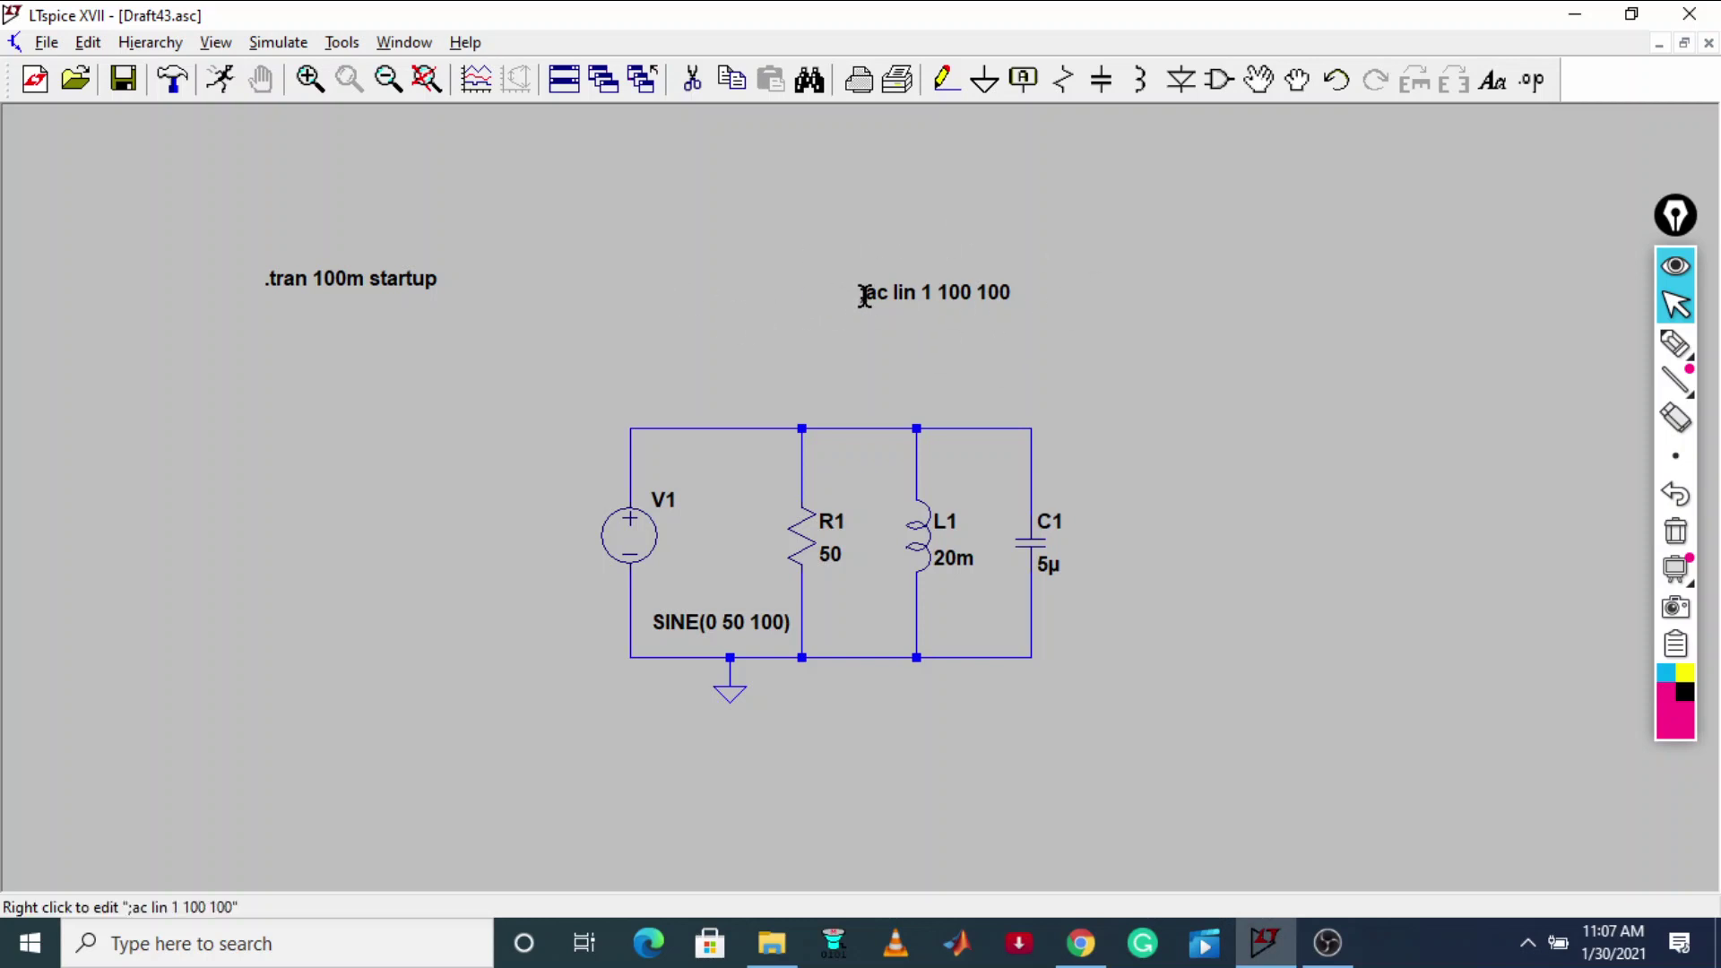
# Step: Run the transient simulation and plot the supply voltage V(n001) and R1 current, leaving only the R1 current trace
pyautogui.click(221, 80)
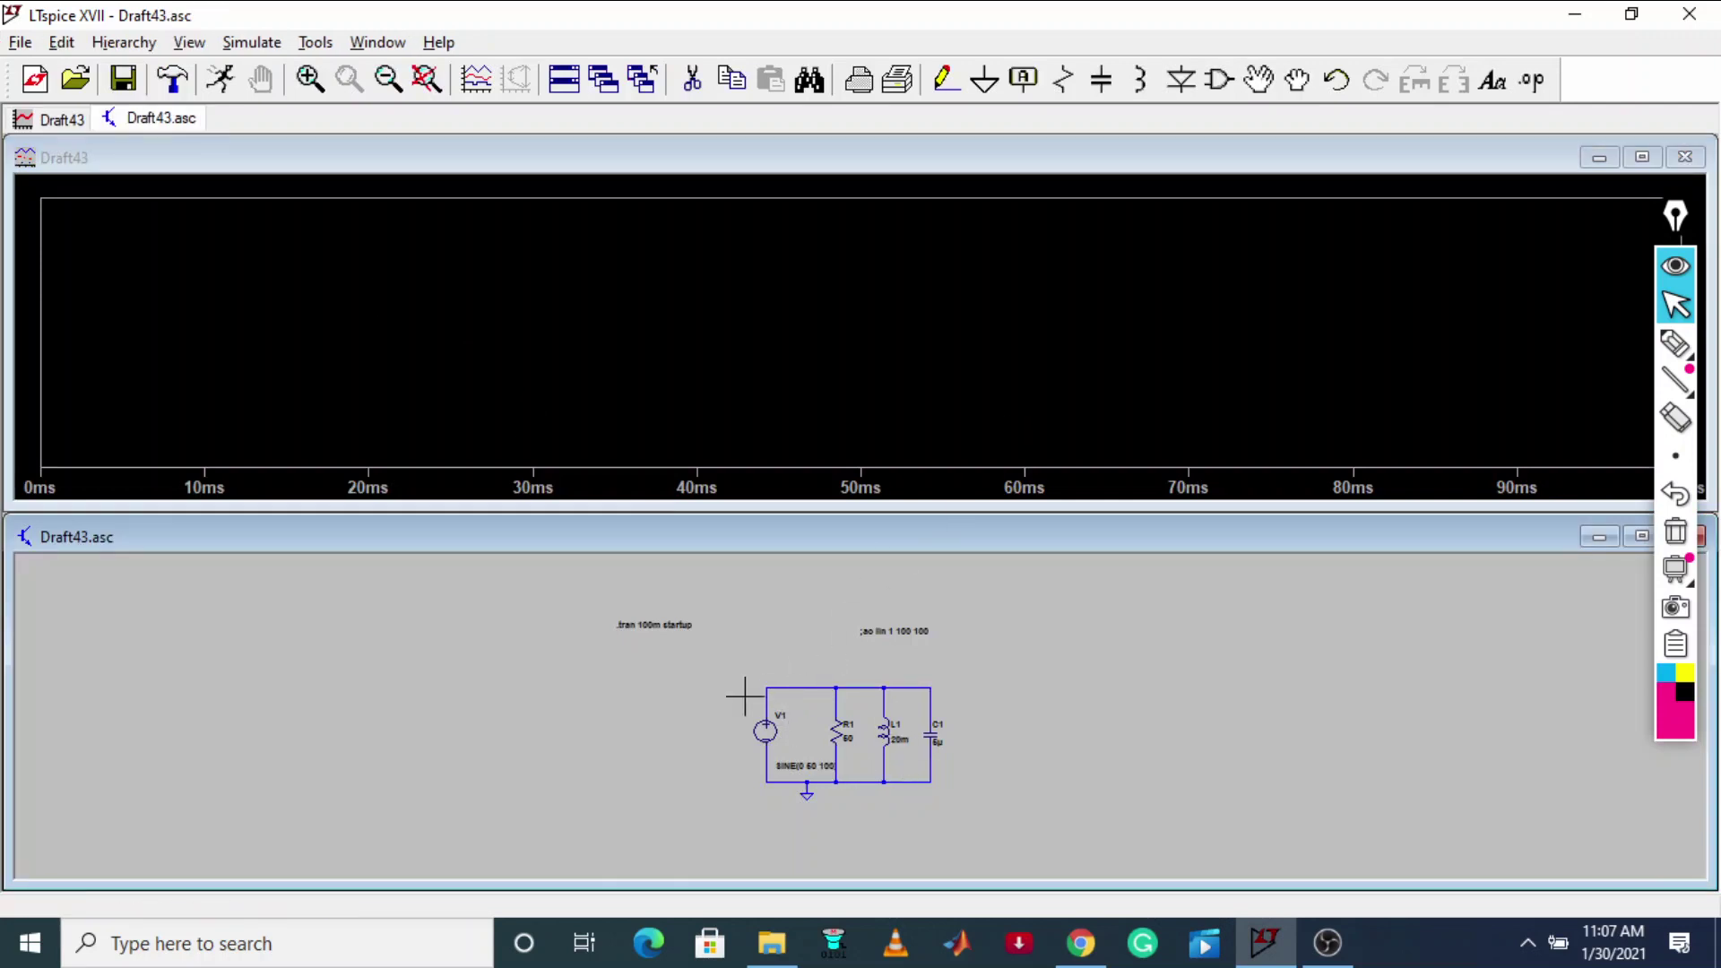
pyautogui.click(799, 686)
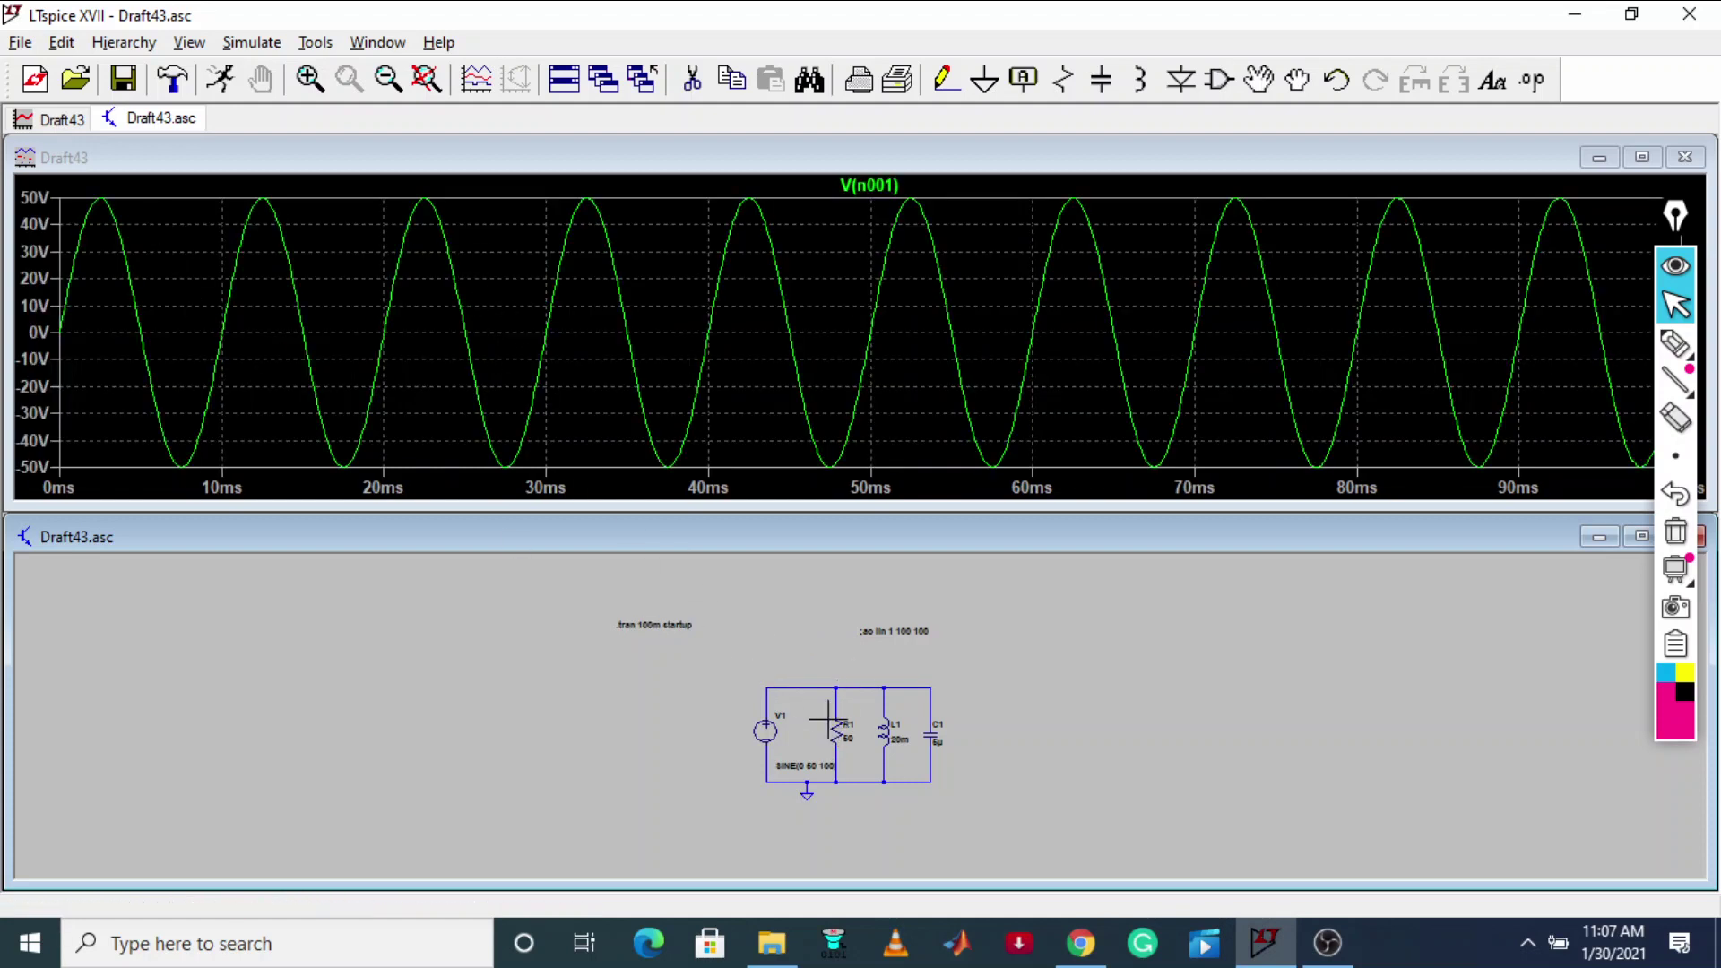
pyautogui.click(840, 722)
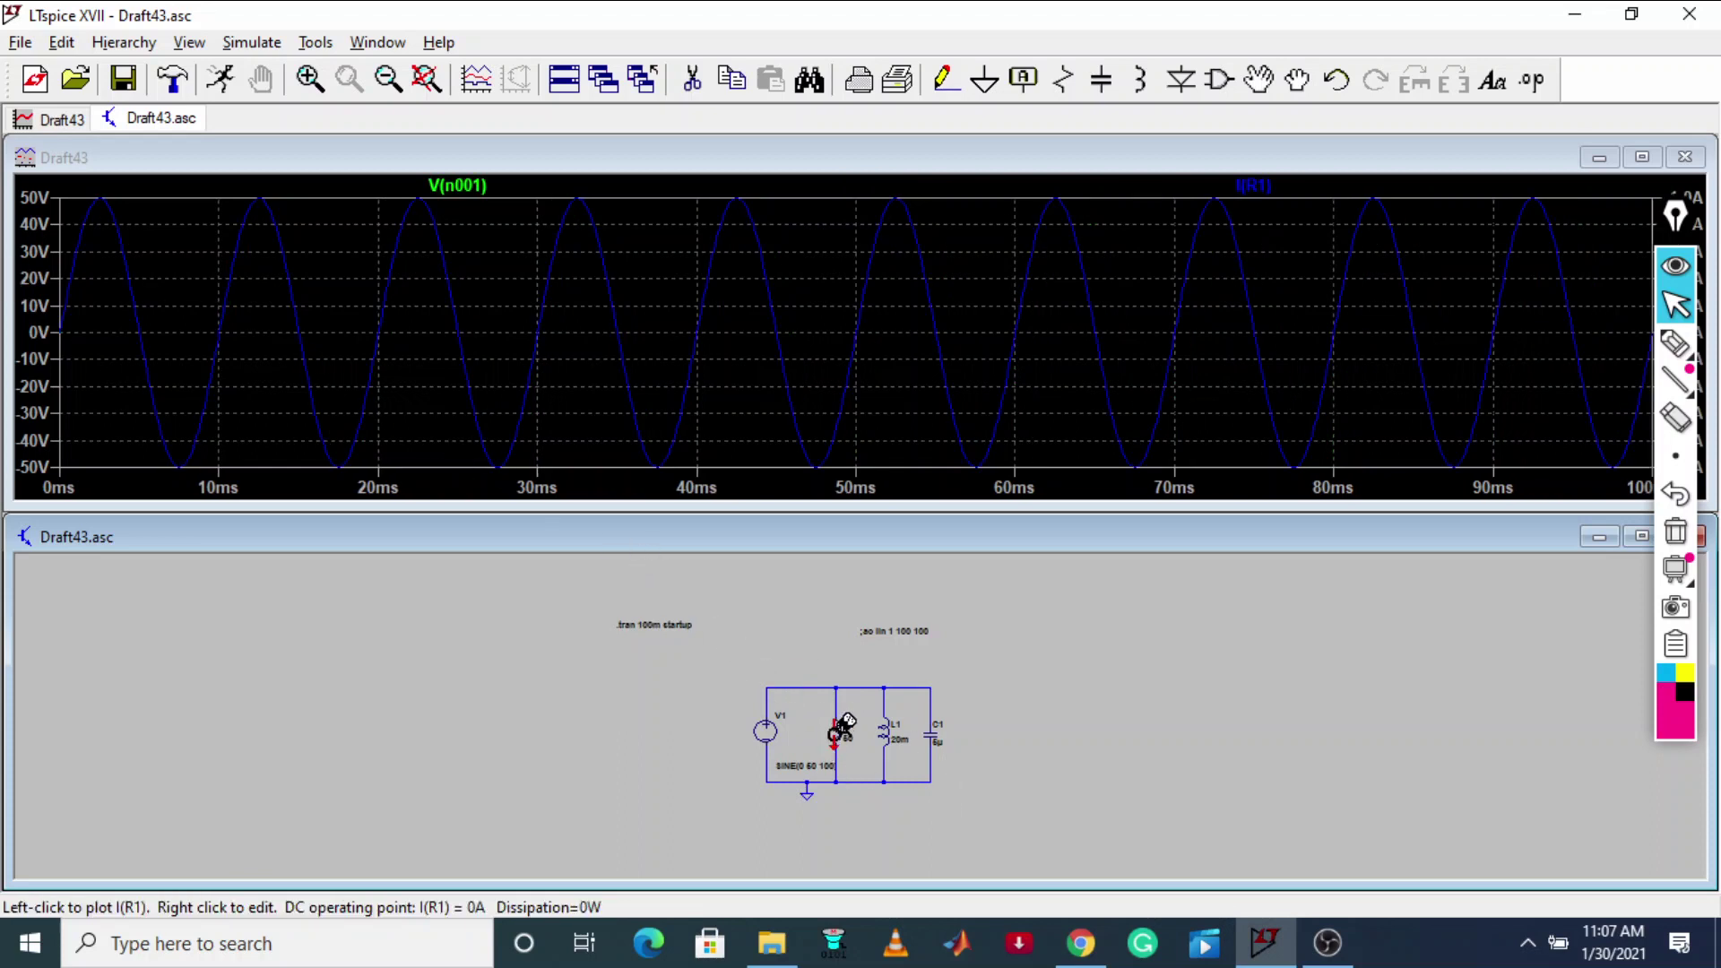
pyautogui.click(840, 731)
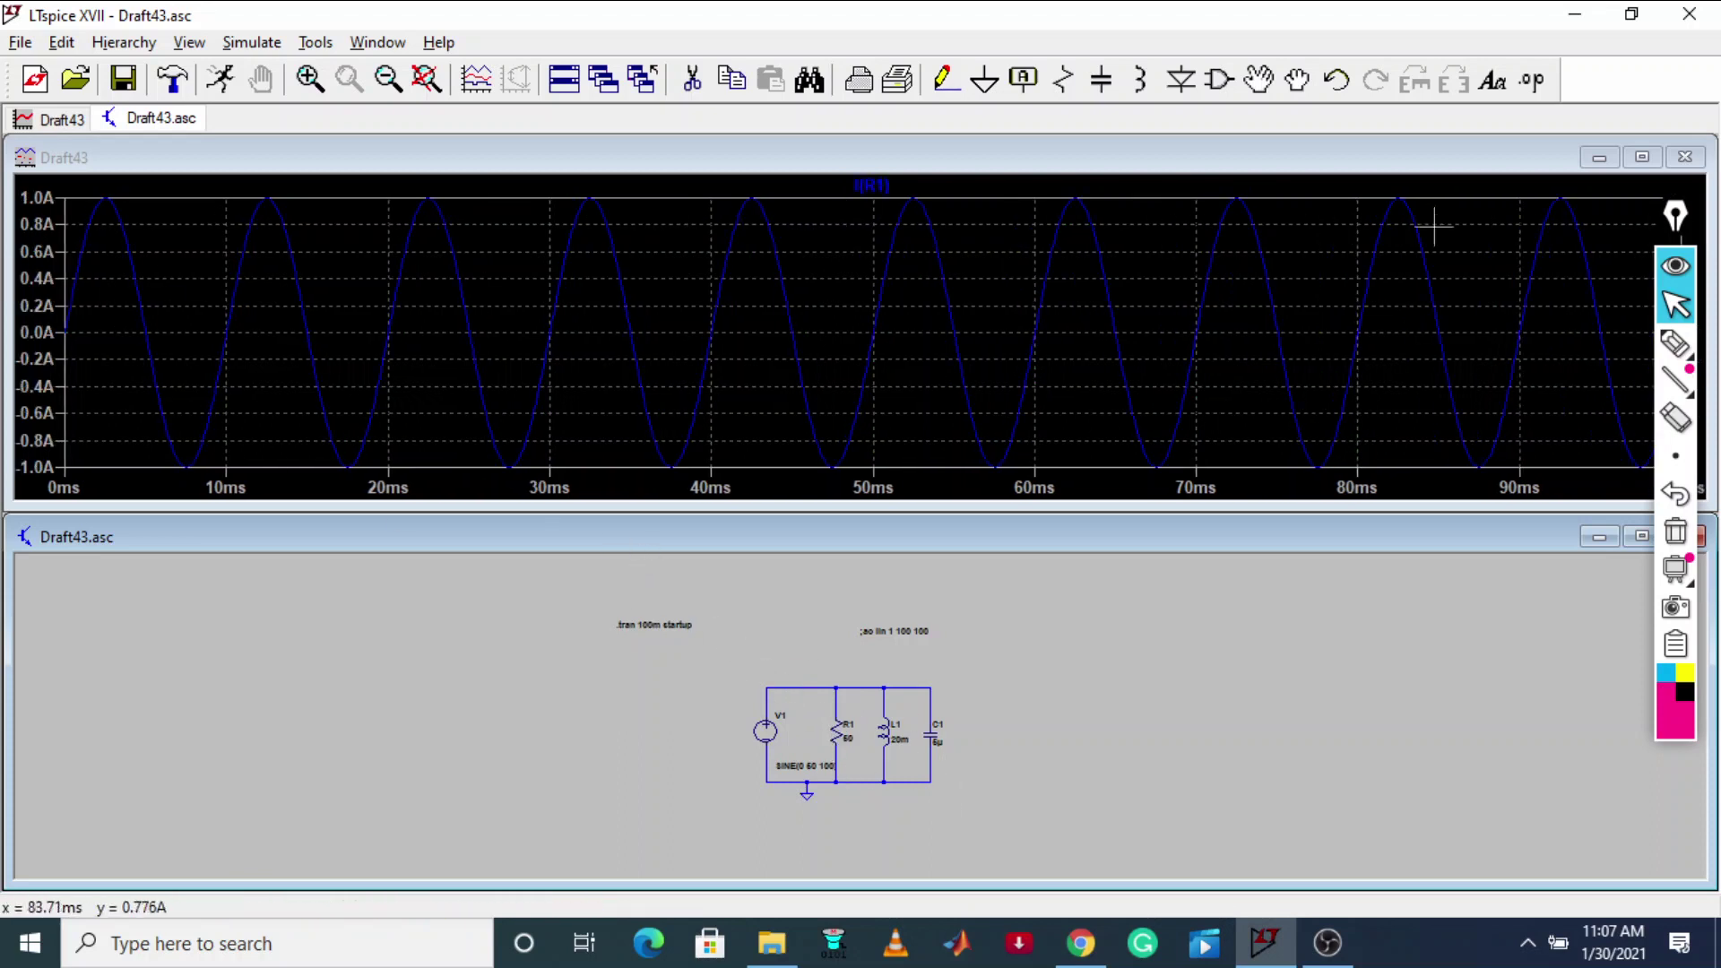
# Step: Maximize the waveform window with the R1 current plot and keep the program open without saving
pyautogui.click(1642, 159)
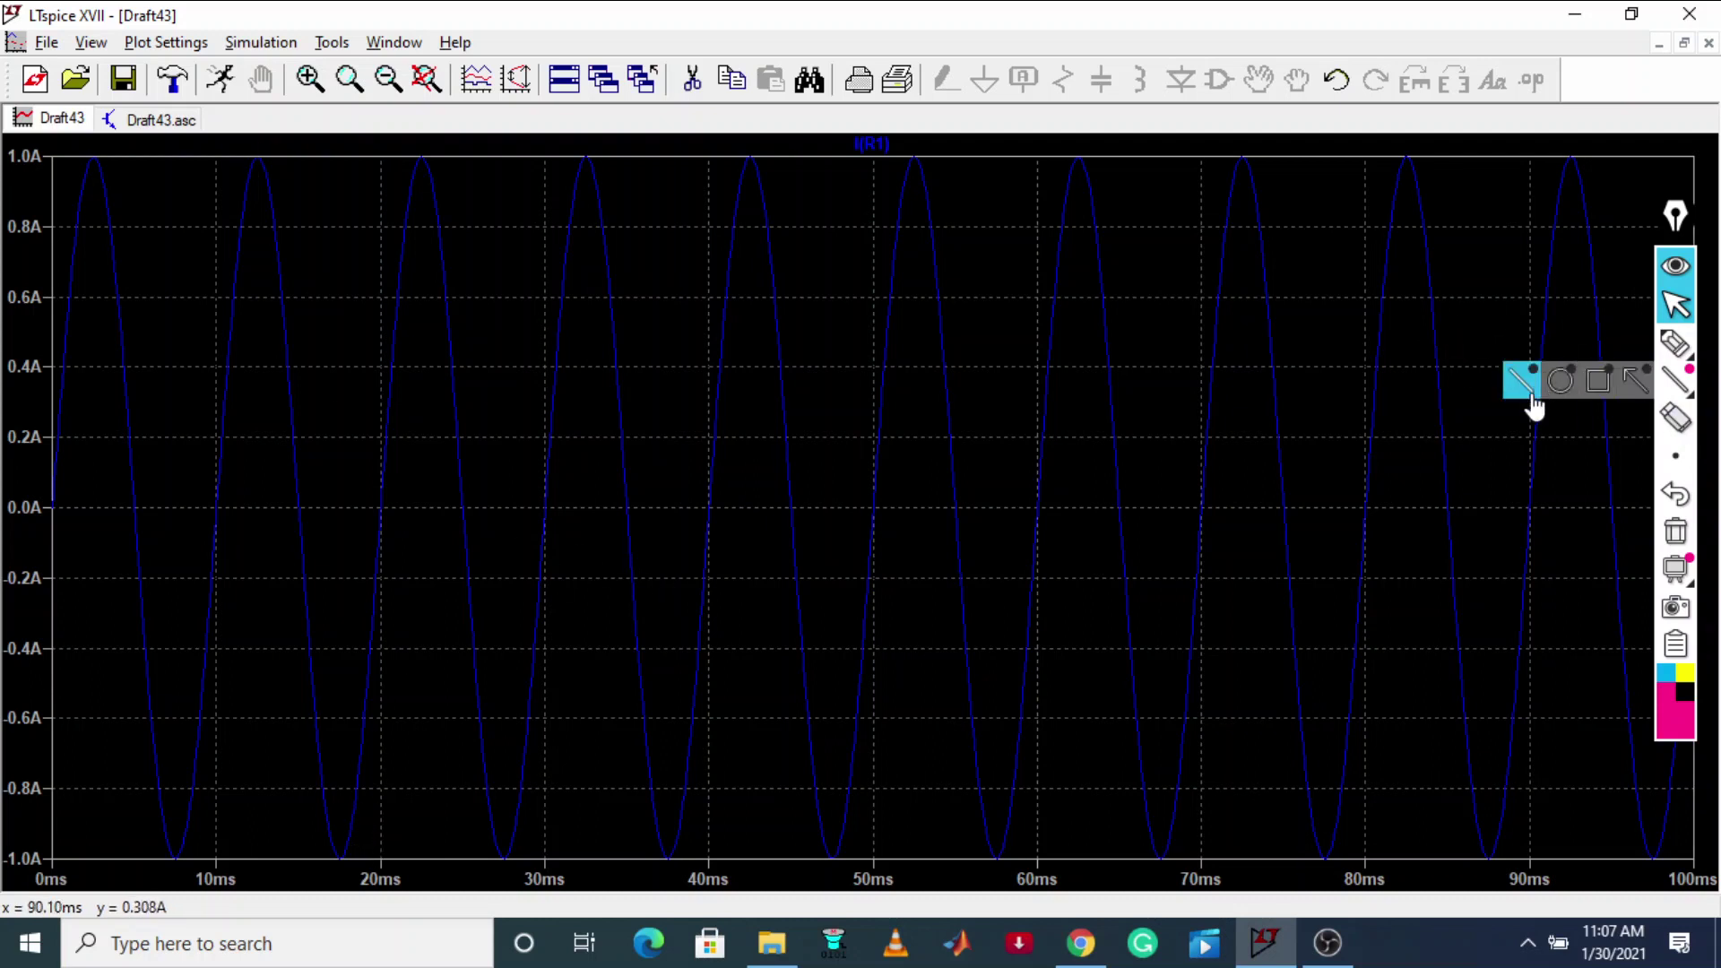
pyautogui.click(1688, 13)
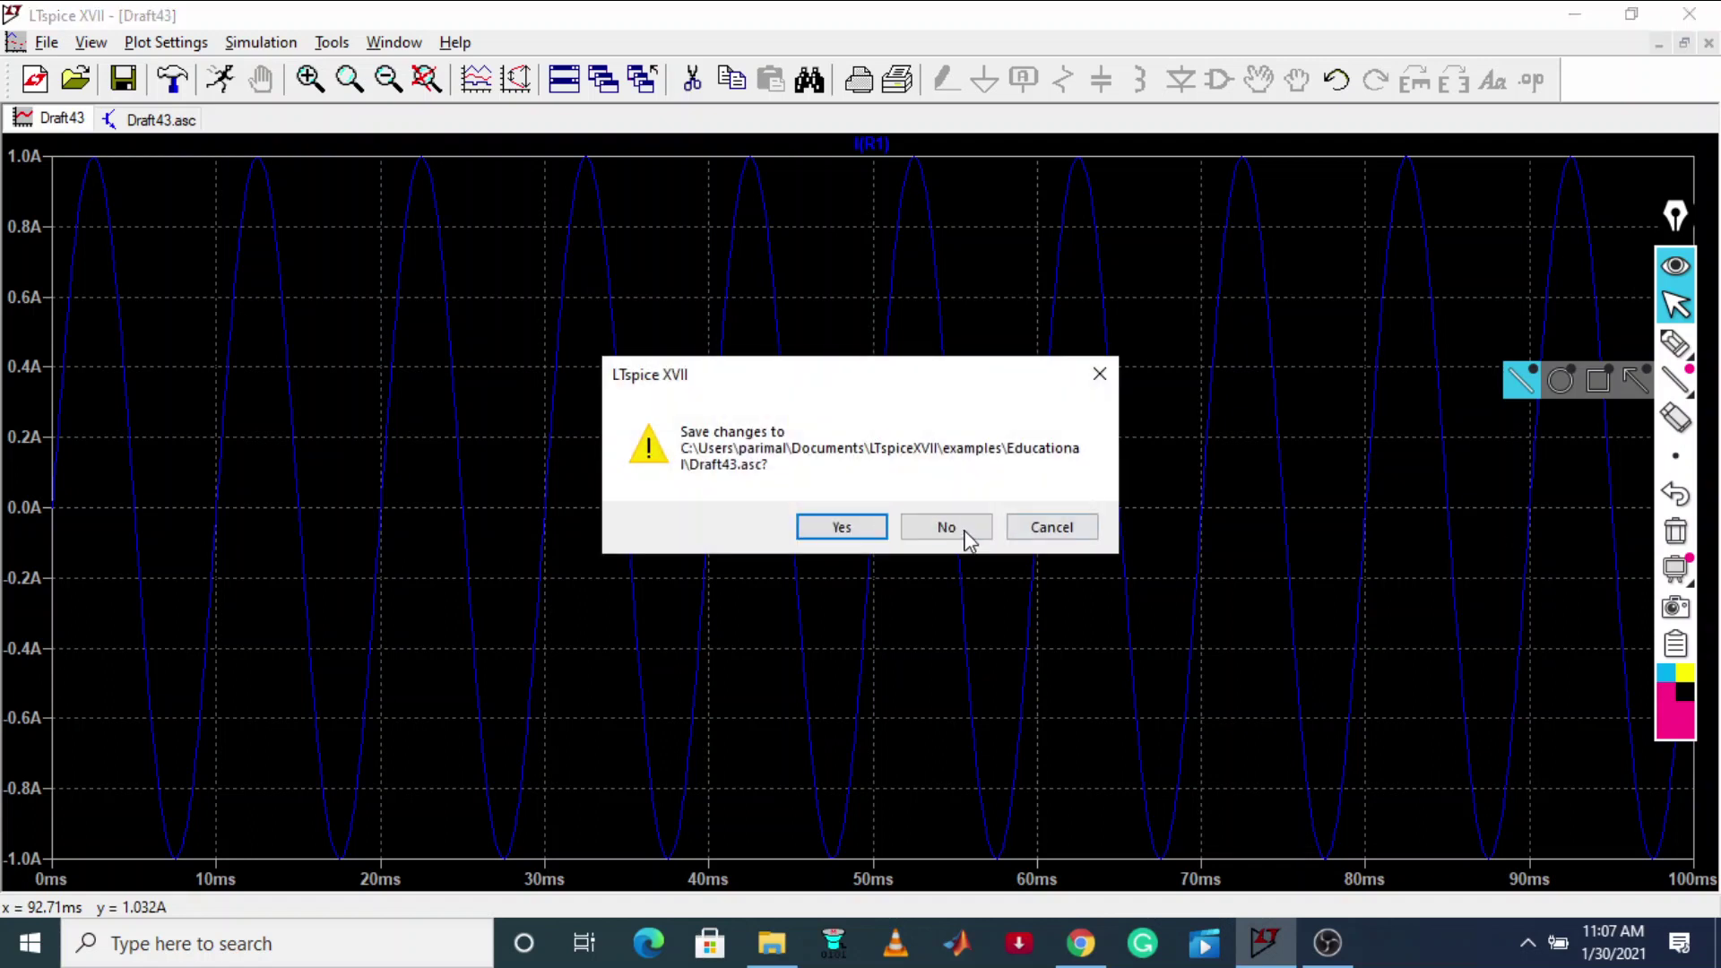
pyautogui.click(1100, 374)
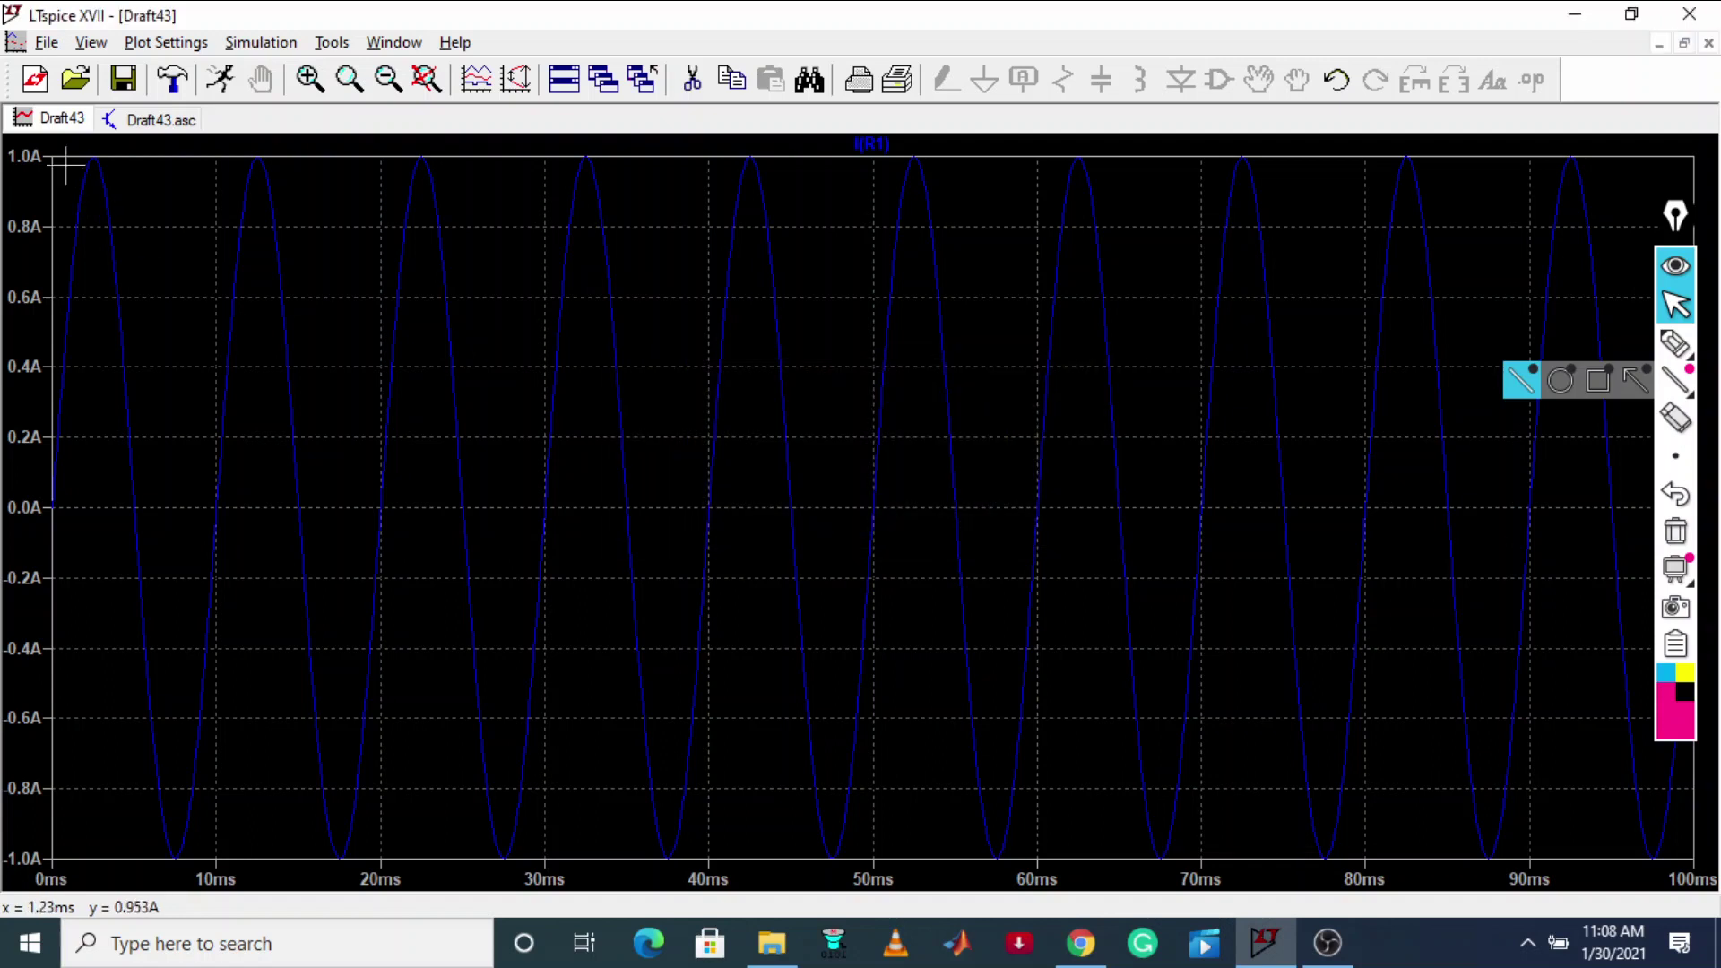
# Step: Change the transient analysis stop time in the schematic to 50m
pyautogui.click(168, 118)
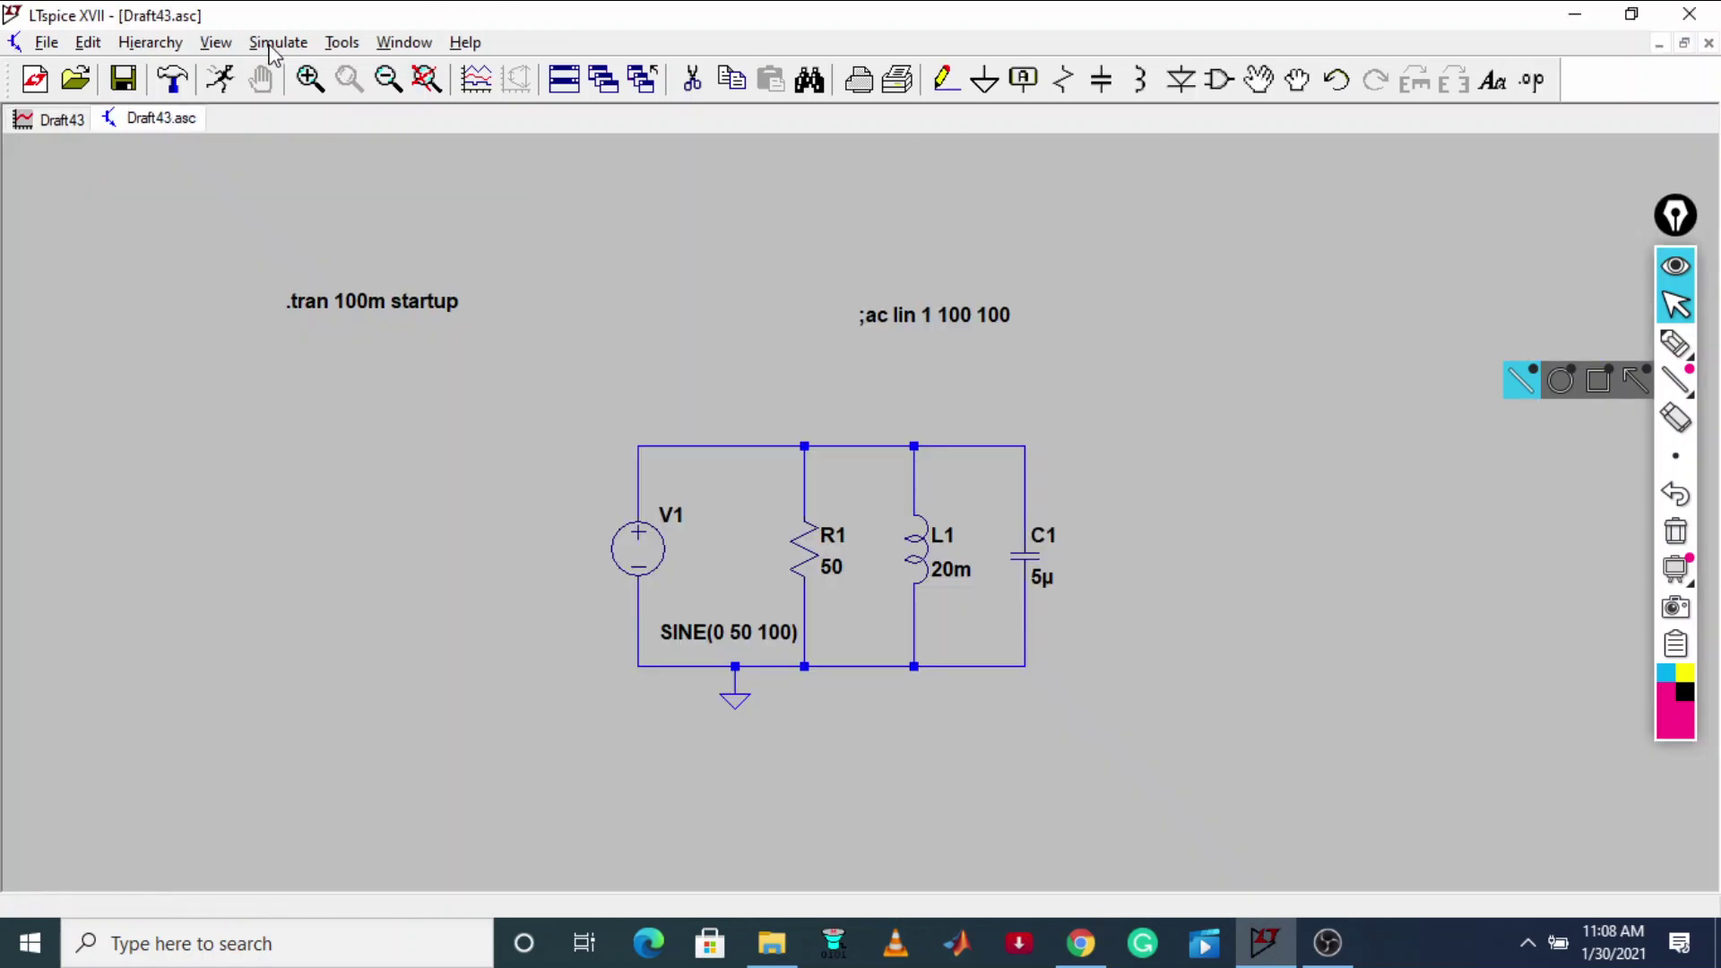
pyautogui.click(272, 45)
pyautogui.click(372, 288)
pyautogui.click(996, 354)
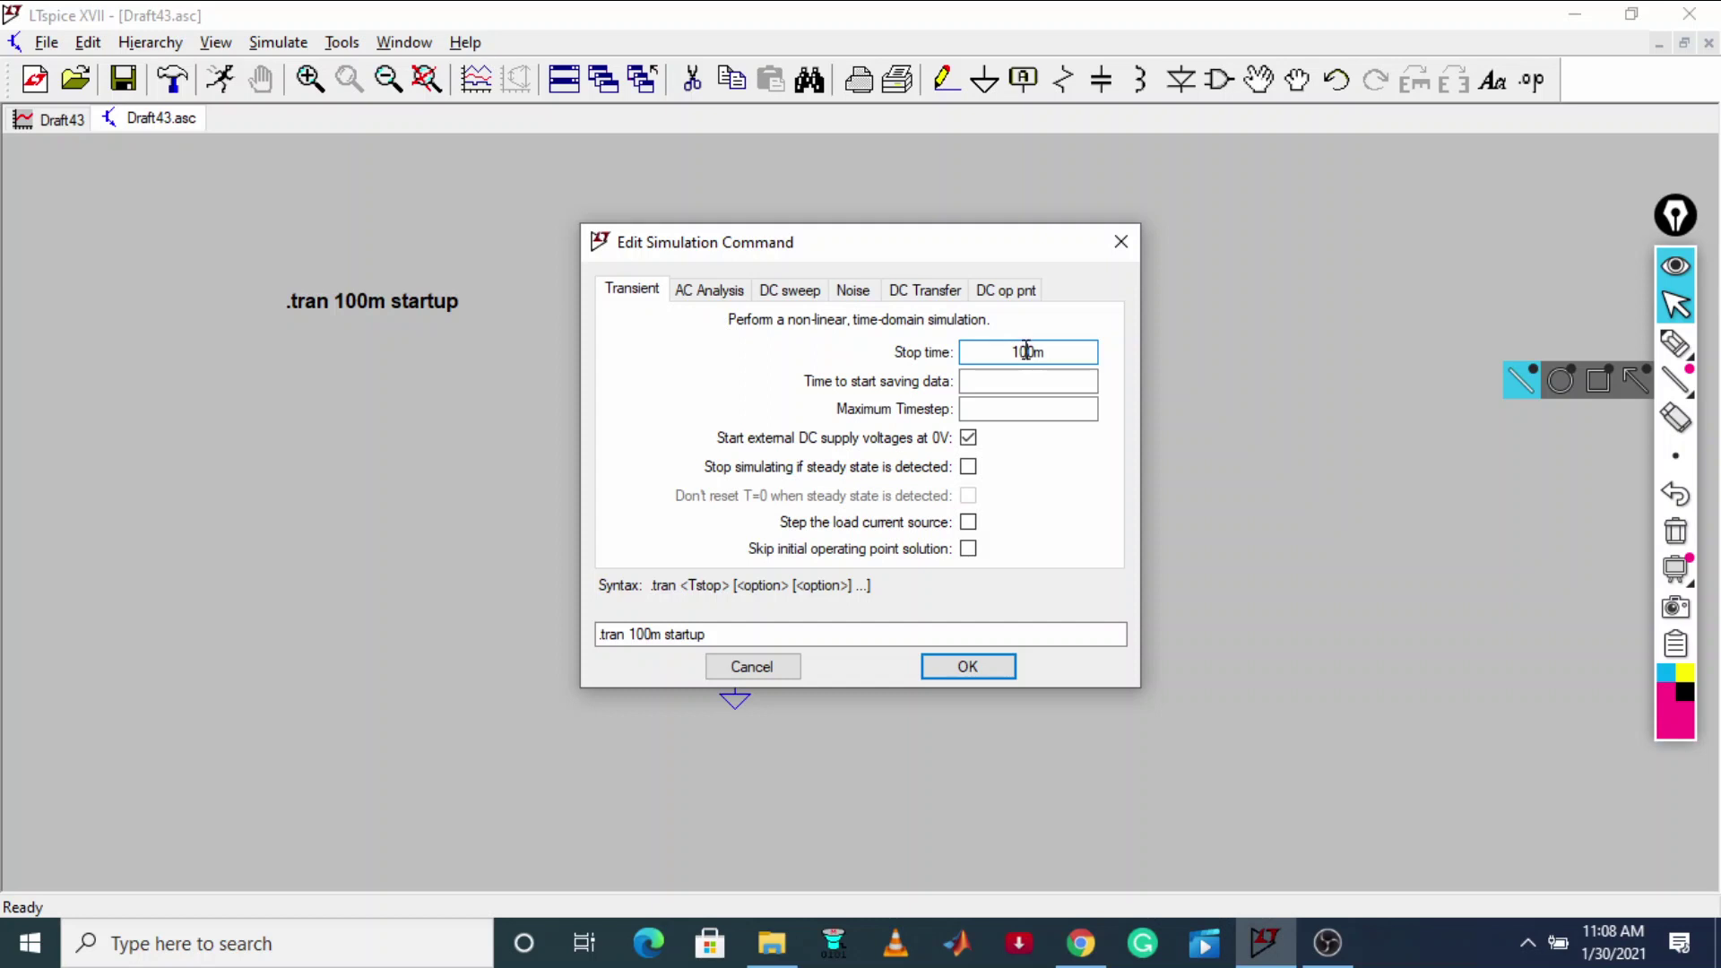
pyautogui.click(1027, 351)
pyautogui.press('BackSpace')
pyautogui.press('BackSpace')
pyautogui.write('5')
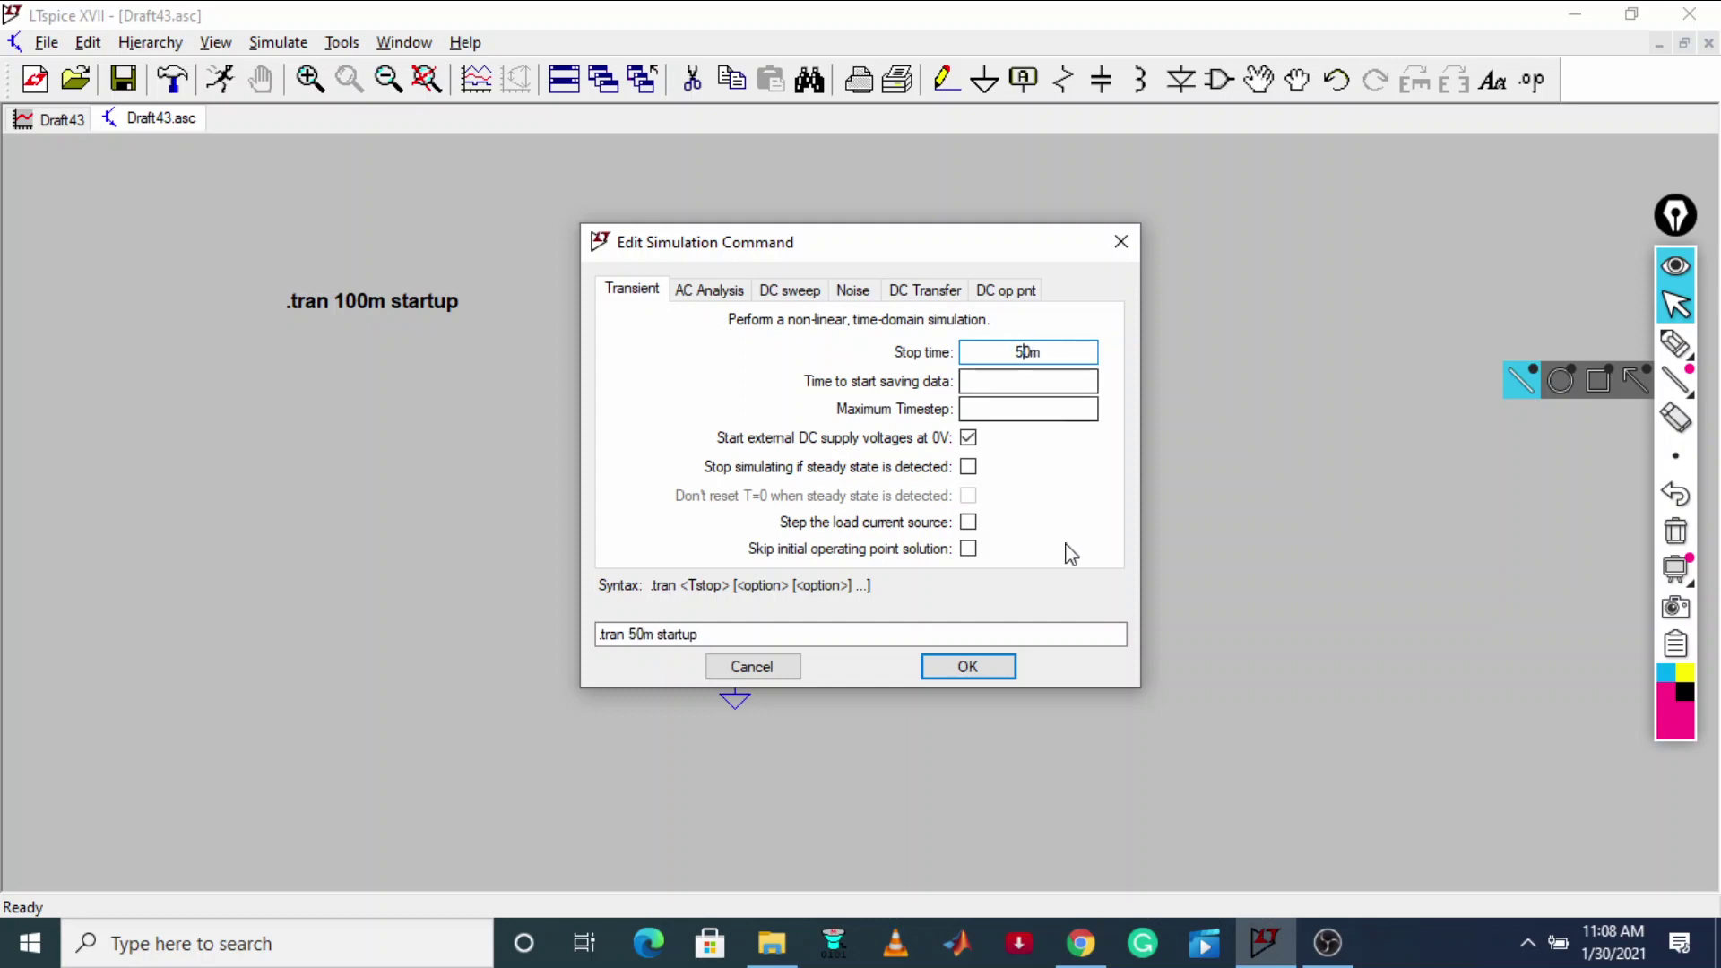
pyautogui.click(986, 670)
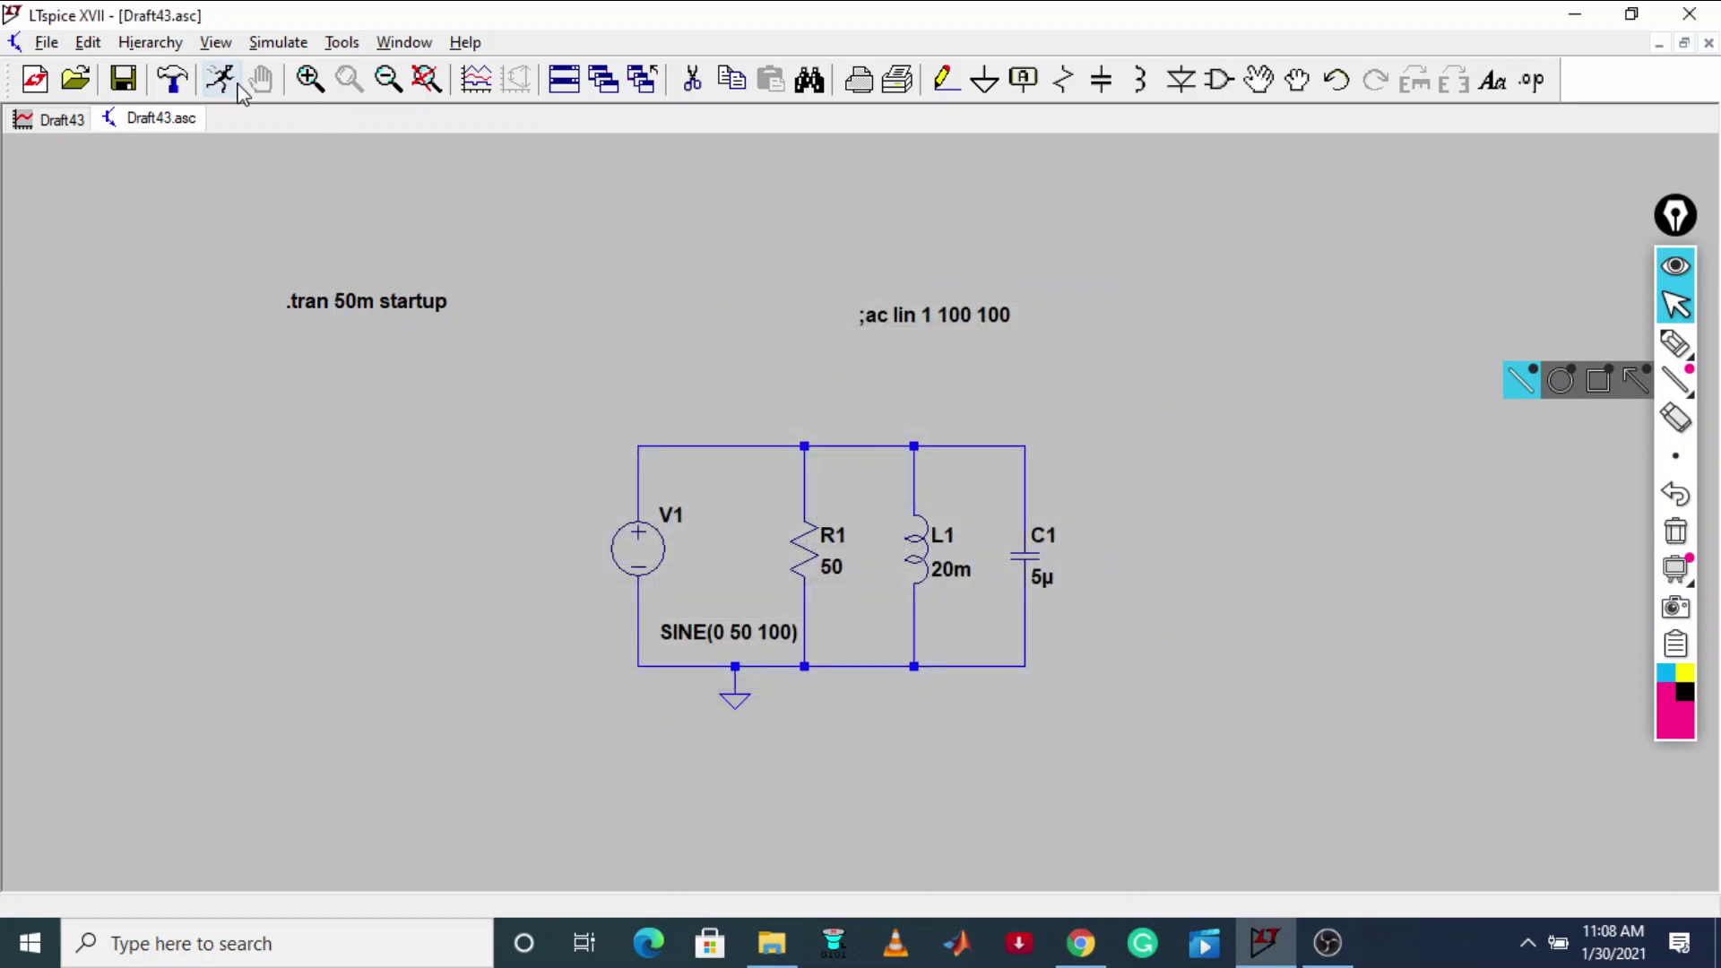
# Step: Run the transient simulation and maximize the waveform window holding the R1 current trace
pyautogui.click(237, 86)
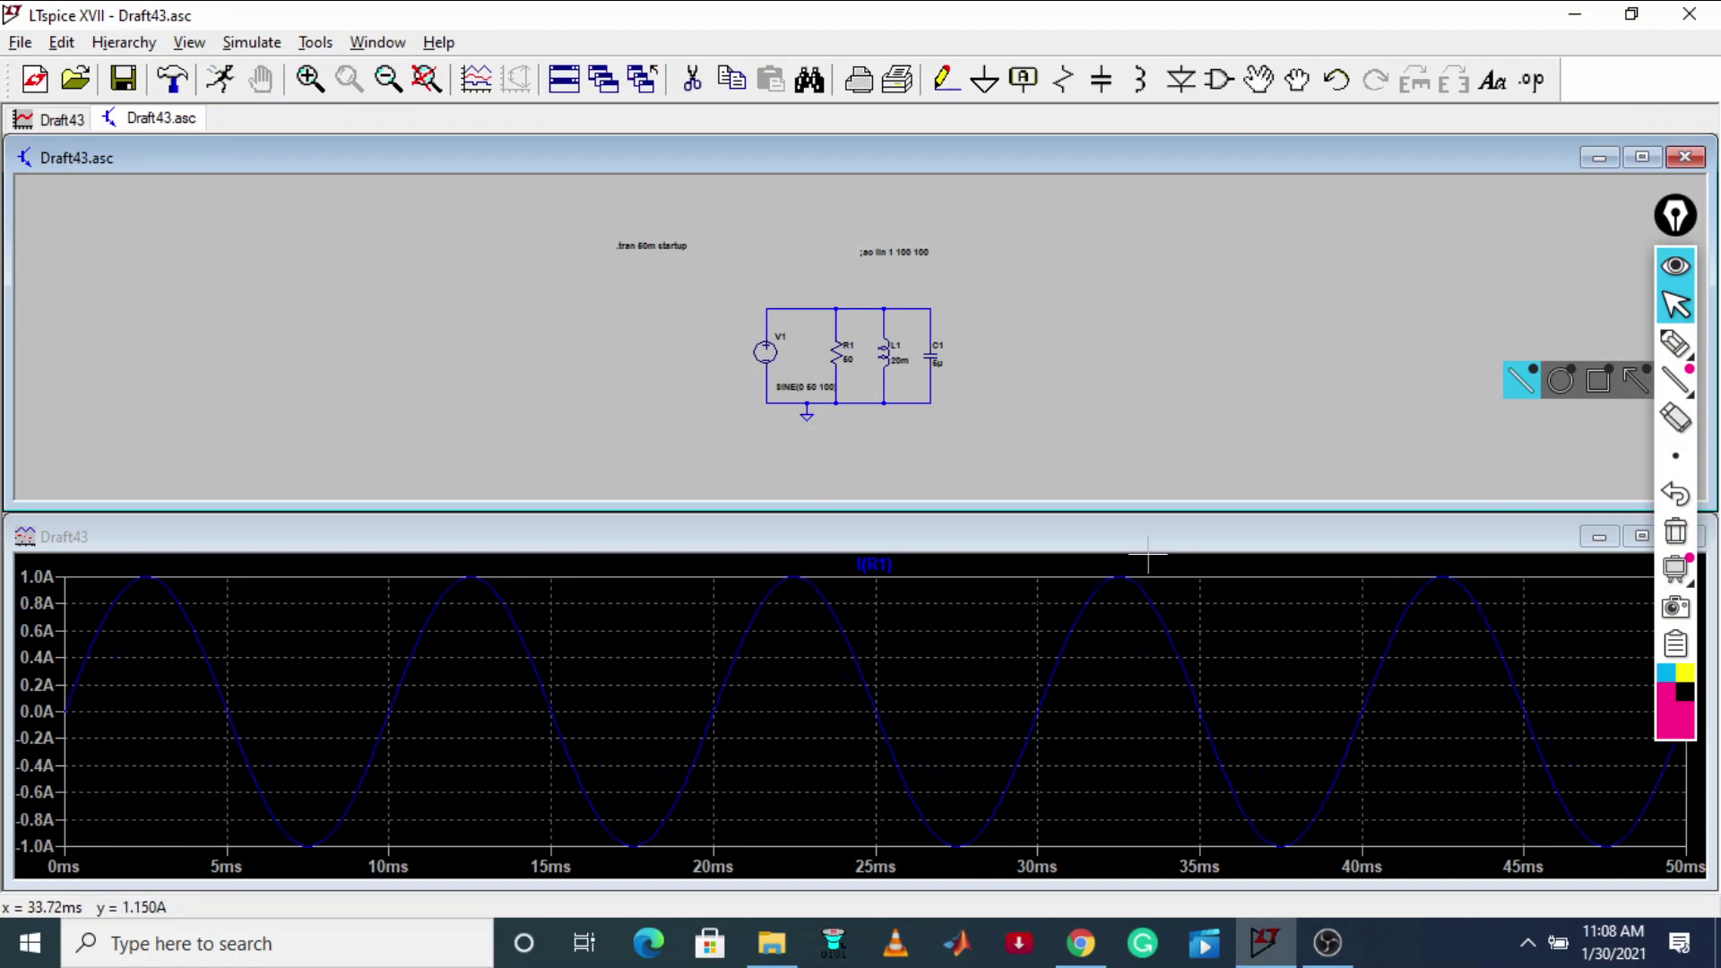
pyautogui.moveTo(1052, 540); pyautogui.dragTo(1026, 401)
pyautogui.moveTo(1220, 411); pyautogui.dragTo(1220, 466)
pyautogui.click(1606, 457)
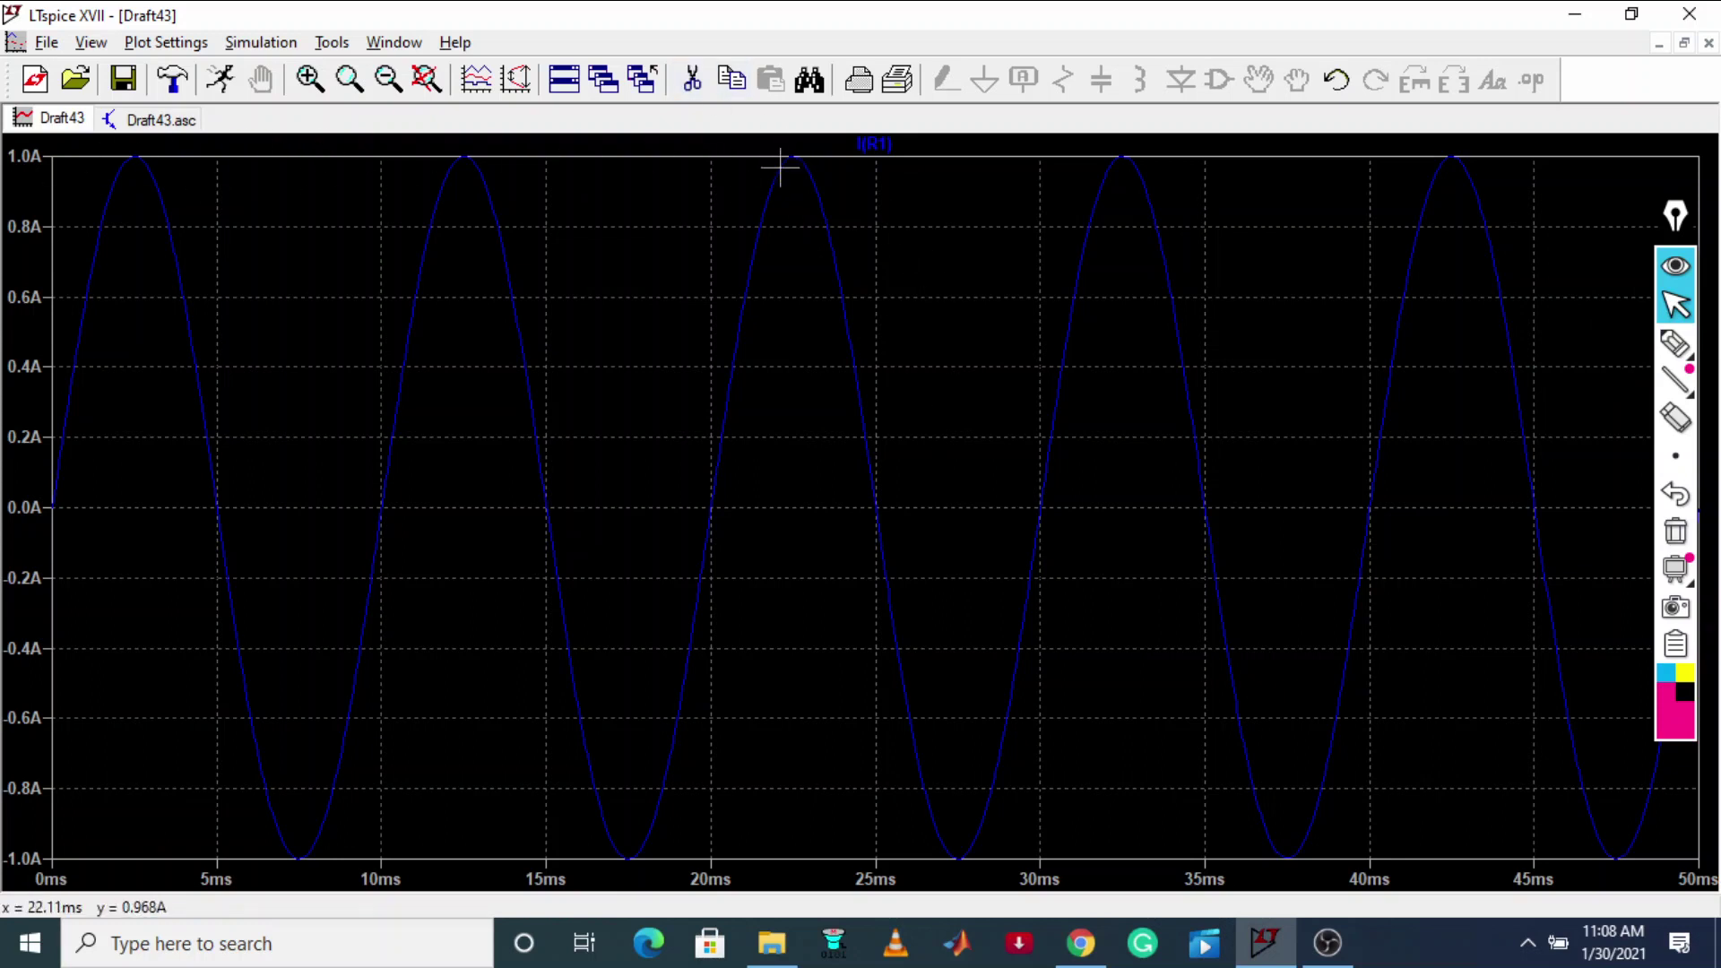
# Step: Handwrite the R1 current amplitude as (1-(-1))/2 = 1 A on the plot and compare it with the resistor current on the reference page in Chrome
pyautogui.click(1673, 344)
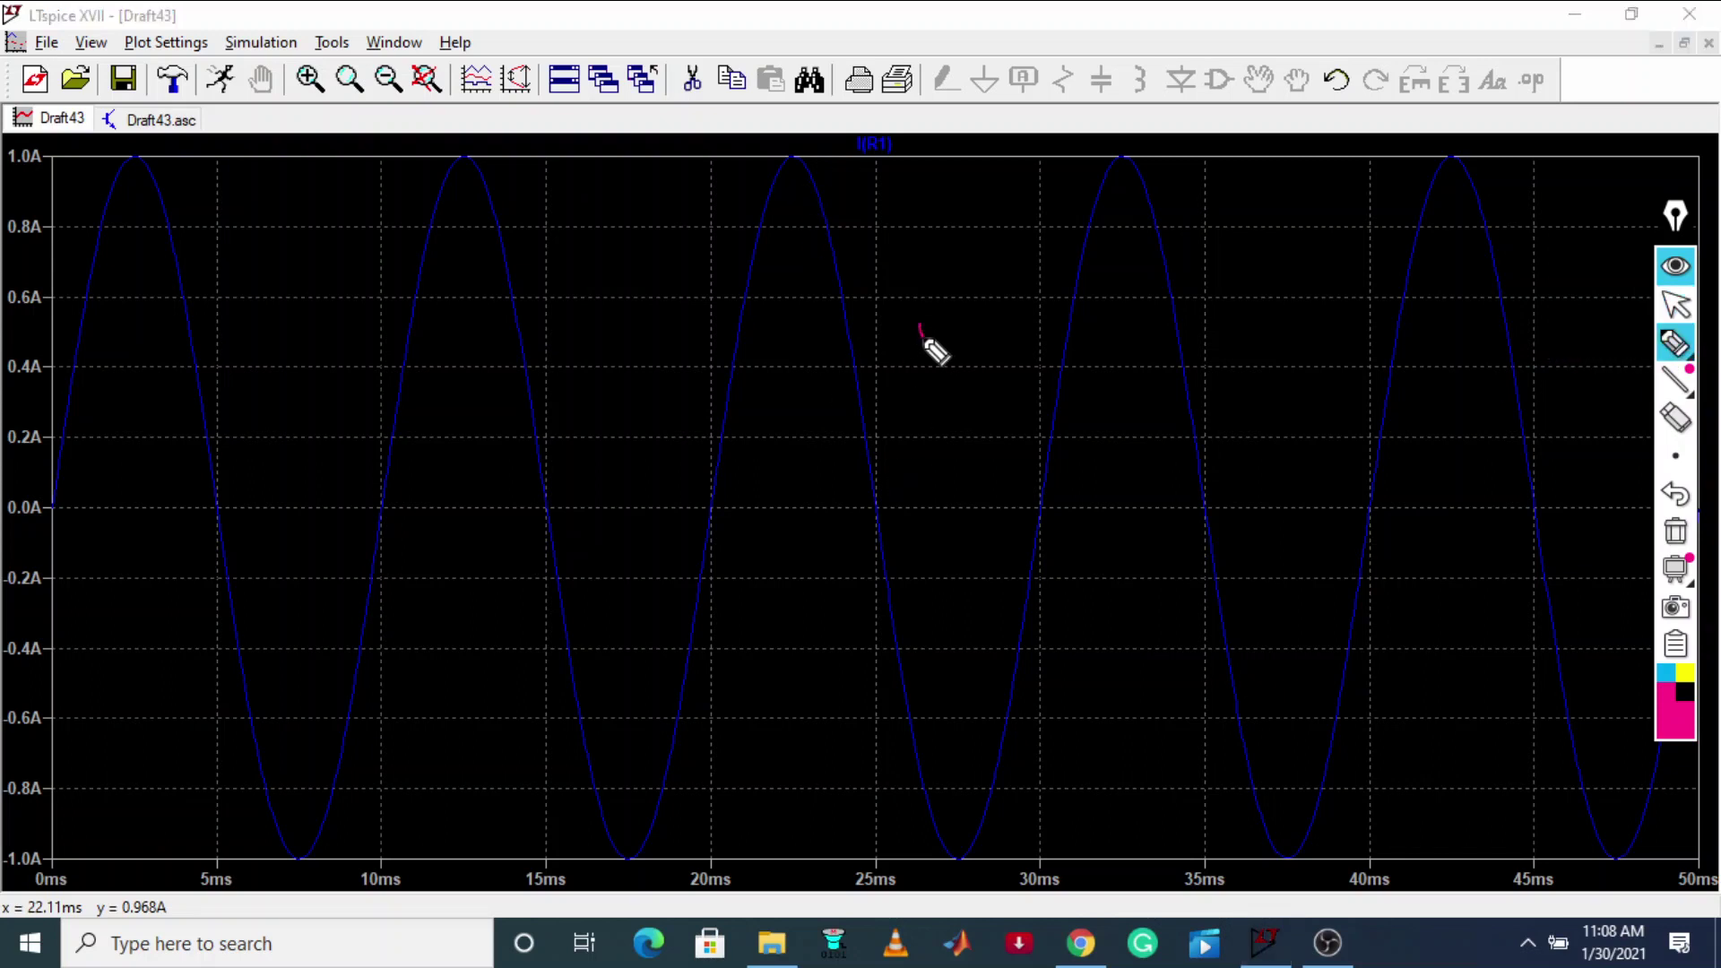
pyautogui.moveTo(916, 354)
pyautogui.mouseDown()
pyautogui.moveTo(1027, 293)
pyautogui.moveTo(944, 425)
pyautogui.moveTo(1028, 429)
pyautogui.moveTo(1049, 353)
pyautogui.moveTo(1121, 338)
pyautogui.moveTo(1141, 365)
pyautogui.moveTo(1044, 327)
pyautogui.mouseUp()
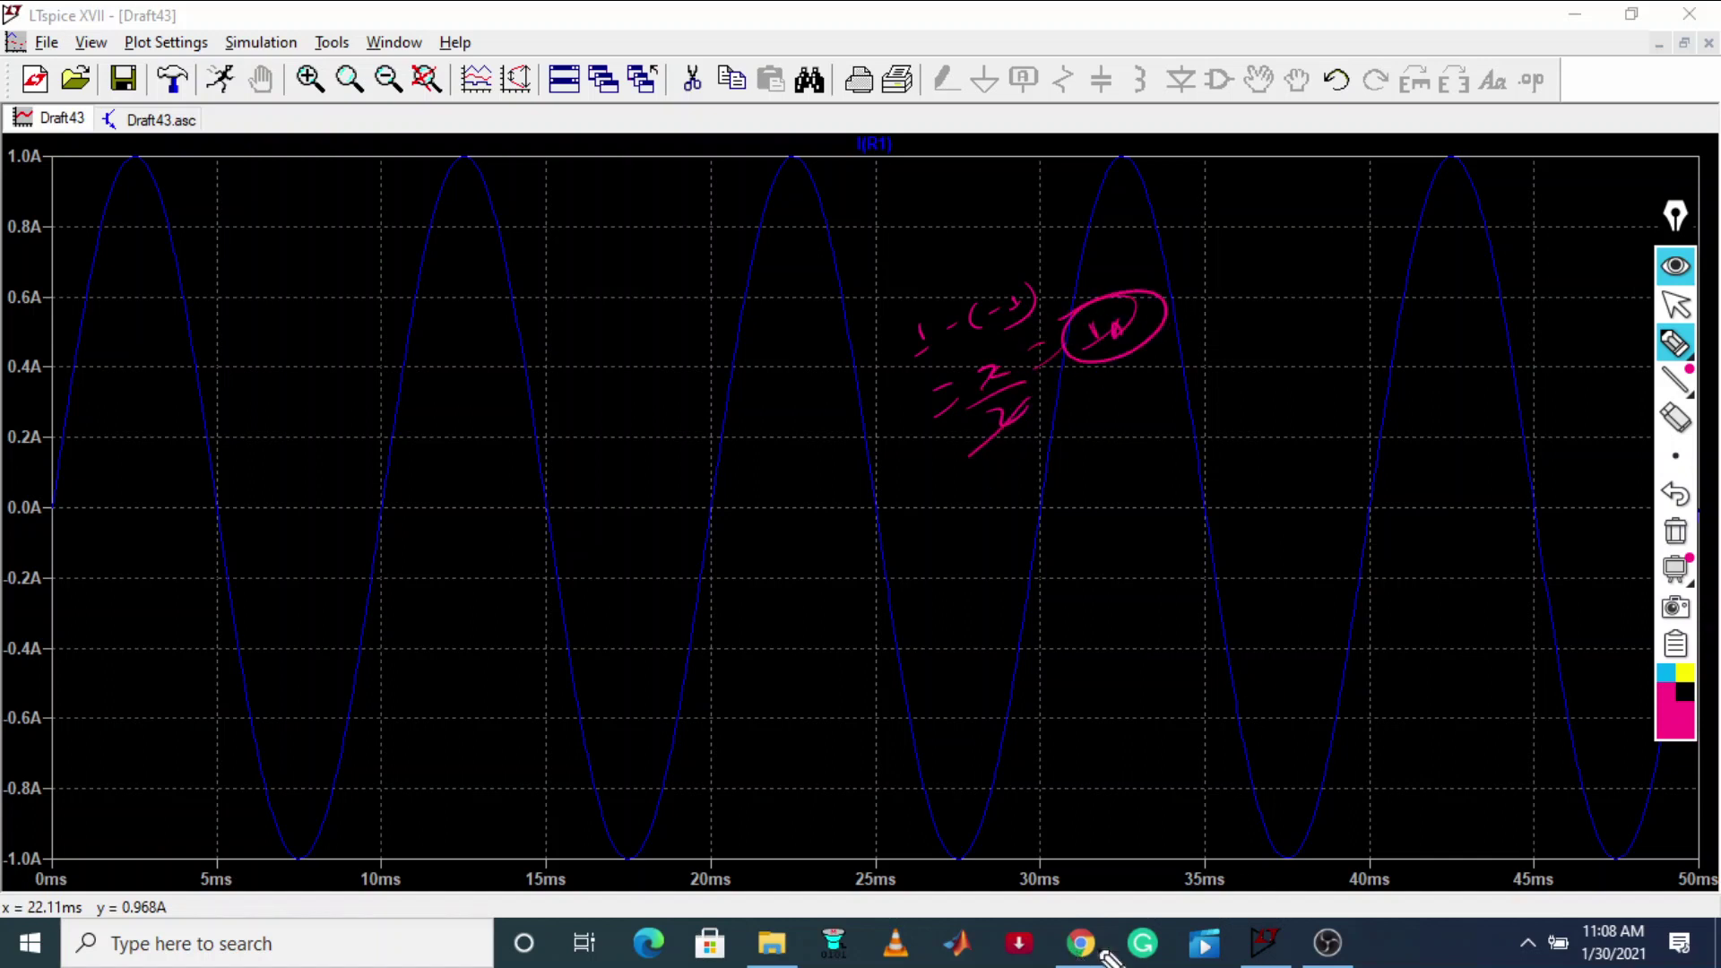
pyautogui.click(1675, 305)
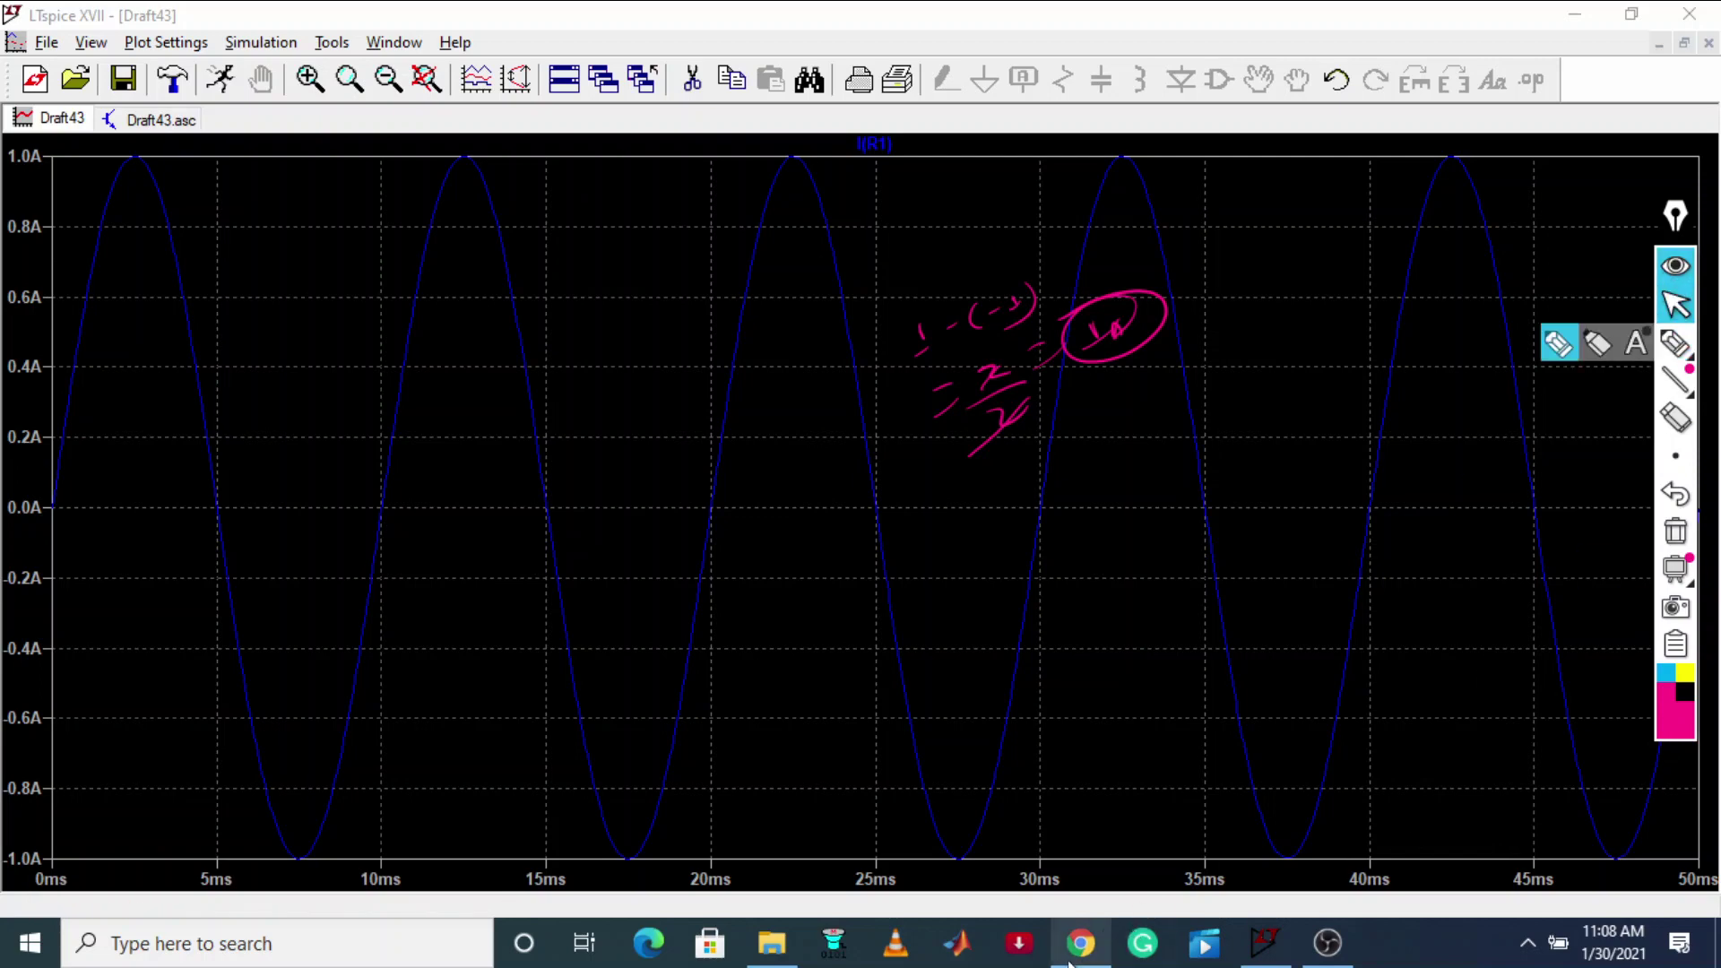
pyautogui.click(1081, 943)
pyautogui.scroll(15, 529, 740)
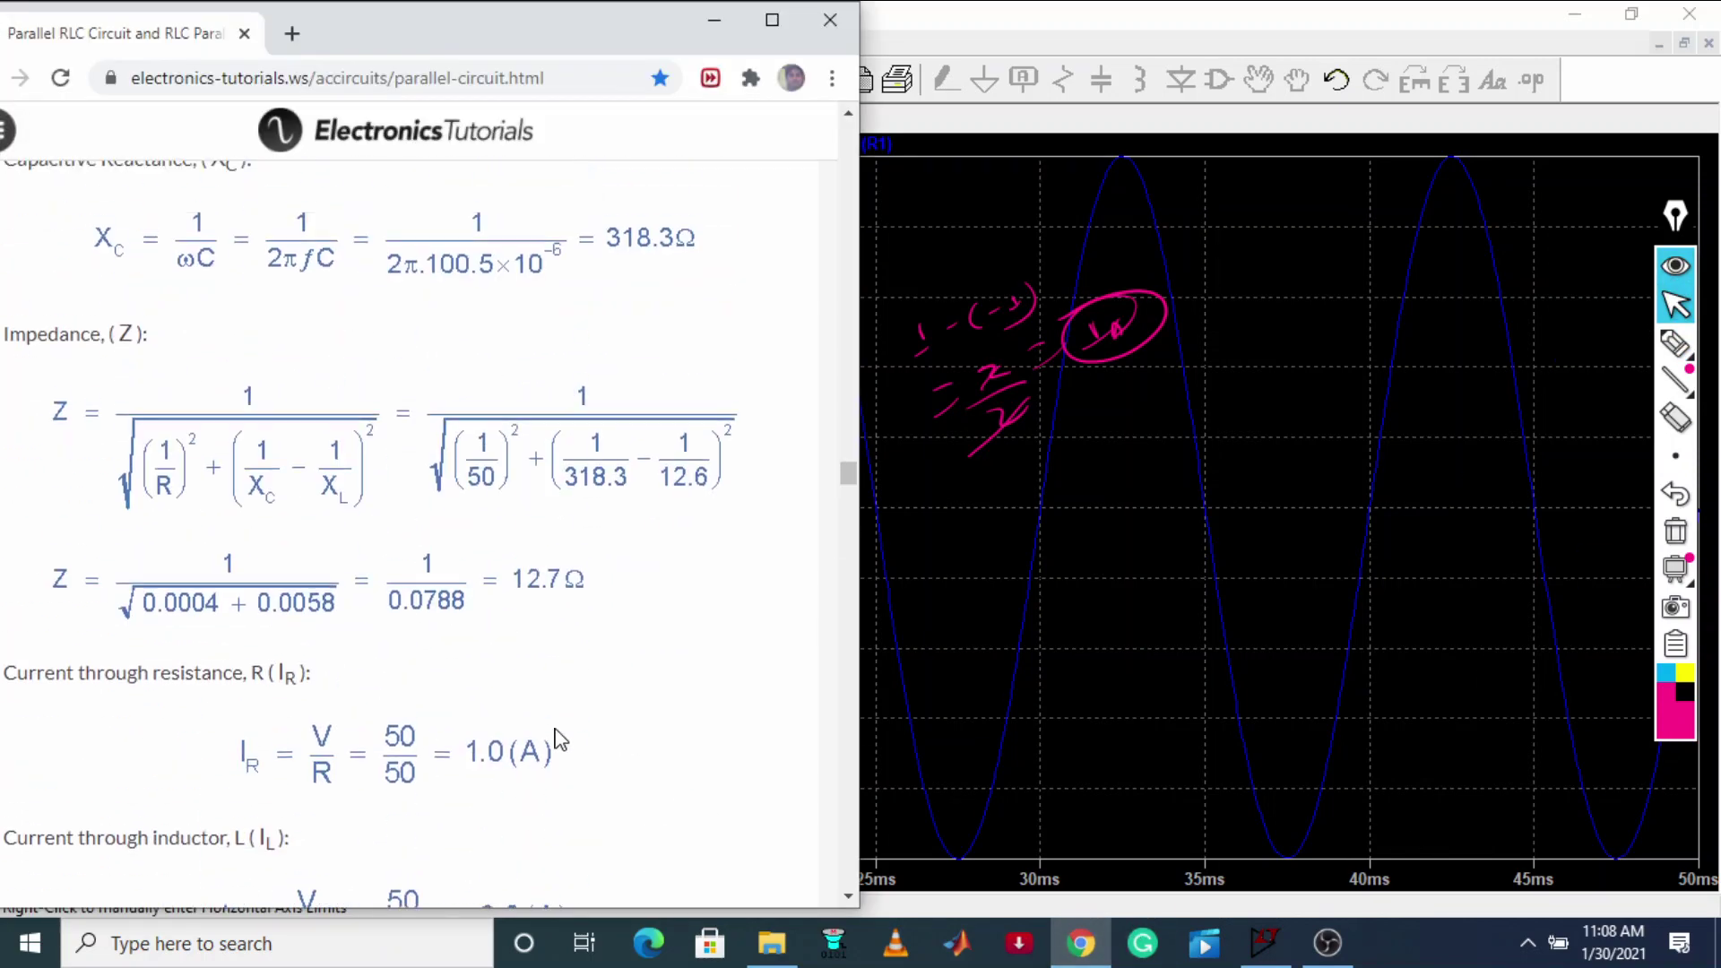
pyautogui.scroll(-3, 564, 746)
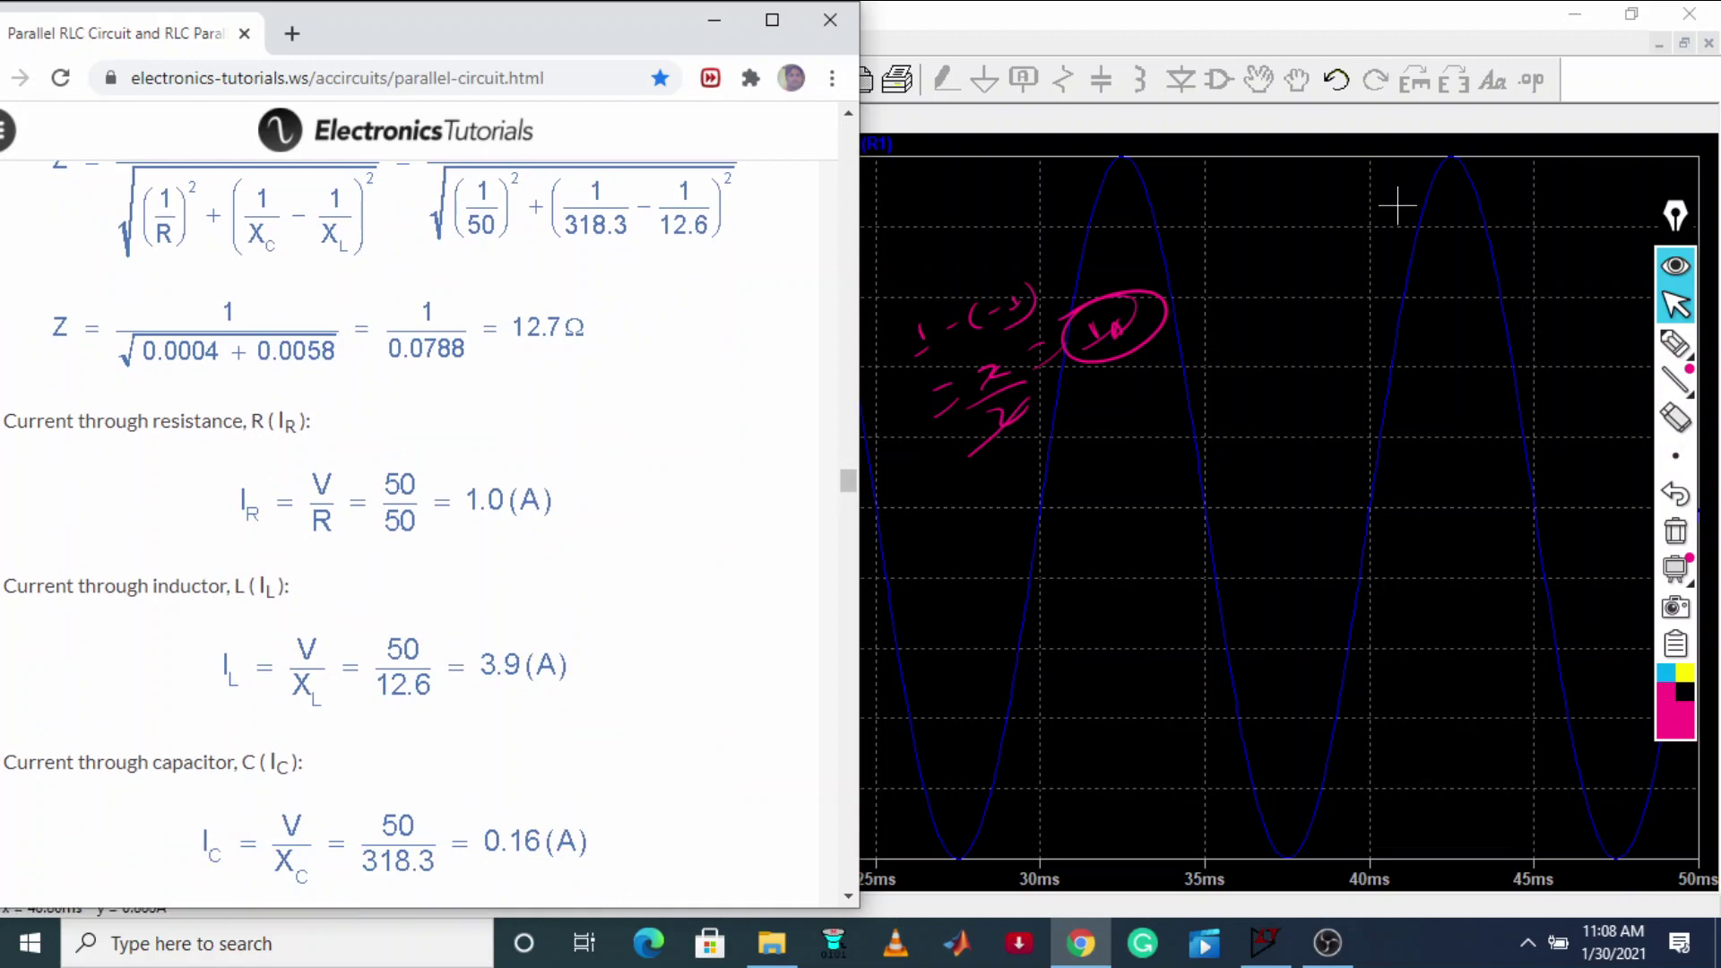
pyautogui.click(1407, 22)
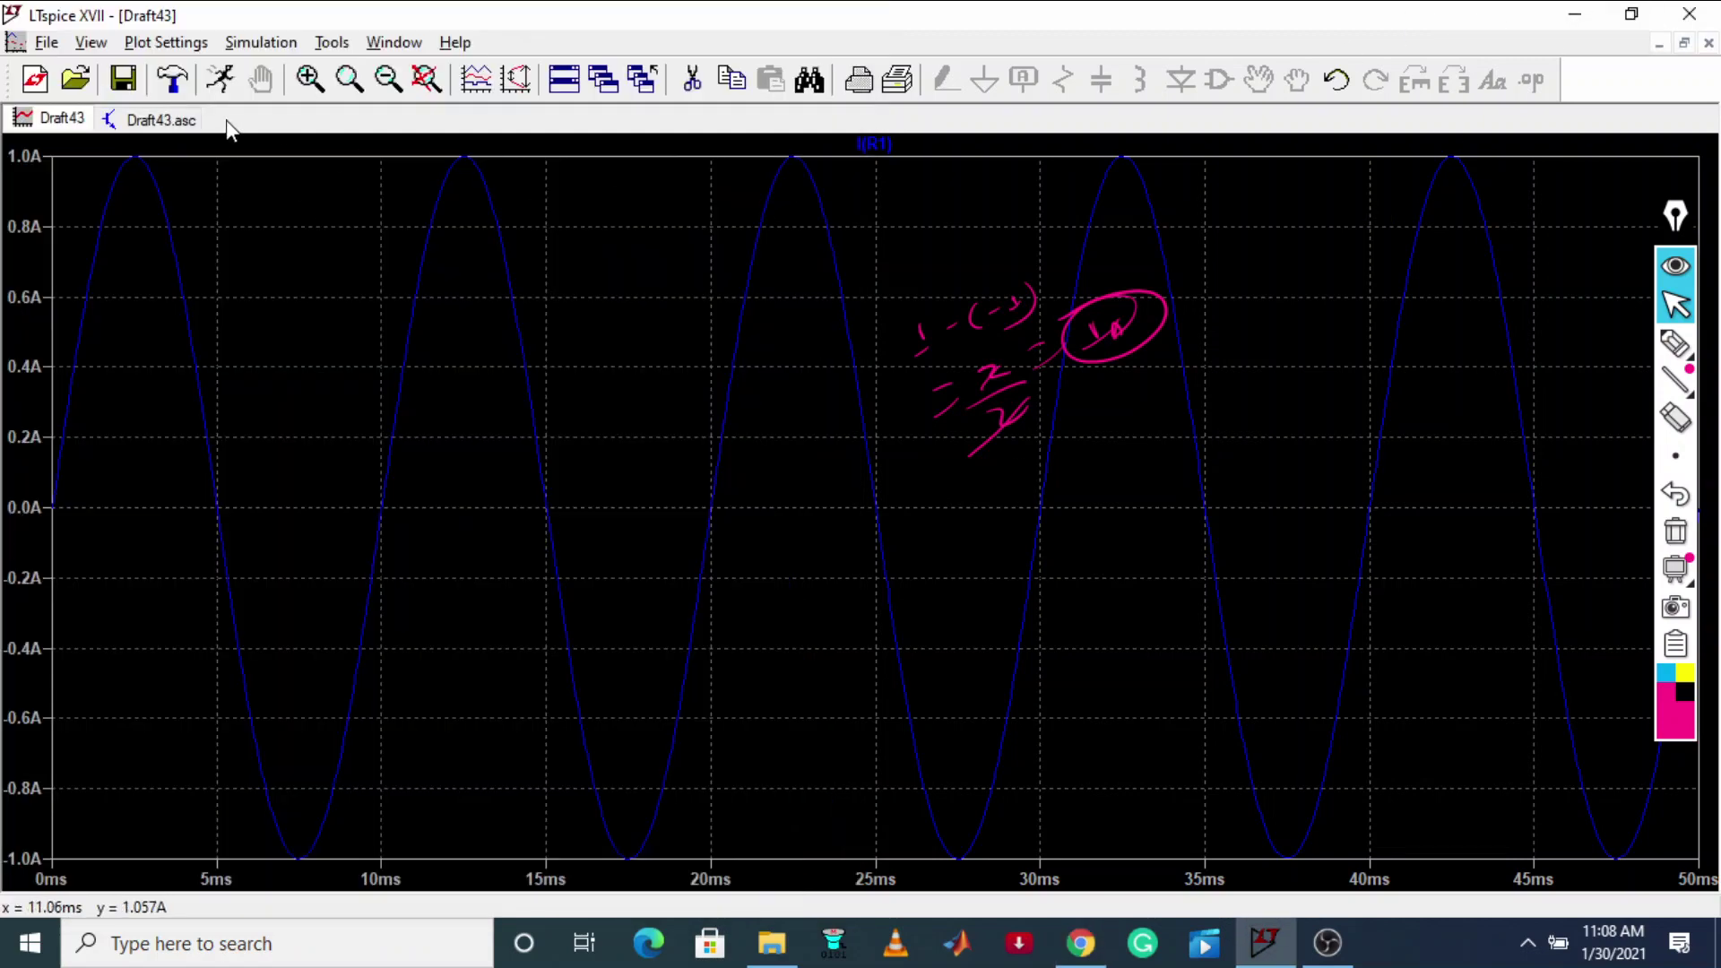
# Step: Clear the handwritten notes and plot only the inductor L1 current in the waveform window
pyautogui.click(137, 121)
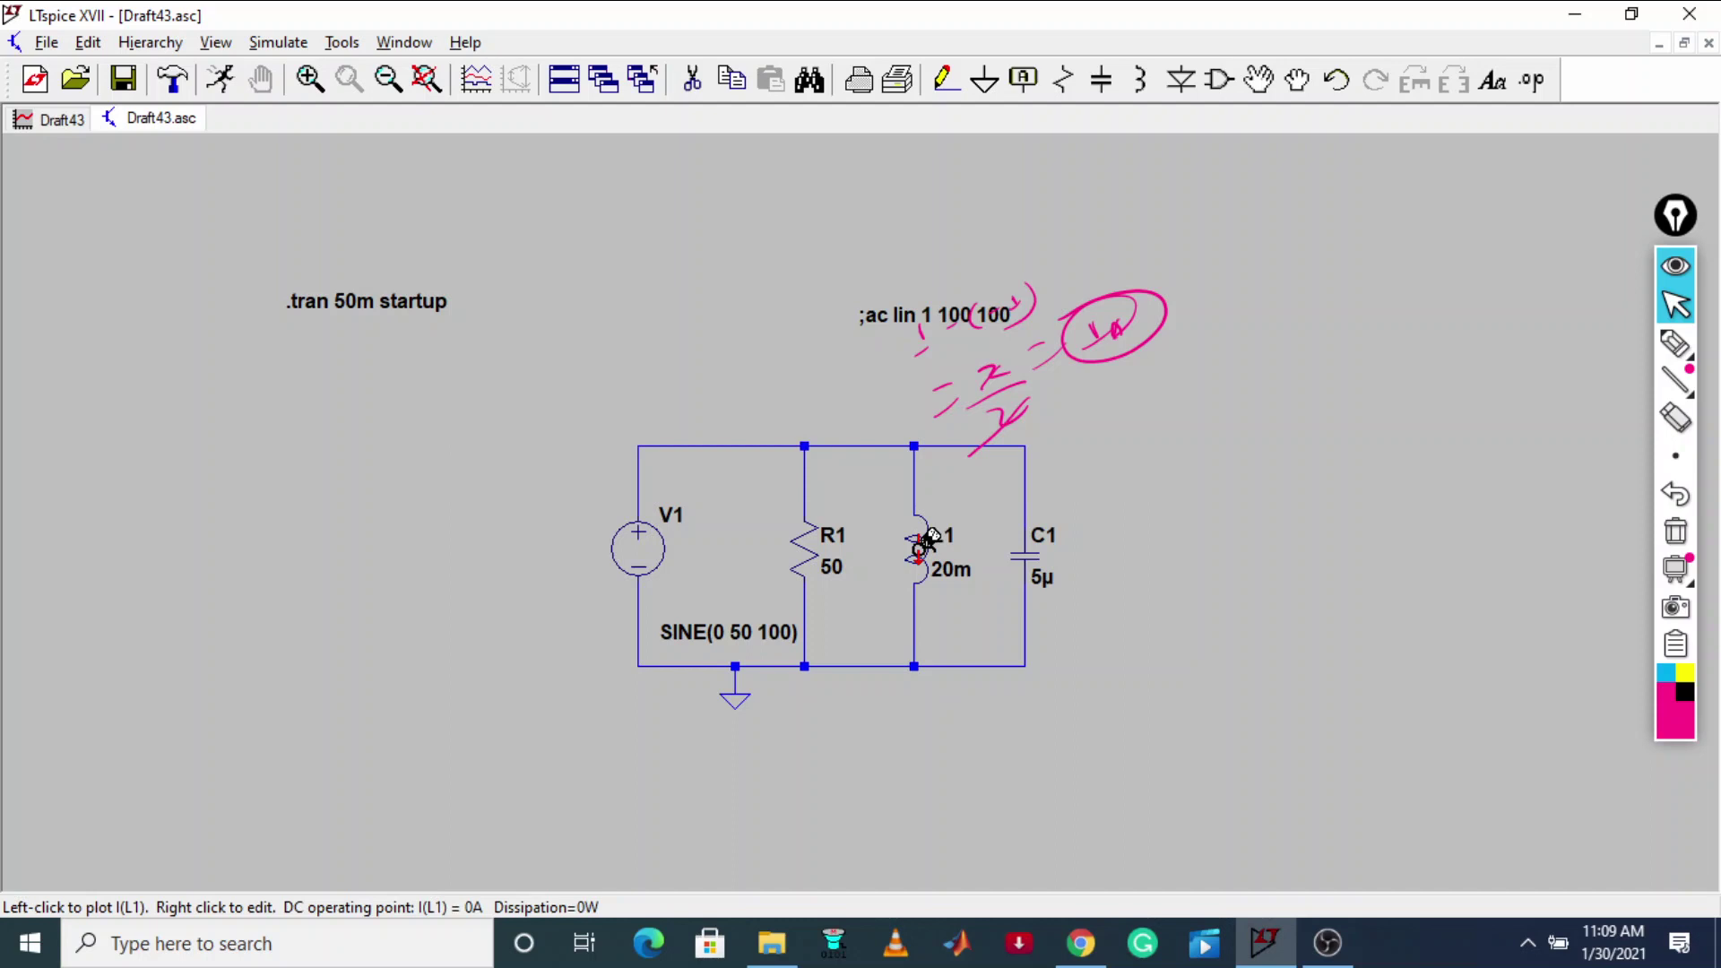
pyautogui.click(1675, 531)
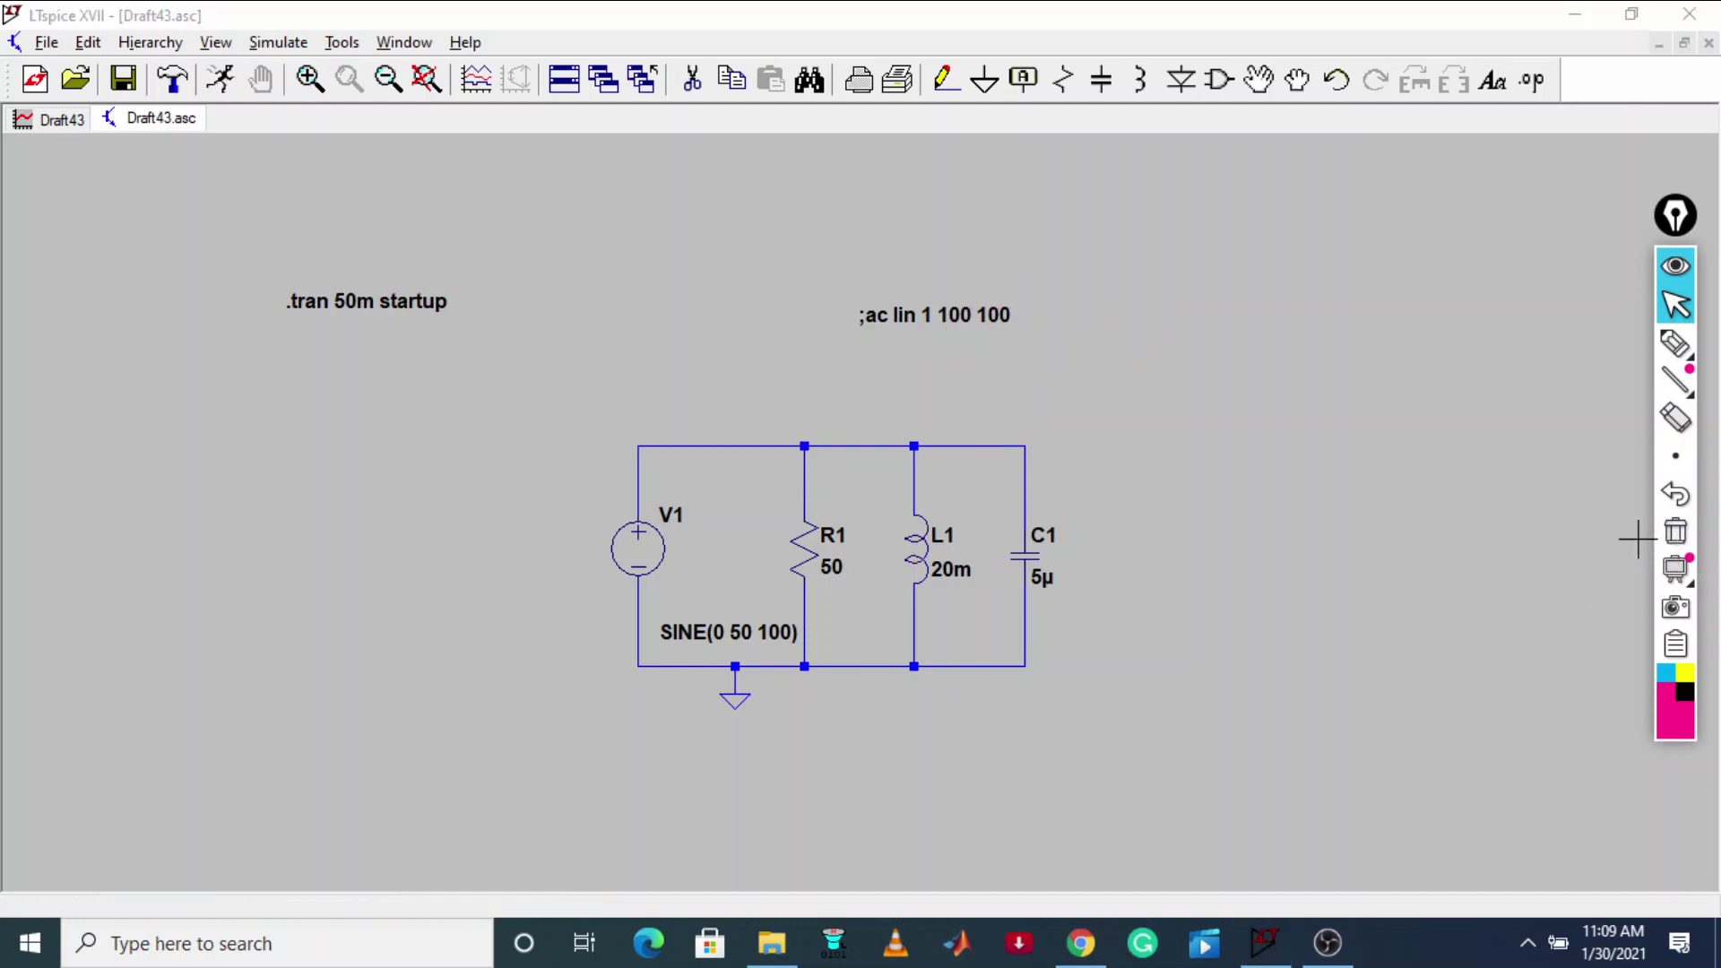
pyautogui.click(921, 551)
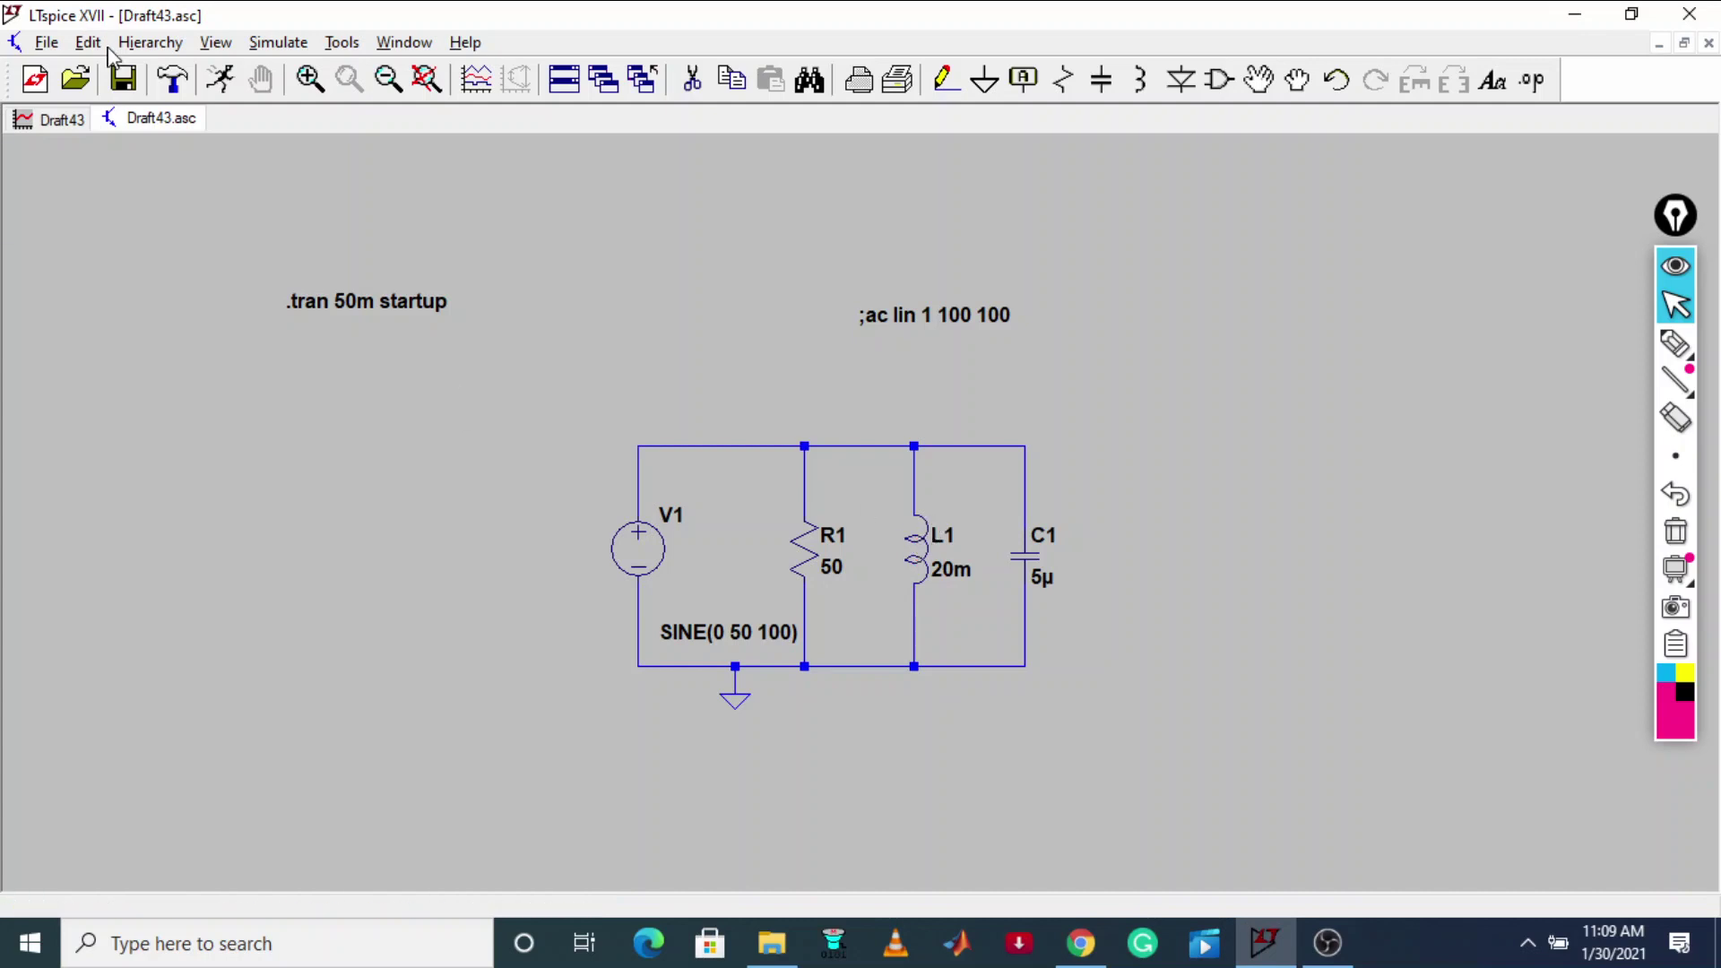
pyautogui.click(50, 120)
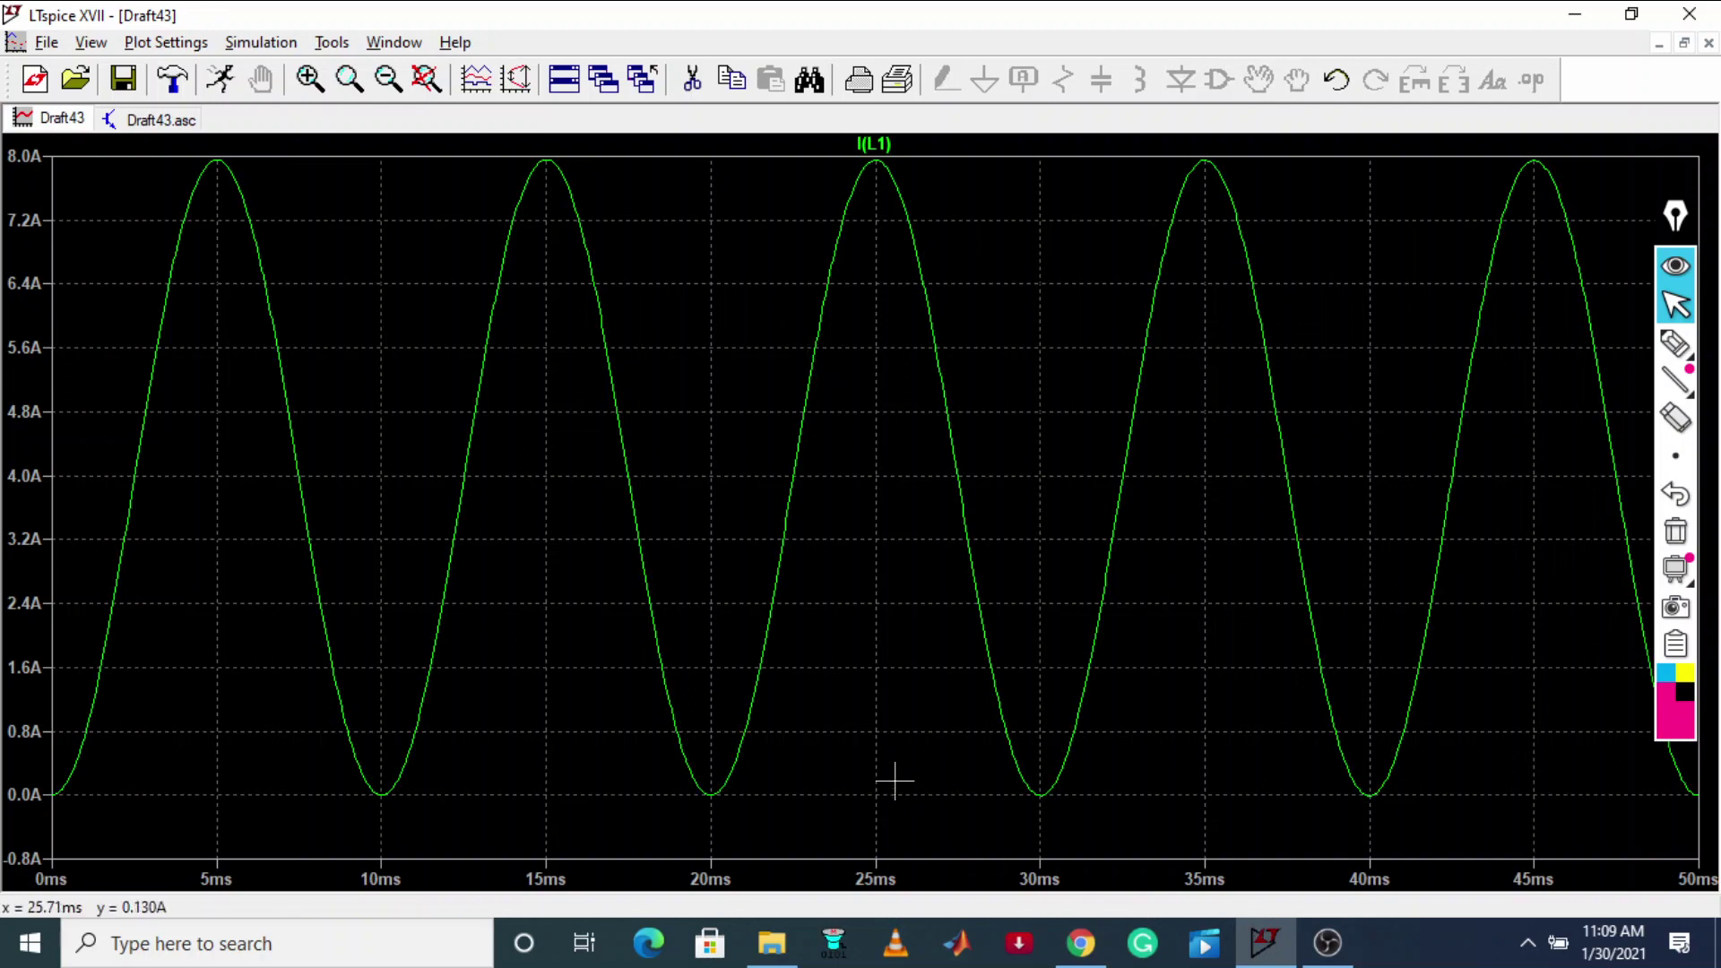
# Step: Attach a cursor to the I(L1) trace, handwrite 7.95/2 on the plot and underline the first cycle's zero level
pyautogui.click(885, 145)
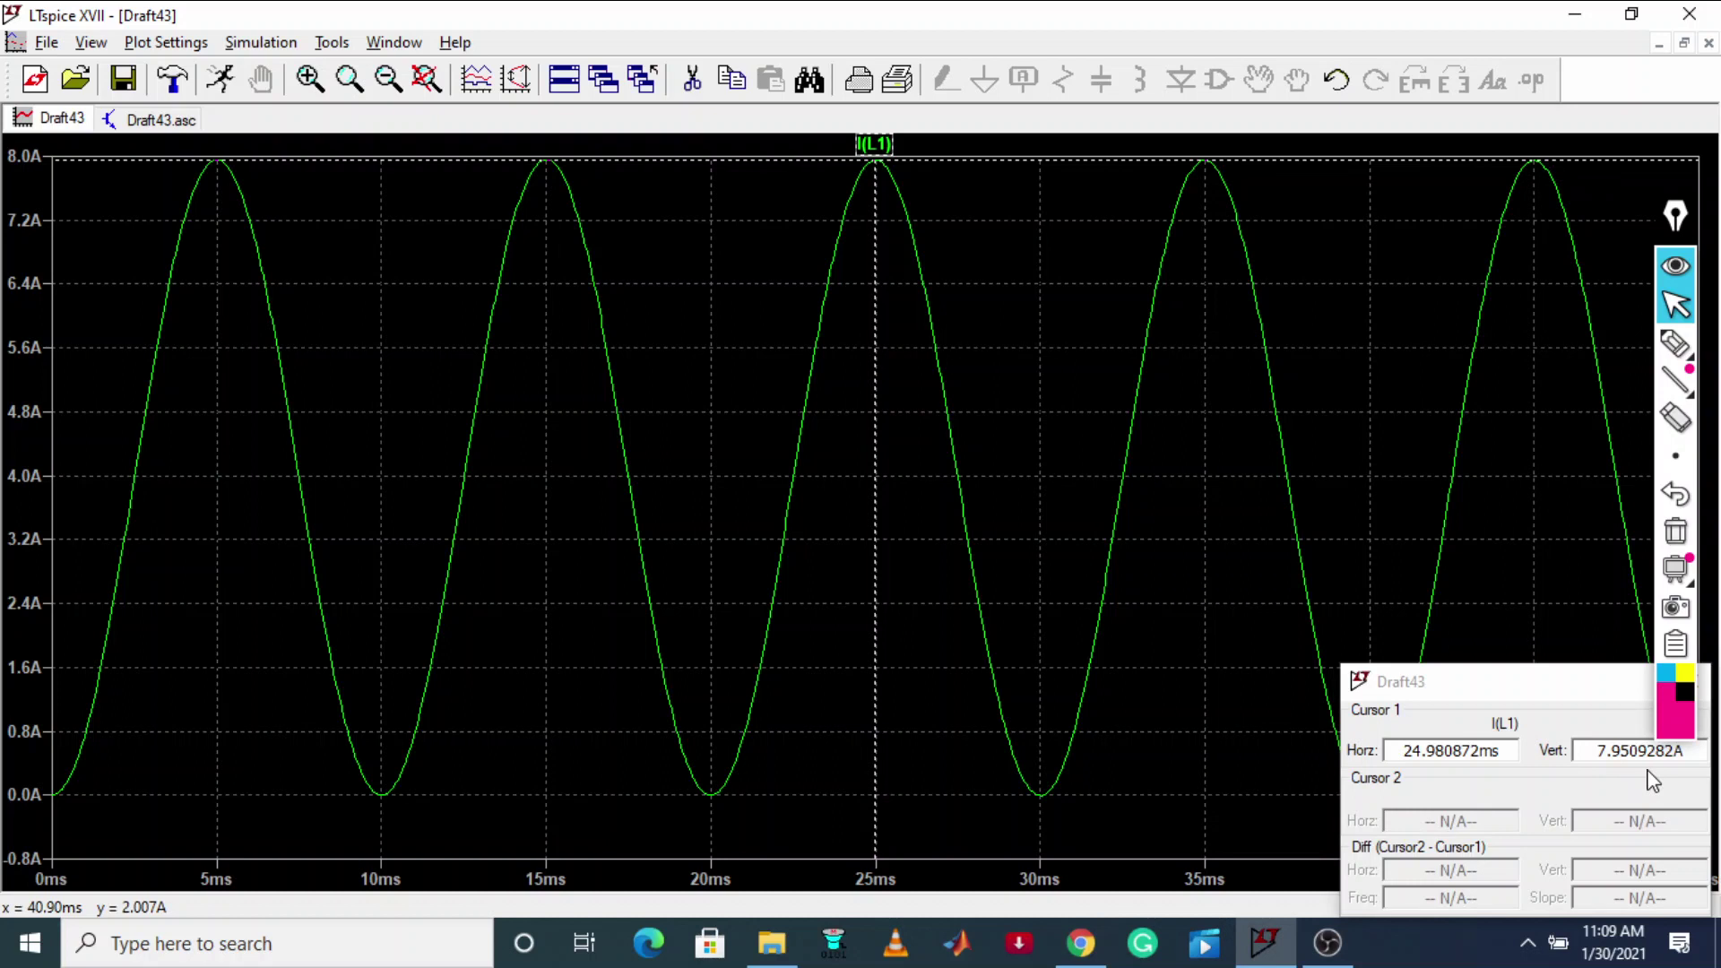
pyautogui.click(1675, 343)
pyautogui.click(1551, 352)
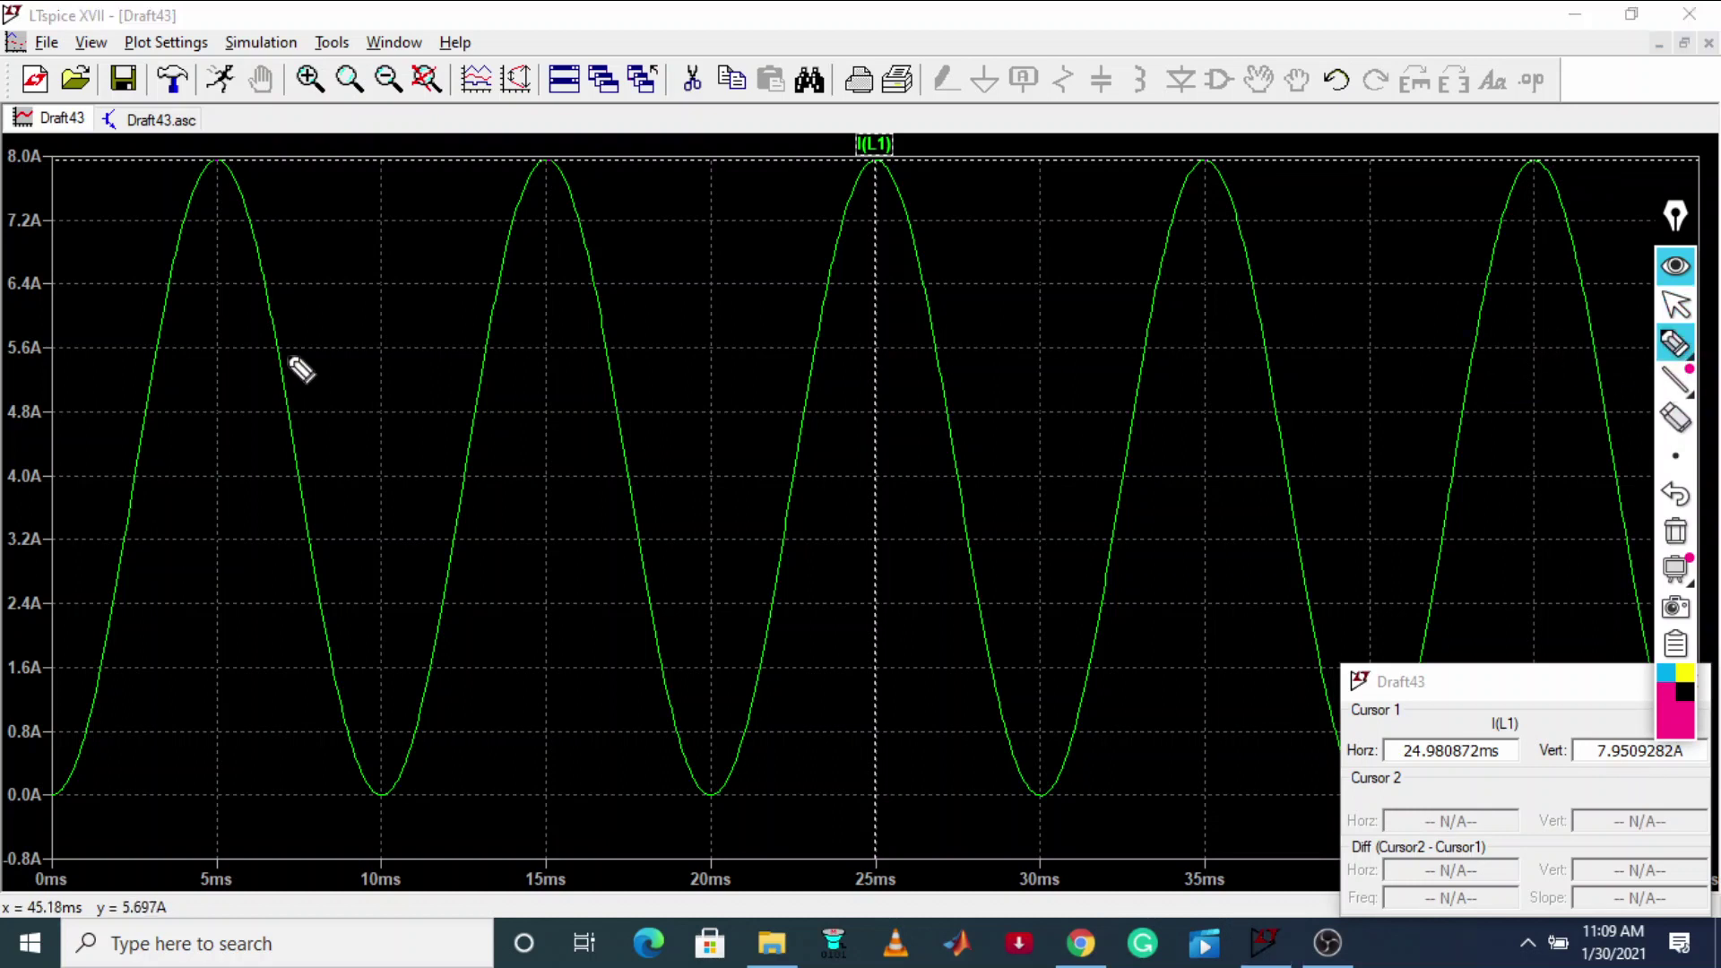
pyautogui.moveTo(303, 361)
pyautogui.mouseDown()
pyautogui.moveTo(328, 387)
pyautogui.moveTo(390, 293)
pyautogui.moveTo(358, 400)
pyautogui.moveTo(390, 387)
pyautogui.mouseUp()
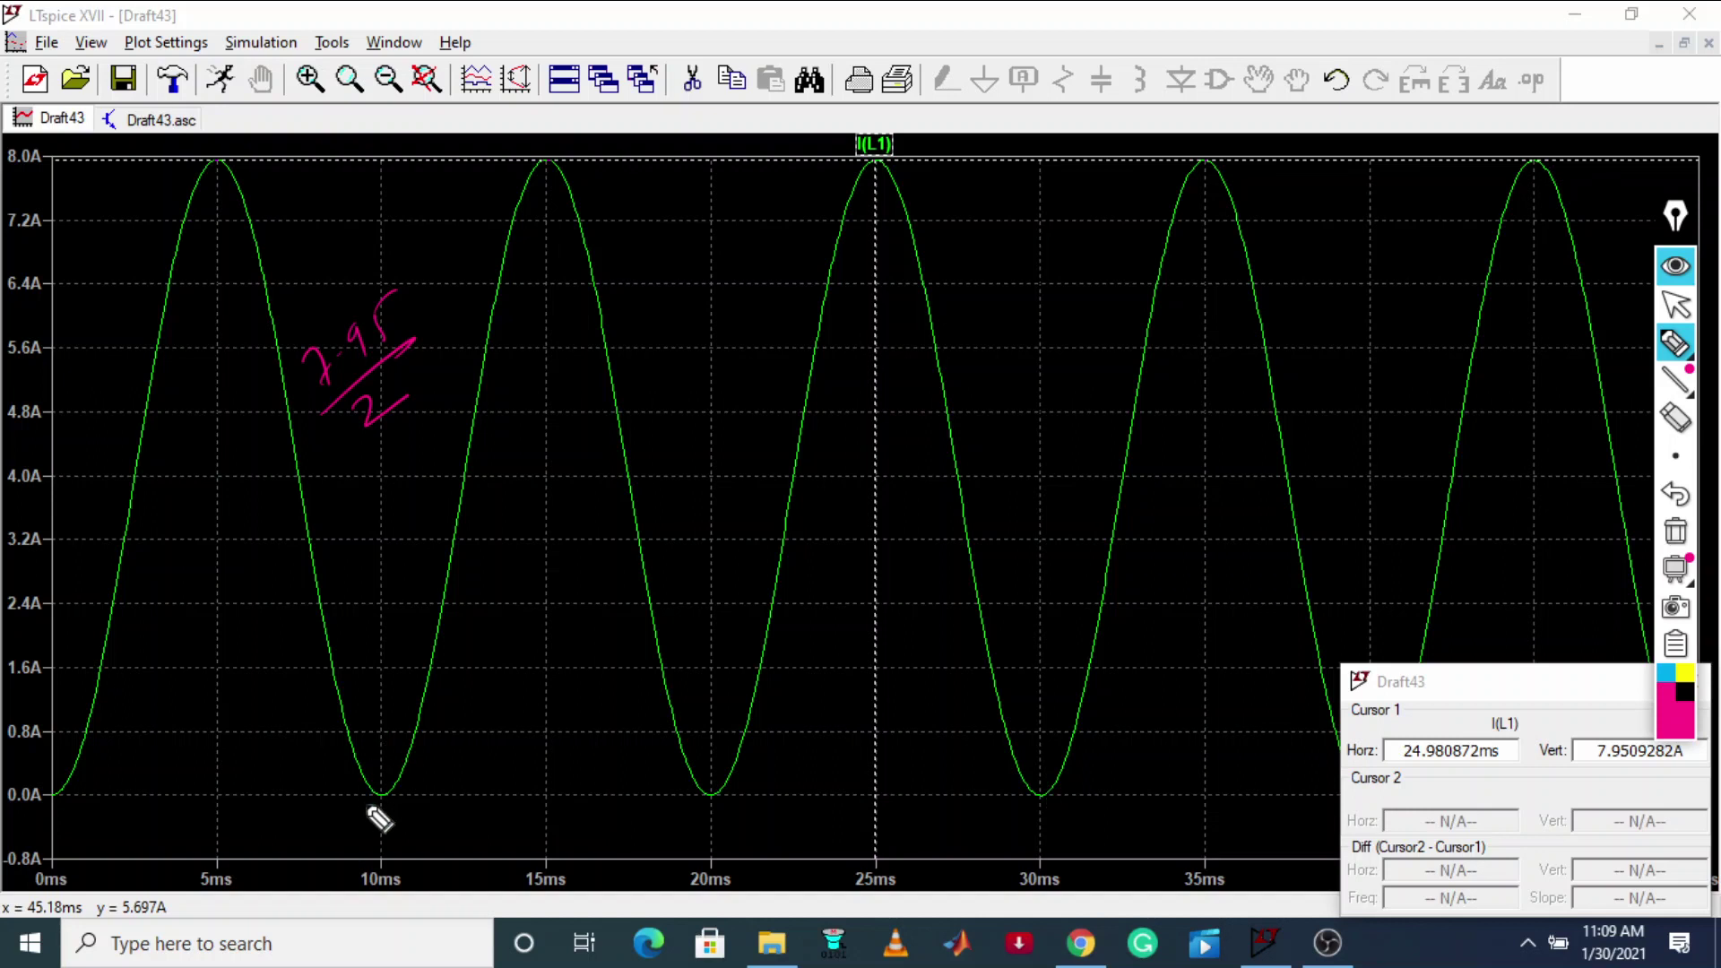
pyautogui.moveTo(367, 801)
pyautogui.mouseDown()
pyautogui.moveTo(414, 794)
pyautogui.moveTo(54, 817)
pyautogui.mouseUp()
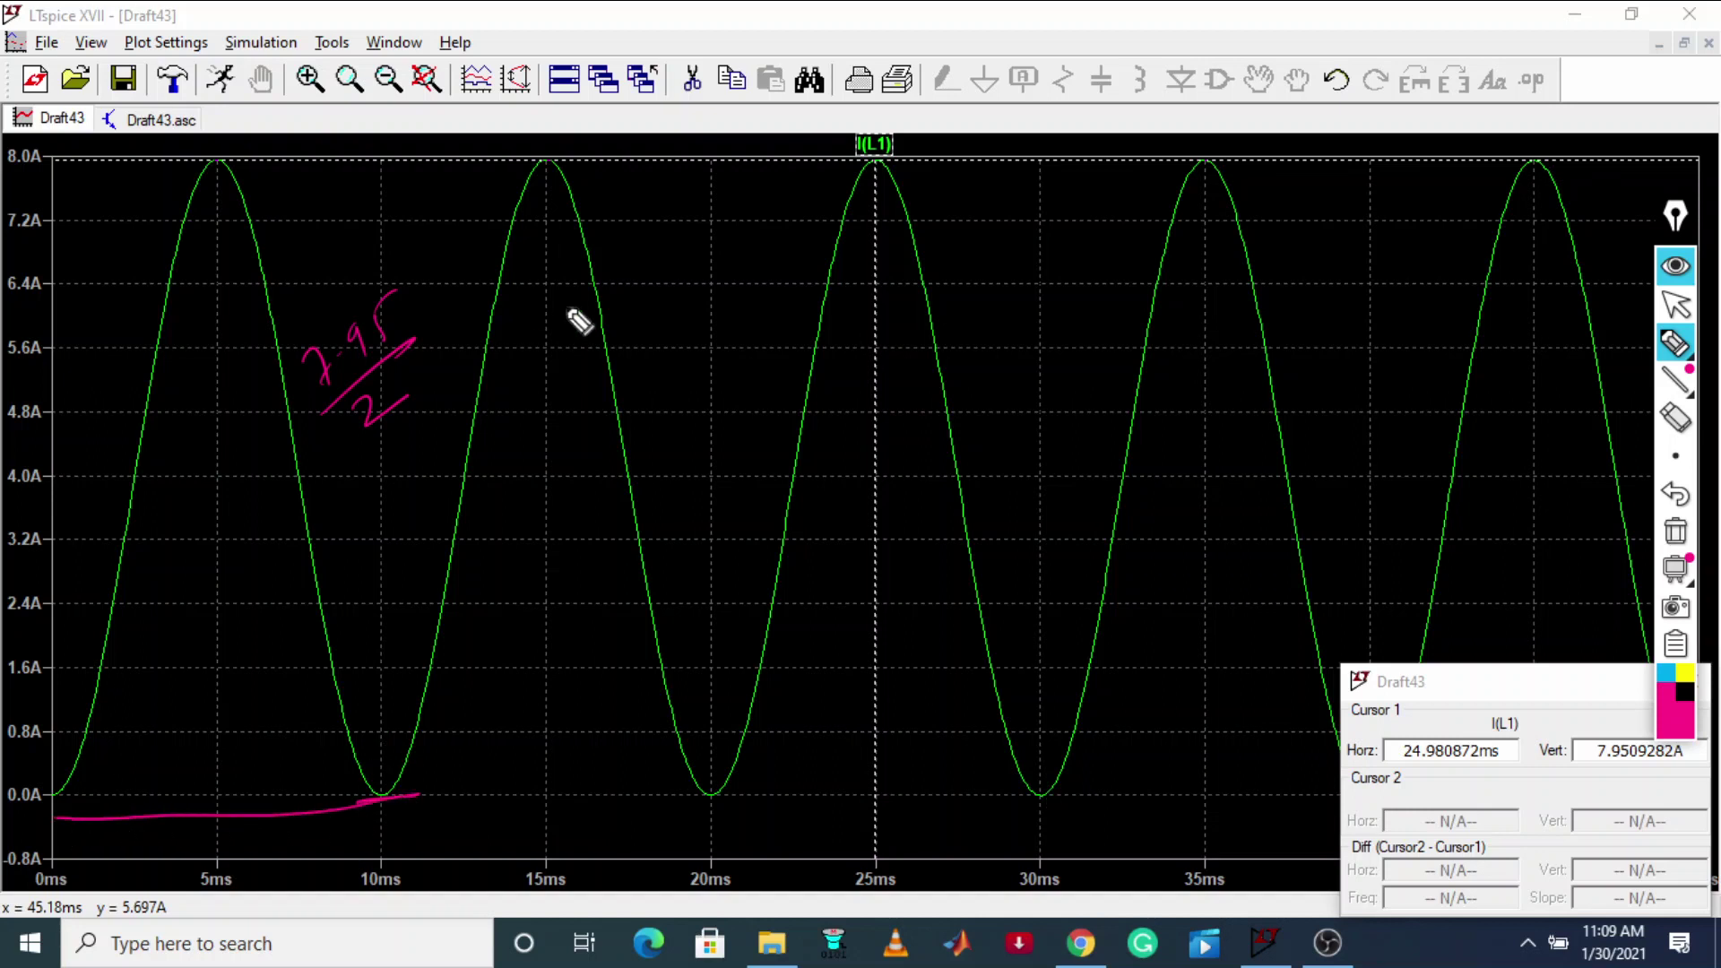
# Step: Handwrite the L1 current amplitude calculation (7.95-0)/2 = 3.975 on the plot and circle the result
pyautogui.moveTo(648, 337)
pyautogui.mouseDown()
pyautogui.moveTo(668, 367)
pyautogui.moveTo(714, 348)
pyautogui.moveTo(721, 369)
pyautogui.mouseUp()
pyautogui.moveTo(744, 328)
pyautogui.mouseDown()
pyautogui.moveTo(829, 314)
pyautogui.moveTo(730, 399)
pyautogui.moveTo(787, 412)
pyautogui.mouseUp()
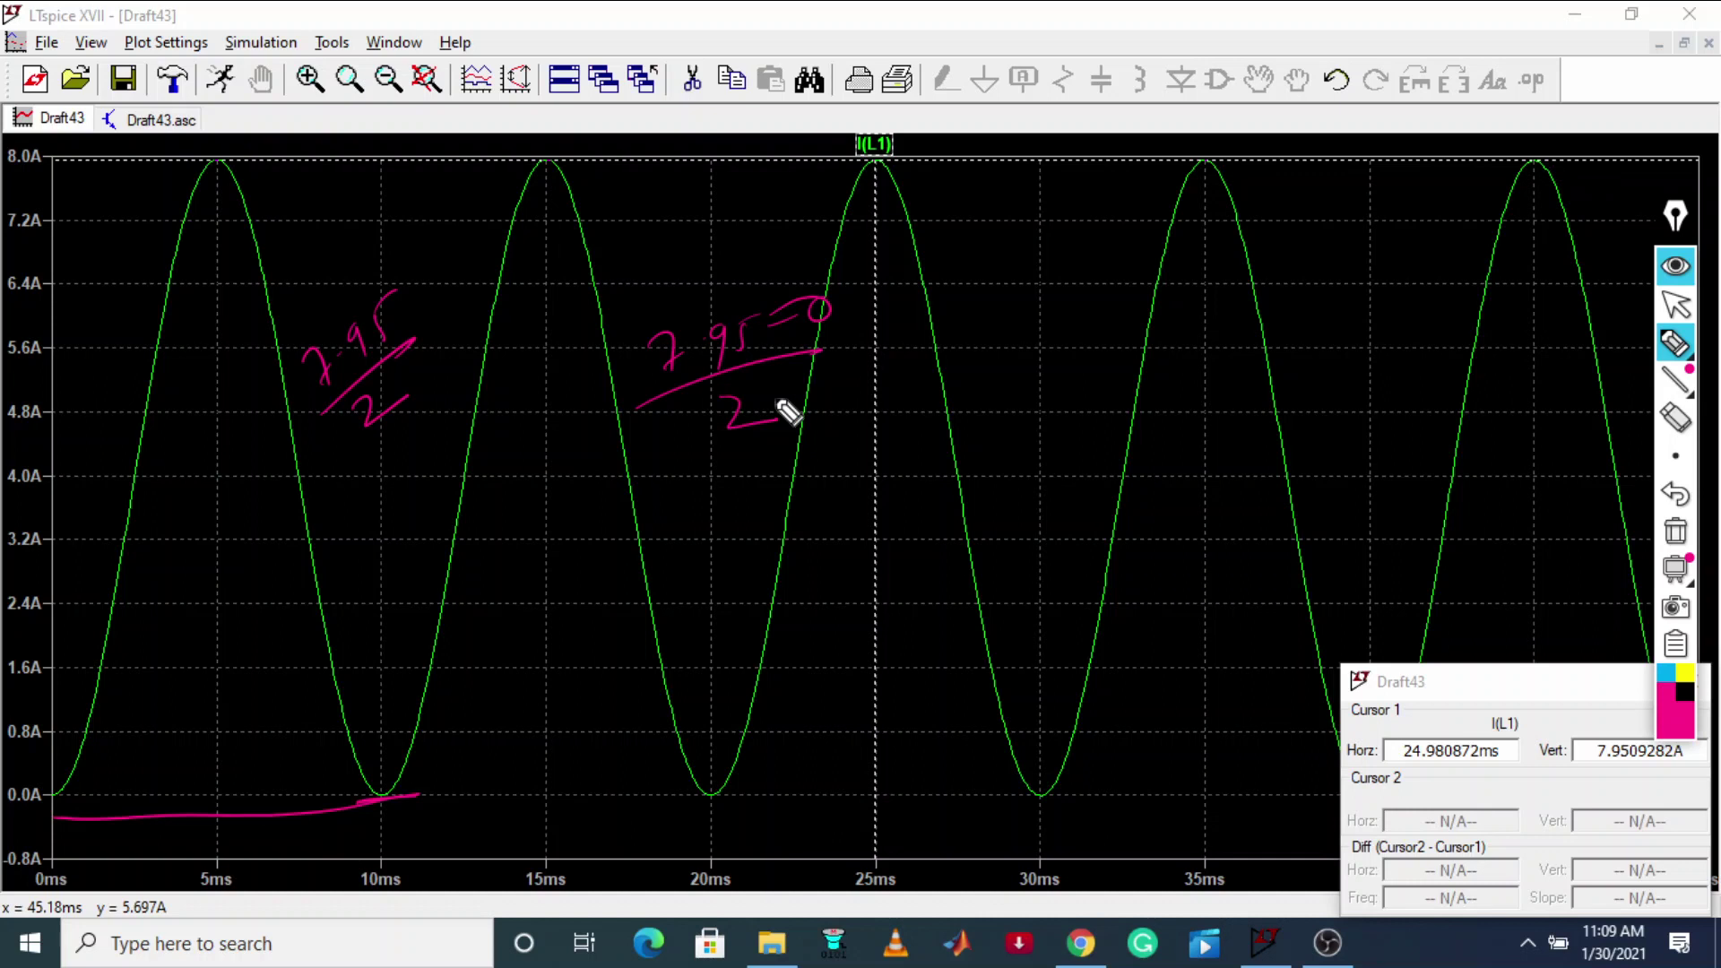
pyautogui.moveTo(880, 472)
pyautogui.mouseDown()
pyautogui.moveTo(968, 454)
pyautogui.moveTo(1021, 415)
pyautogui.moveTo(1055, 429)
pyautogui.mouseUp()
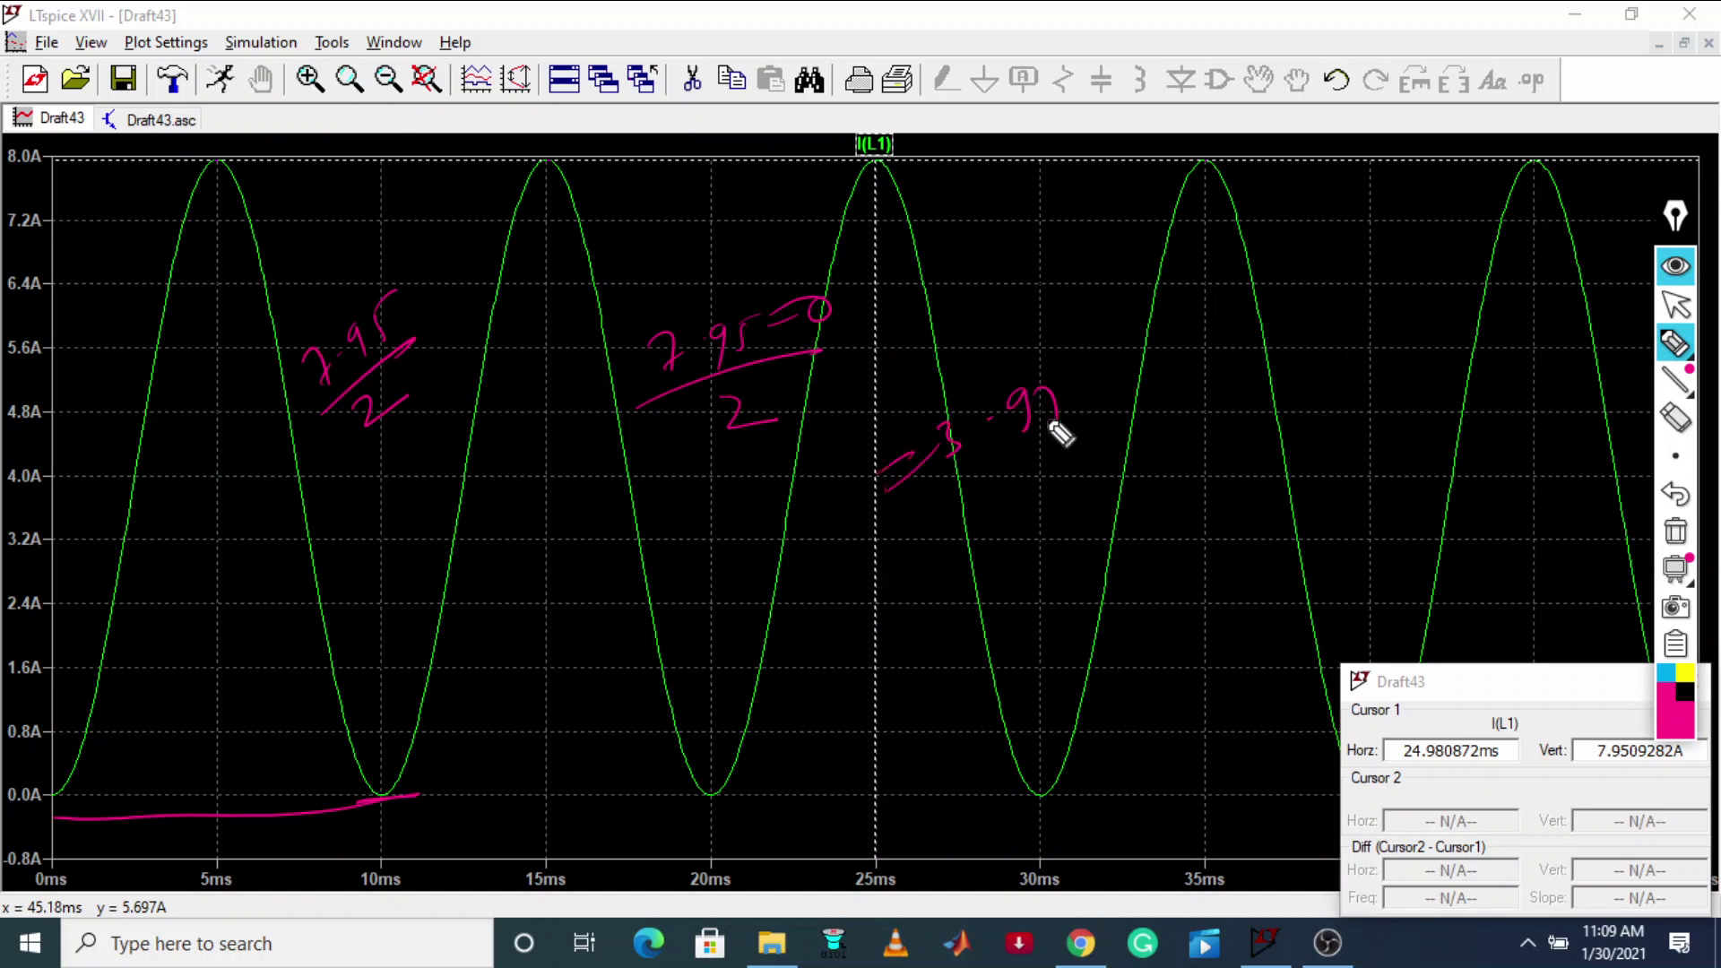
pyautogui.moveTo(1101, 375); pyautogui.dragTo(1078, 414)
pyautogui.moveTo(1125, 342); pyautogui.dragTo(1103, 338)
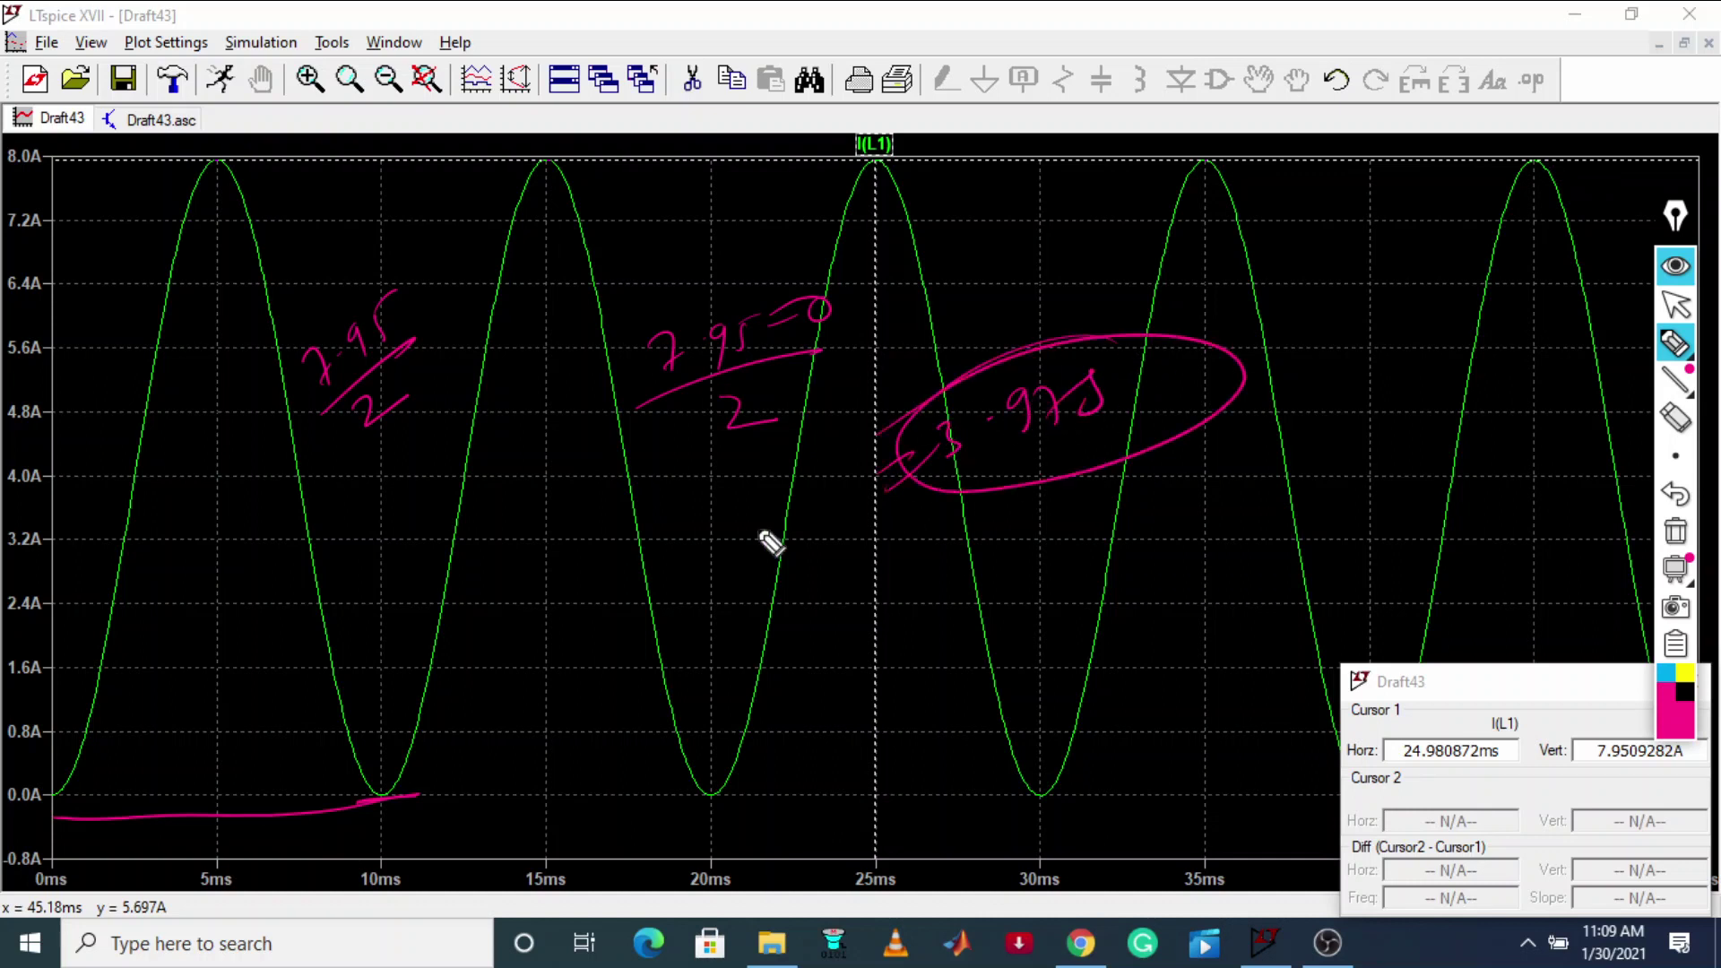
# Step: Compare the L1 amplitude with the inductor current on the reference page in Chrome, and clear the handwritten notes in LTspice
pyautogui.click(1688, 309)
pyautogui.click(1080, 943)
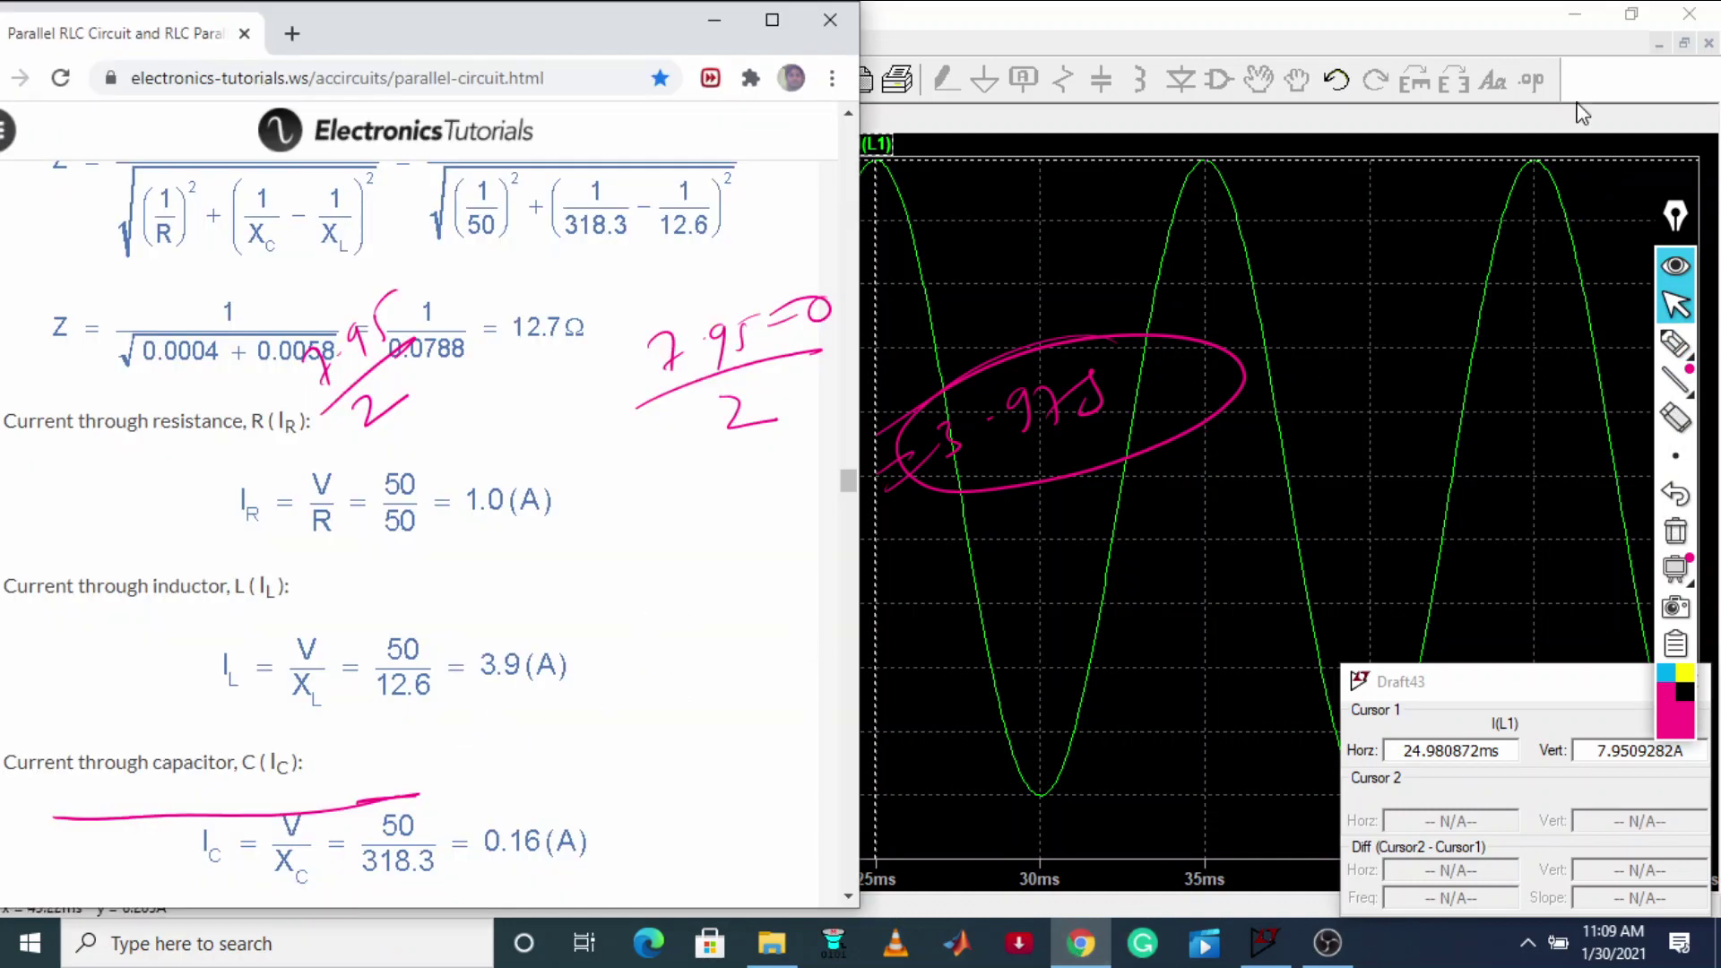
pyautogui.click(1394, 18)
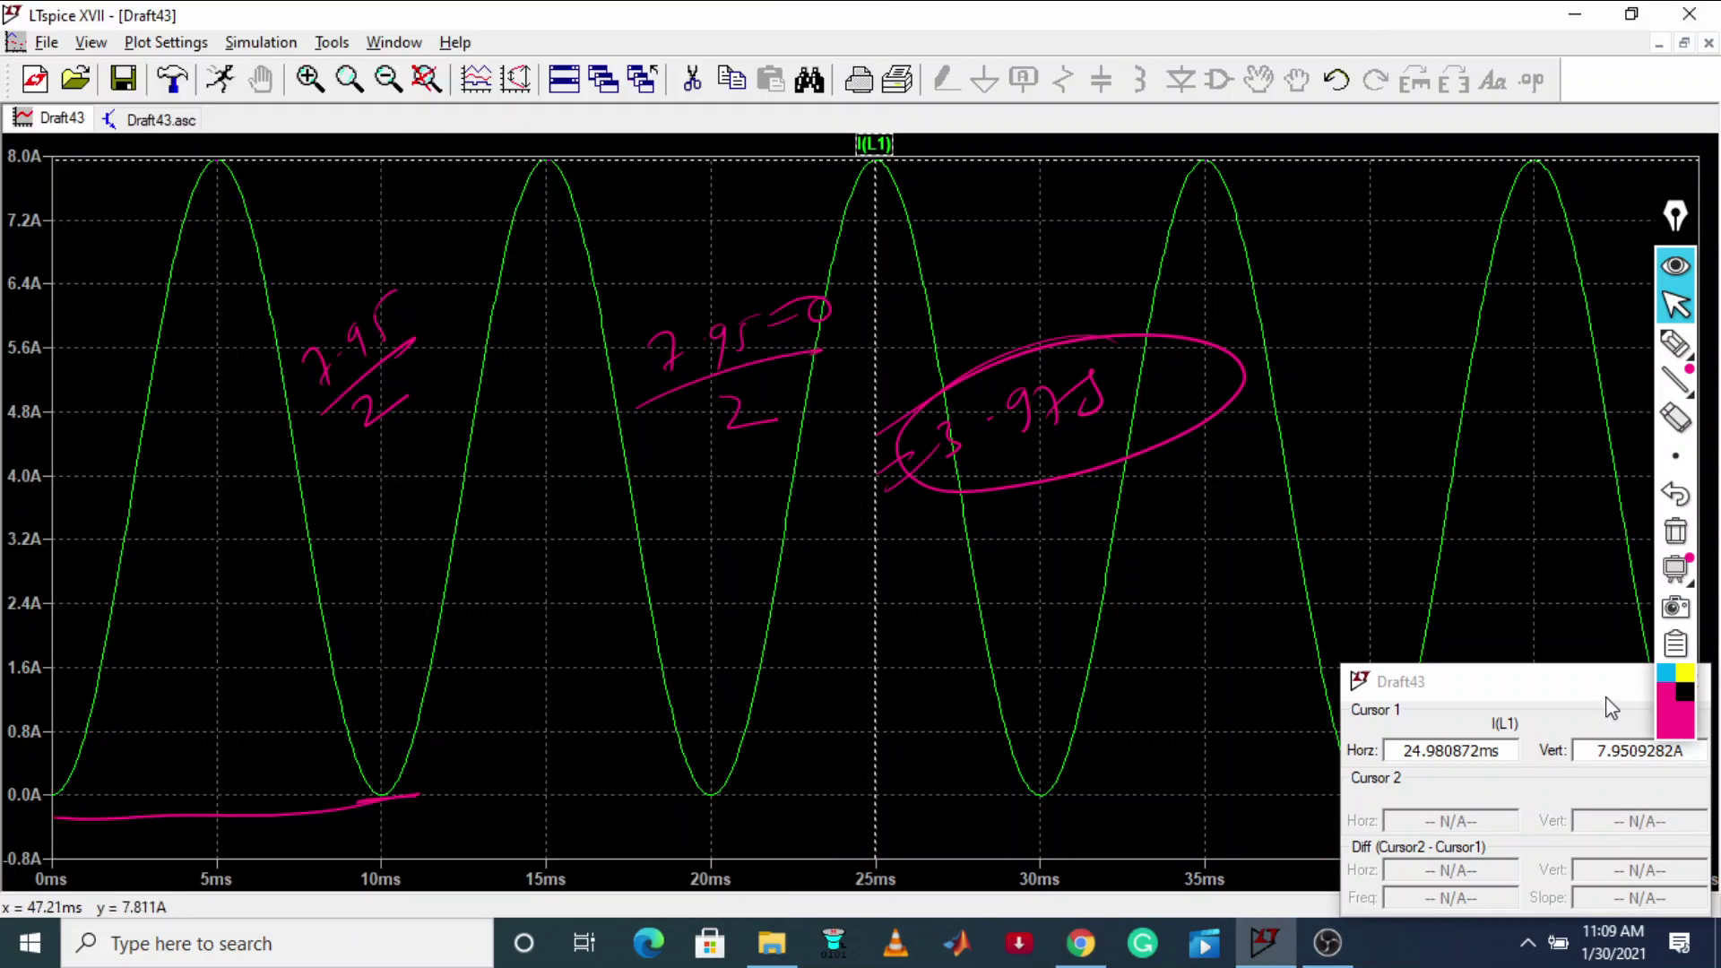
pyautogui.click(1675, 535)
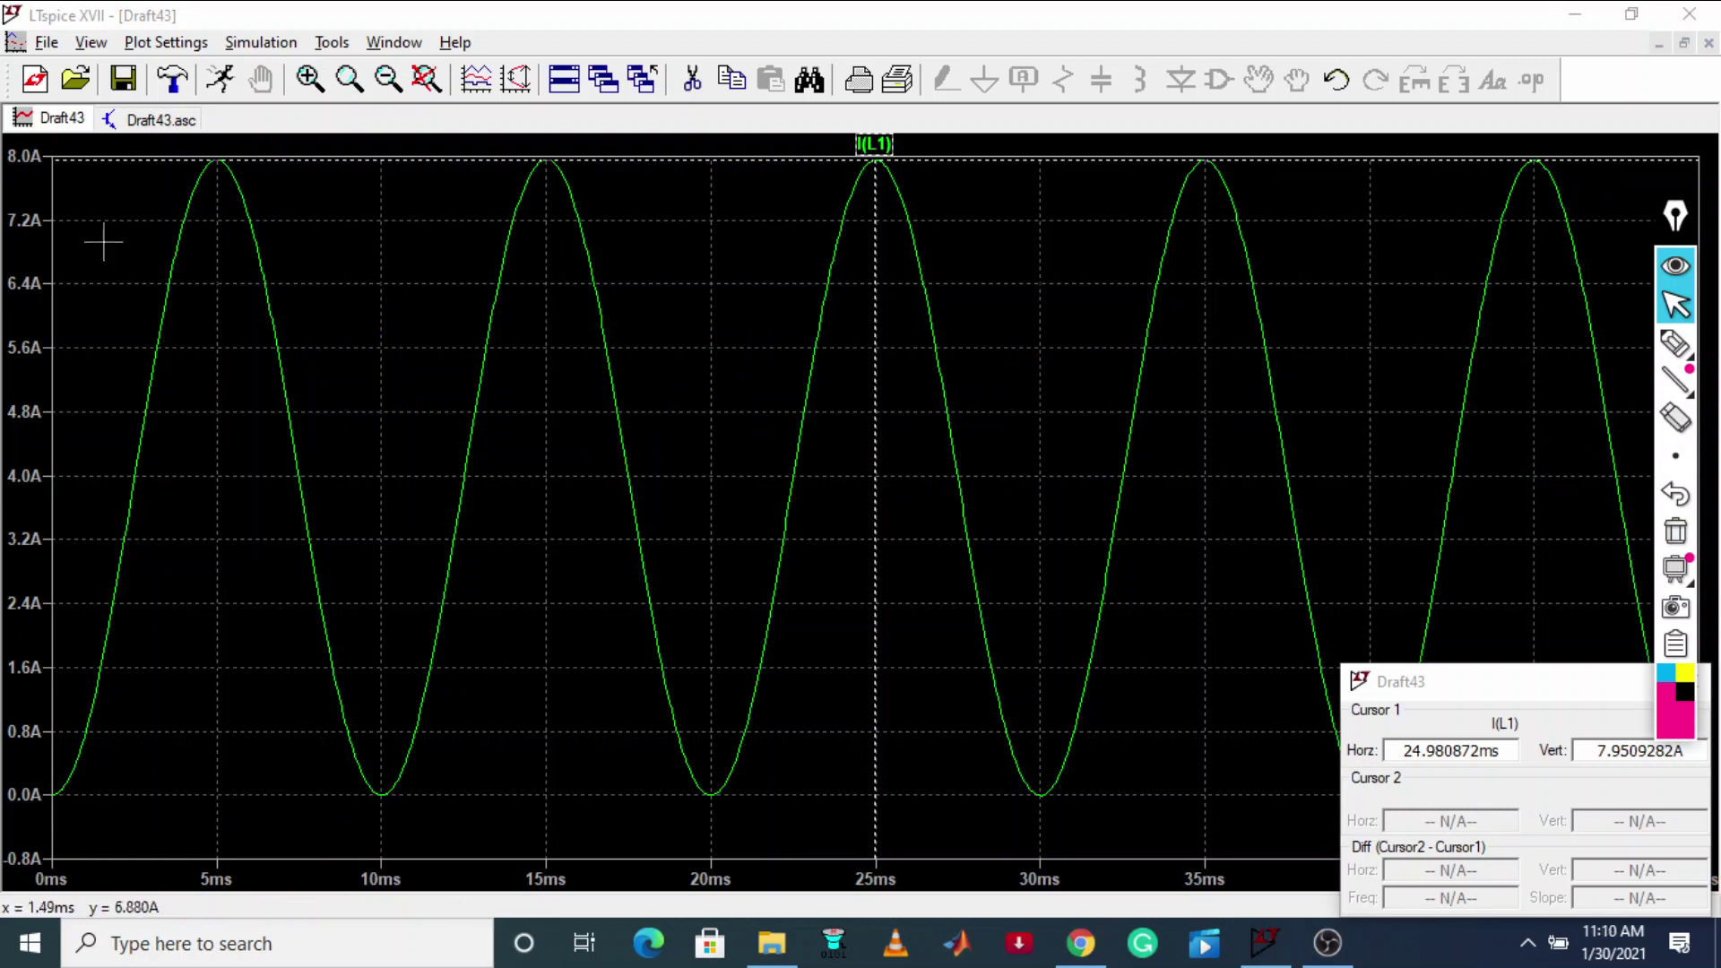
# Step: Close the existing waveform plot, rerun the transient simulation and plot only the capacitor C1 current
pyautogui.click(161, 119)
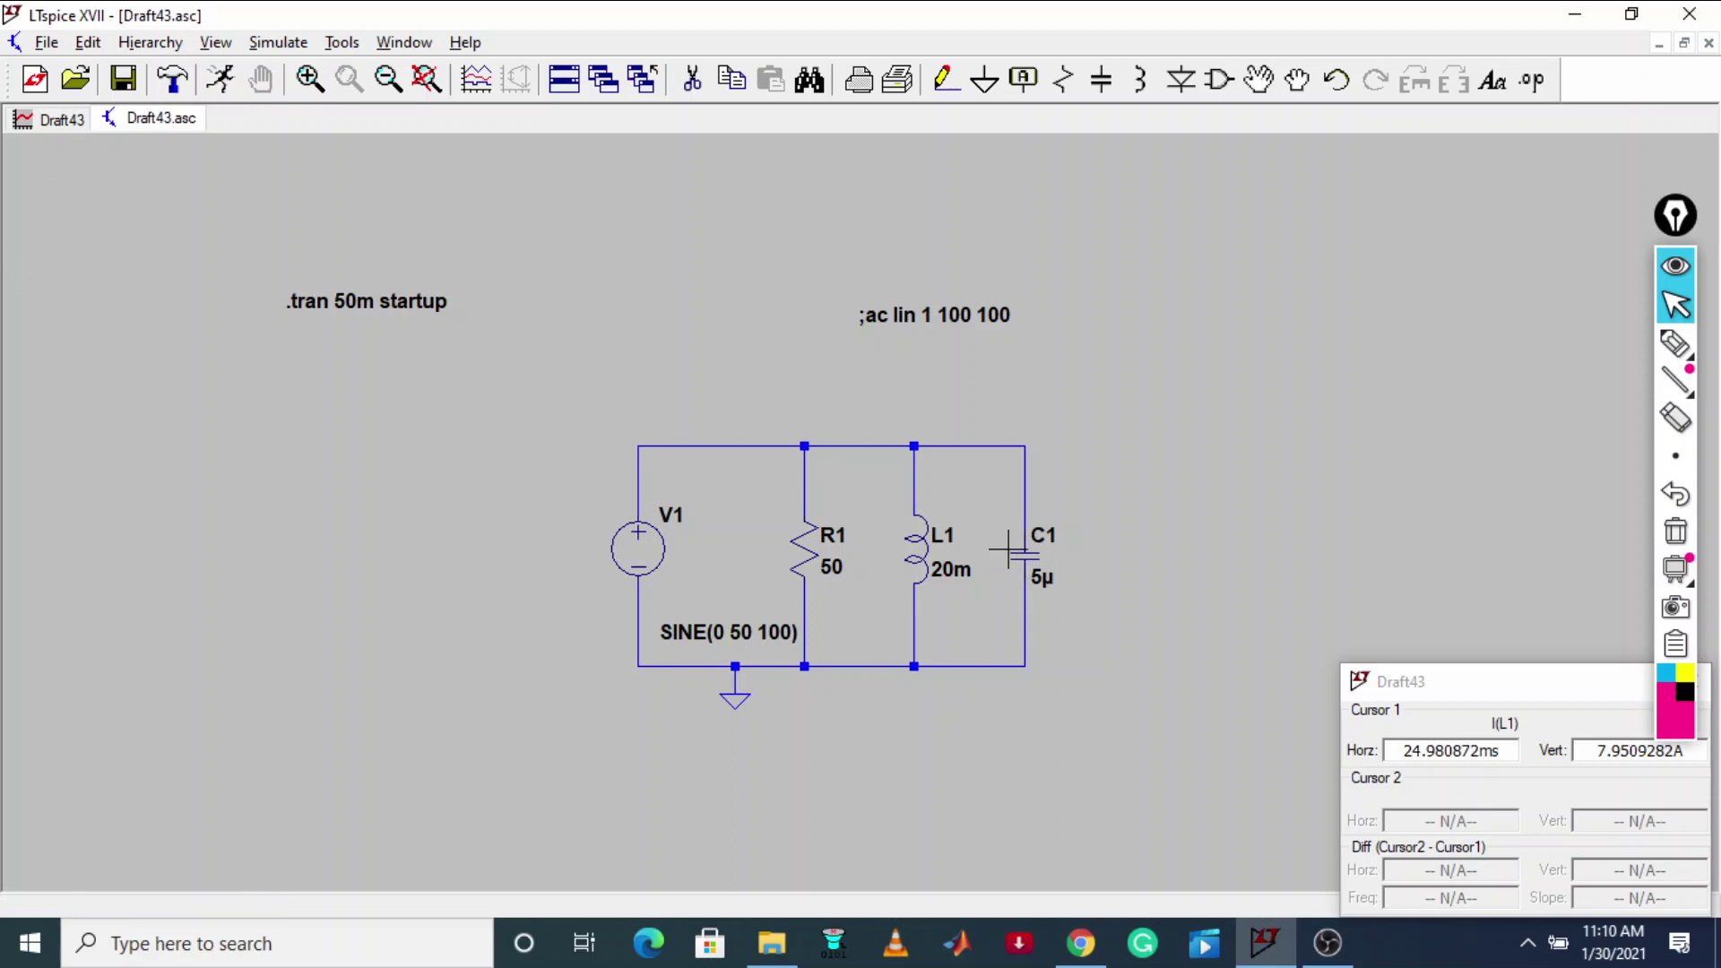
pyautogui.click(56, 121)
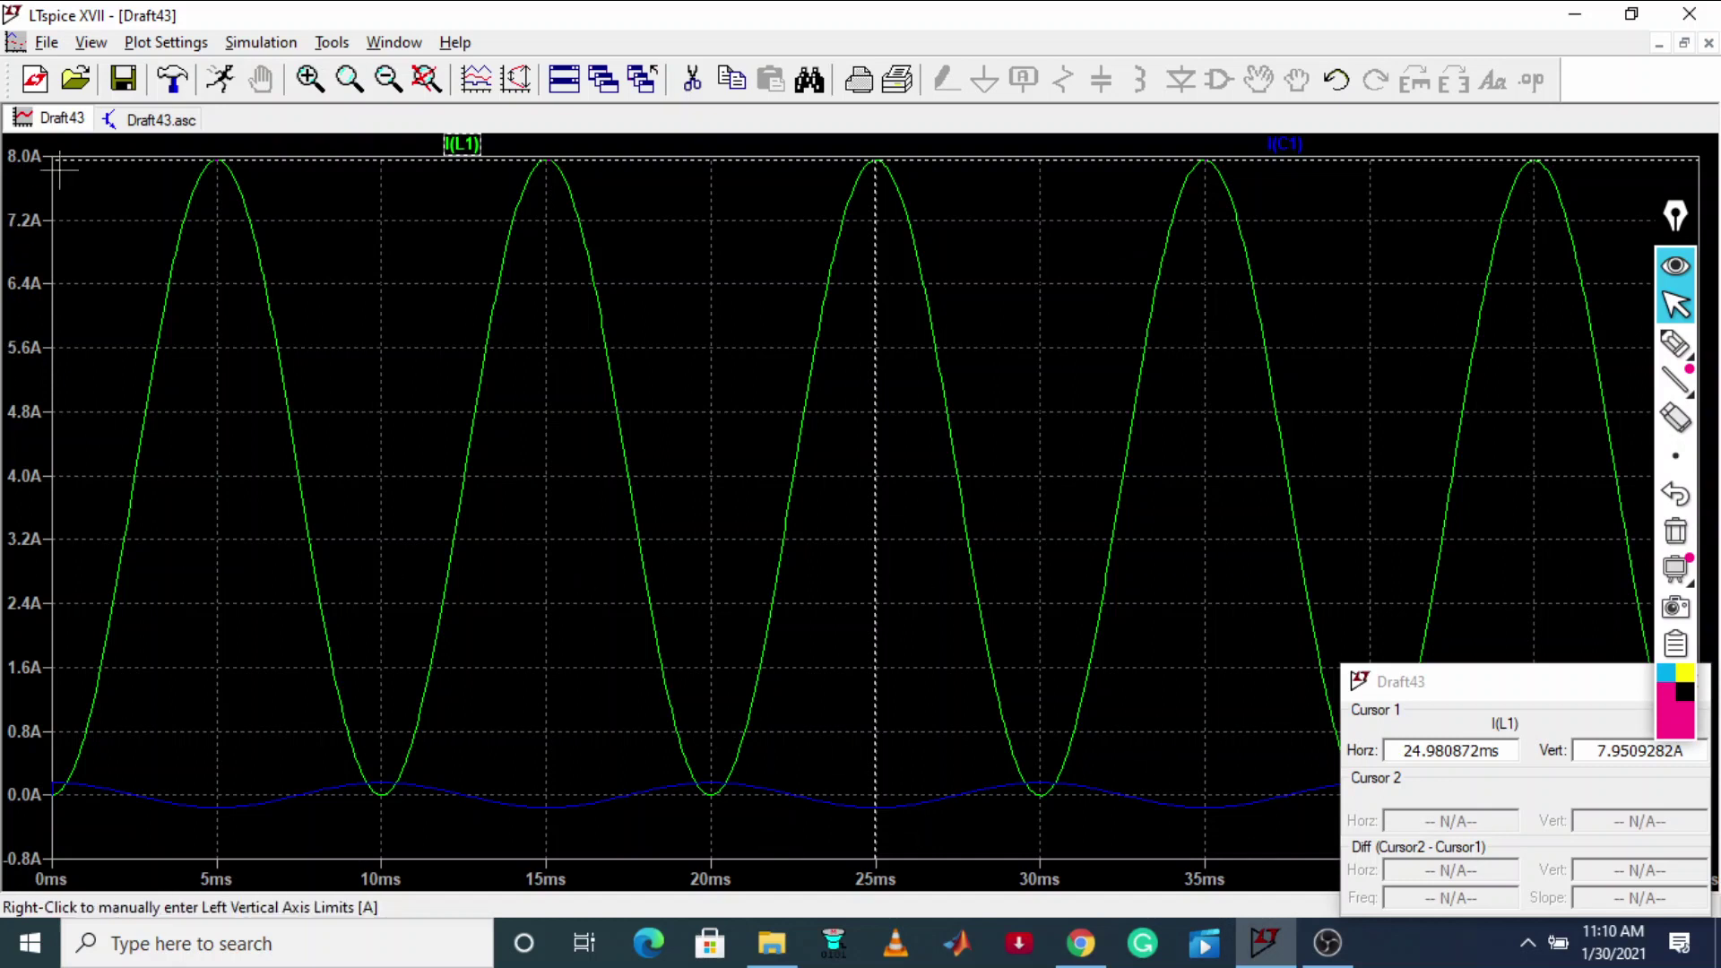
pyautogui.click(16, 42)
pyautogui.click(127, 173)
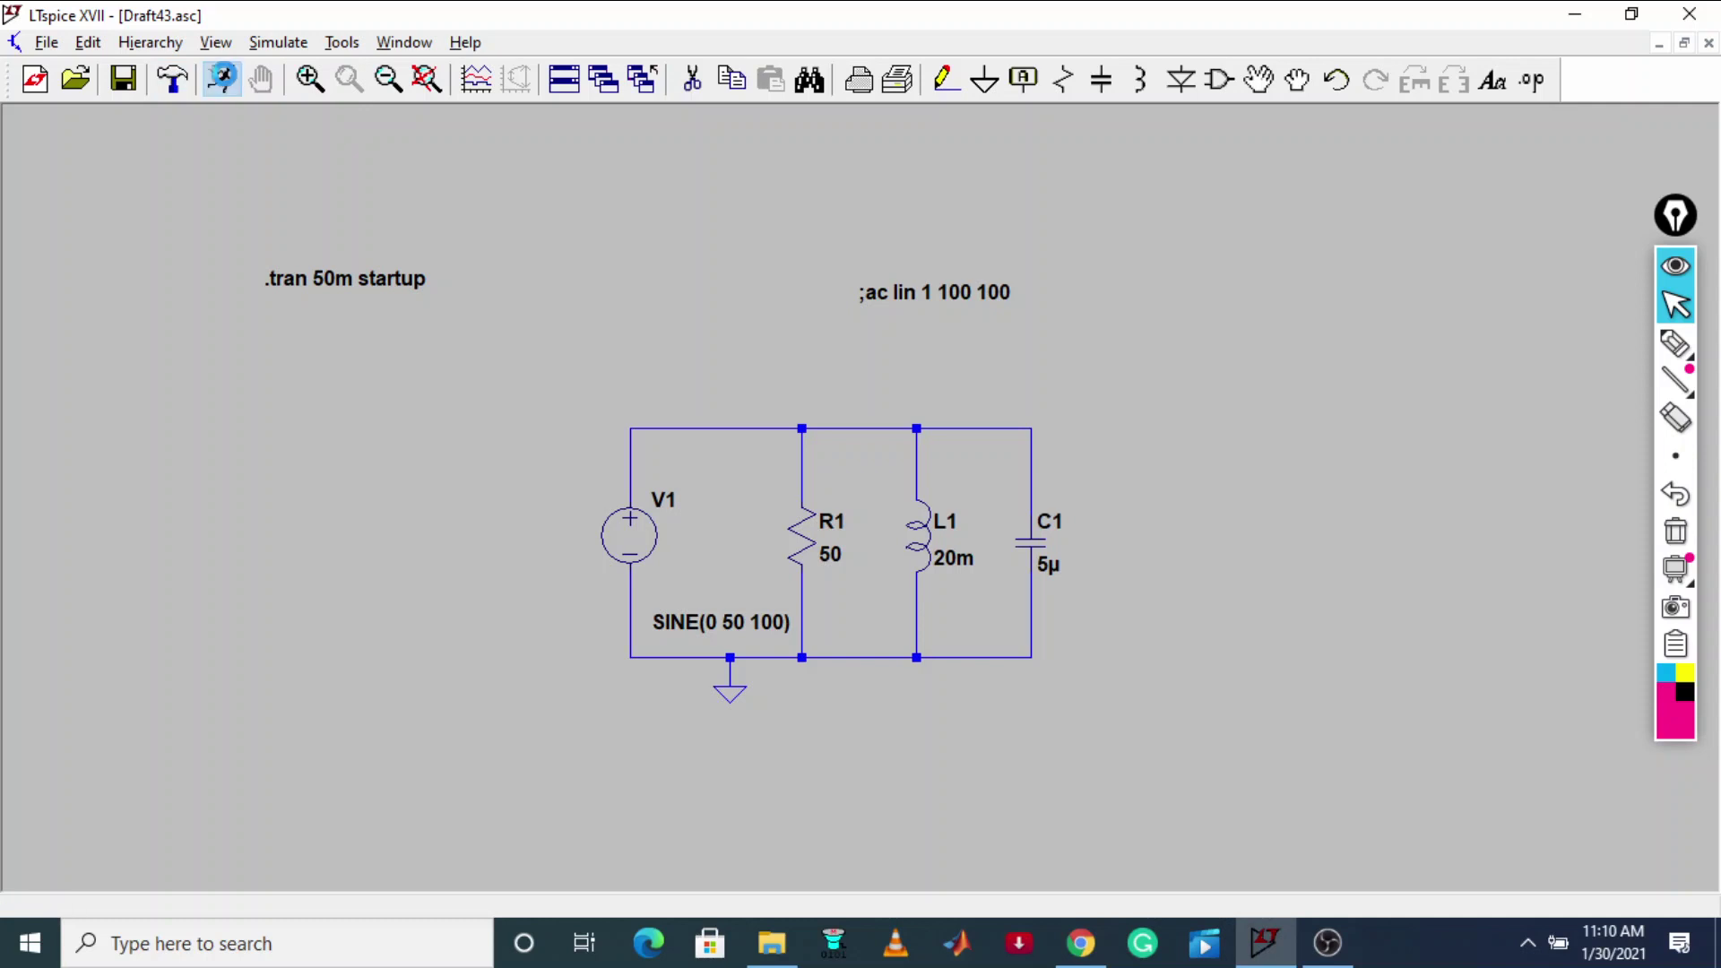
pyautogui.click(222, 78)
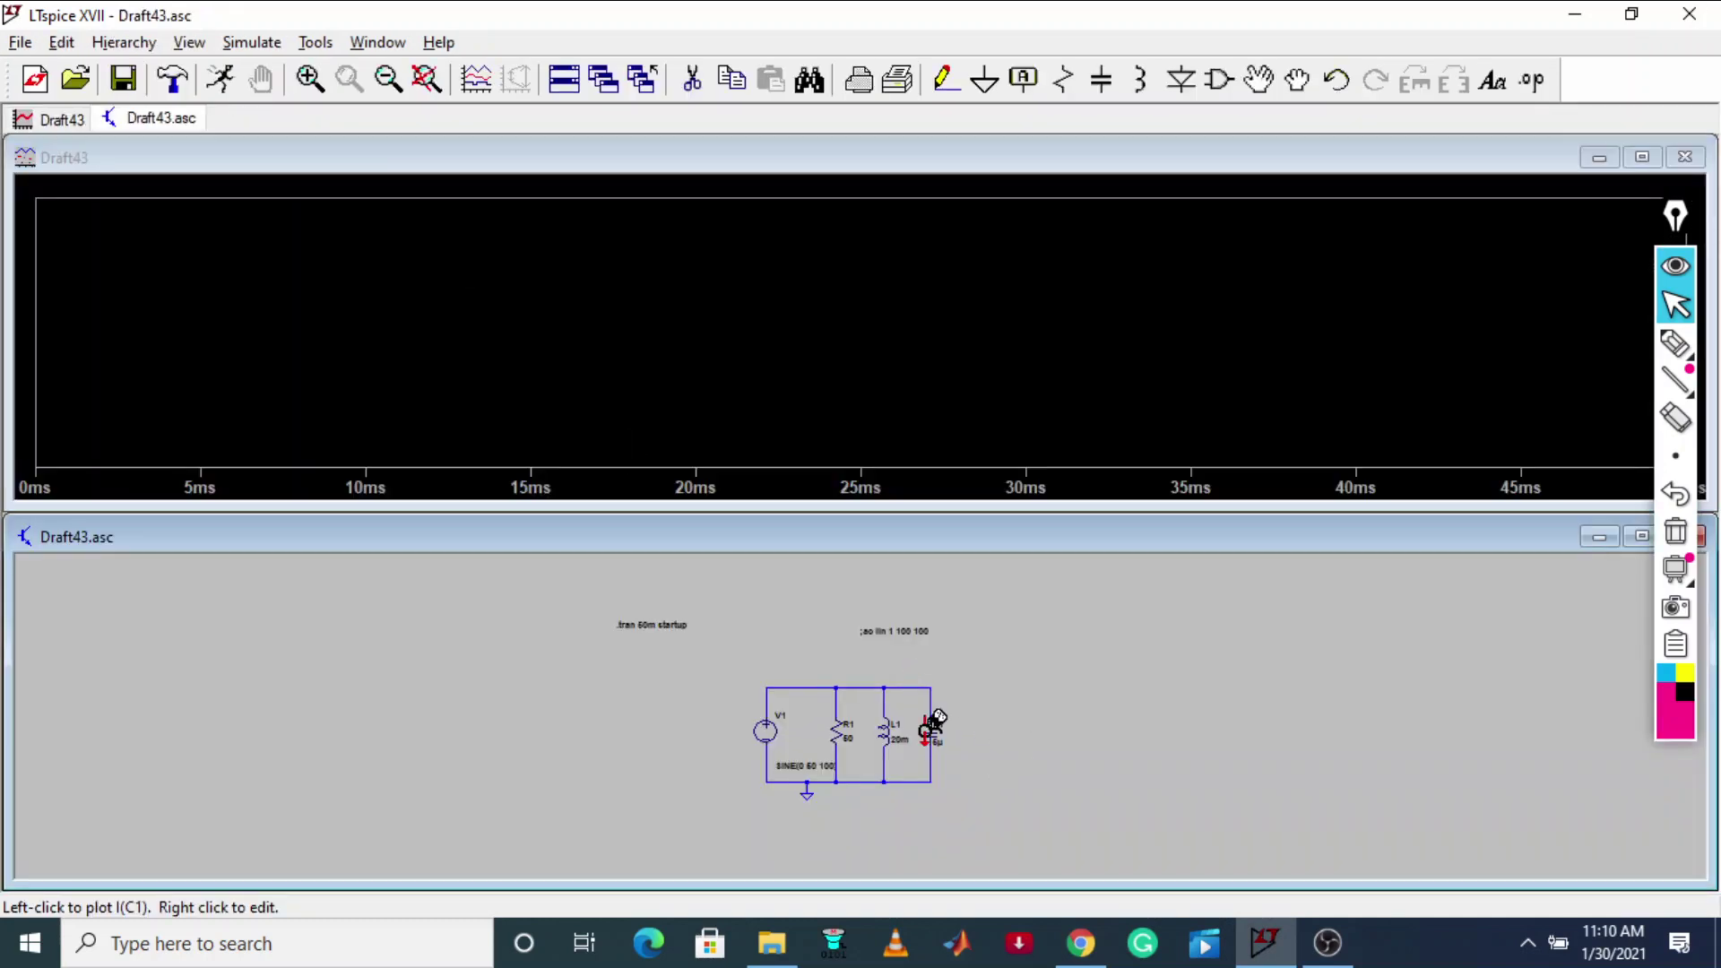
pyautogui.click(935, 722)
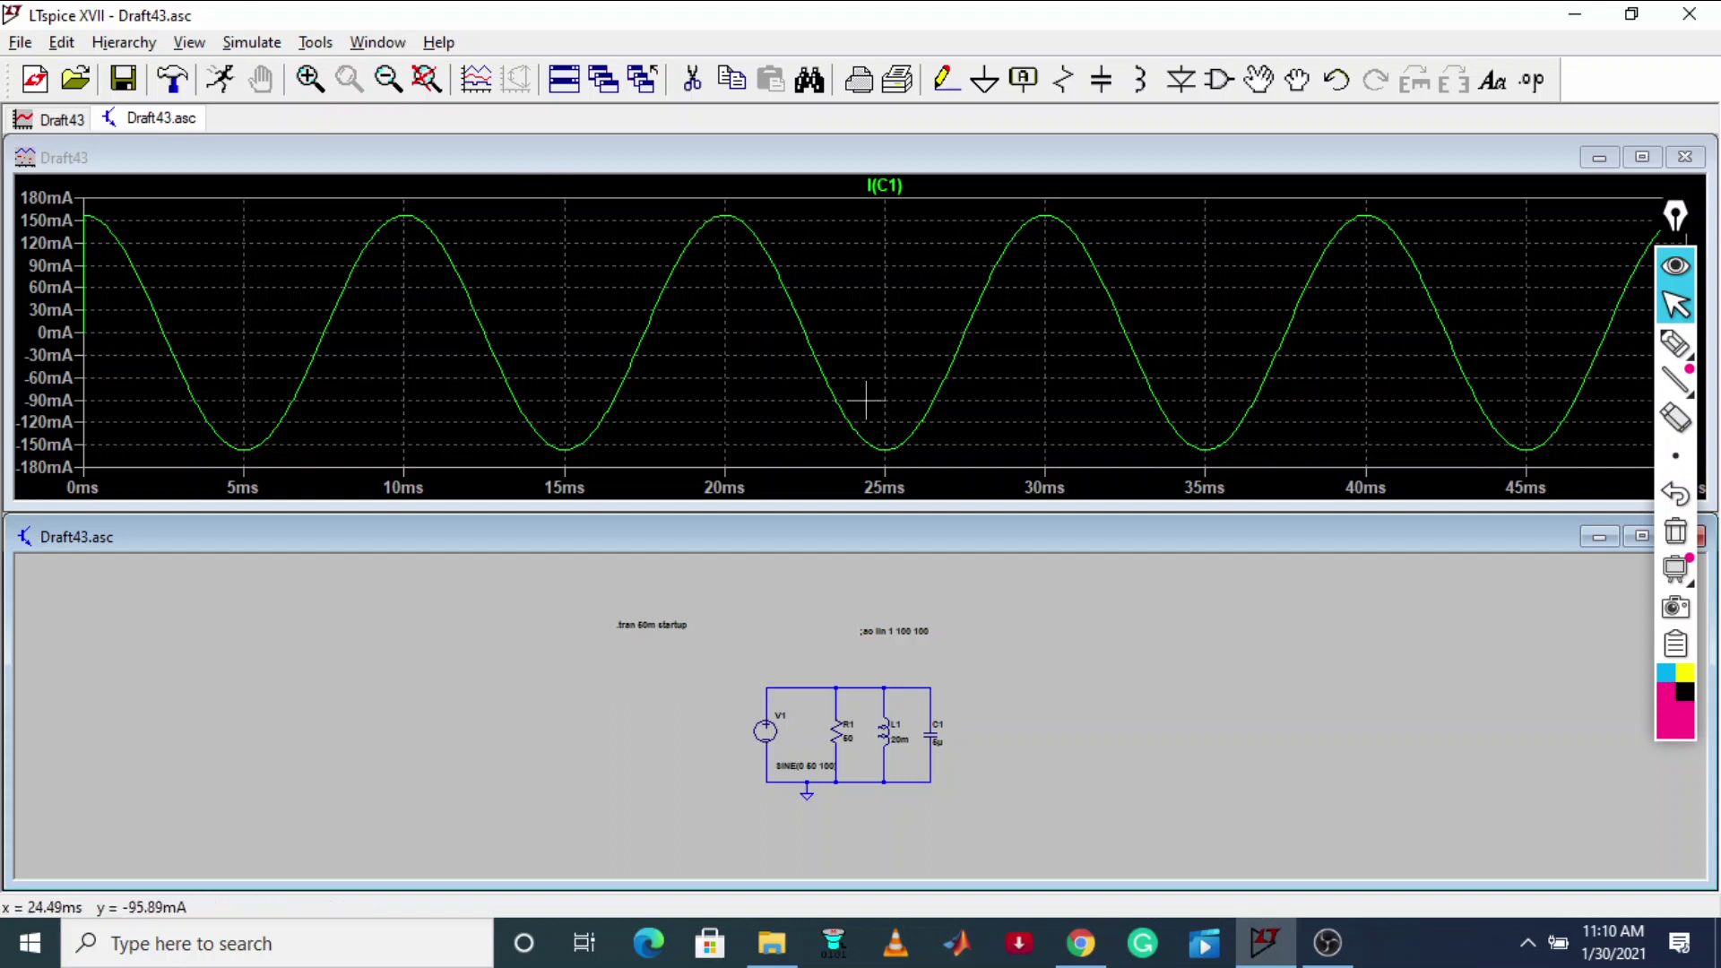
# Step: Attach two cursors to the I(C1) trace, one at the peak near 20 ms and one at the 25 ms trough
pyautogui.click(907, 188)
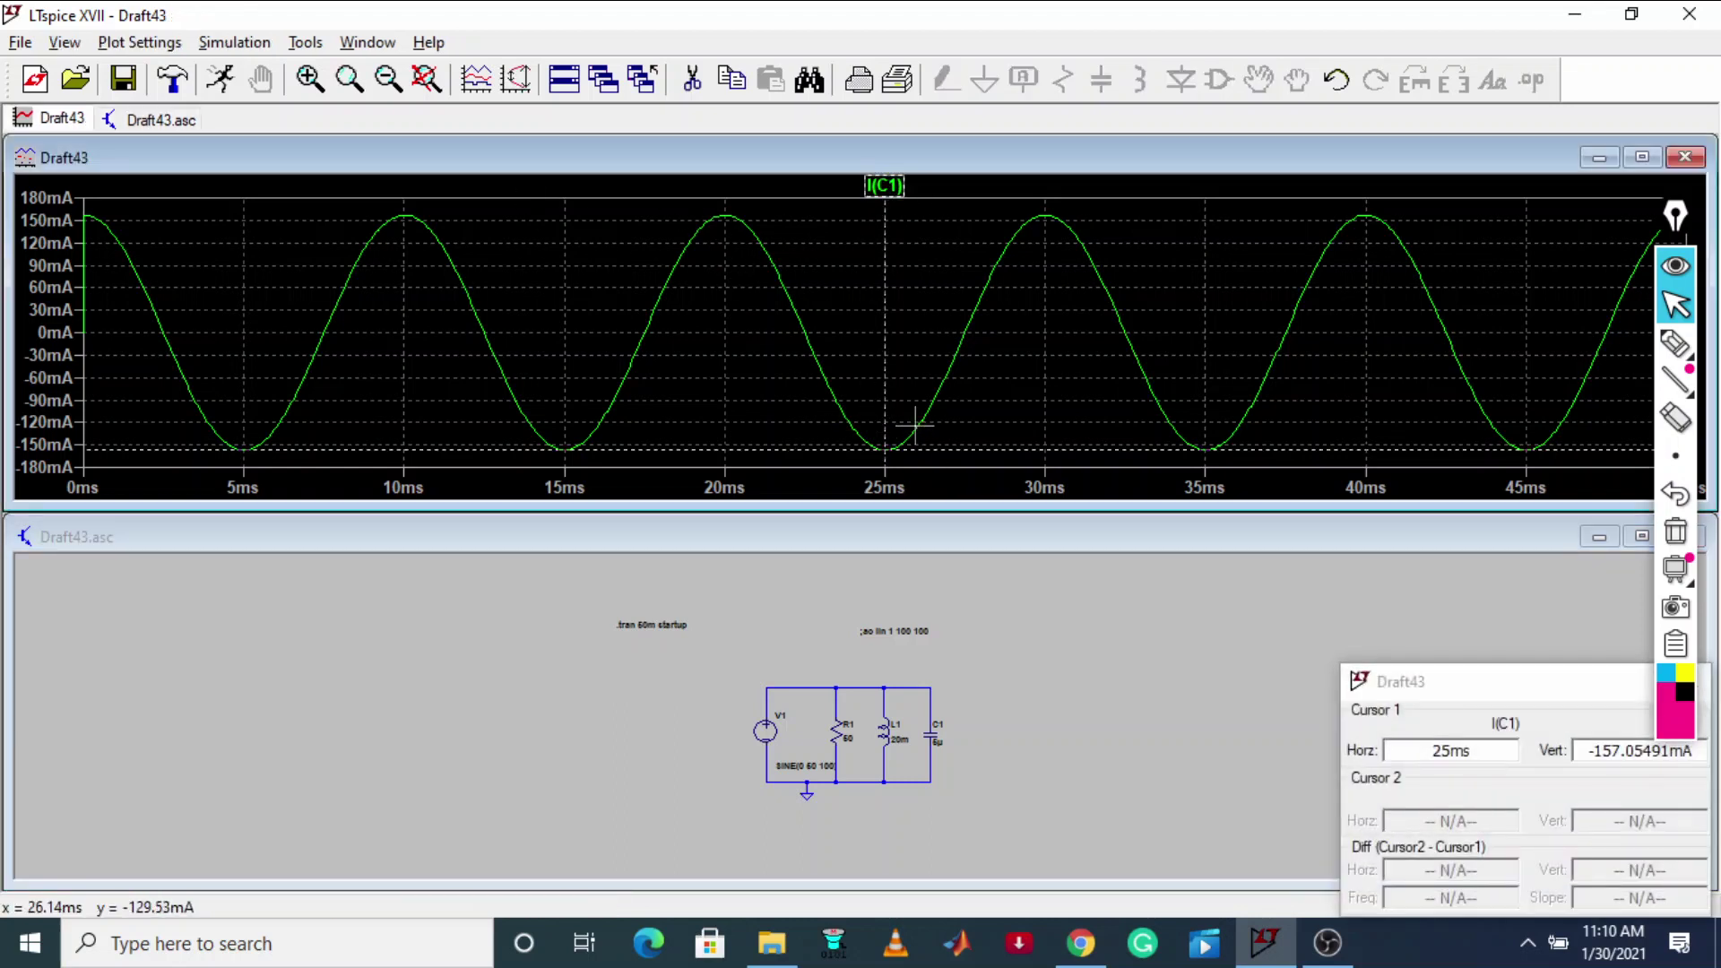
pyautogui.moveTo(886, 451); pyautogui.dragTo(723, 302)
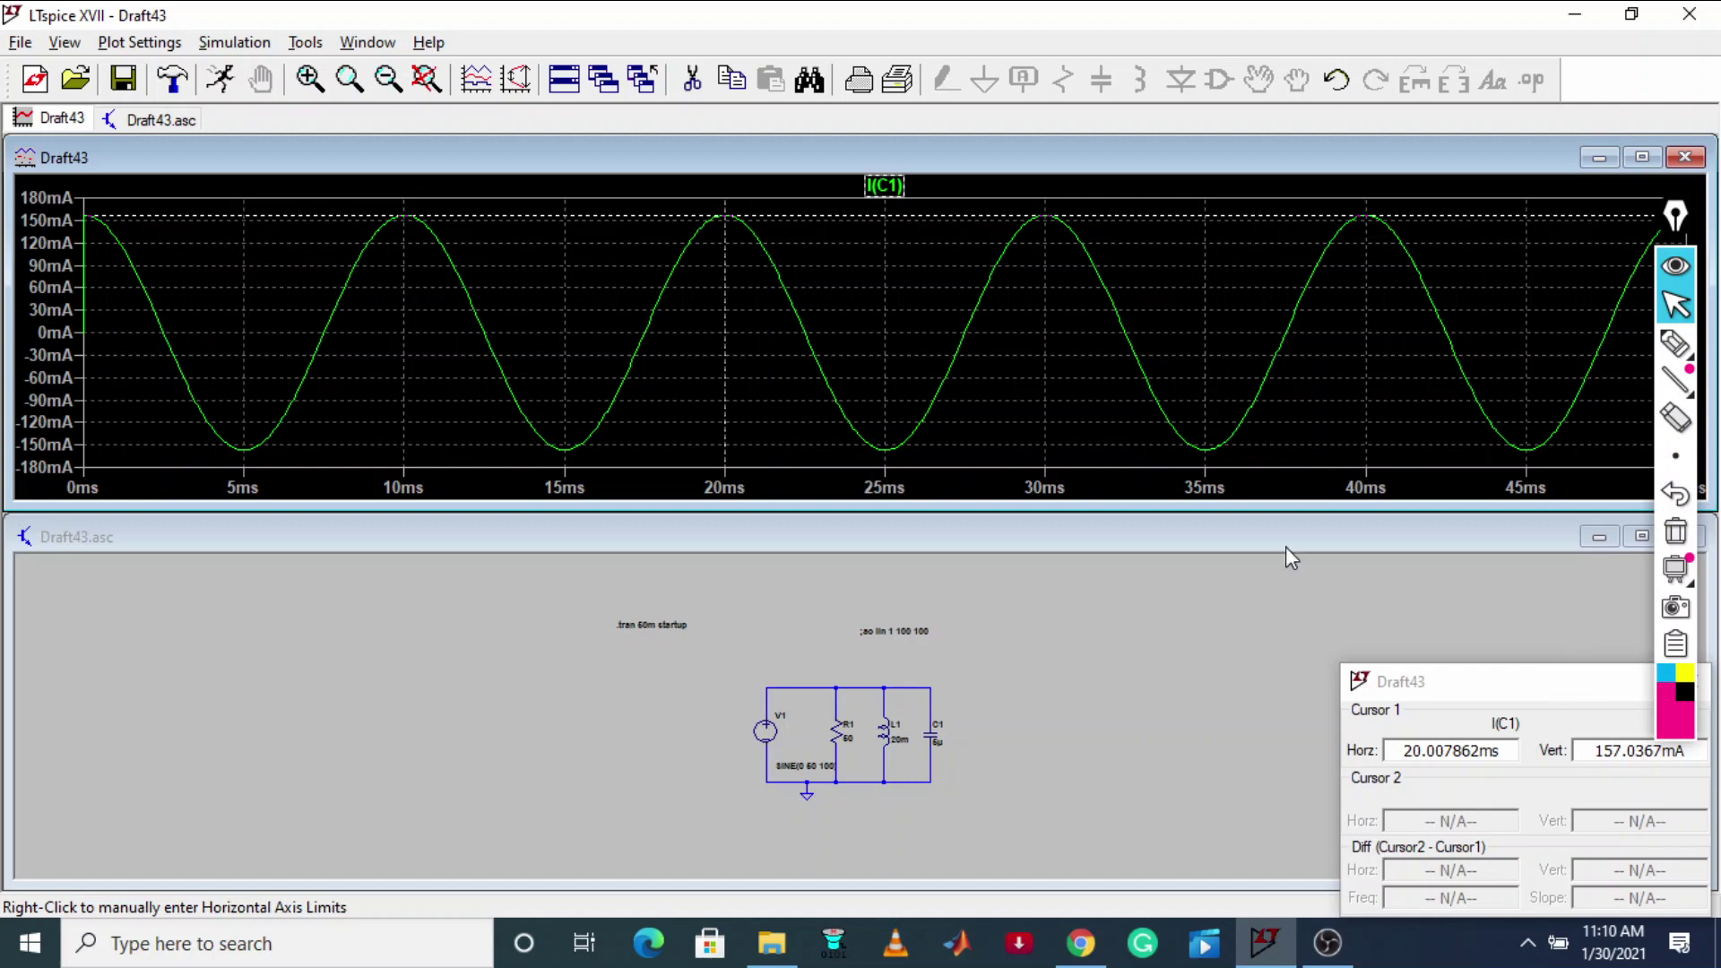
pyautogui.click(905, 186)
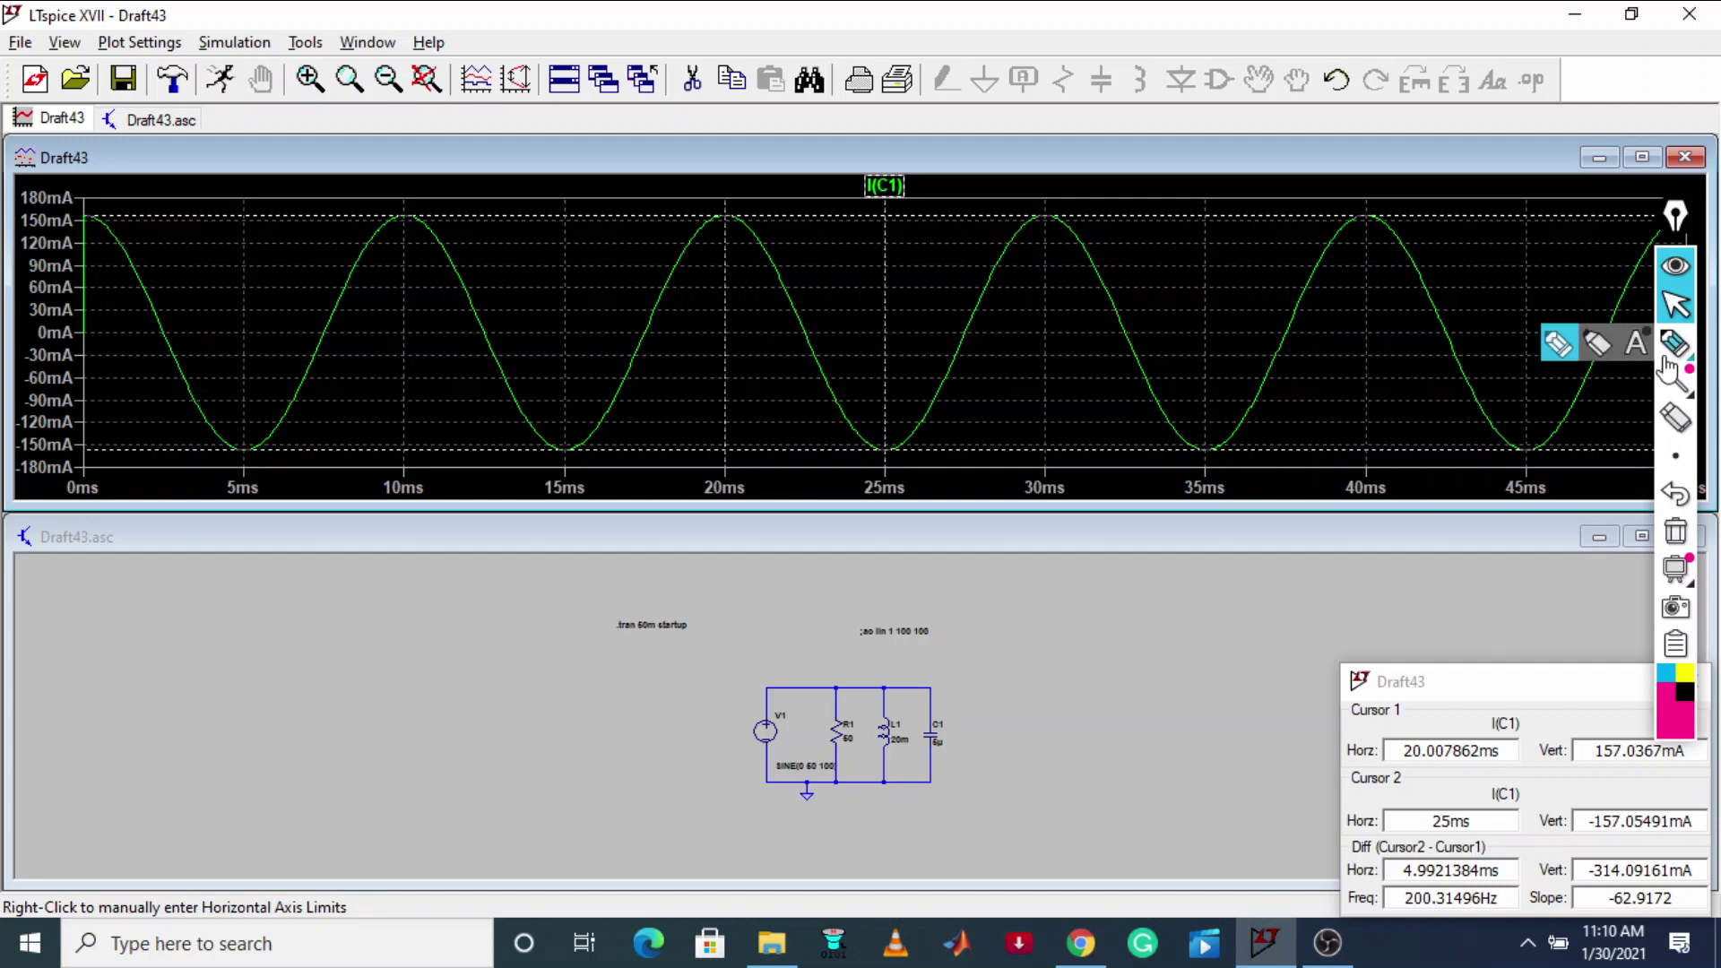
# Step: Circle the first cursor's vertical reading and the matching I(C1) peak near 20 ms with the on-screen pen
pyautogui.click(1556, 345)
pyautogui.moveTo(1591, 729)
pyautogui.mouseDown()
pyautogui.moveTo(1707, 767)
pyautogui.moveTo(1588, 715)
pyautogui.mouseUp()
pyautogui.moveTo(743, 220)
pyautogui.mouseDown()
pyautogui.moveTo(768, 219)
pyautogui.moveTo(717, 199)
pyautogui.mouseUp()
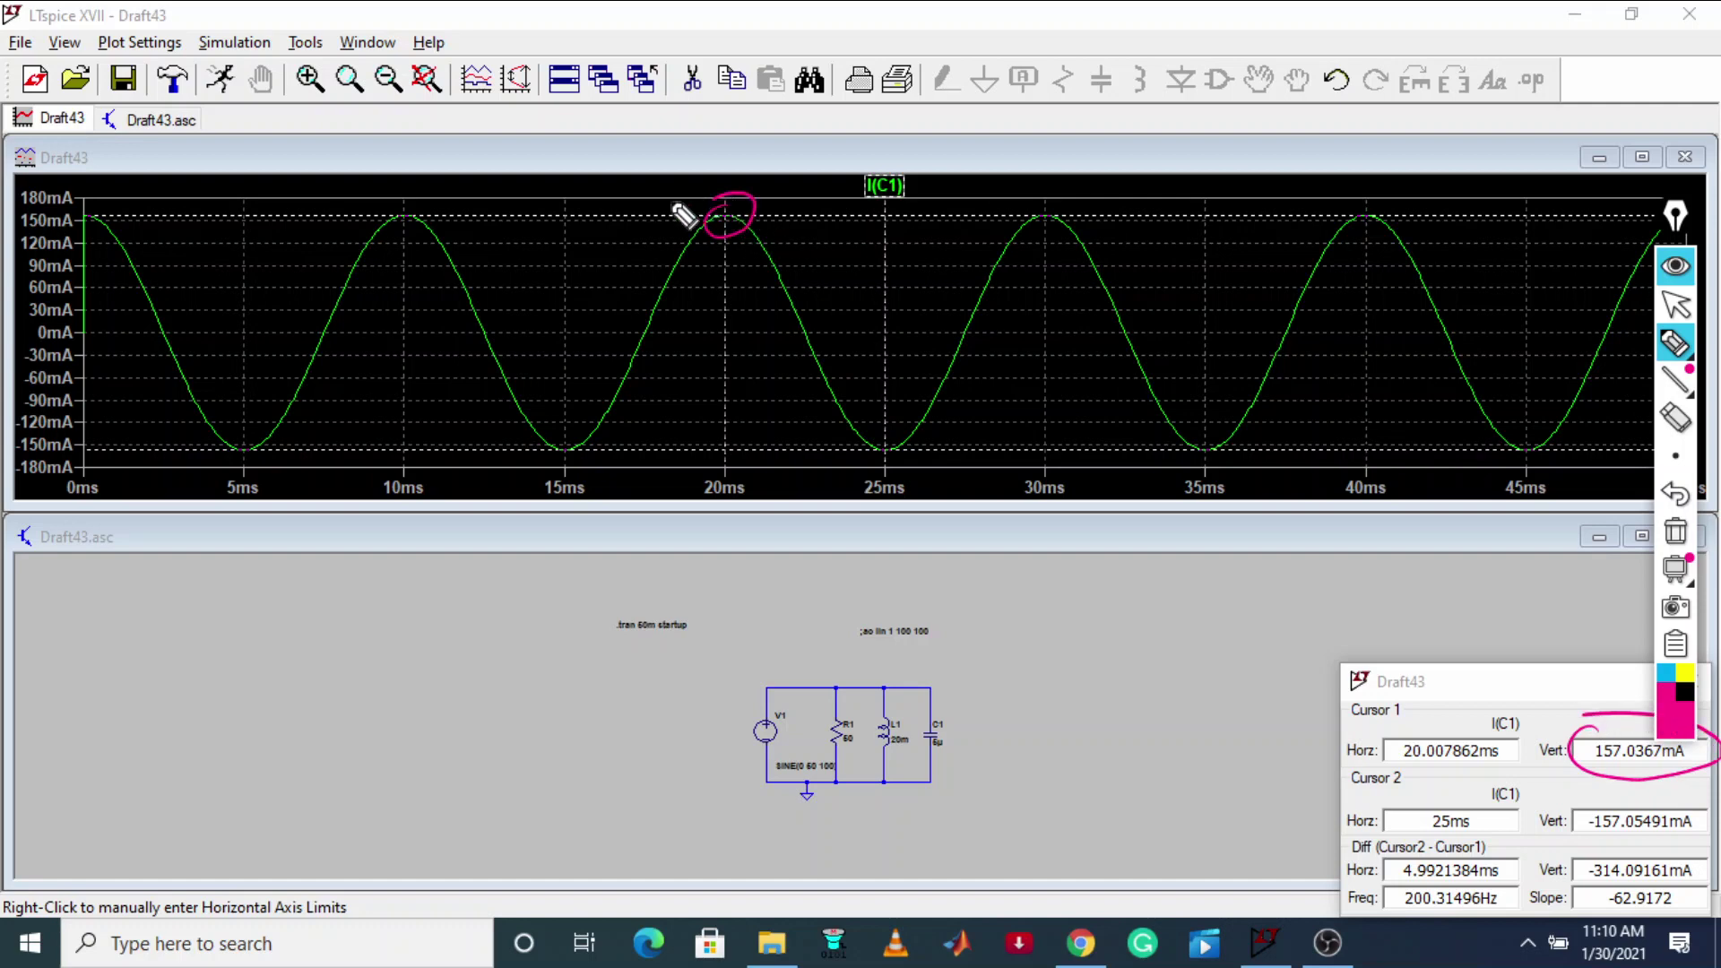
# Step: Circle the I(C1) trough near 25 ms, the second cursor's vertical reading and the vertical difference with the on-screen pen
pyautogui.moveTo(906, 449)
pyautogui.mouseDown()
pyautogui.moveTo(925, 445)
pyautogui.moveTo(822, 453)
pyautogui.mouseUp()
pyautogui.moveTo(1622, 824)
pyautogui.mouseDown()
pyautogui.moveTo(1707, 856)
pyautogui.moveTo(1609, 806)
pyautogui.mouseUp()
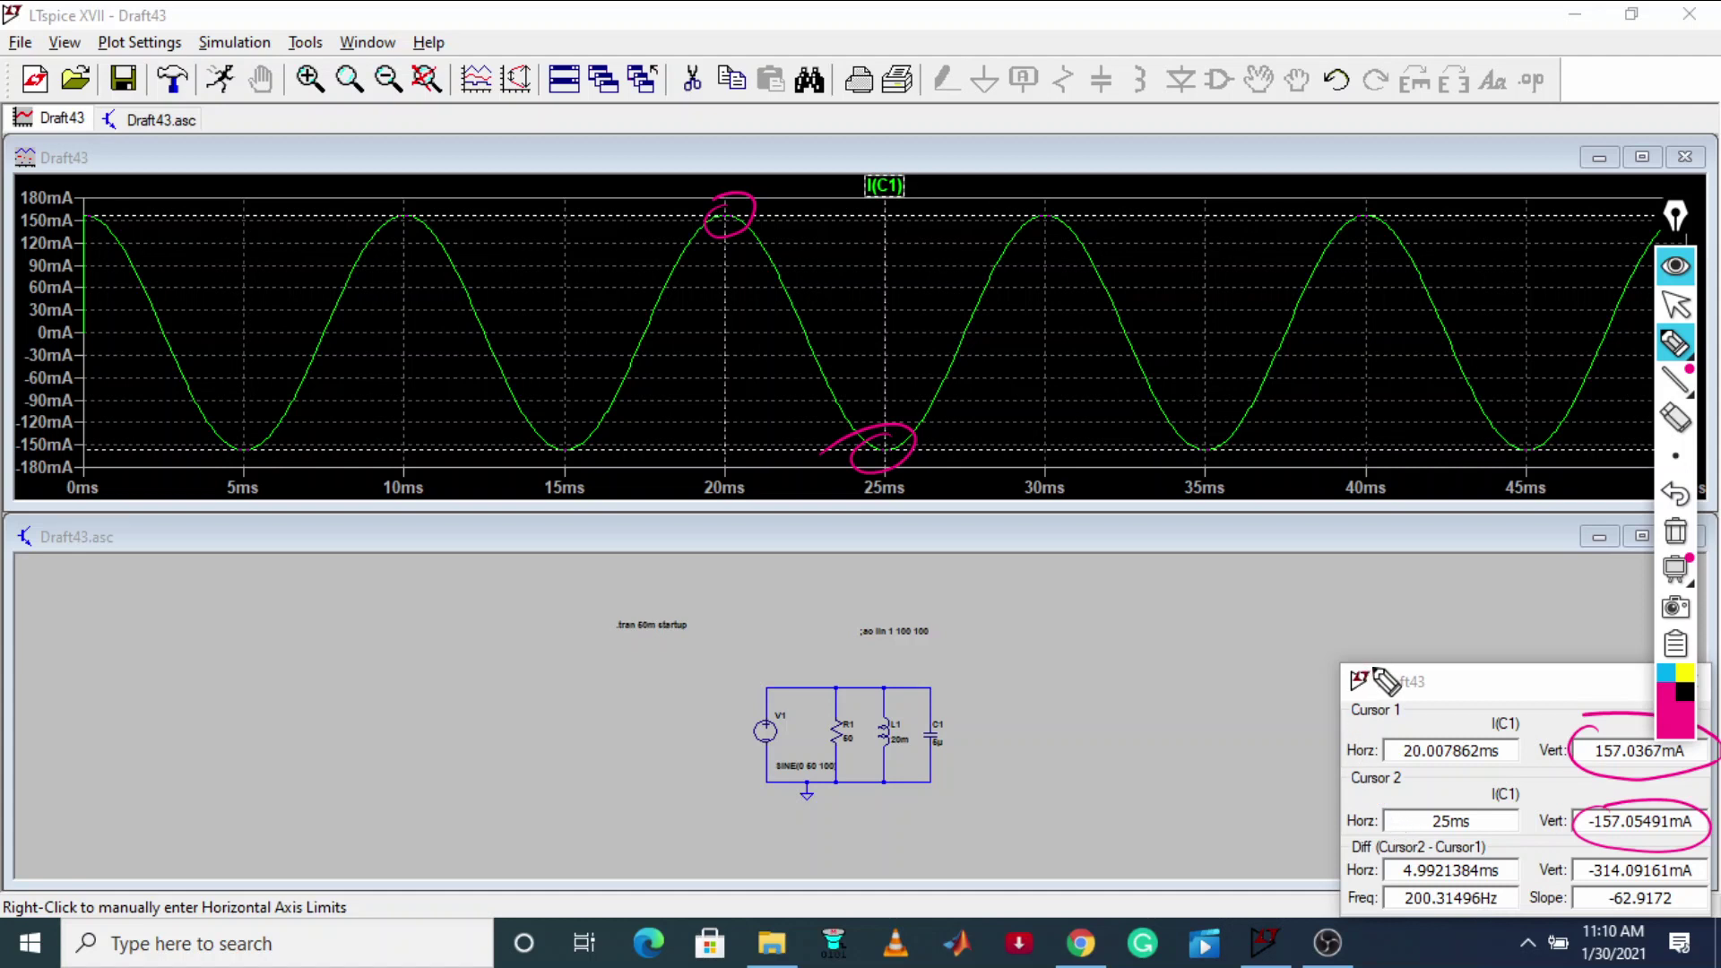
pyautogui.moveTo(1617, 869)
pyautogui.mouseDown()
pyautogui.moveTo(1591, 896)
pyautogui.moveTo(1714, 874)
pyautogui.moveTo(1604, 859)
pyautogui.moveTo(1579, 905)
pyautogui.mouseUp()
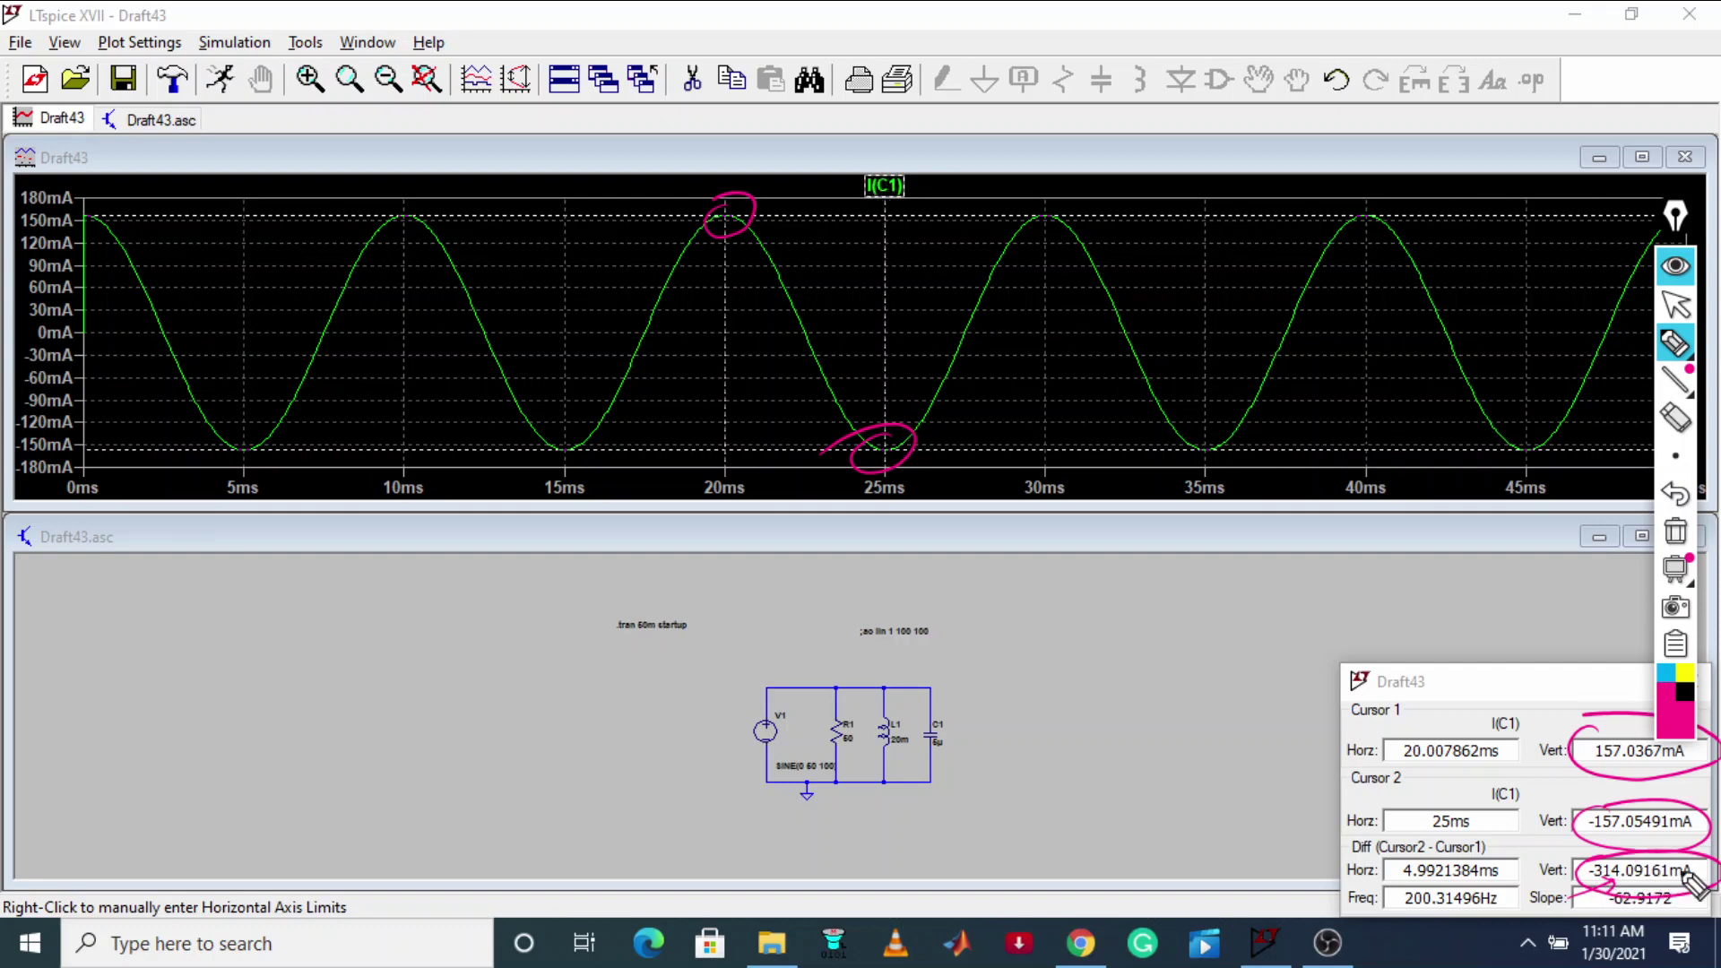
# Step: Handwrite the amplitude calculation -314/2 = 157 over the plot, circle 157 and note 0.16 beneath it
pyautogui.moveTo(1171, 280); pyautogui.dragTo(1267, 244)
pyautogui.moveTo(1251, 242)
pyautogui.mouseDown()
pyautogui.moveTo(1244, 267)
pyautogui.moveTo(1273, 288)
pyautogui.mouseUp()
pyautogui.moveTo(1273, 284)
pyautogui.mouseDown()
pyautogui.moveTo(1180, 354)
pyautogui.moveTo(1263, 260)
pyautogui.moveTo(1335, 287)
pyautogui.mouseUp()
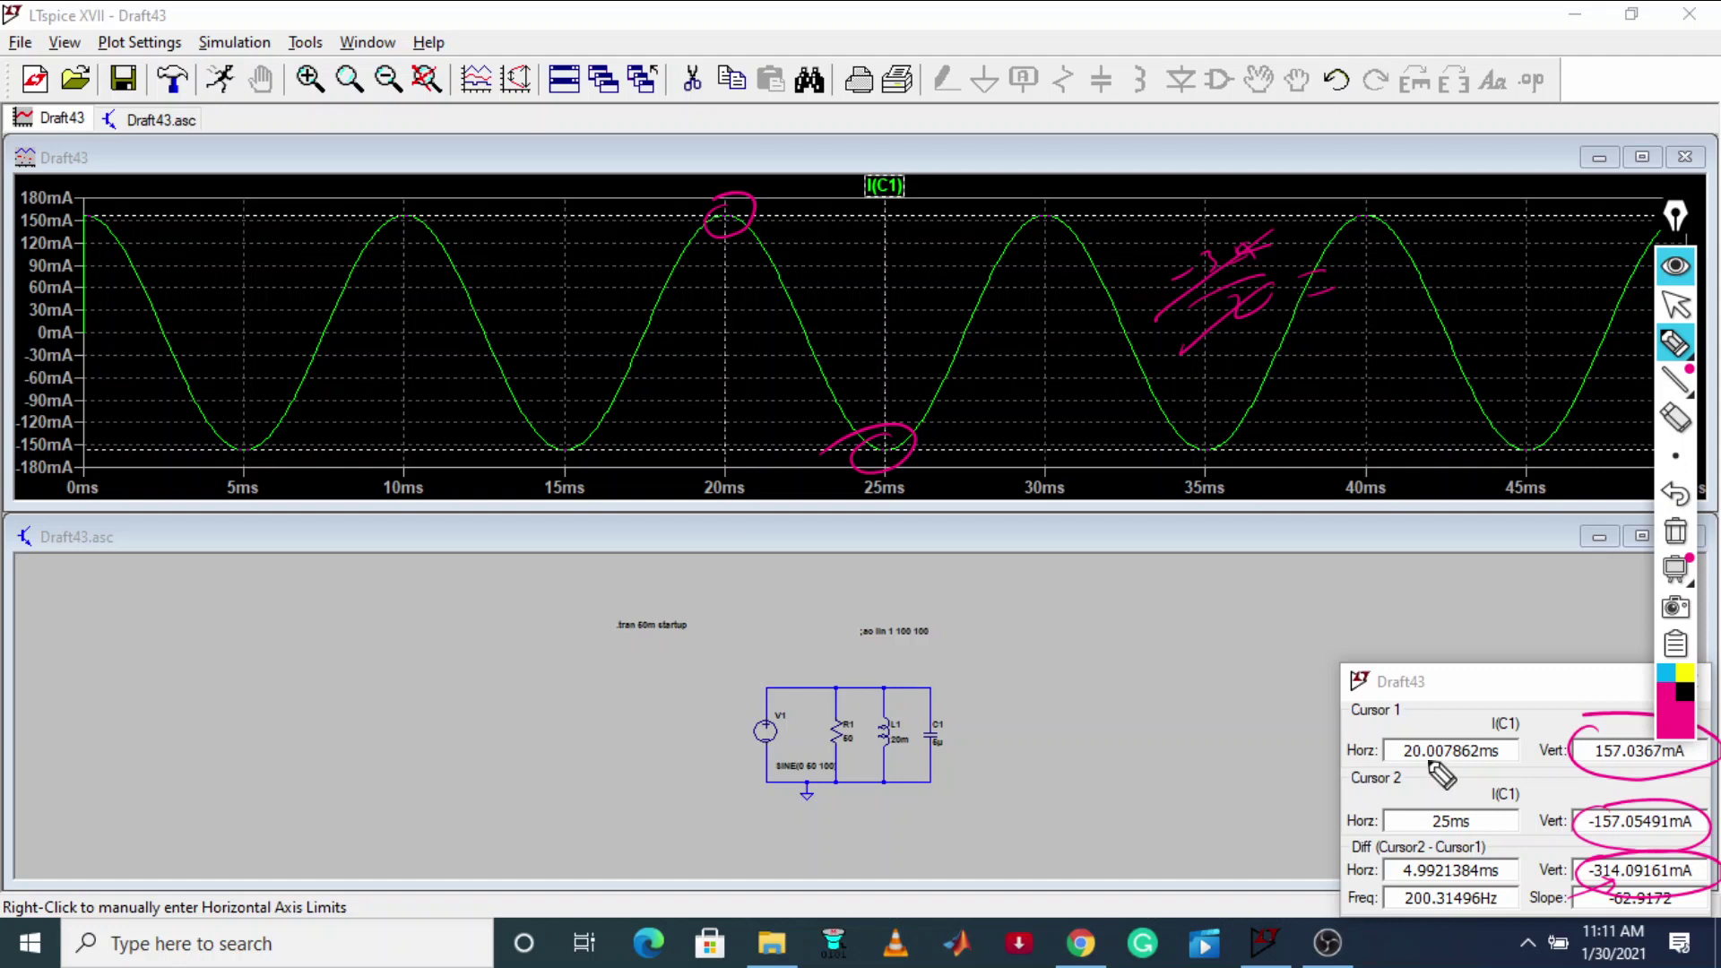
pyautogui.moveTo(1330, 360)
pyautogui.mouseDown()
pyautogui.moveTo(1332, 384)
pyautogui.moveTo(1357, 381)
pyautogui.moveTo(1421, 338)
pyautogui.moveTo(1317, 390)
pyautogui.moveTo(1401, 404)
pyautogui.moveTo(1480, 377)
pyautogui.mouseUp()
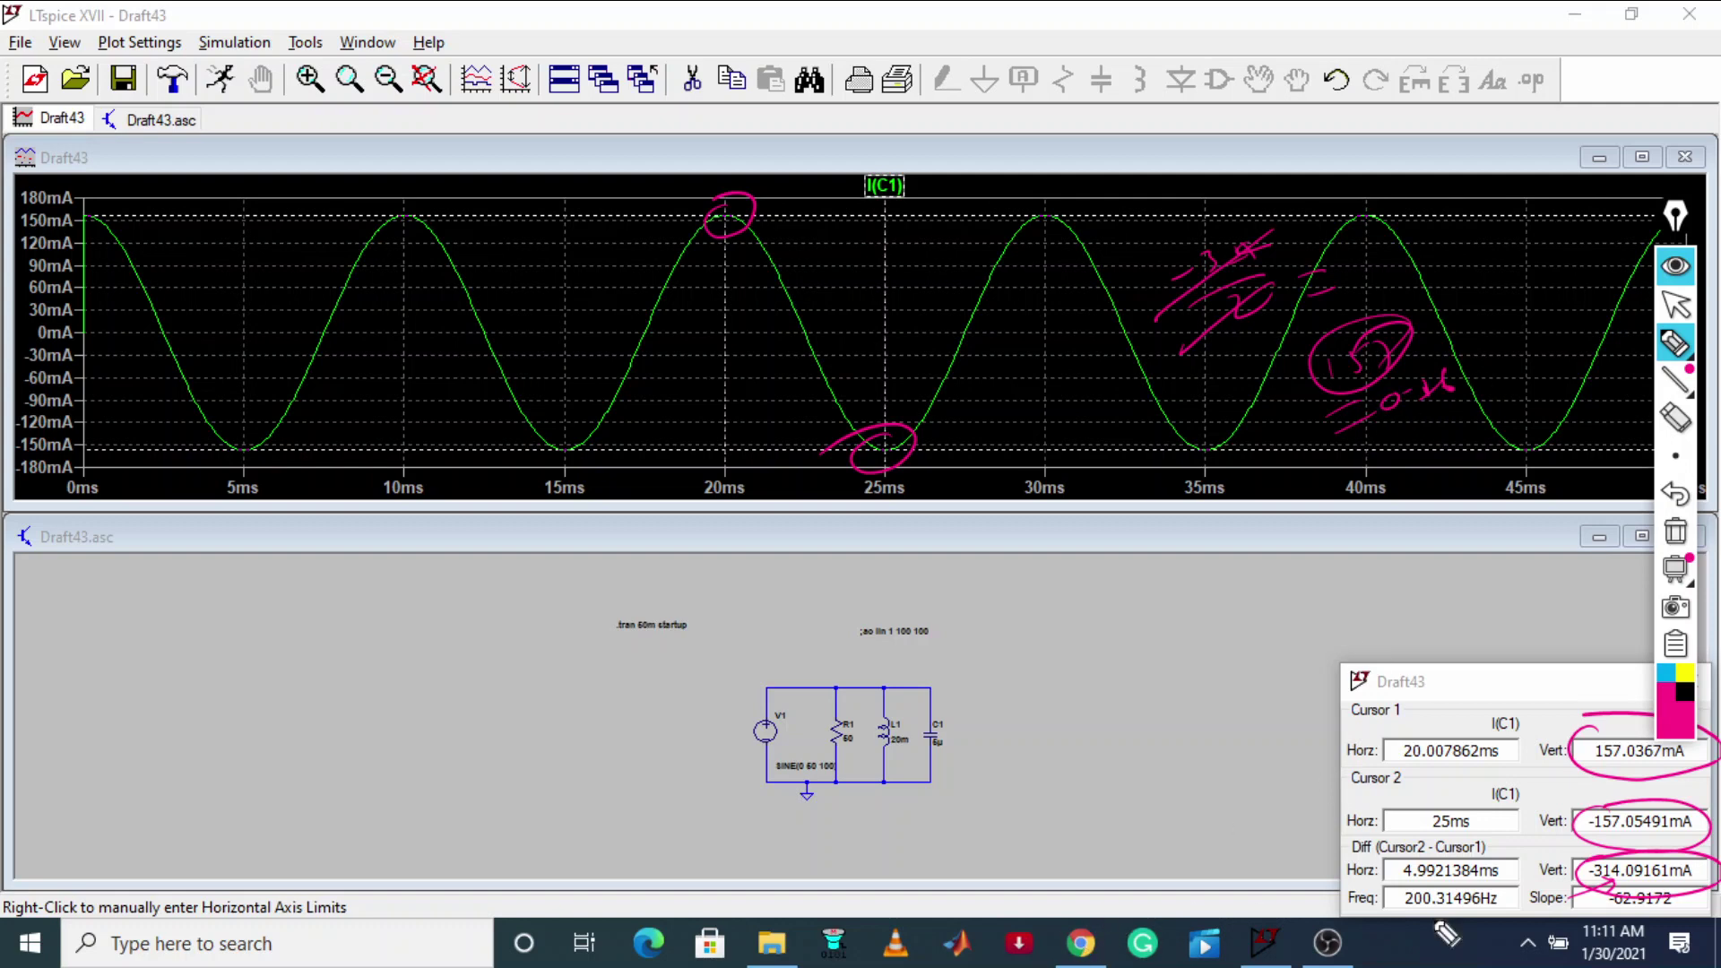
# Step: Switch to Chrome and compare the C1 current amplitude with the capacitor current on the reference page
pyautogui.click(1675, 304)
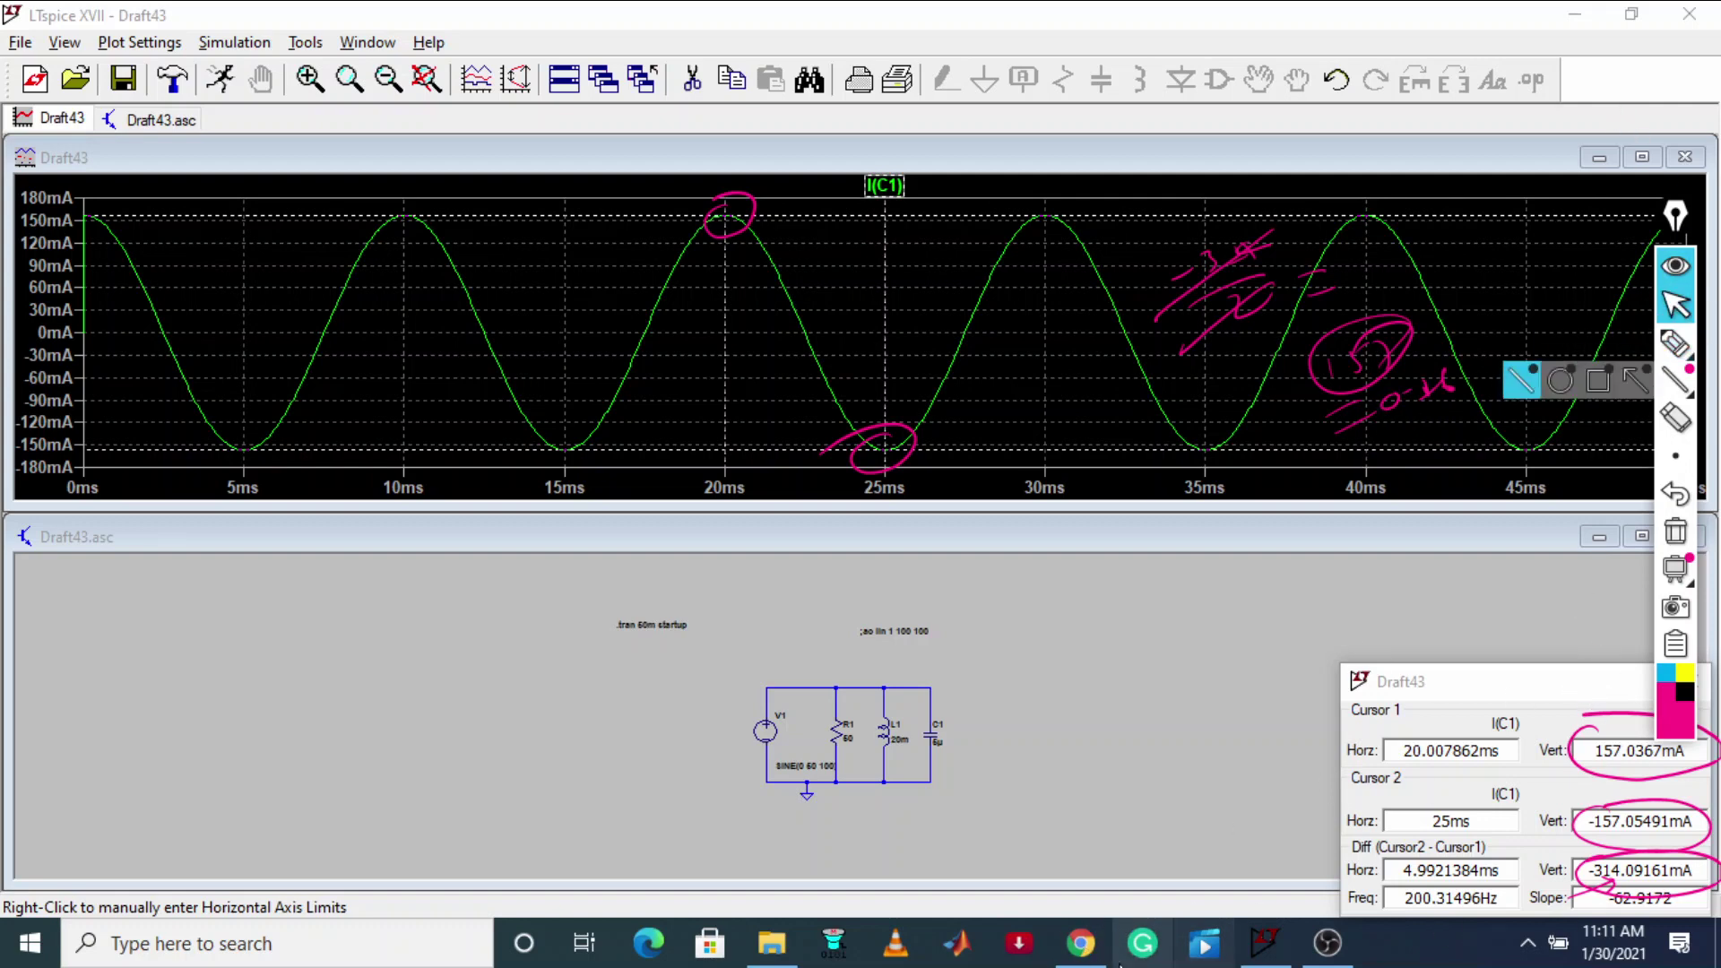
pyautogui.click(1082, 942)
pyautogui.scroll(-3, 714, 568)
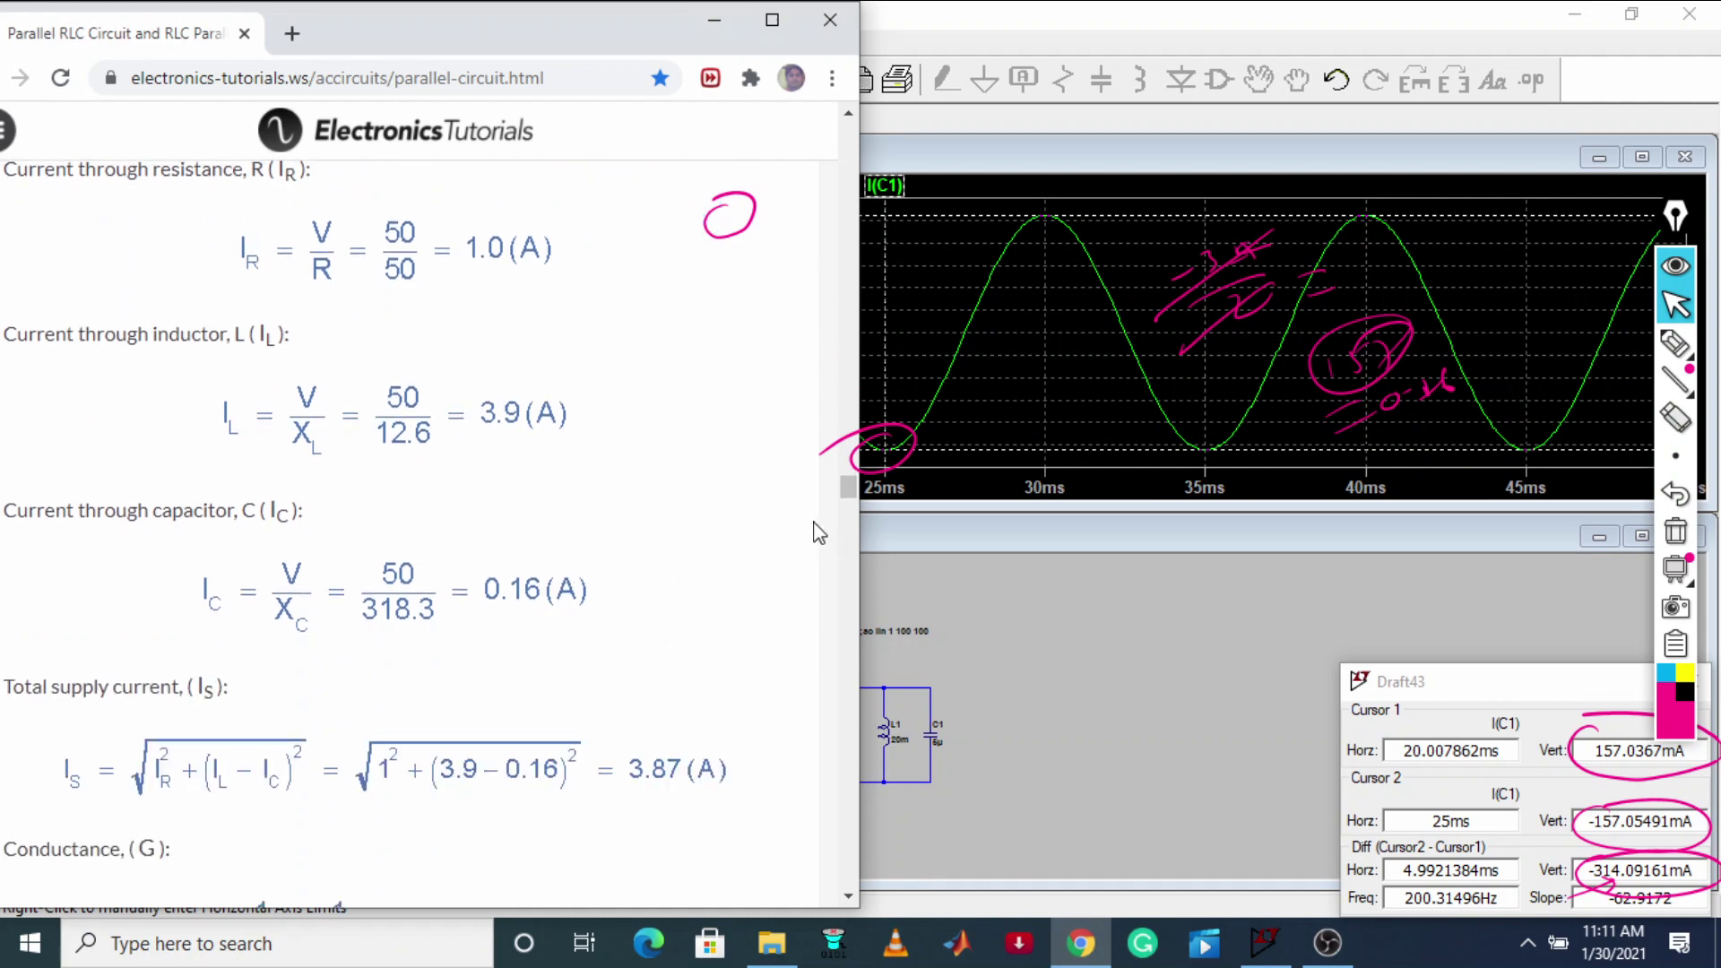
# Step: Return to LTspice, close the I(C1) waveform plot and clear all handwritten annotations from the screen
pyautogui.click(1640, 160)
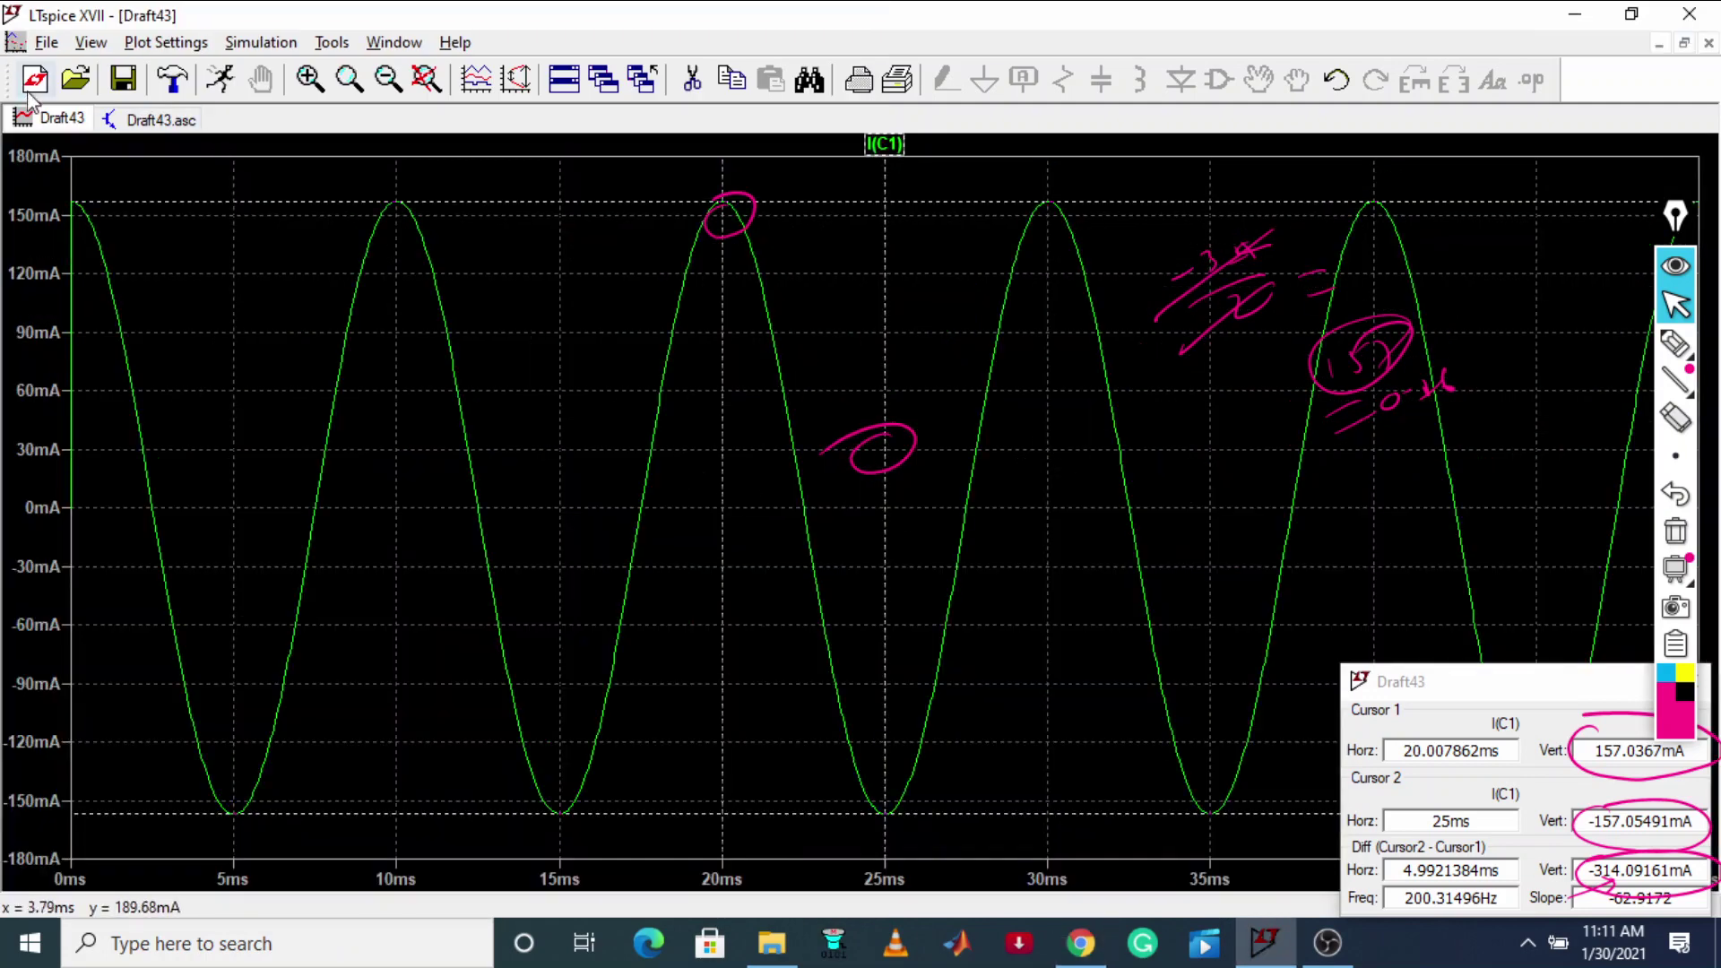
pyautogui.rightClick(45, 125)
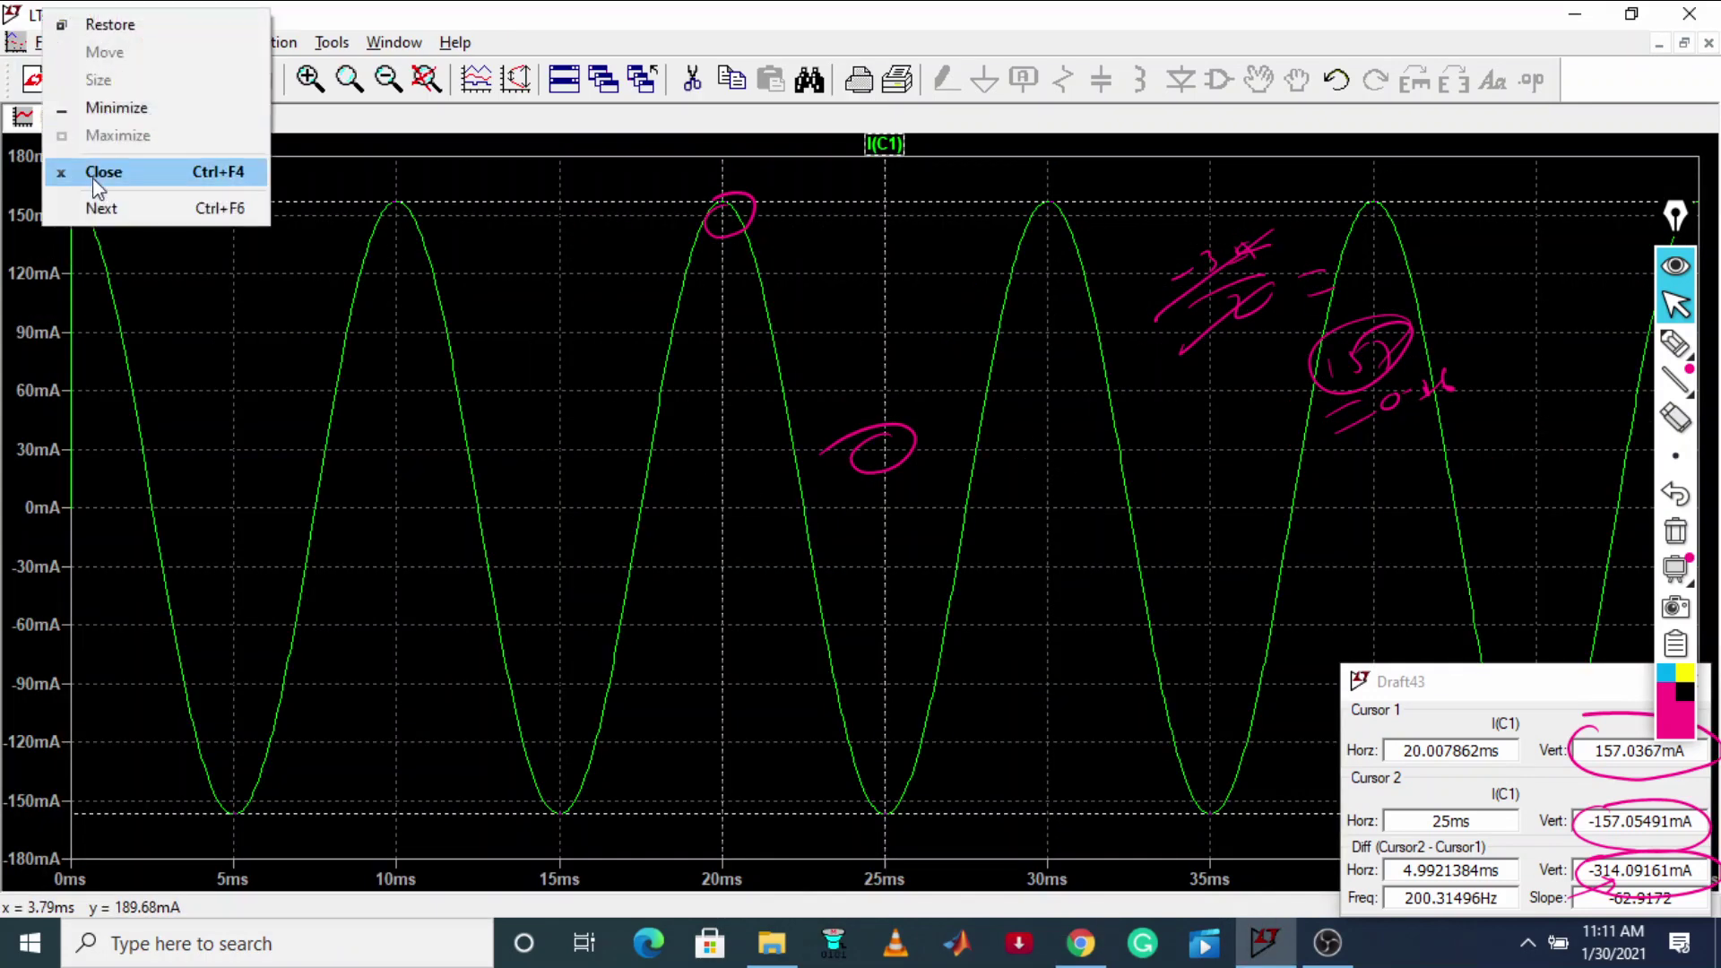
pyautogui.click(99, 179)
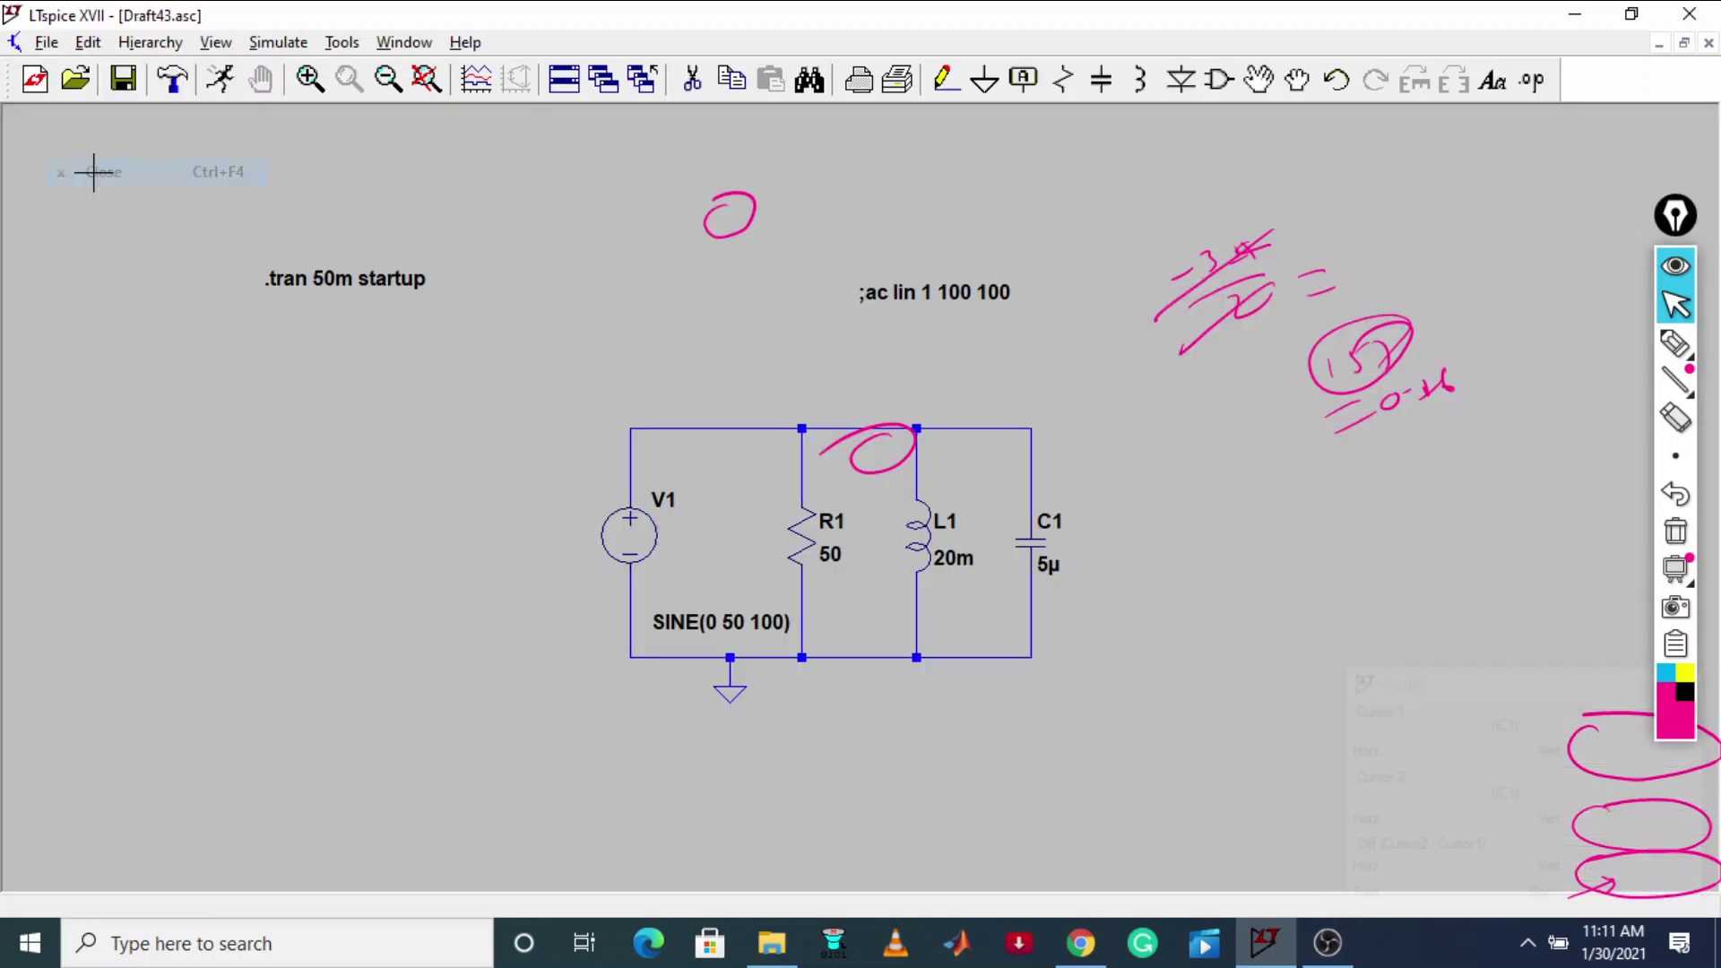
pyautogui.moveTo(1656, 472)
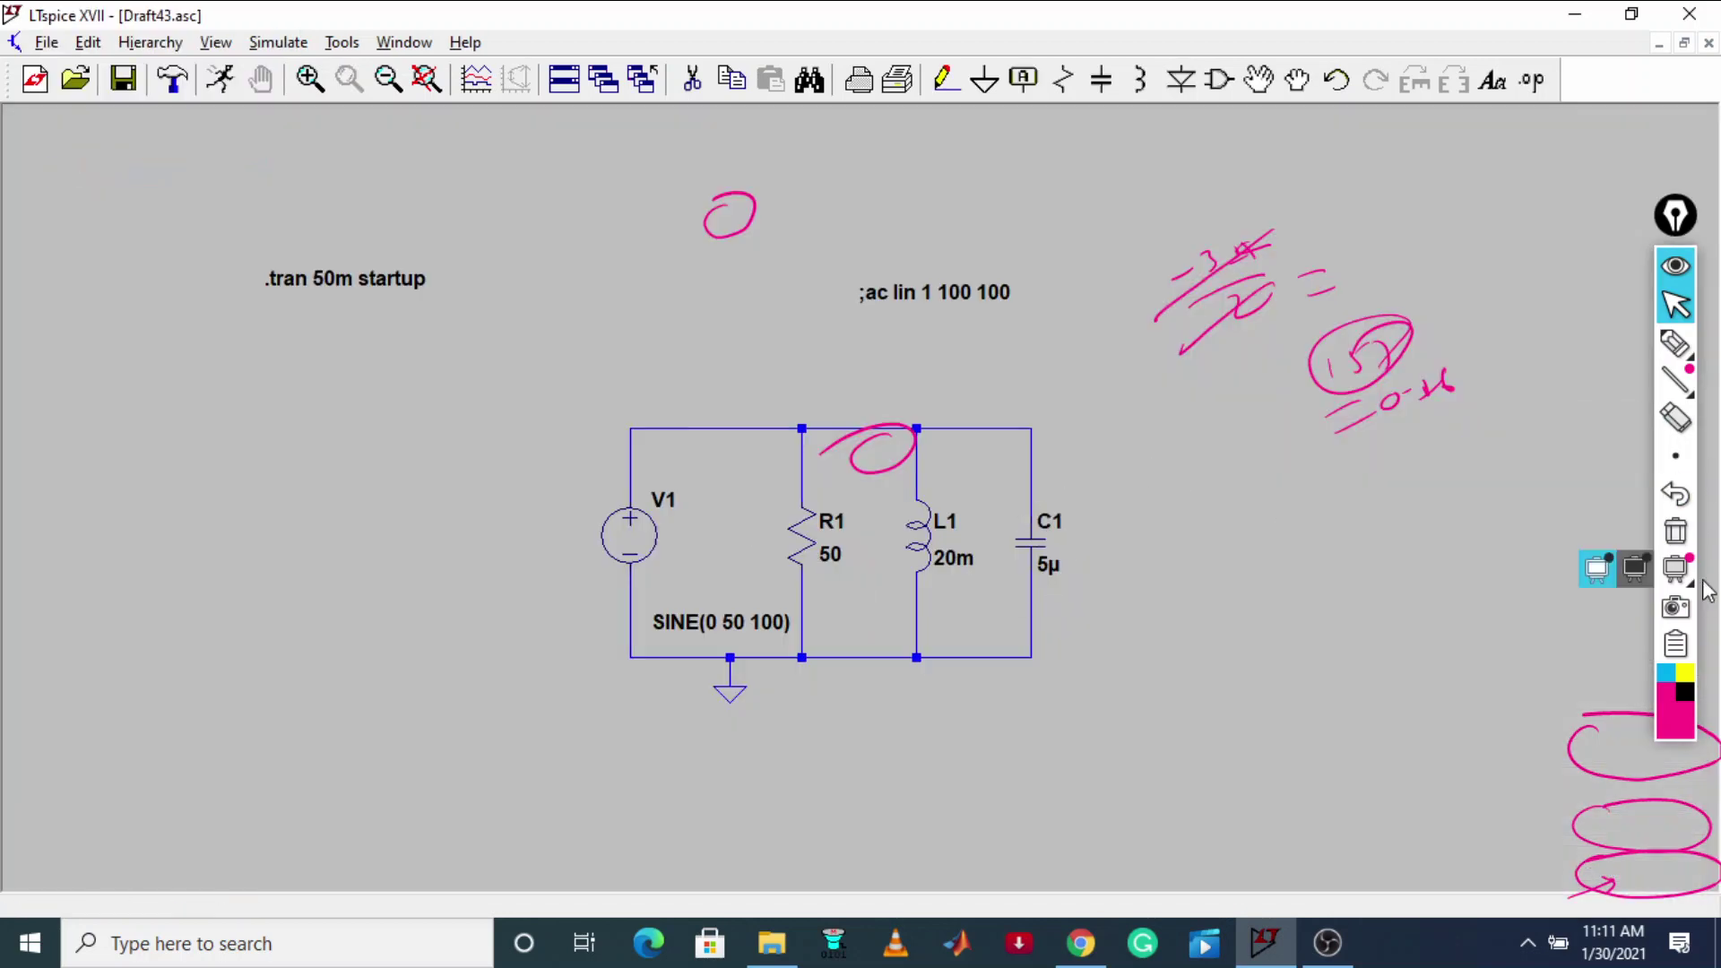
pyautogui.click(1675, 530)
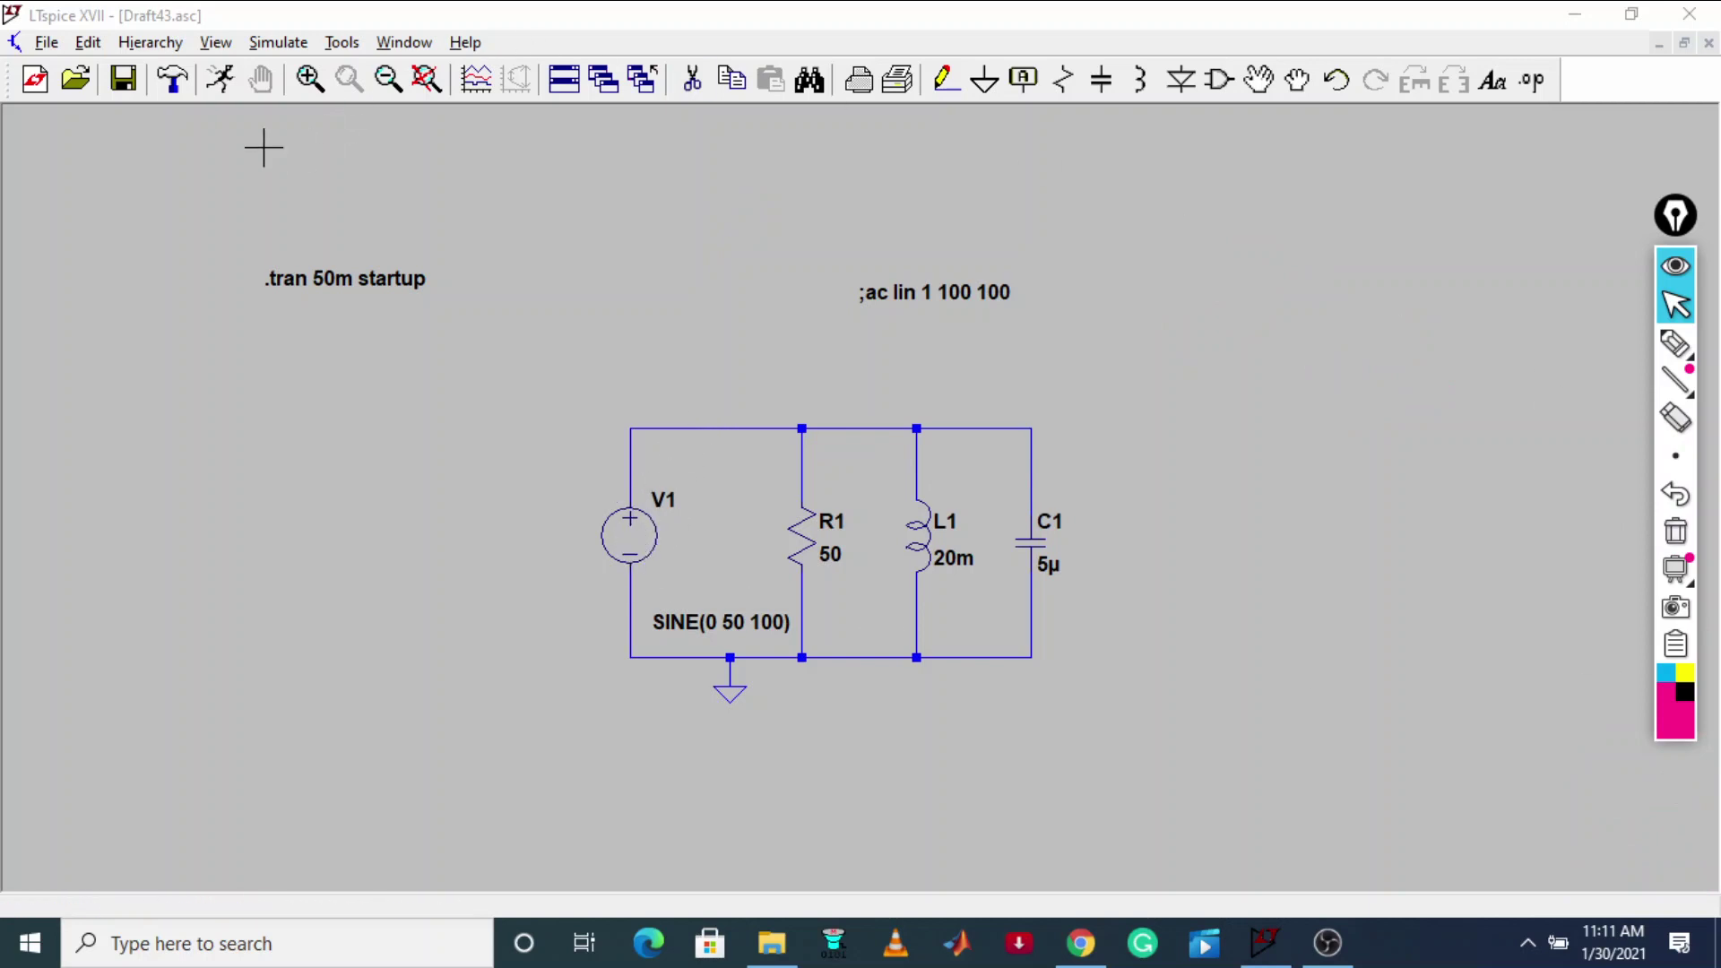
# Step: Rerun the transient simulation and plot the supply voltage V(n001) together with the source current I(V1)
pyautogui.click(222, 79)
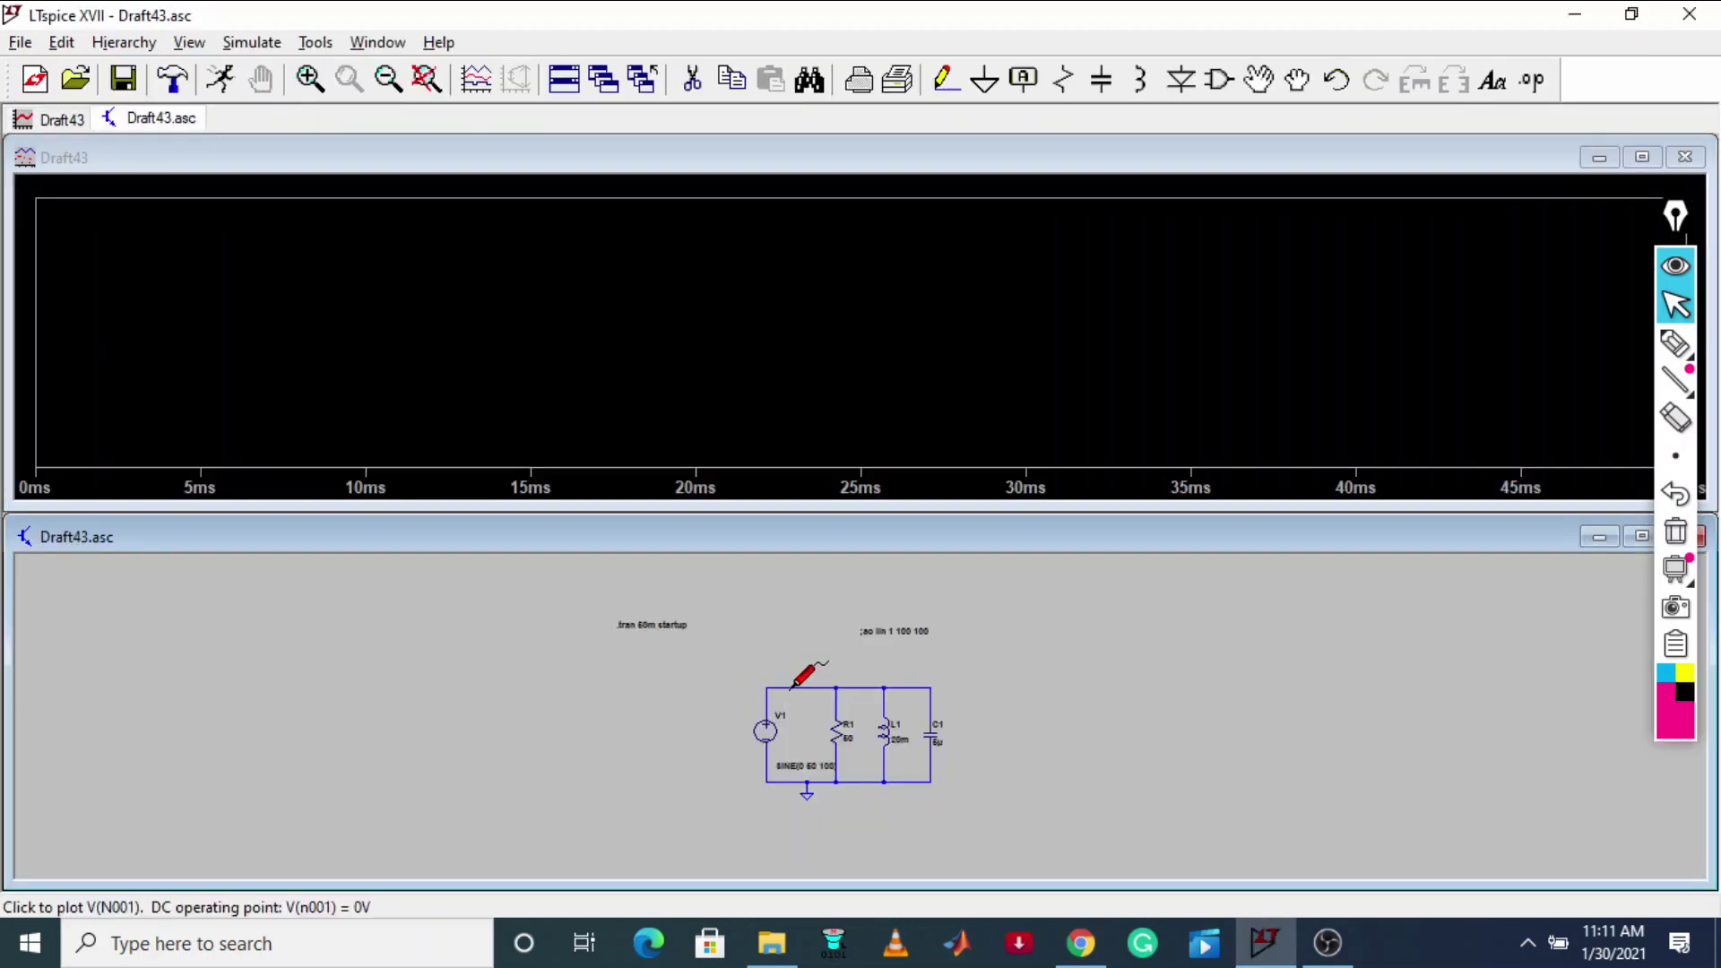
pyautogui.click(792, 685)
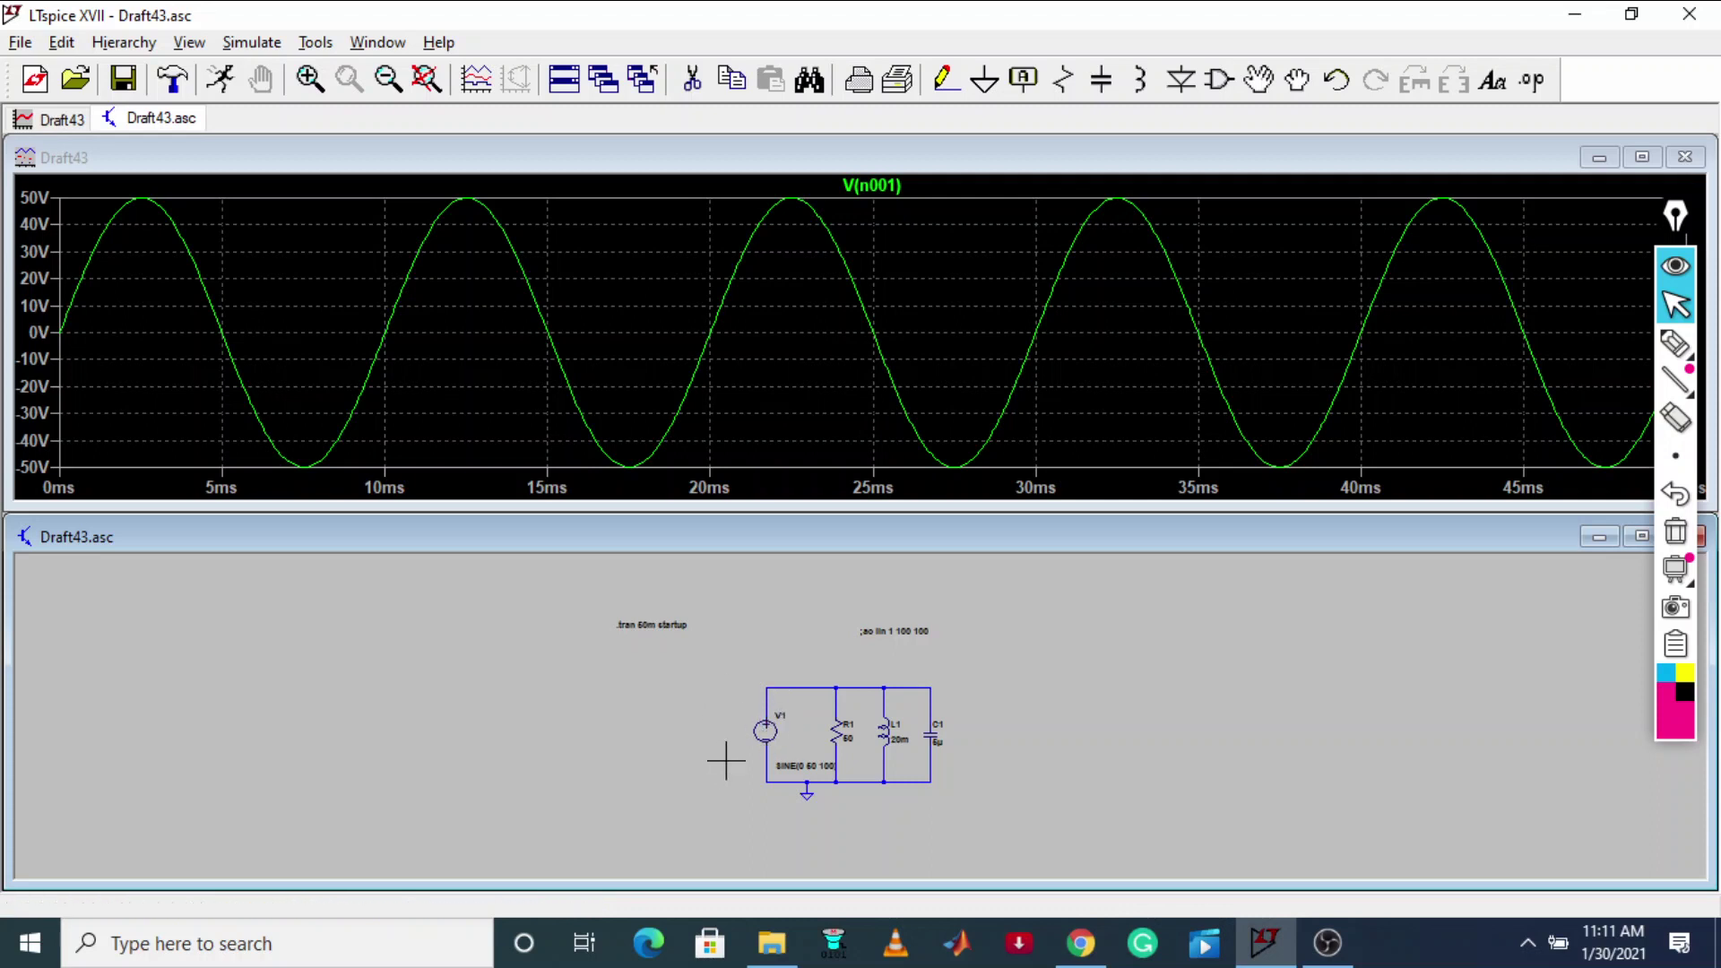
pyautogui.click(766, 730)
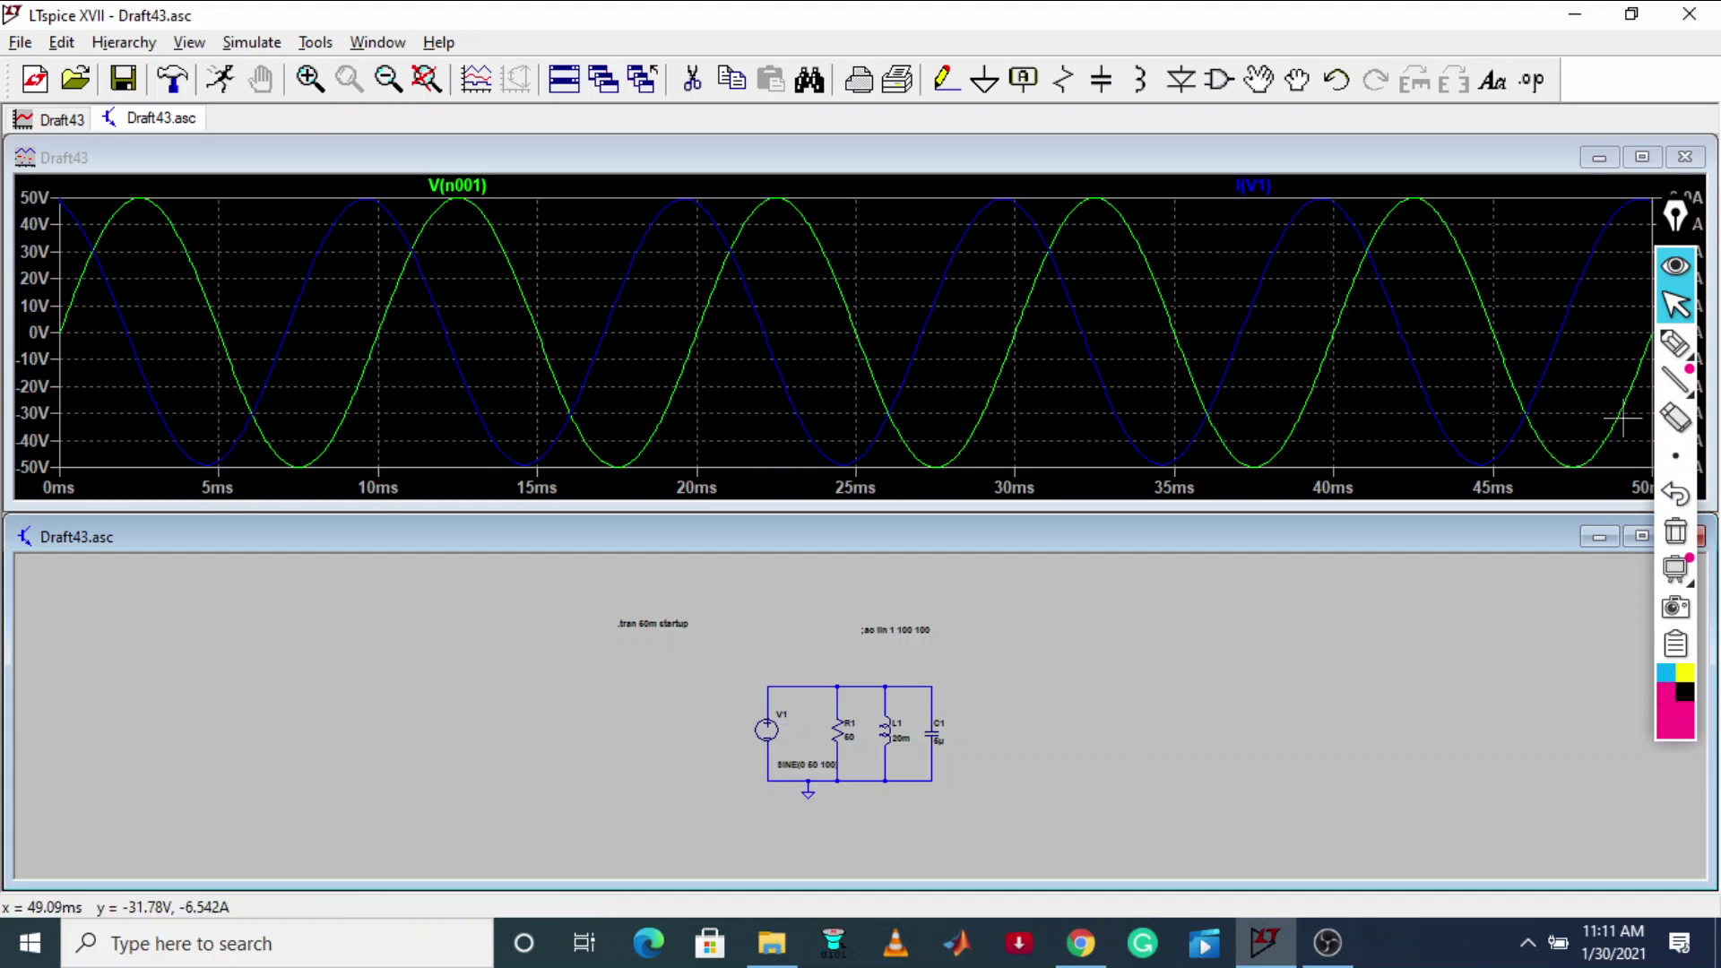
# Step: Draw a downward arrow beside source V1 and a rightward arrow above the top wire to mark the current directions
pyautogui.moveTo(1675, 343)
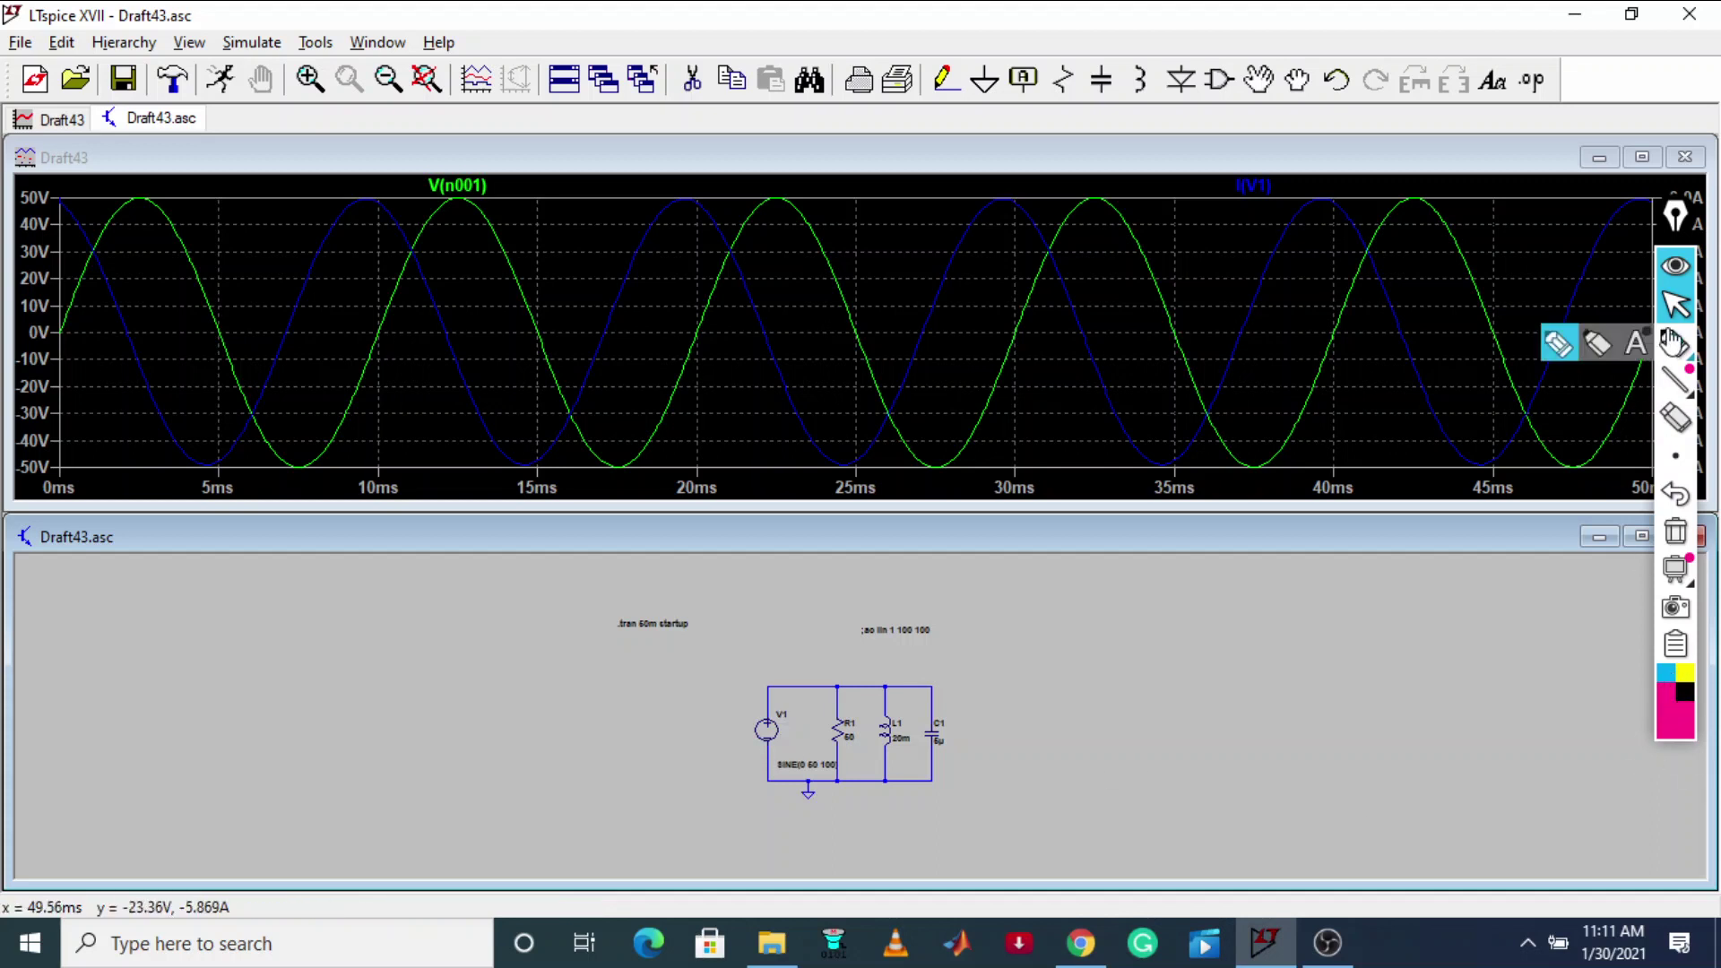
pyautogui.click(1598, 345)
pyautogui.moveTo(735, 706); pyautogui.dragTo(734, 749)
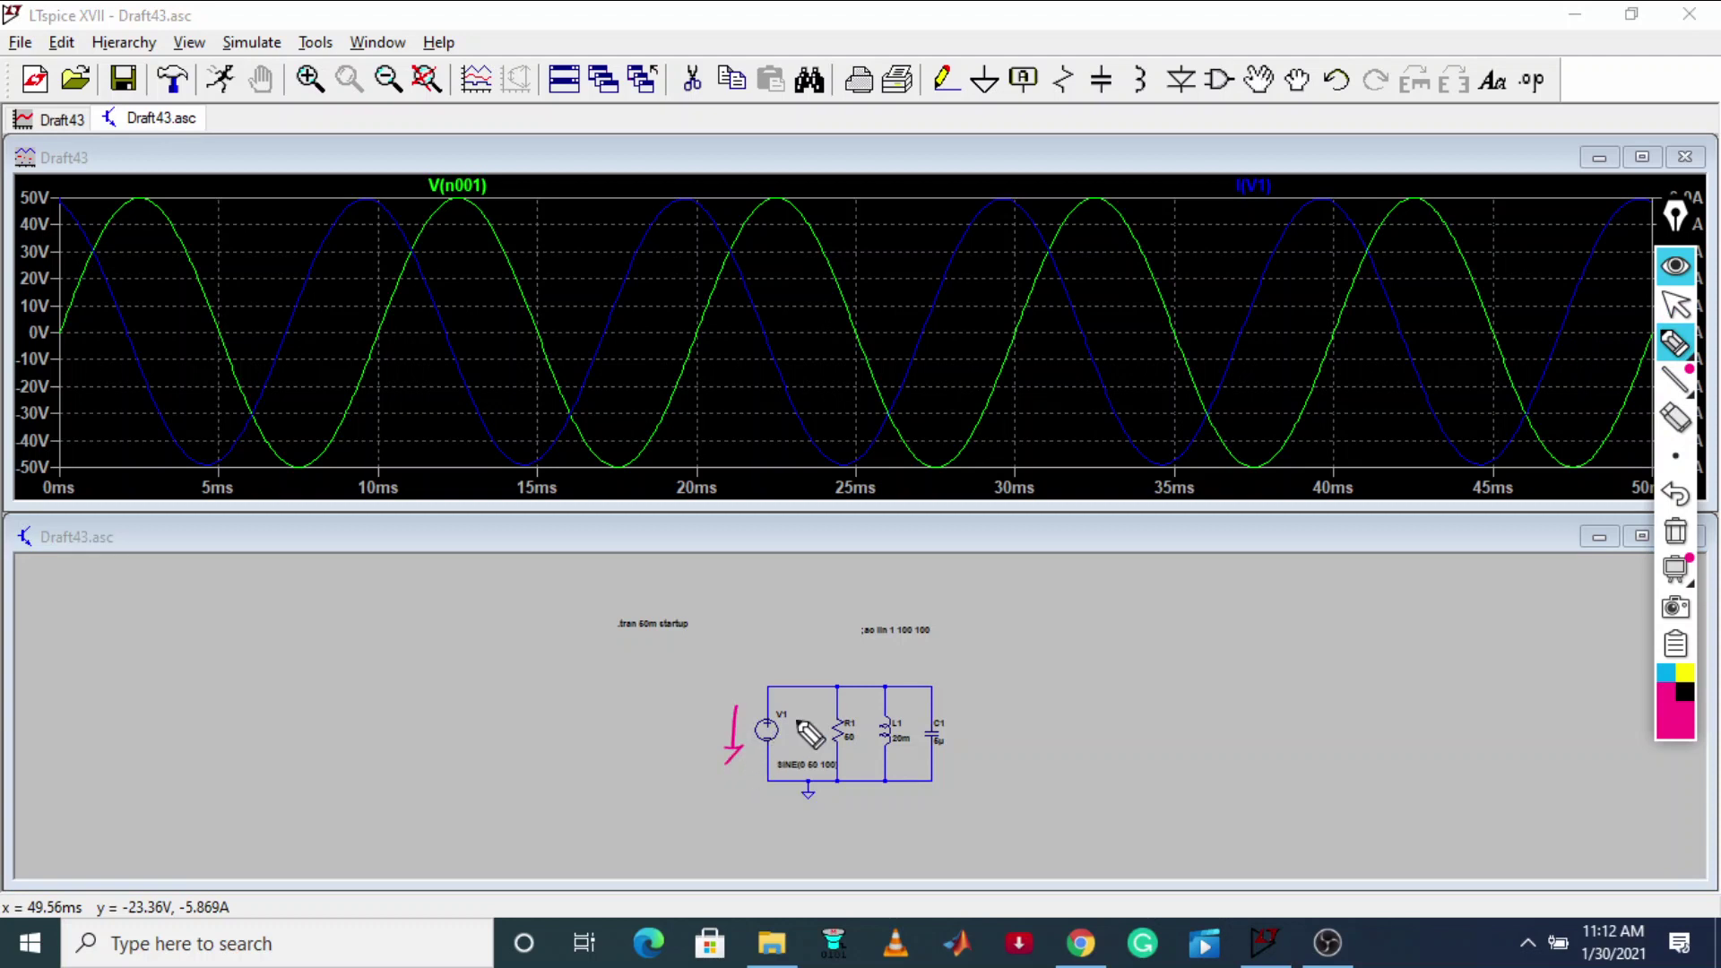
pyautogui.moveTo(782, 672); pyautogui.dragTo(811, 691)
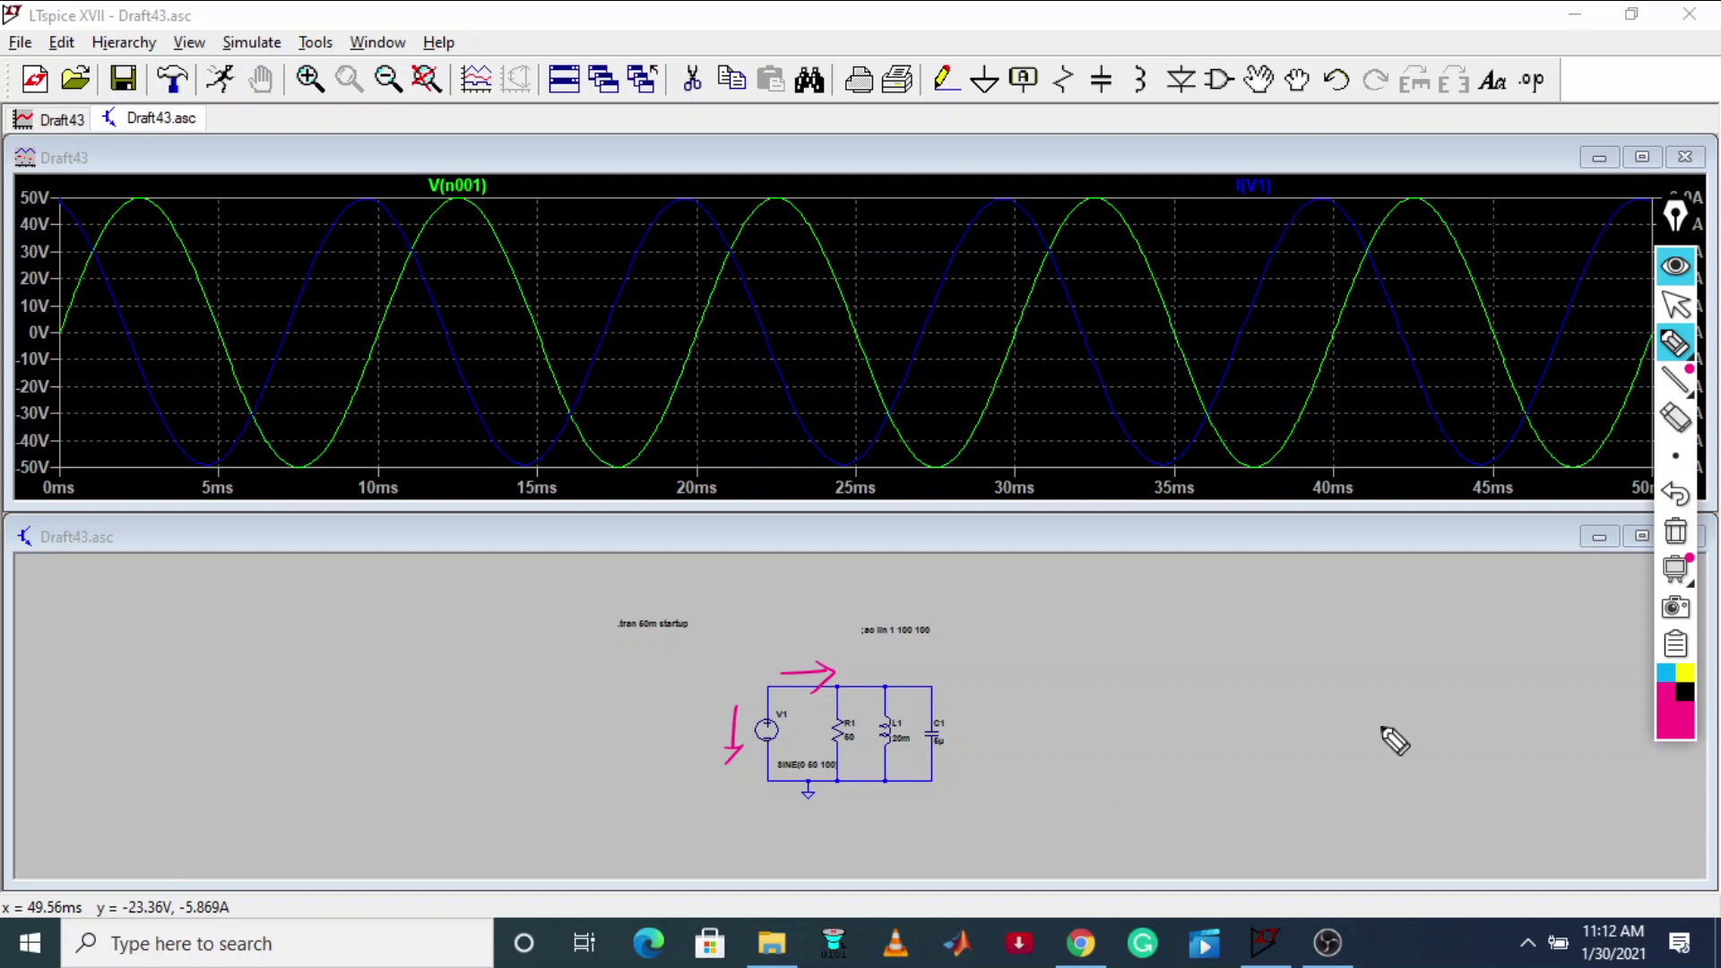
# Step: Invert the source current trace by changing its expression to I(V1)*-1 and colour it red
pyautogui.moveTo(1646, 358)
pyautogui.click(1675, 304)
pyautogui.rightClick(1253, 186)
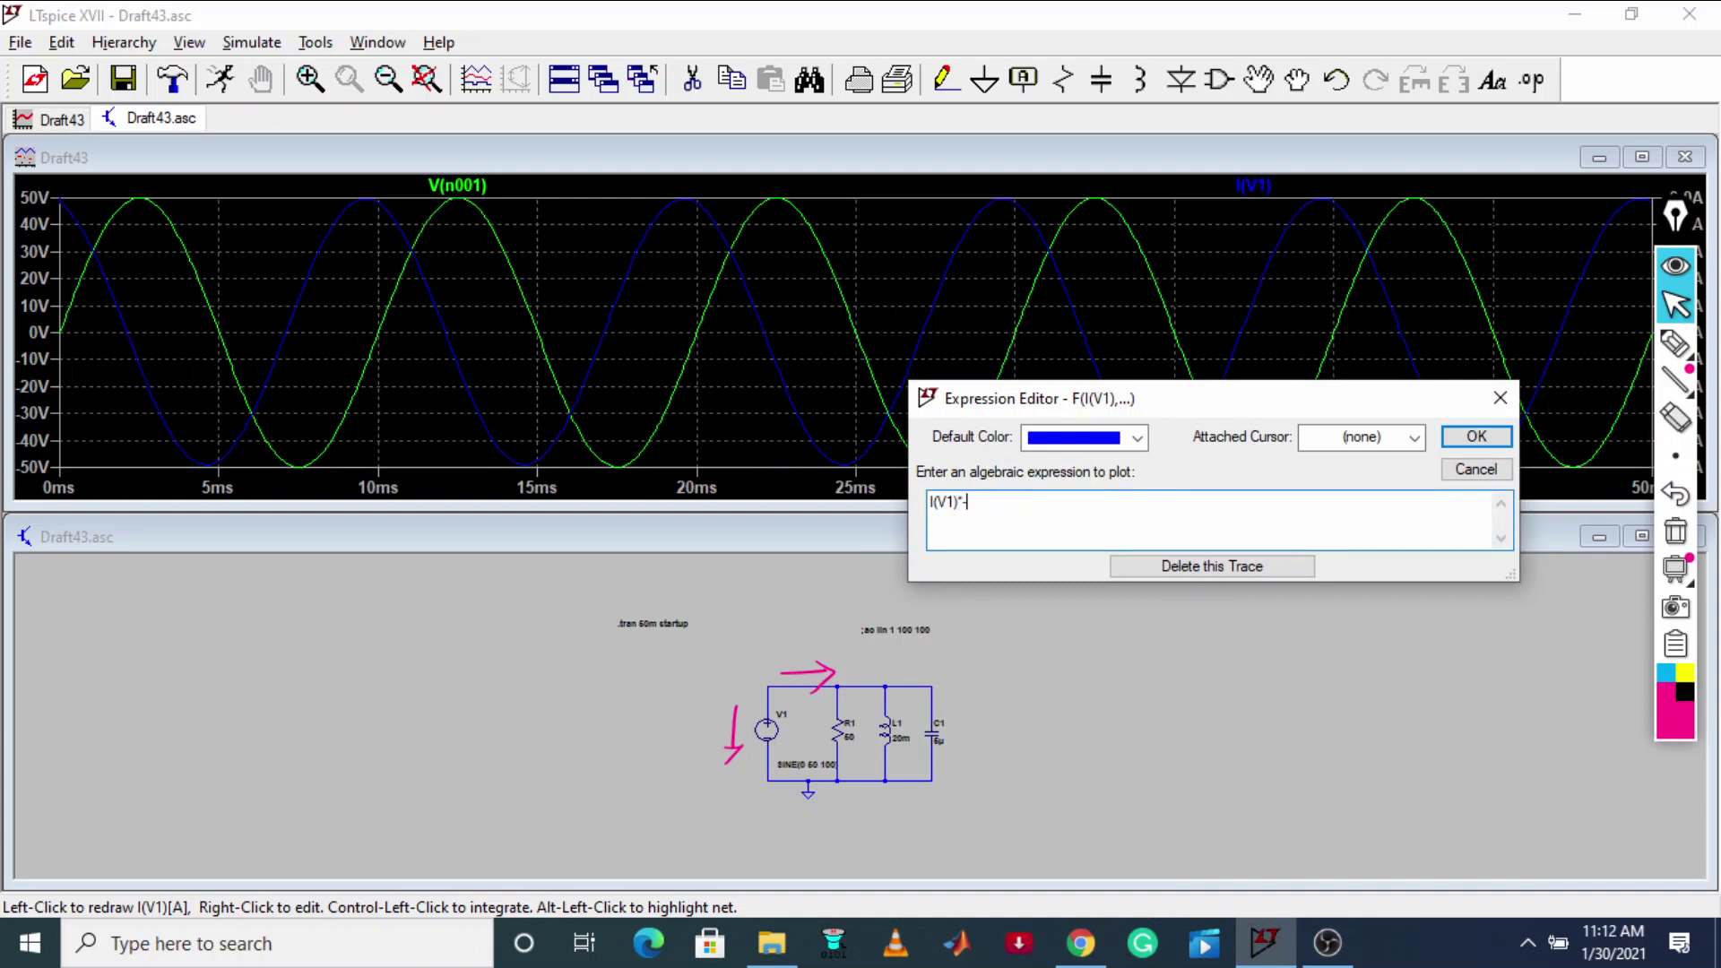
pyautogui.click(1136, 437)
pyautogui.click(1084, 523)
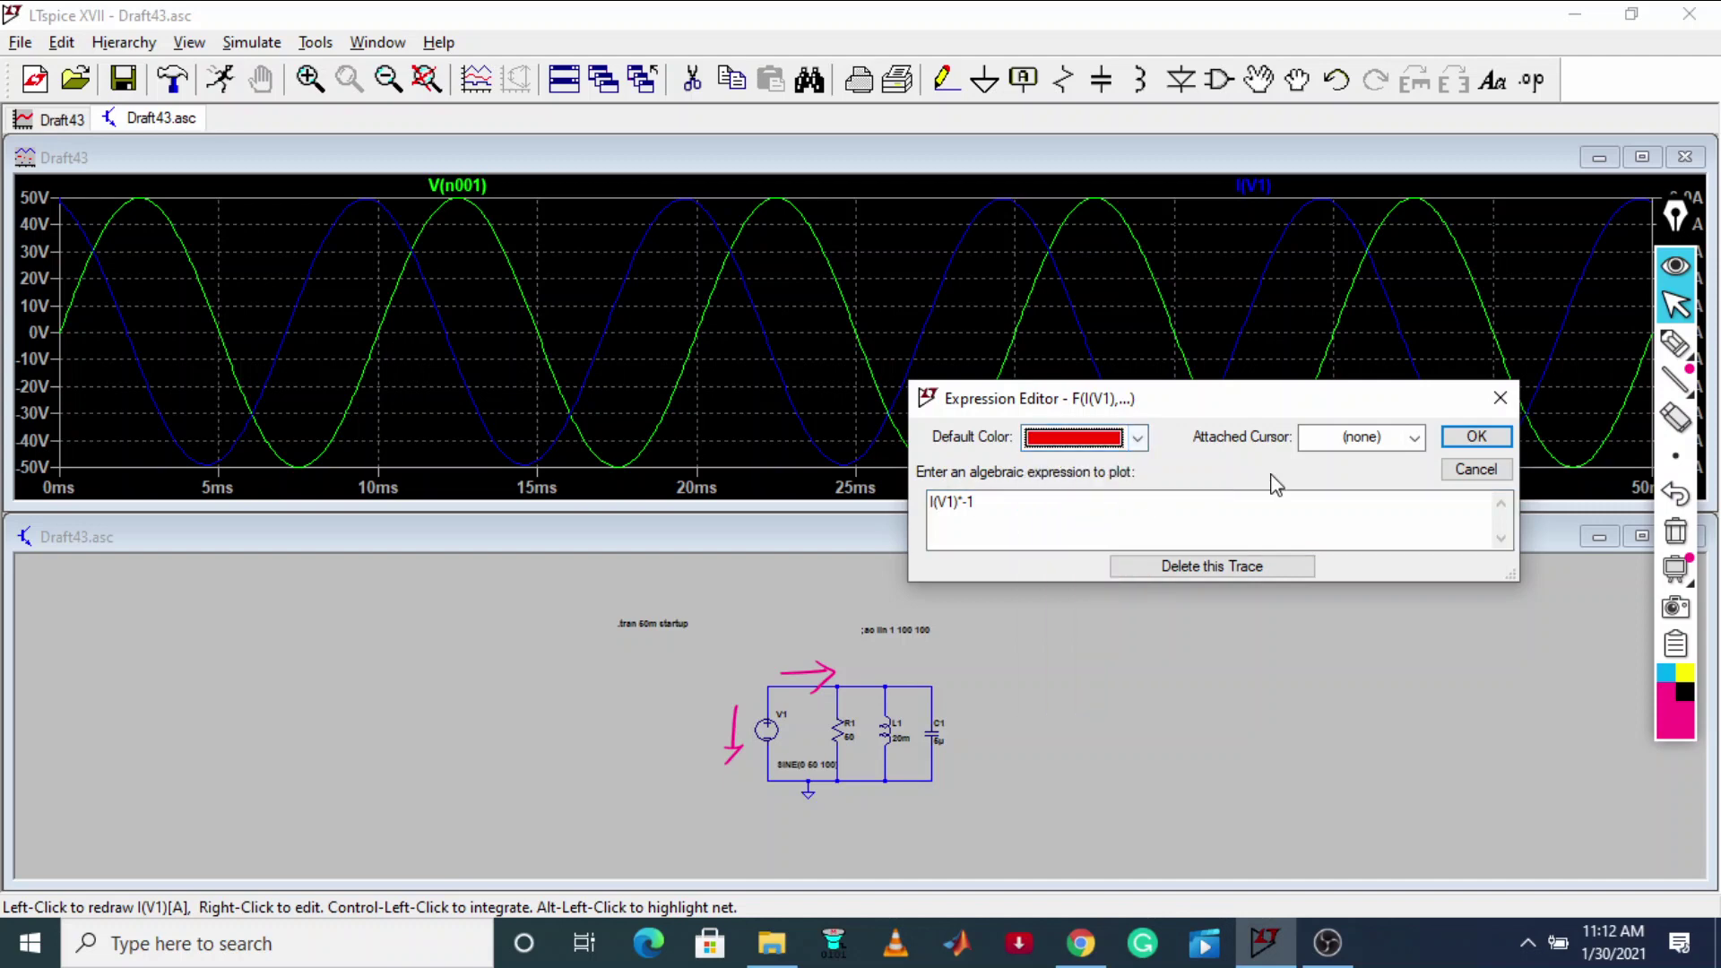
pyautogui.click(1476, 436)
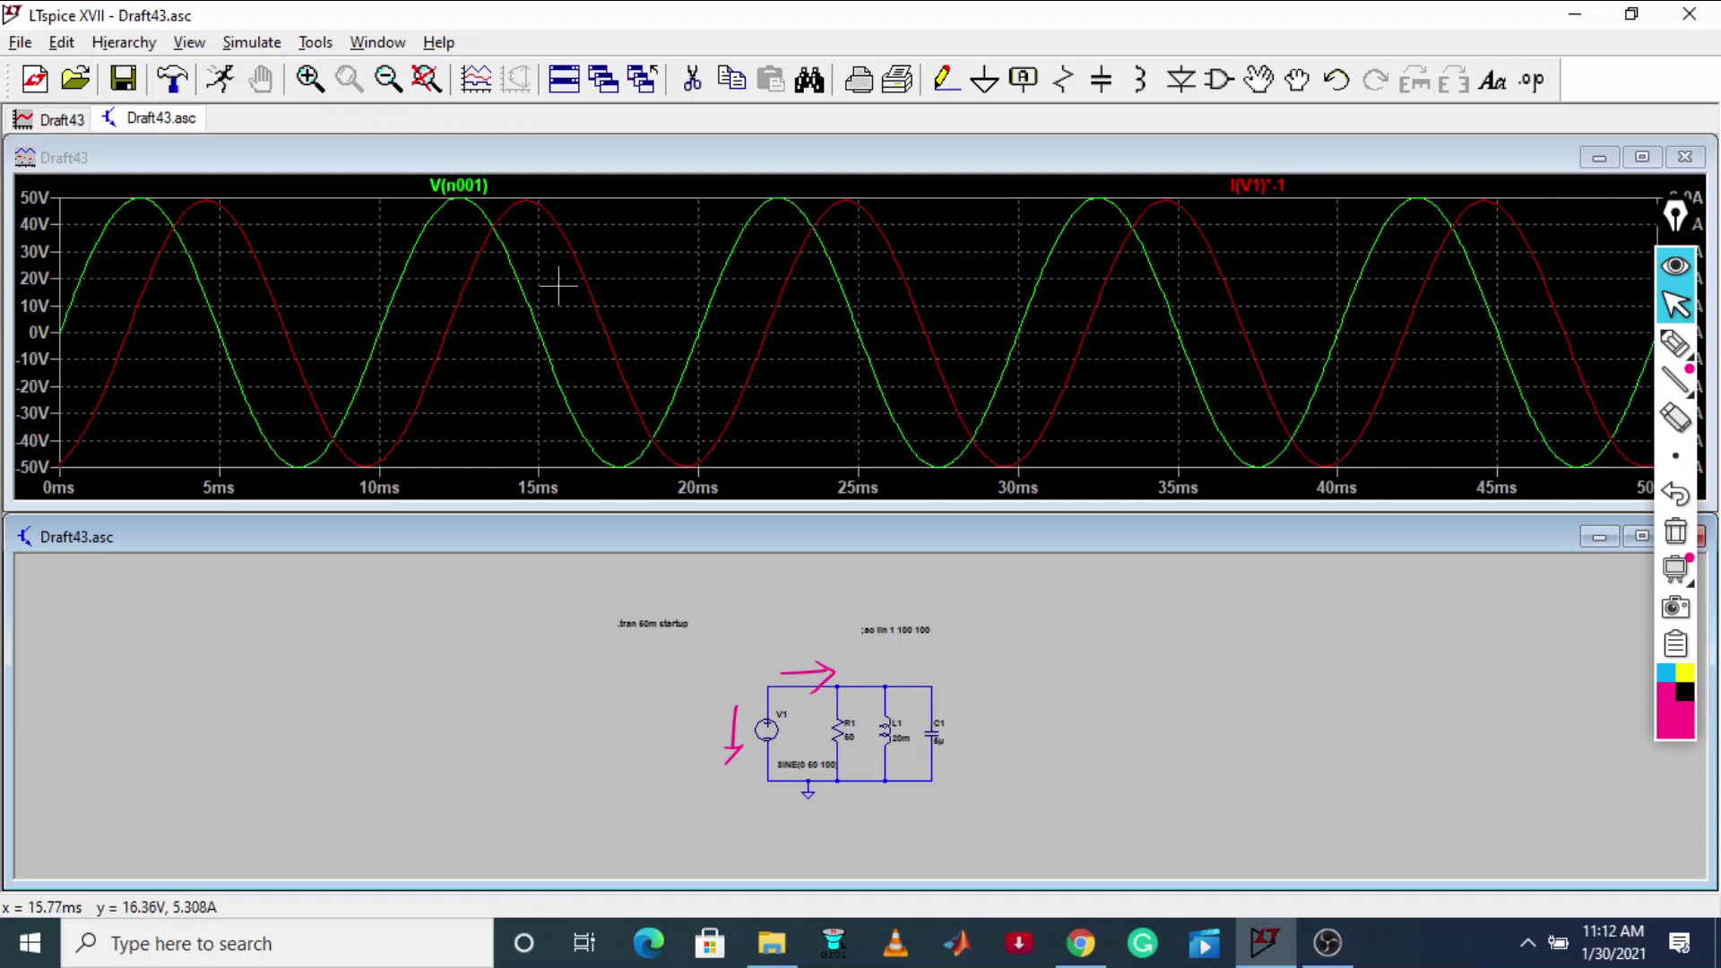
# Step: Attach the 1st cursor to the V(n001) trace and place it at the voltage peak near 22.48 ms
pyautogui.rightClick(467, 185)
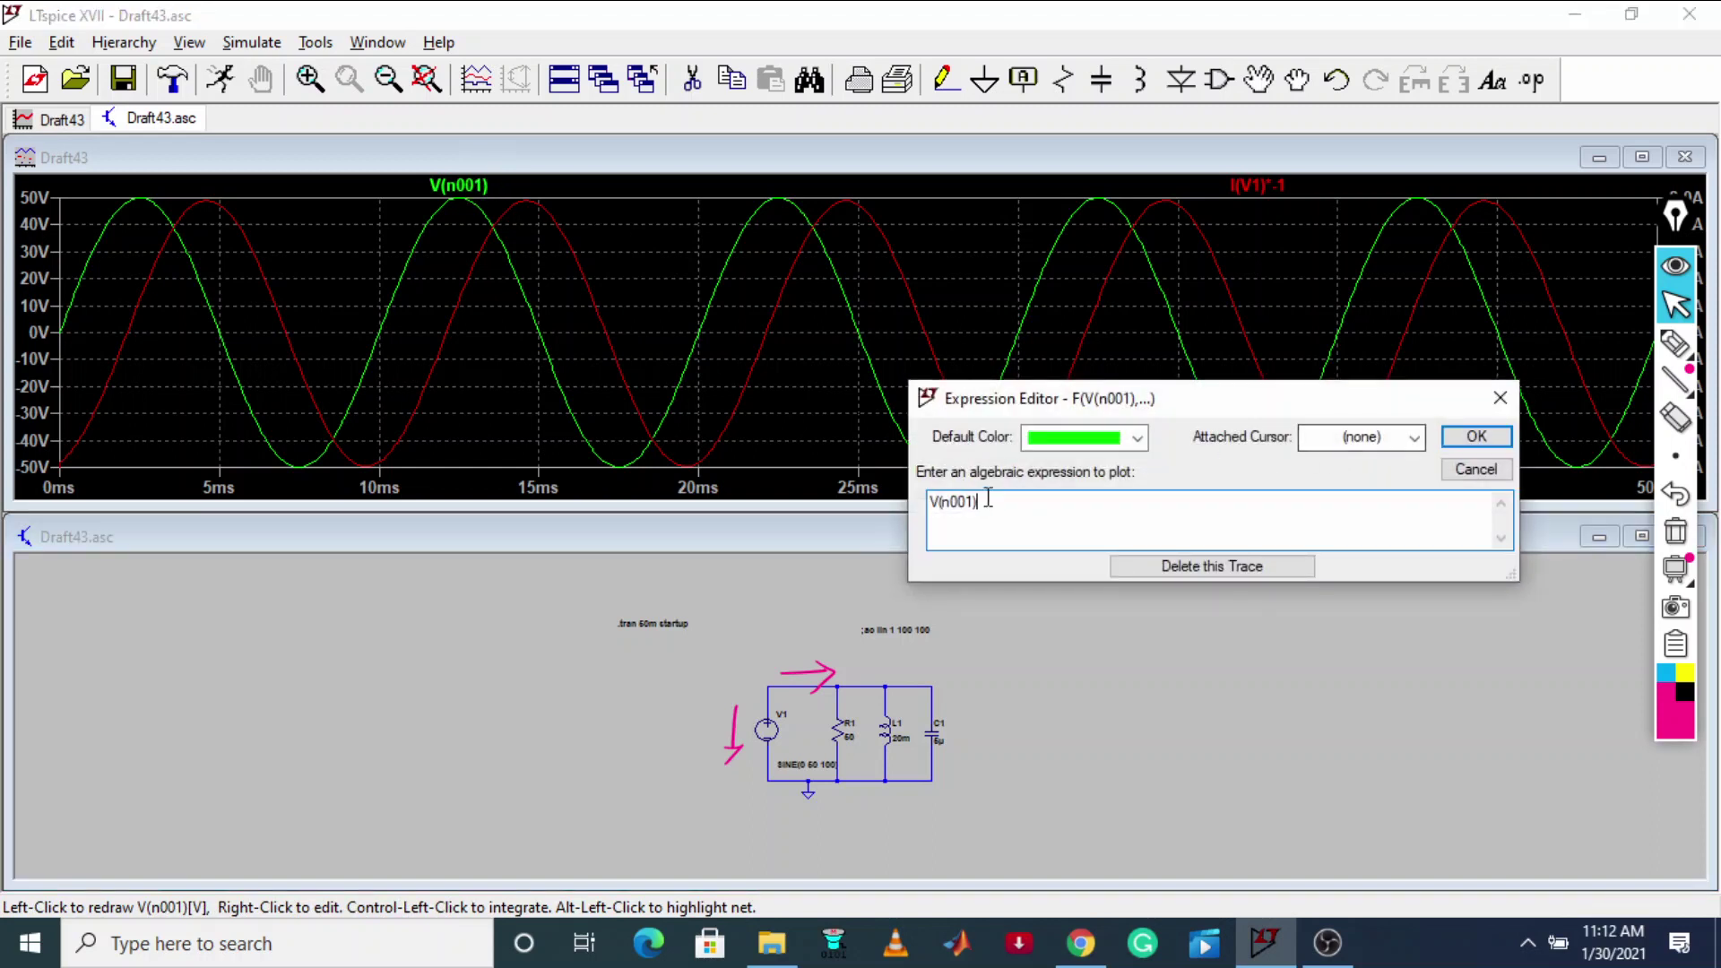
pyautogui.click(1409, 439)
pyautogui.click(1370, 490)
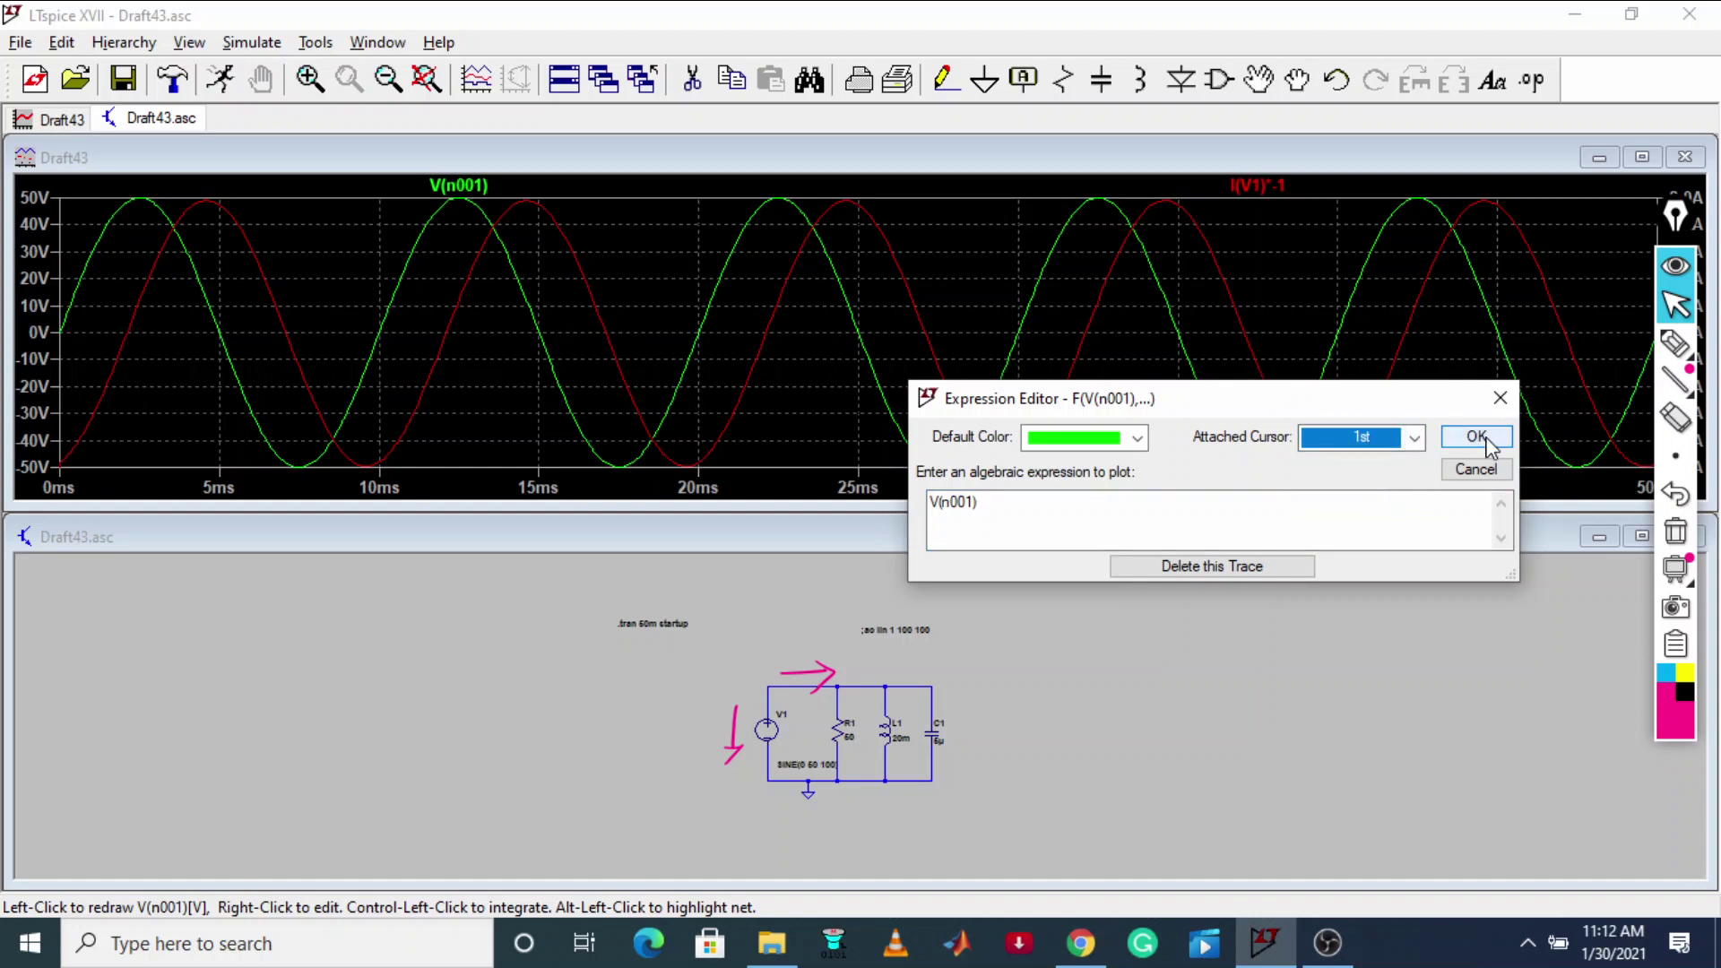
pyautogui.click(1476, 437)
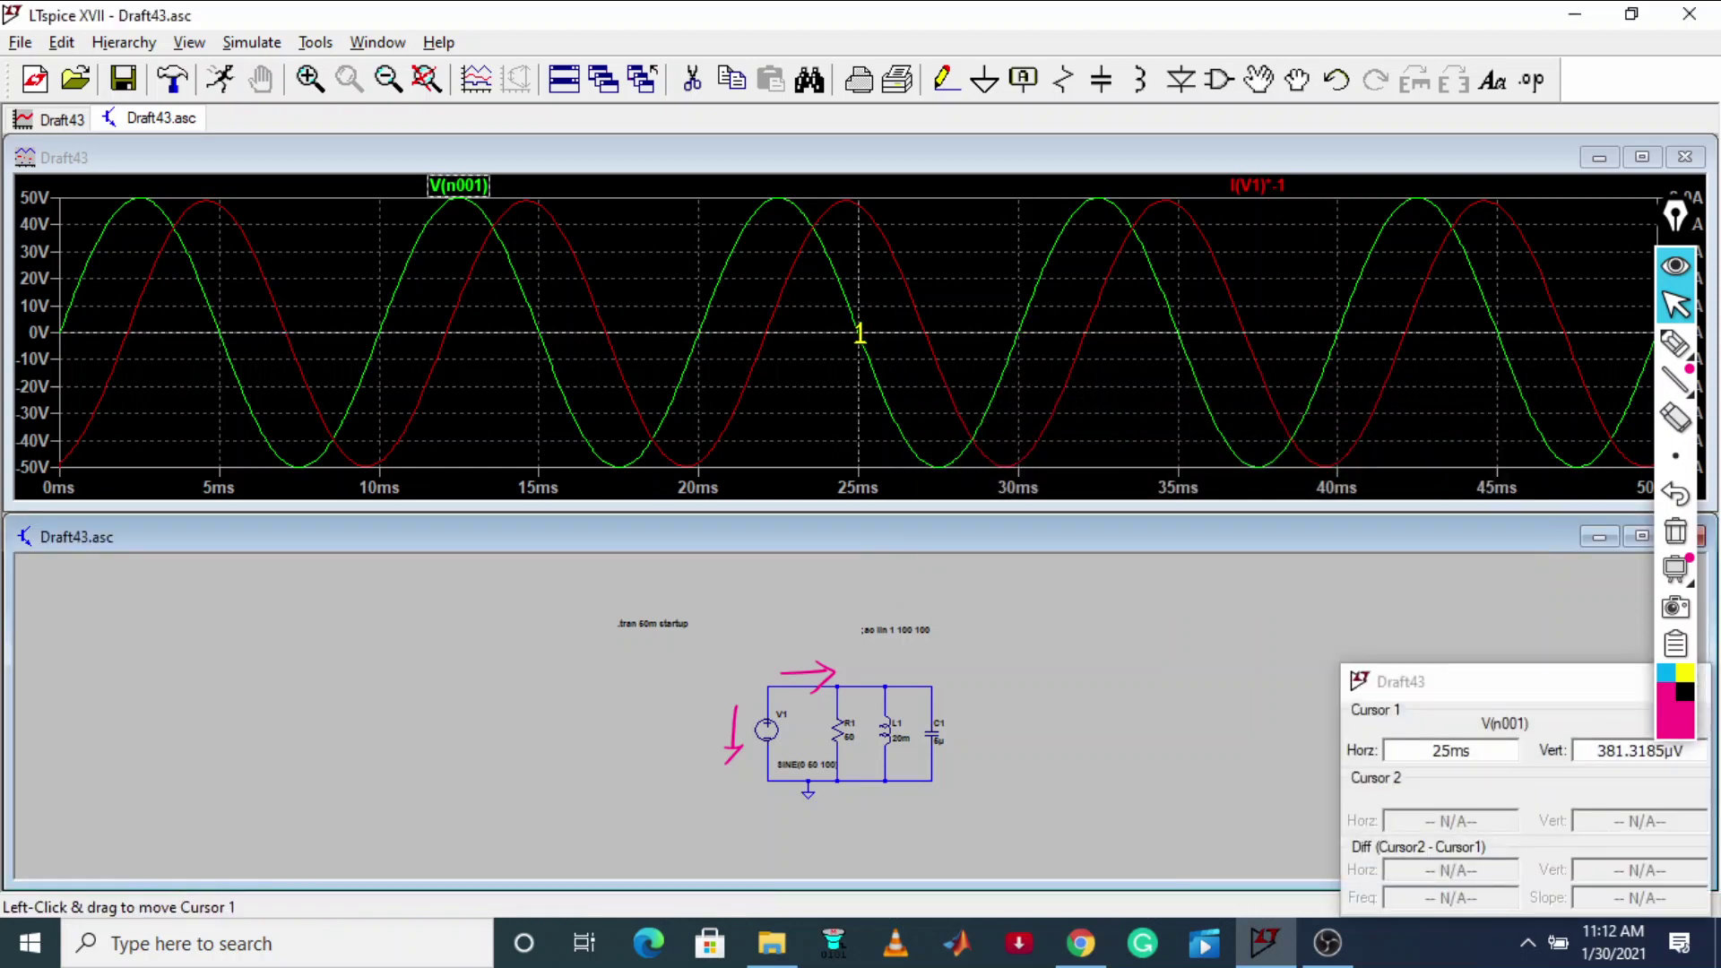
pyautogui.moveTo(859, 334); pyautogui.dragTo(776, 299)
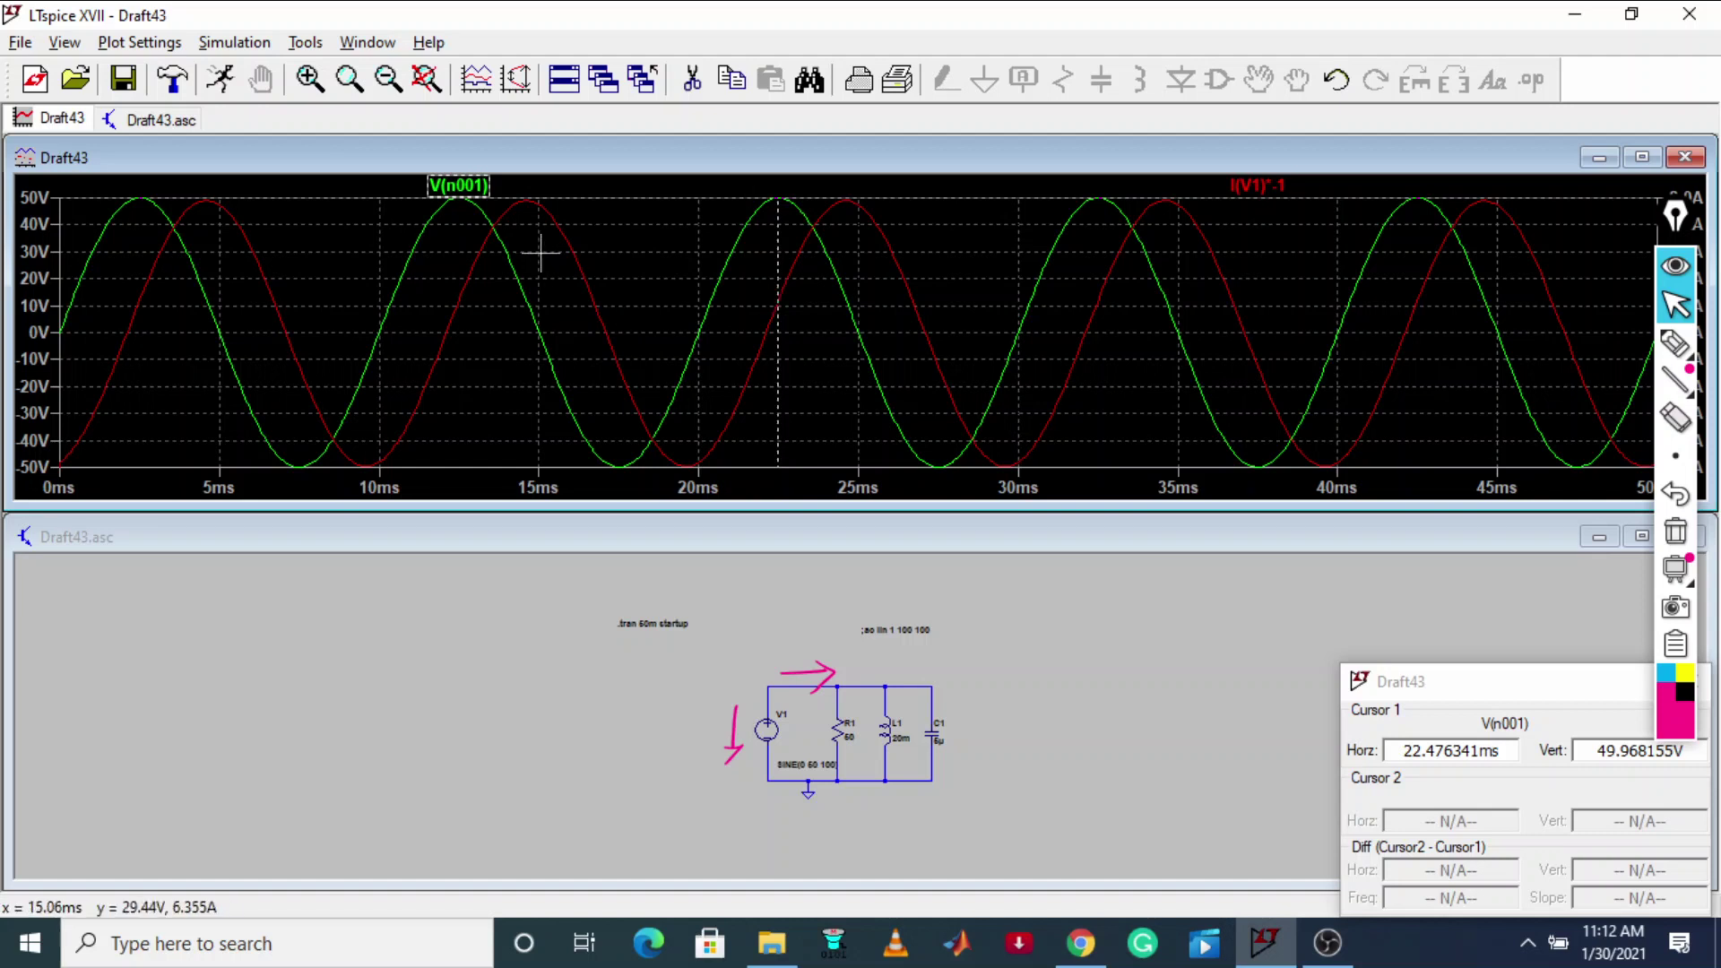
# Step: Attach the 2nd cursor to the I(V1)*-1 trace and place it at the current peak near 24.57 ms
pyautogui.rightClick(1254, 185)
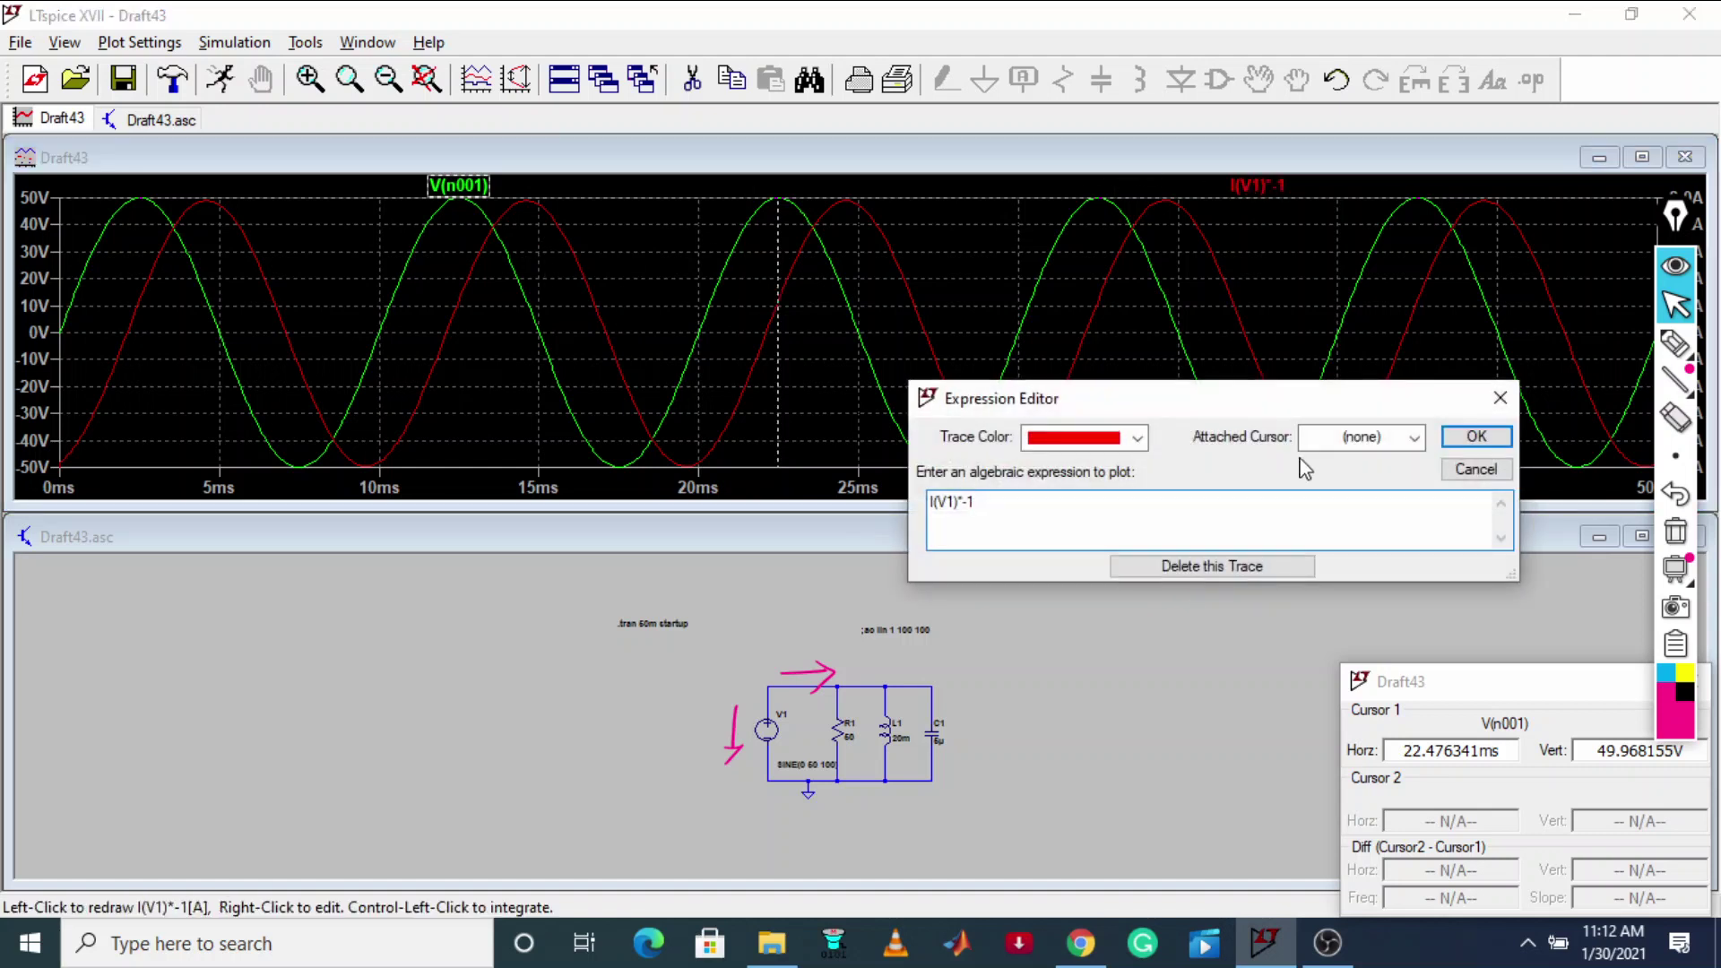
pyautogui.click(1411, 437)
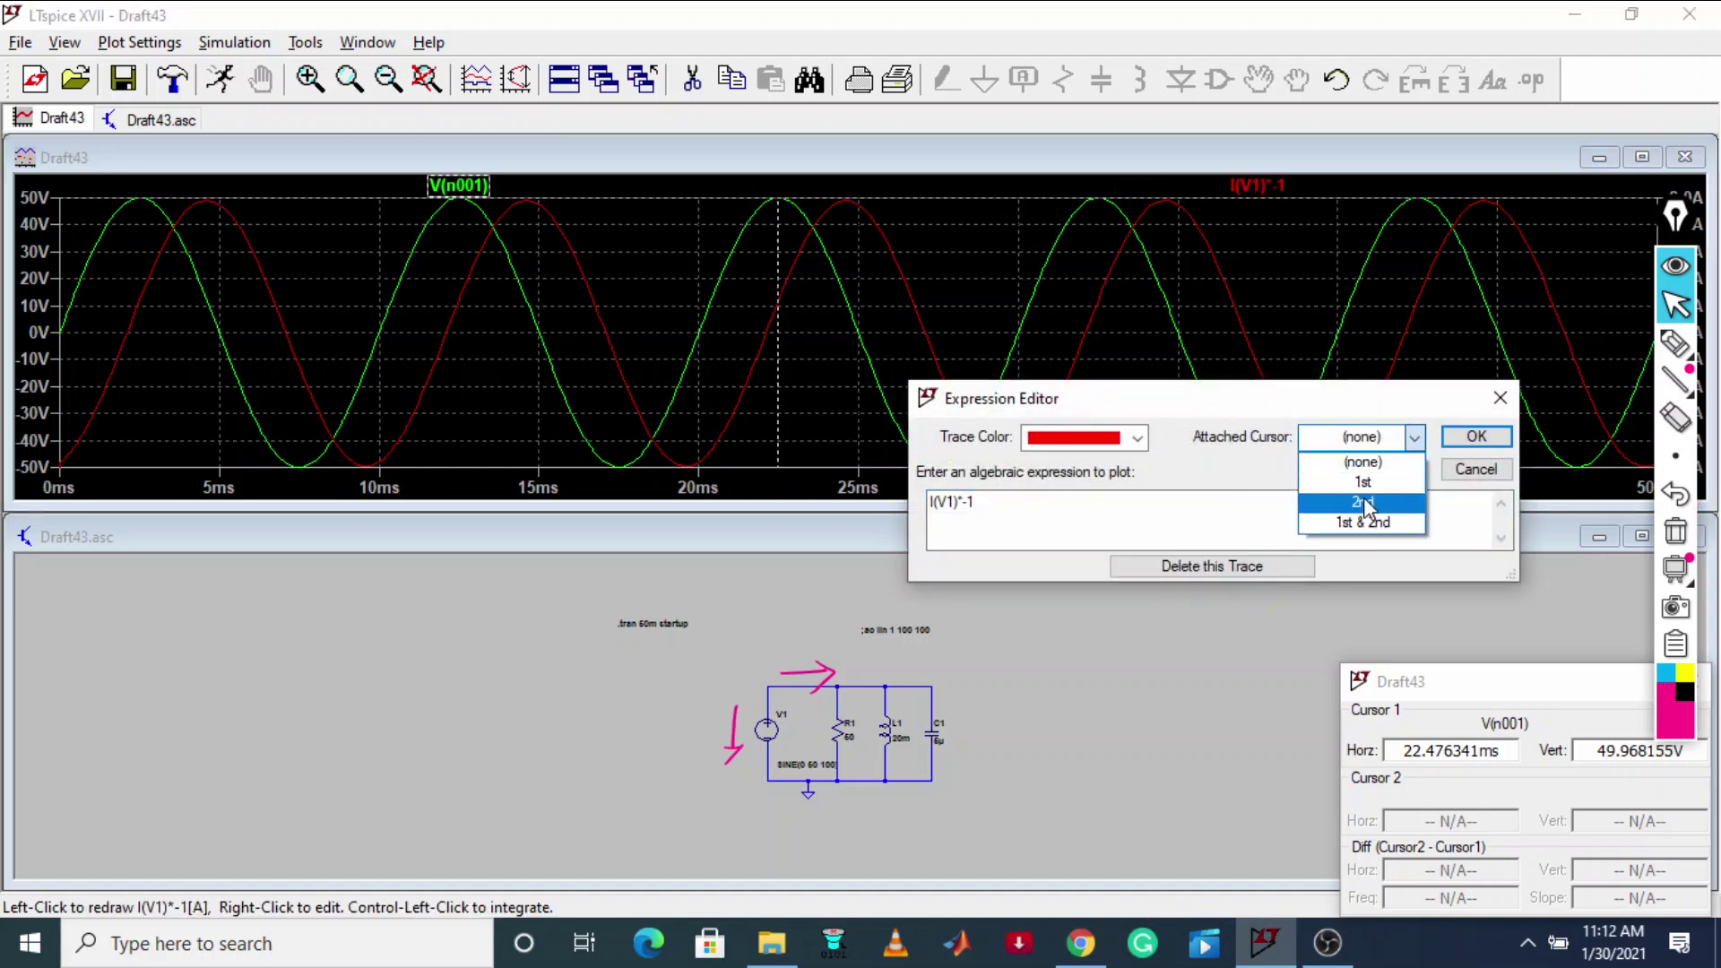
pyautogui.click(1362, 497)
pyautogui.click(1477, 438)
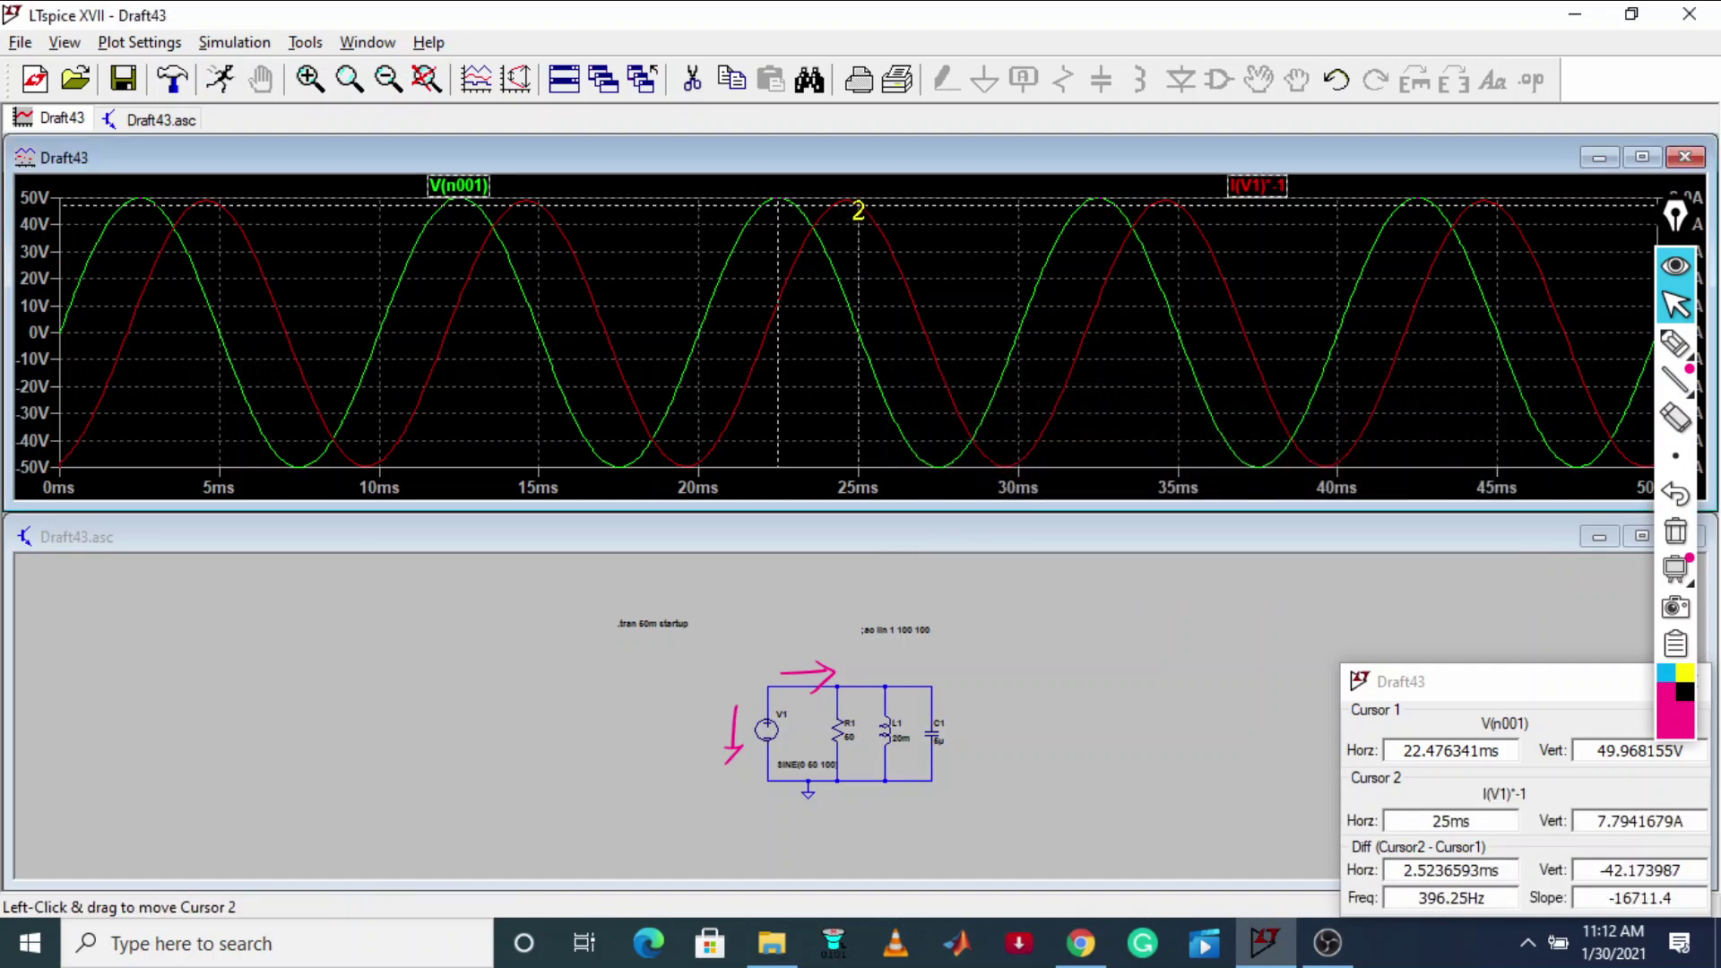
pyautogui.moveTo(856, 208); pyautogui.dragTo(844, 209)
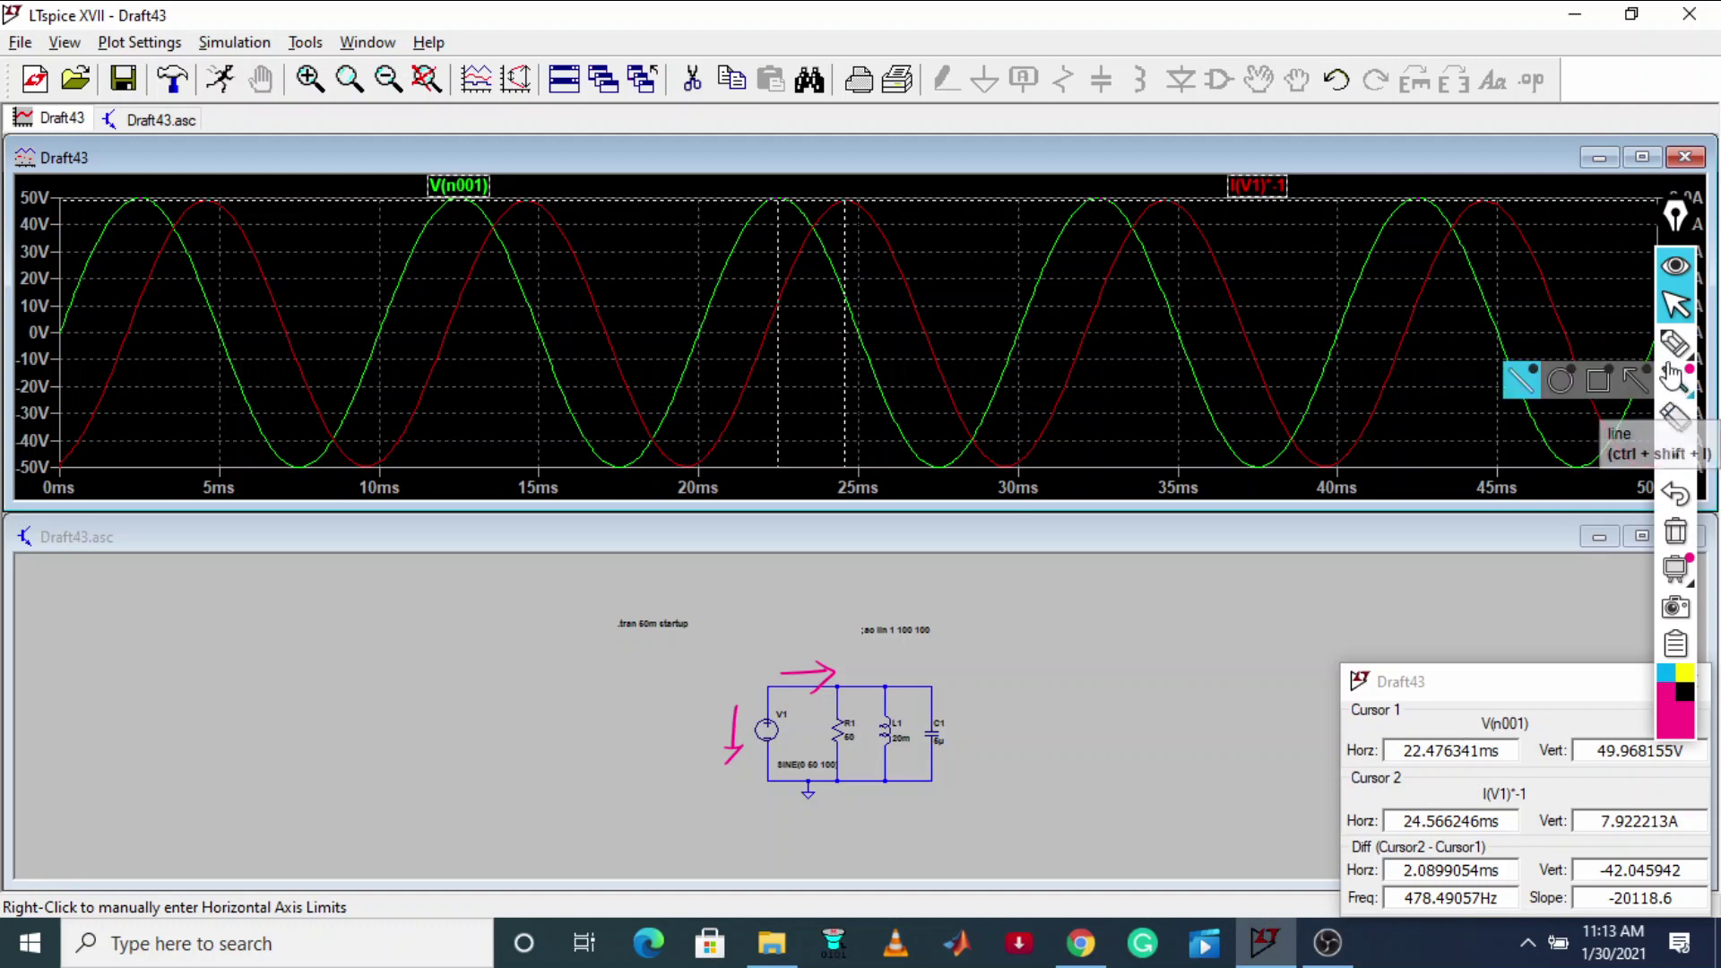
# Step: Mark both cursor times, the gap between the two peaks and the horizontal difference reading with the on-screen pen
pyautogui.click(1675, 343)
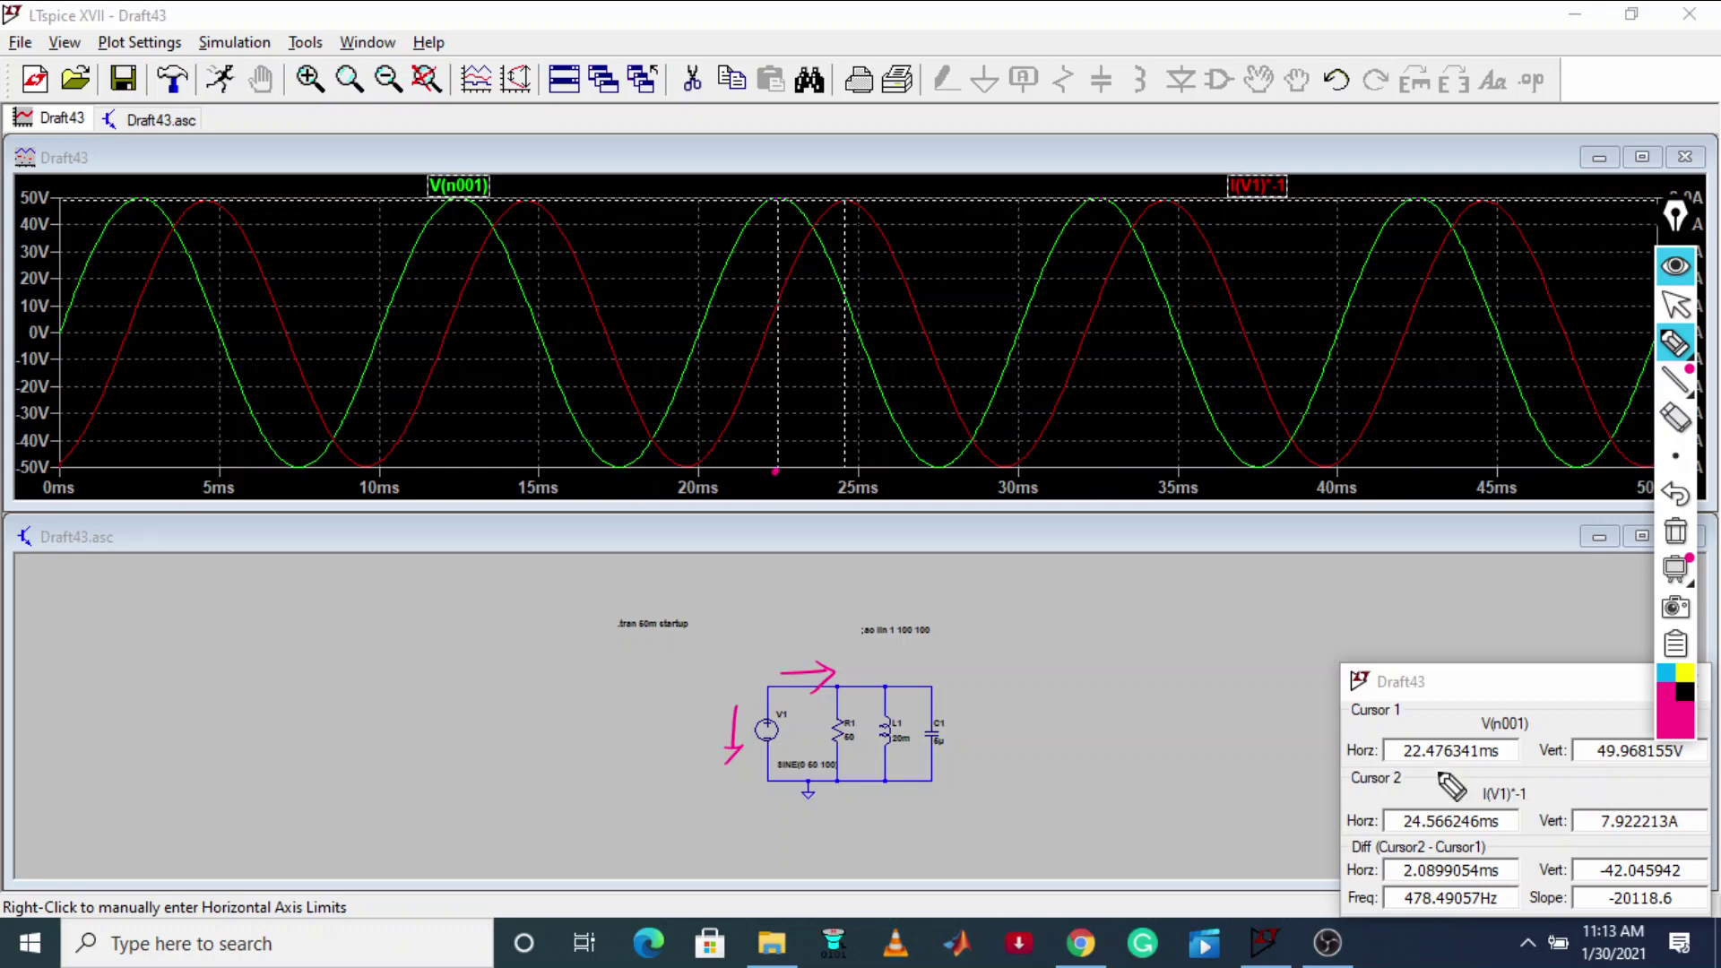
pyautogui.moveTo(1407, 737)
pyautogui.mouseDown()
pyautogui.moveTo(1487, 784)
pyautogui.moveTo(1469, 736)
pyautogui.moveTo(1411, 724)
pyautogui.mouseUp()
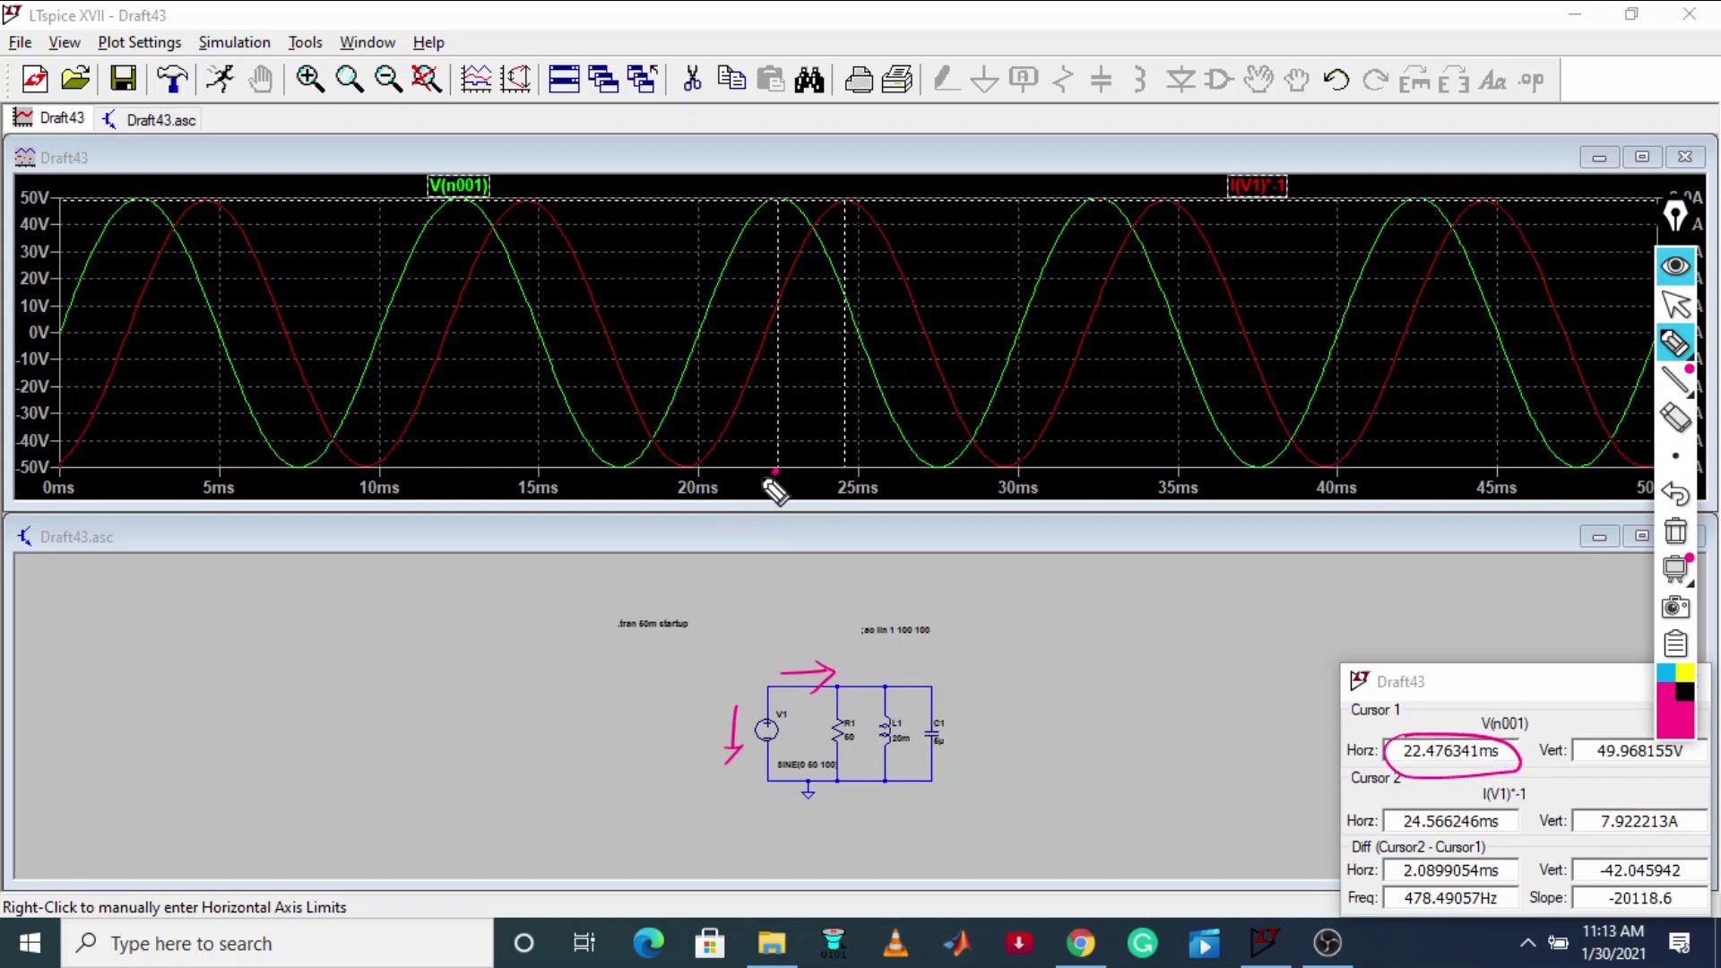
pyautogui.moveTo(843, 461); pyautogui.dragTo(800, 478)
pyautogui.moveTo(1394, 837)
pyautogui.mouseDown()
pyautogui.moveTo(1515, 834)
pyautogui.moveTo(1484, 826)
pyautogui.mouseUp()
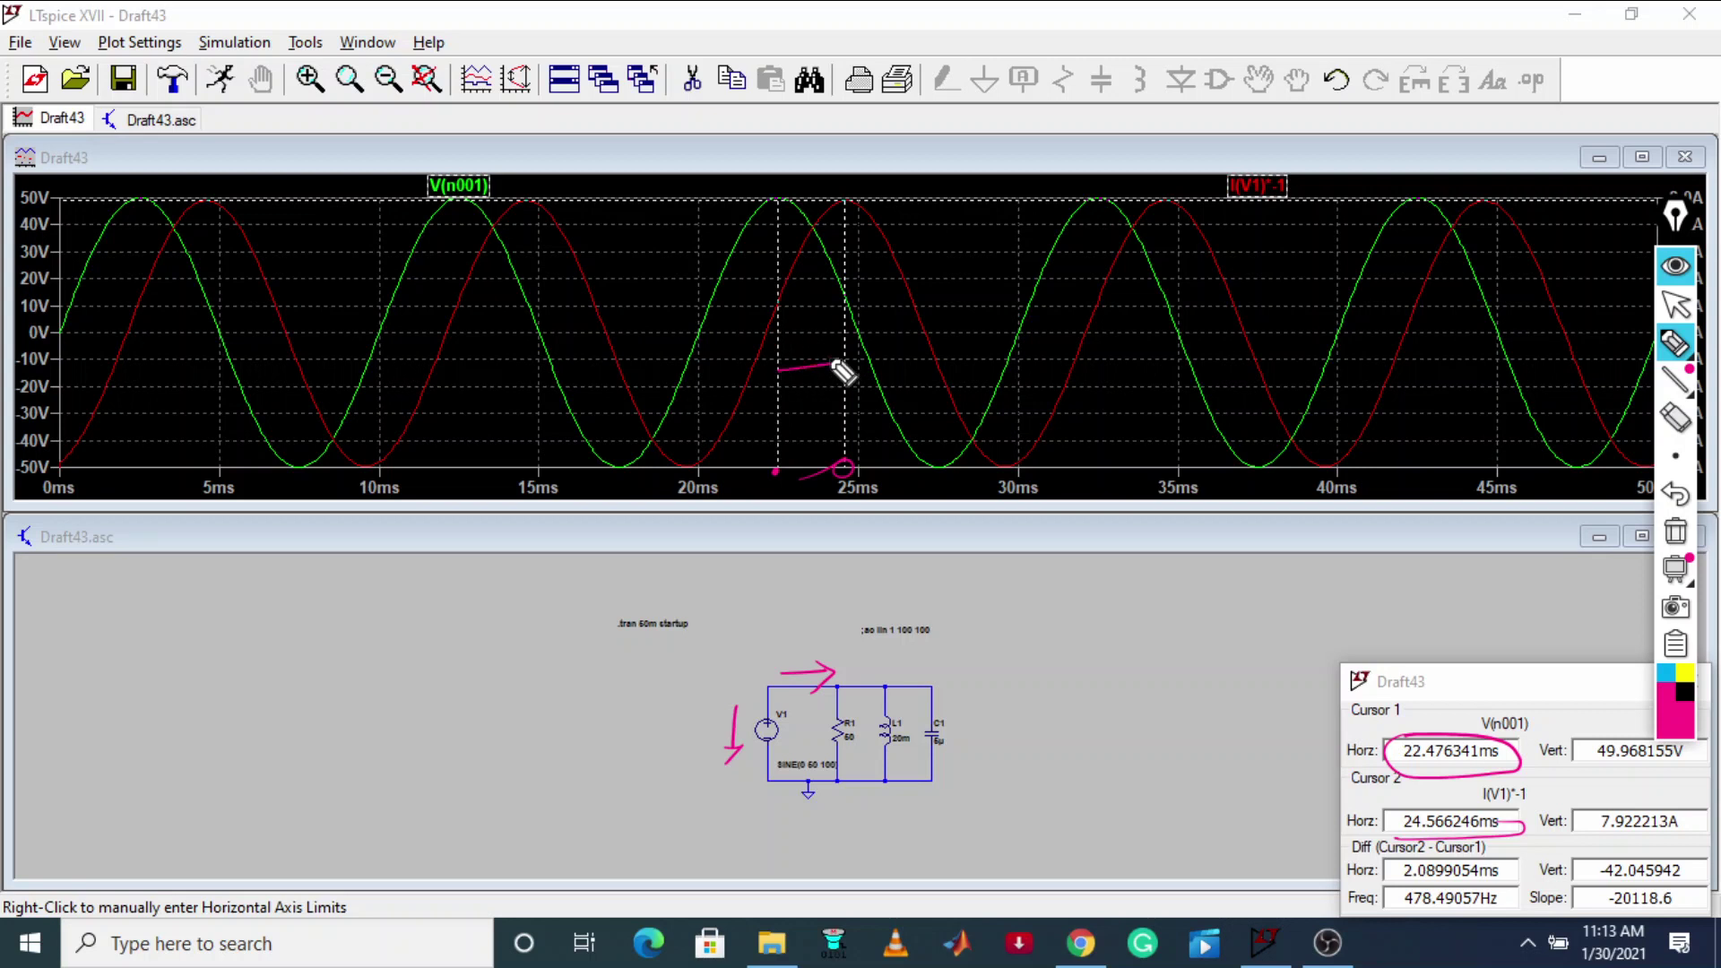
pyautogui.moveTo(837, 366); pyautogui.dragTo(779, 371)
pyautogui.moveTo(1432, 878)
pyautogui.mouseDown()
pyautogui.moveTo(1424, 891)
pyautogui.moveTo(1540, 871)
pyautogui.moveTo(1393, 859)
pyautogui.mouseUp()
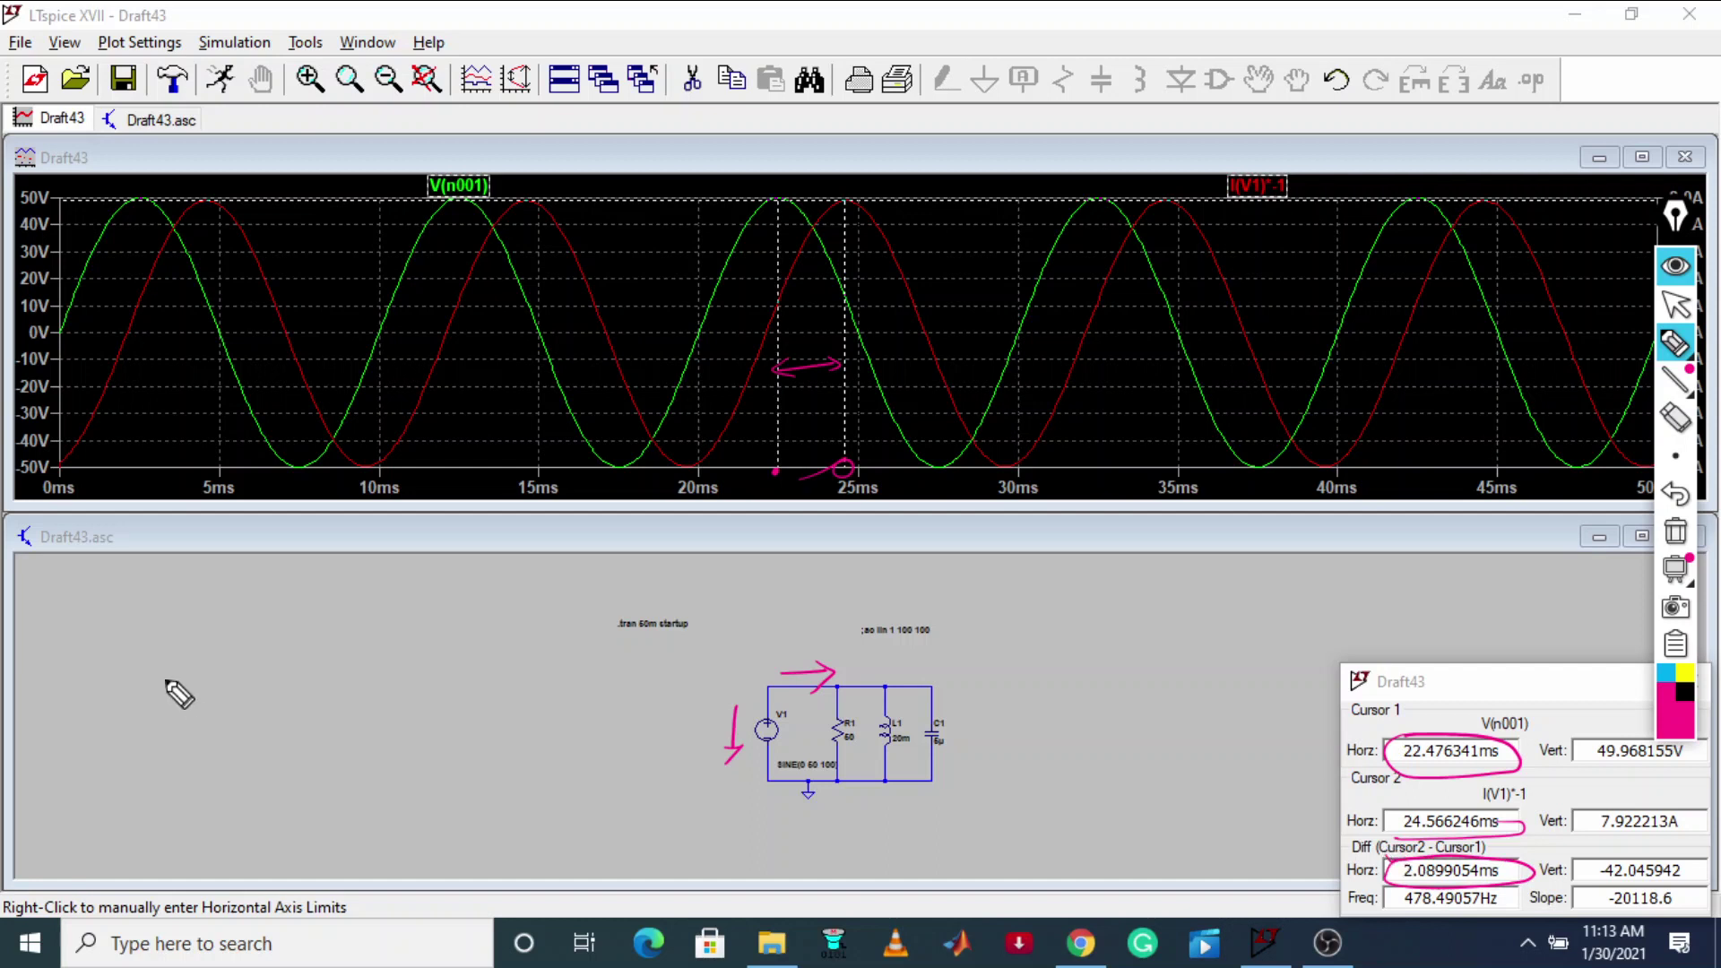
# Step: Write the peak-to-peak time gap "2.089 ms" with the on-screen pen in the blank schematic area and outline it
pyautogui.moveTo(165, 671)
pyautogui.mouseDown()
pyautogui.moveTo(186, 694)
pyautogui.moveTo(206, 650)
pyautogui.mouseUp()
pyautogui.click(194, 681)
pyautogui.moveTo(229, 638); pyautogui.dragTo(228, 640)
pyautogui.moveTo(237, 627); pyautogui.dragTo(245, 667)
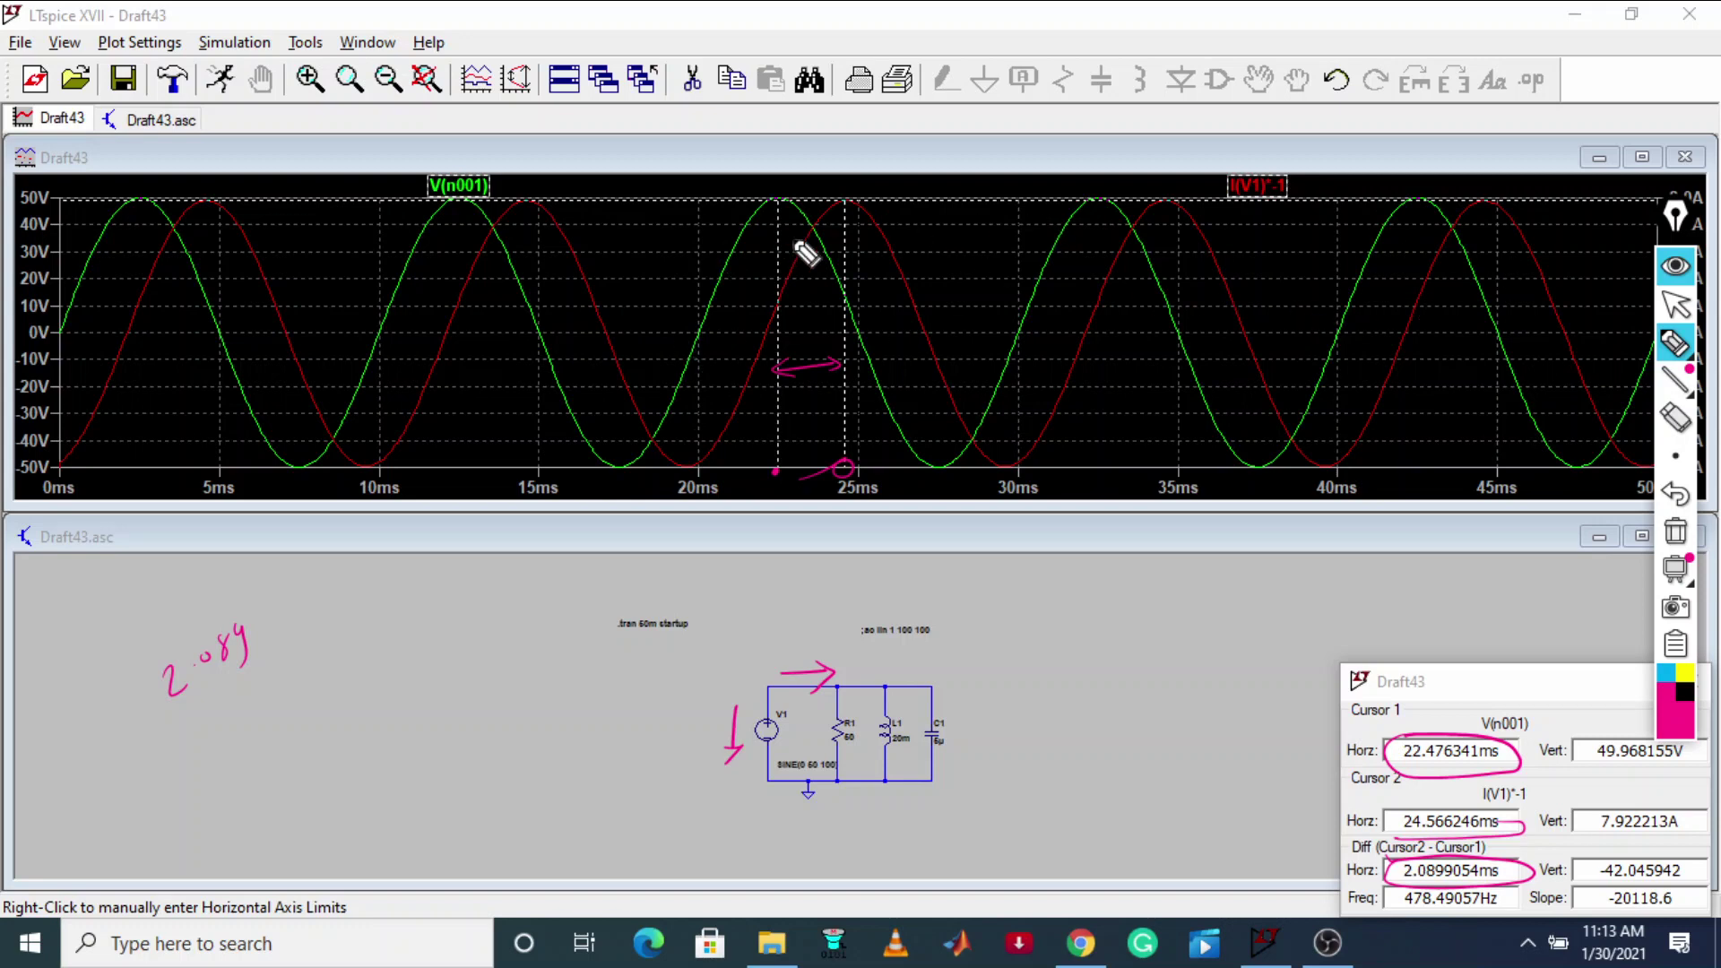
pyautogui.moveTo(254, 658); pyautogui.dragTo(300, 619)
pyautogui.moveTo(159, 718)
pyautogui.mouseDown()
pyautogui.moveTo(192, 711)
pyautogui.moveTo(305, 587)
pyautogui.moveTo(164, 704)
pyautogui.mouseUp()
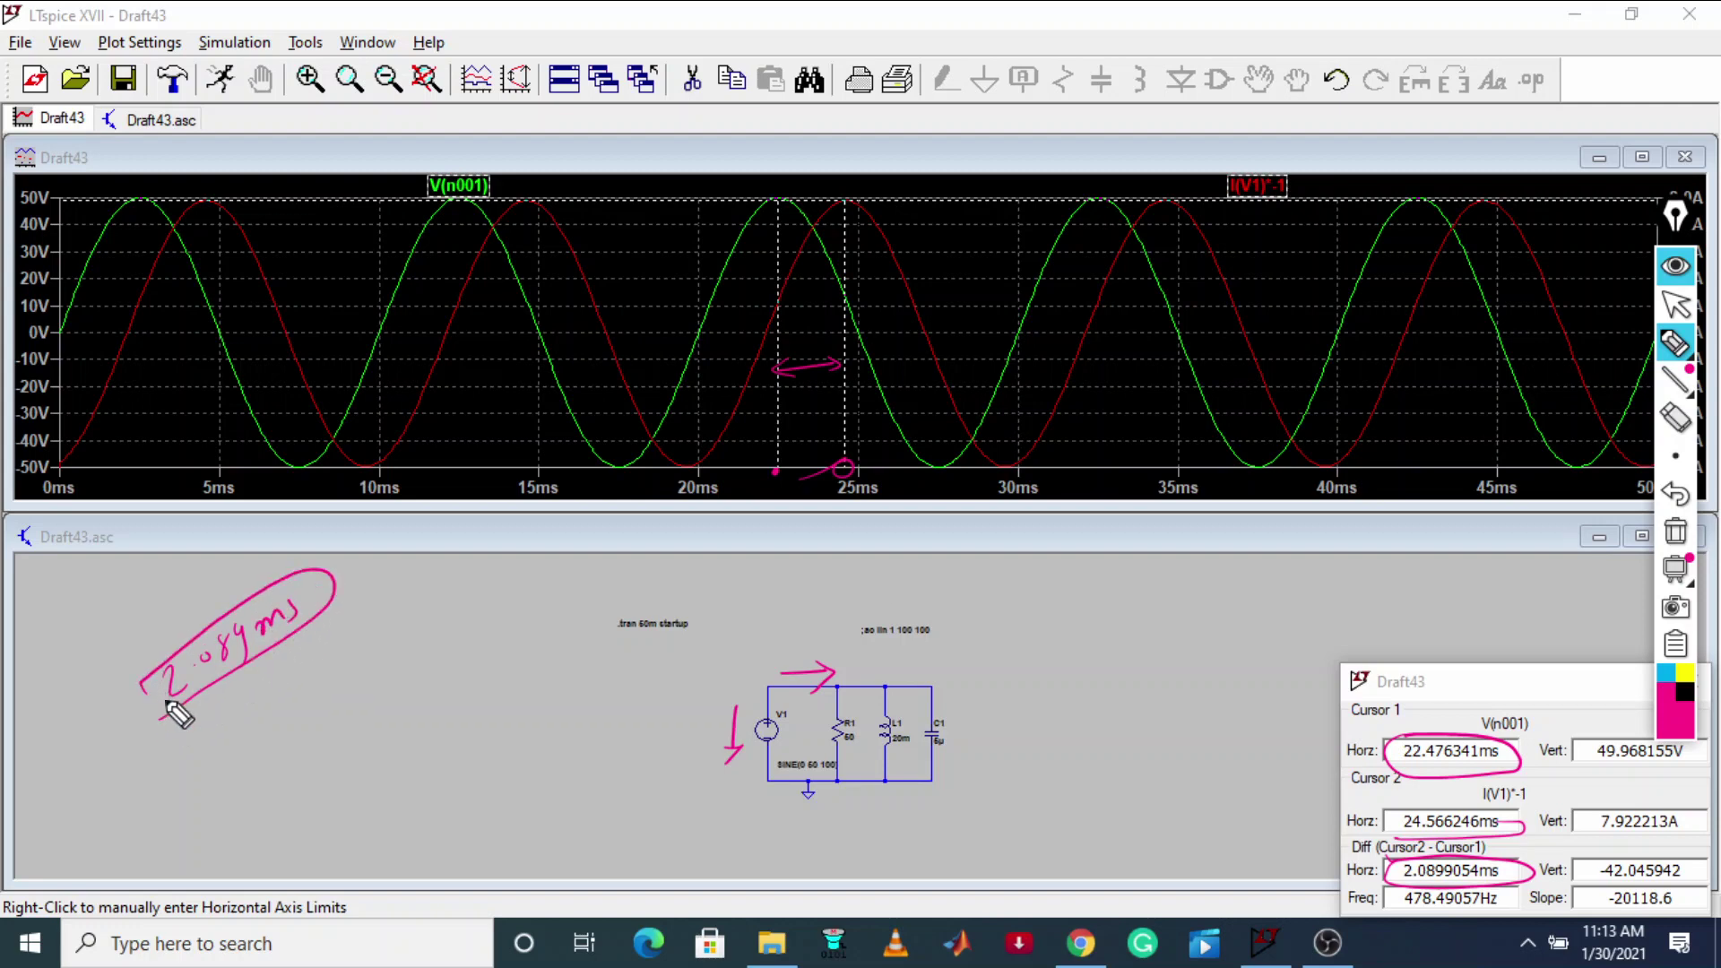
# Step: Handwrite the degree conversion below the time gap: 100, 0.01 → 360, 1 → 360/0.01, and 2.089 as the time to convert
pyautogui.moveTo(221, 755); pyautogui.dragTo(262, 712)
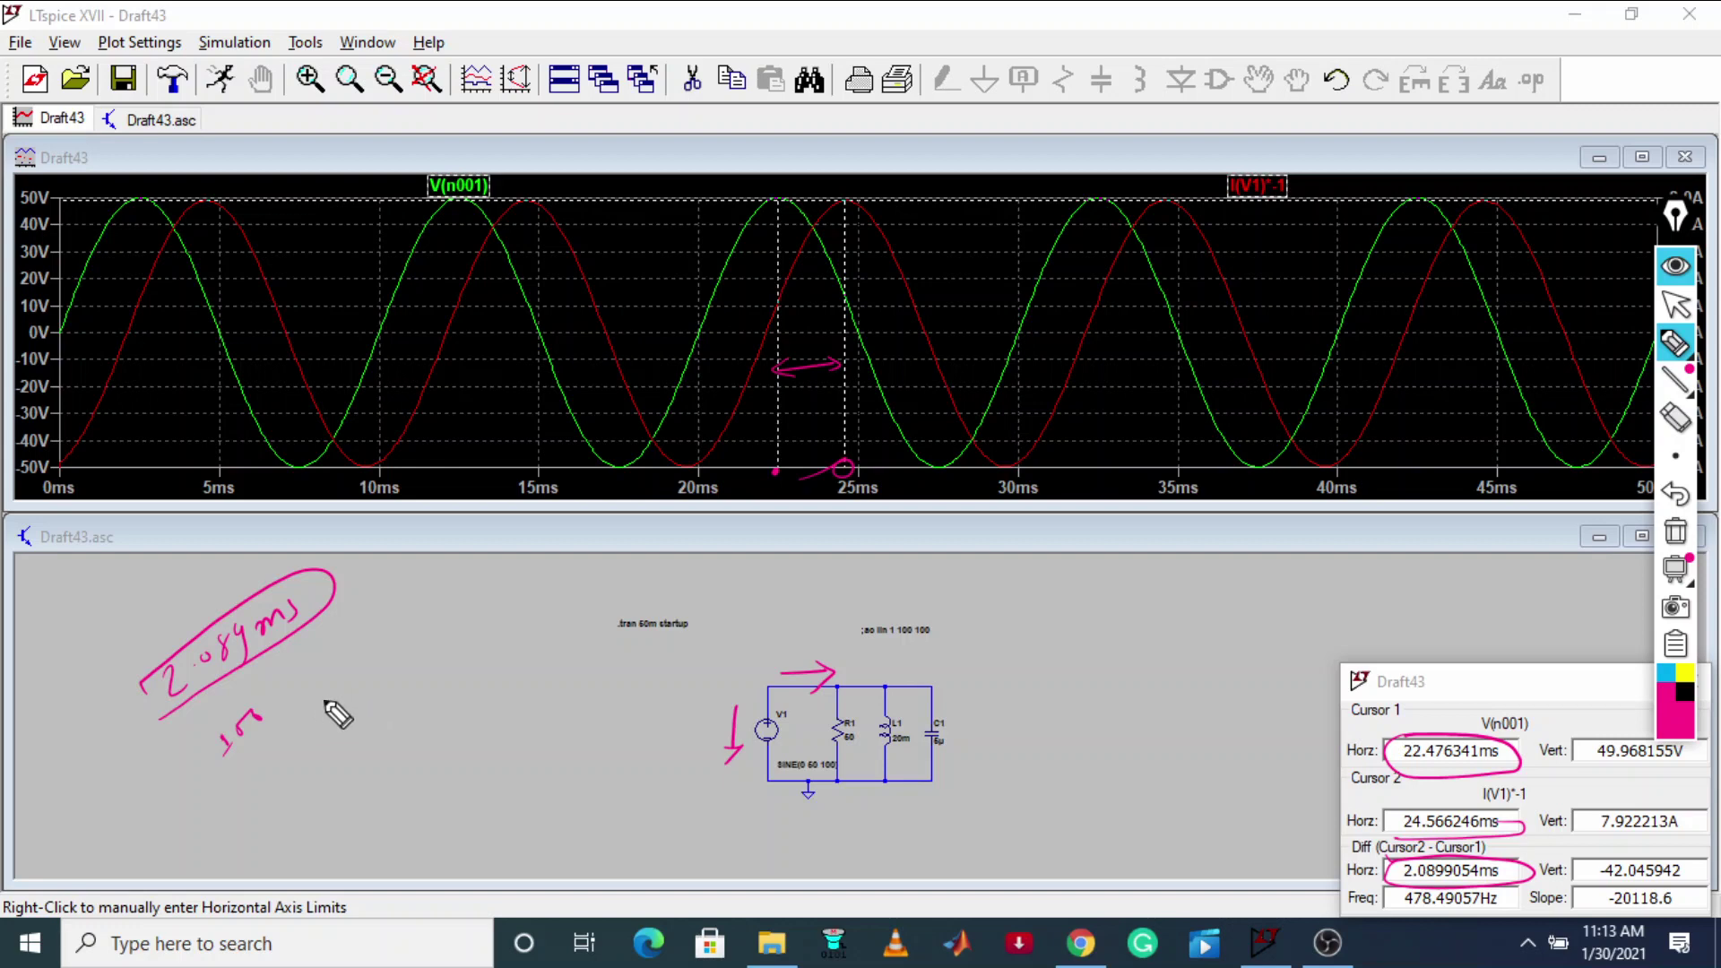
pyautogui.moveTo(322, 726); pyautogui.dragTo(507, 643)
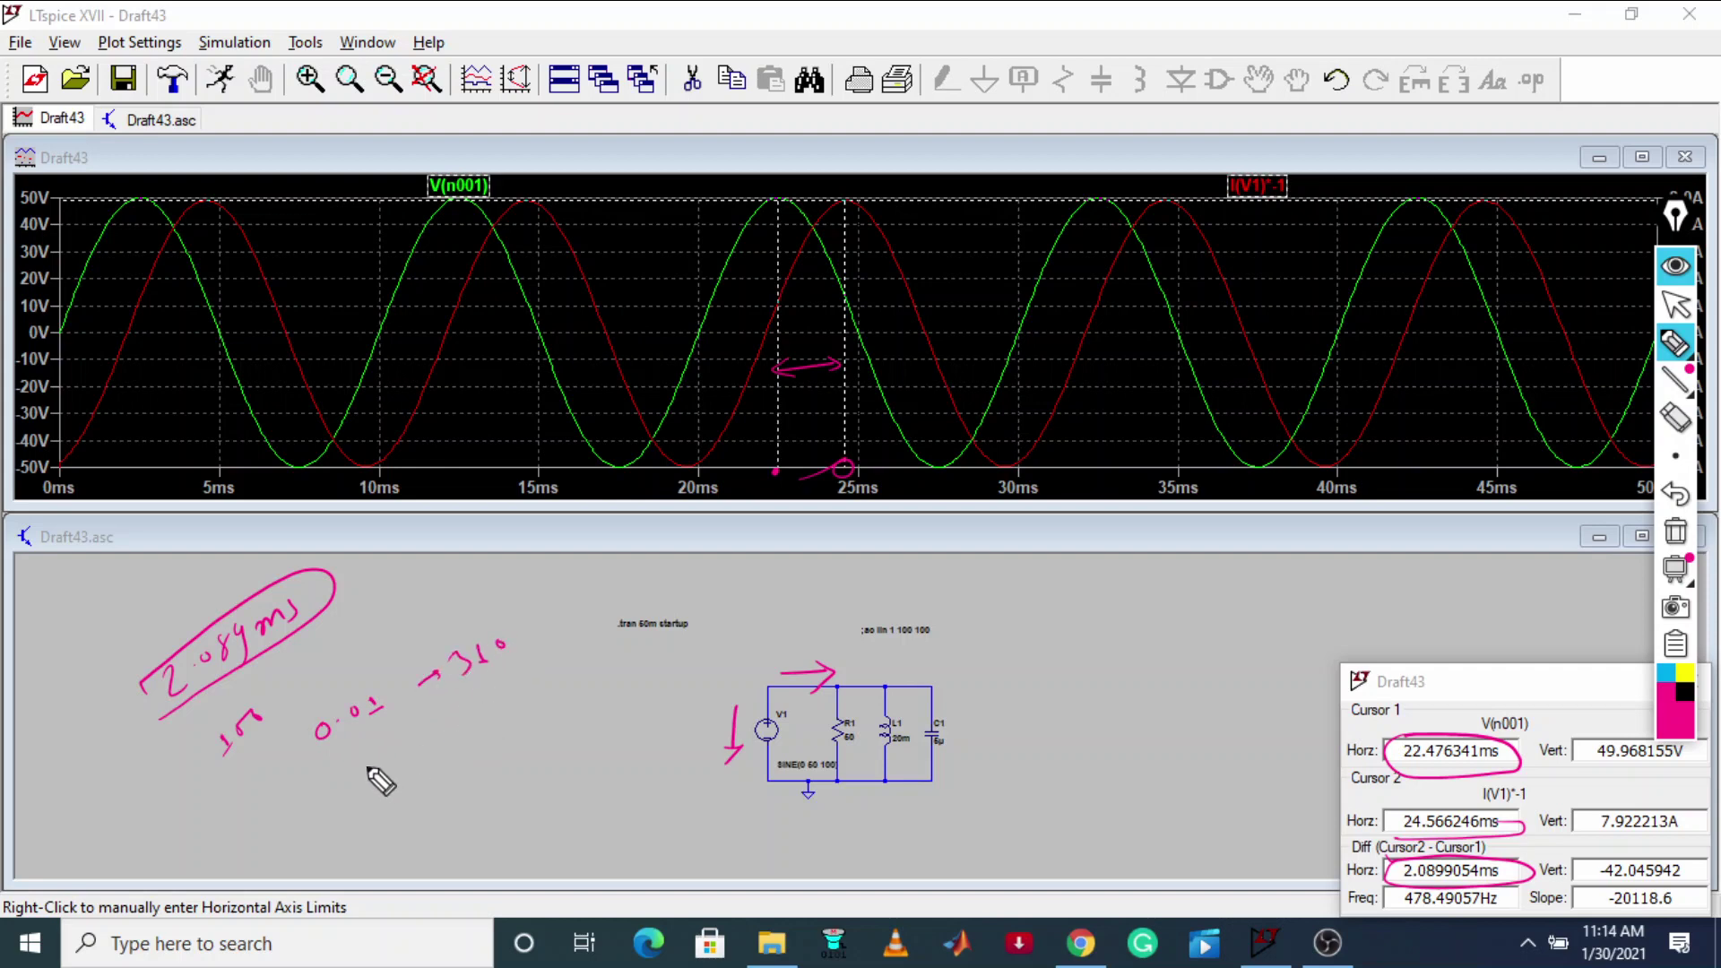
pyautogui.moveTo(369, 756)
pyautogui.mouseDown()
pyautogui.moveTo(375, 771)
pyautogui.moveTo(463, 736)
pyautogui.mouseUp()
pyautogui.moveTo(473, 714); pyautogui.dragTo(576, 696)
pyautogui.moveTo(488, 763); pyautogui.dragTo(504, 758)
pyautogui.moveTo(520, 746); pyautogui.dragTo(515, 751)
pyautogui.moveTo(536, 734); pyautogui.dragTo(546, 742)
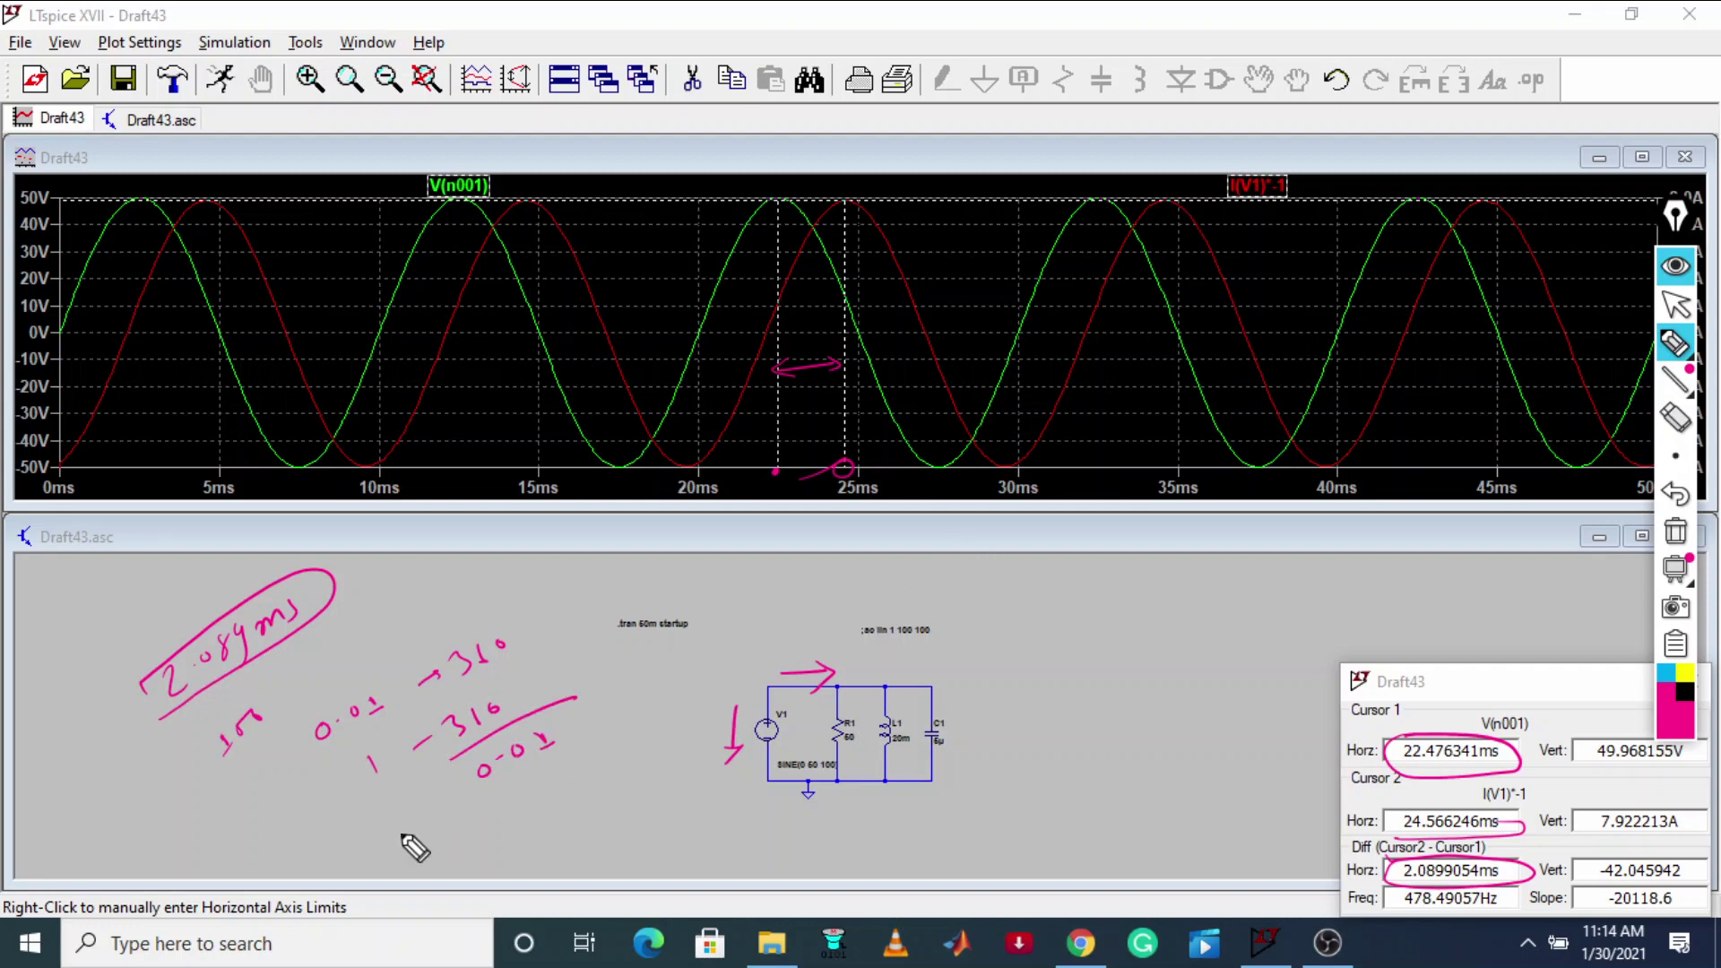
pyautogui.moveTo(381, 851)
pyautogui.mouseDown()
pyautogui.moveTo(391, 863)
pyautogui.moveTo(428, 831)
pyautogui.moveTo(449, 847)
pyautogui.mouseUp()
# Step: Handwrite the phase formula 360/0.01 × 2.089×10^-3 beside the circuit, circling its power of ten and the ms unit of the cursor difference
pyautogui.moveTo(1016, 602); pyautogui.dragTo(1047, 623)
pyautogui.moveTo(1072, 602); pyautogui.dragTo(1141, 618)
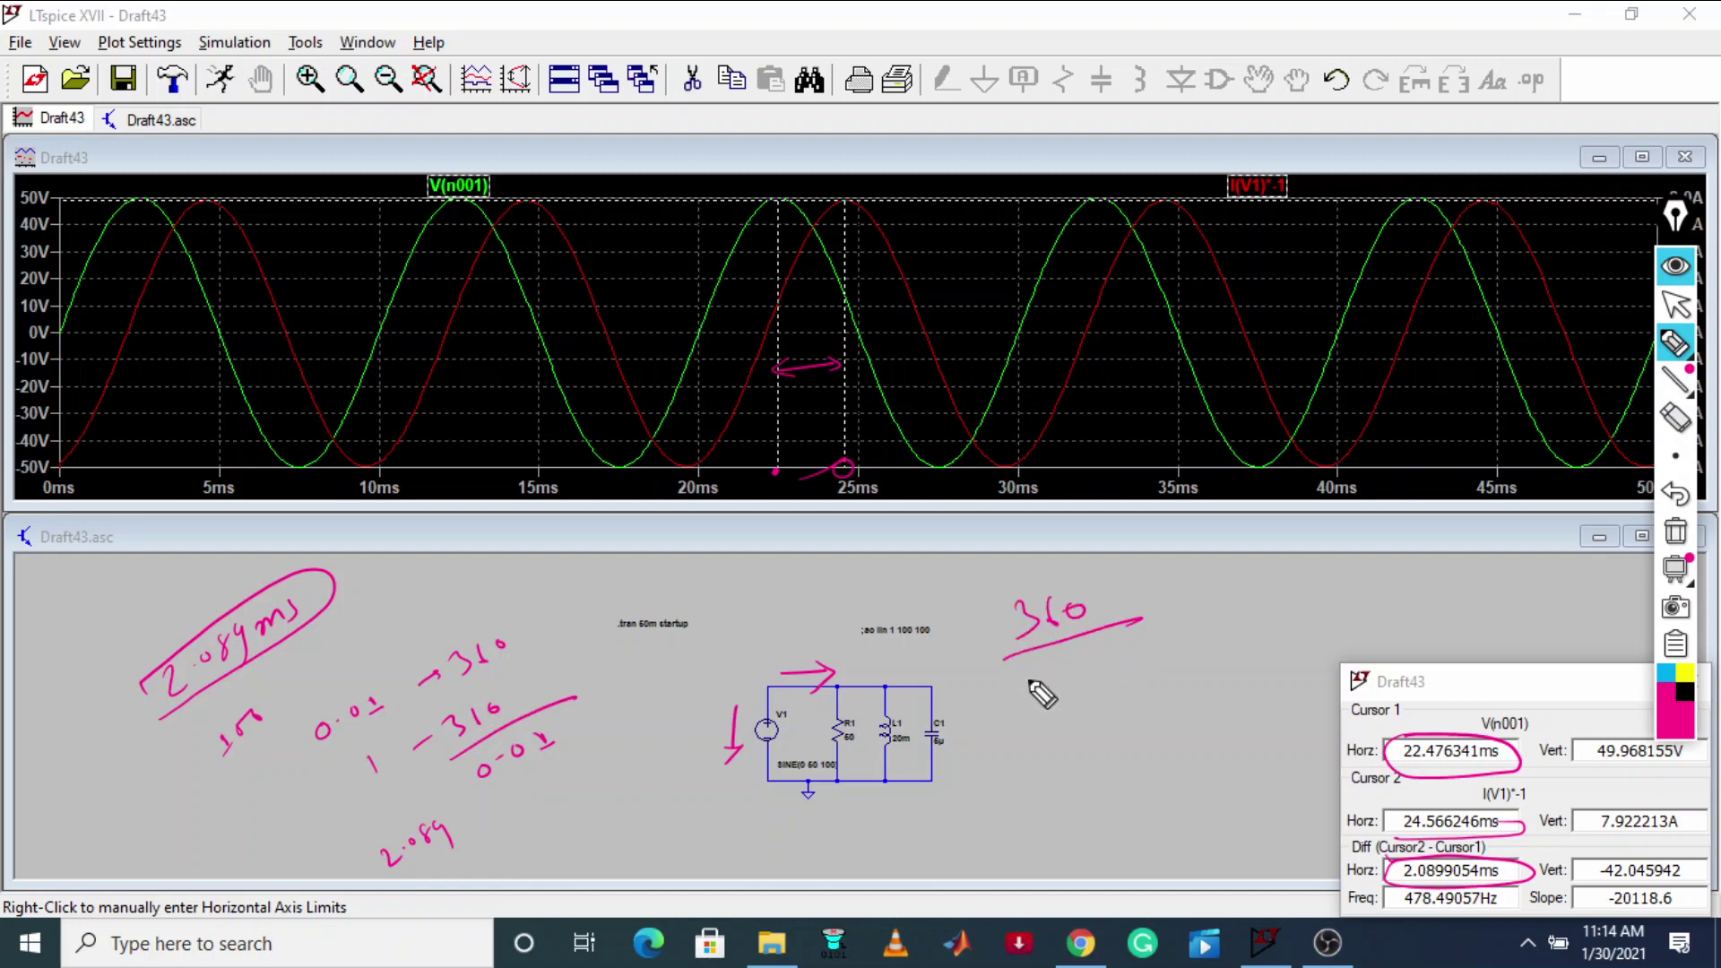
pyautogui.moveTo(1019, 675); pyautogui.dragTo(1019, 676)
pyautogui.moveTo(1044, 674); pyautogui.dragTo(1102, 659)
pyautogui.moveTo(1136, 602); pyautogui.dragTo(1120, 638)
pyautogui.moveTo(1116, 617)
pyautogui.mouseDown()
pyautogui.moveTo(1145, 629)
pyautogui.moveTo(1207, 593)
pyautogui.mouseUp()
pyautogui.moveTo(1229, 581)
pyautogui.mouseDown()
pyautogui.moveTo(1247, 602)
pyautogui.moveTo(1280, 598)
pyautogui.mouseUp()
pyautogui.moveTo(1280, 584)
pyautogui.mouseDown()
pyautogui.moveTo(1263, 599)
pyautogui.moveTo(1295, 583)
pyautogui.mouseUp()
pyautogui.moveTo(1304, 581); pyautogui.dragTo(1323, 574)
pyautogui.moveTo(1328, 558)
pyautogui.mouseDown()
pyautogui.moveTo(1349, 602)
pyautogui.moveTo(1358, 560)
pyautogui.mouseUp()
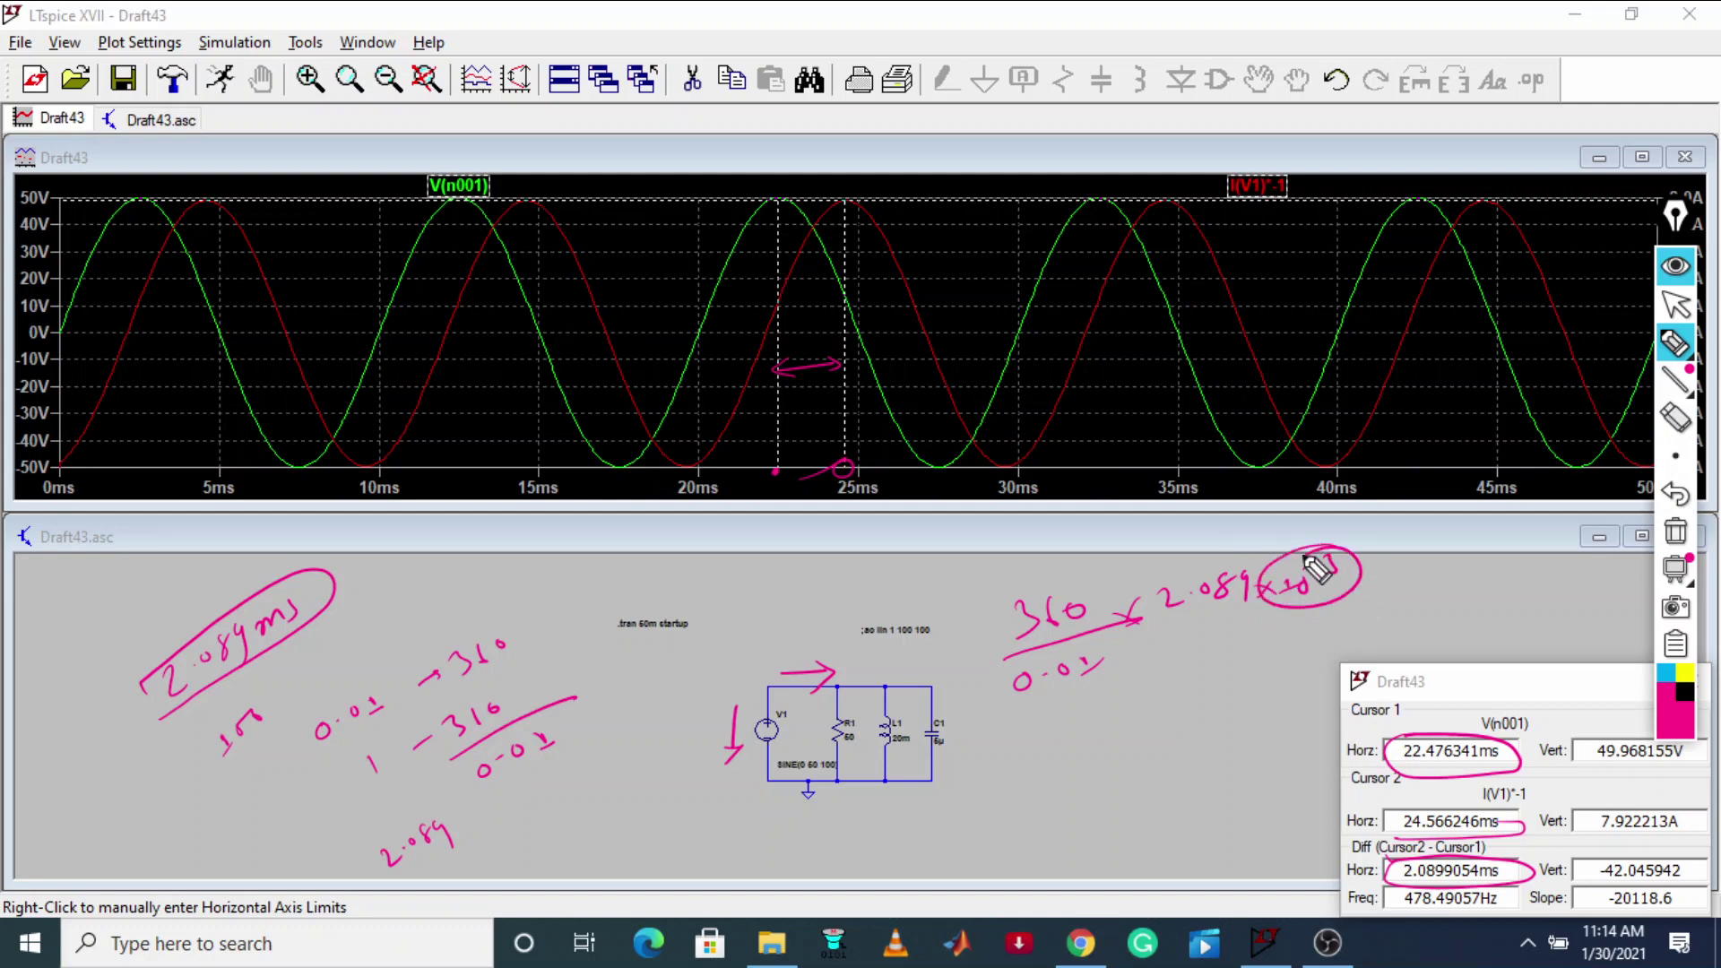
pyautogui.moveTo(1495, 883)
pyautogui.mouseDown()
pyautogui.moveTo(1475, 883)
pyautogui.moveTo(1495, 877)
pyautogui.mouseUp()
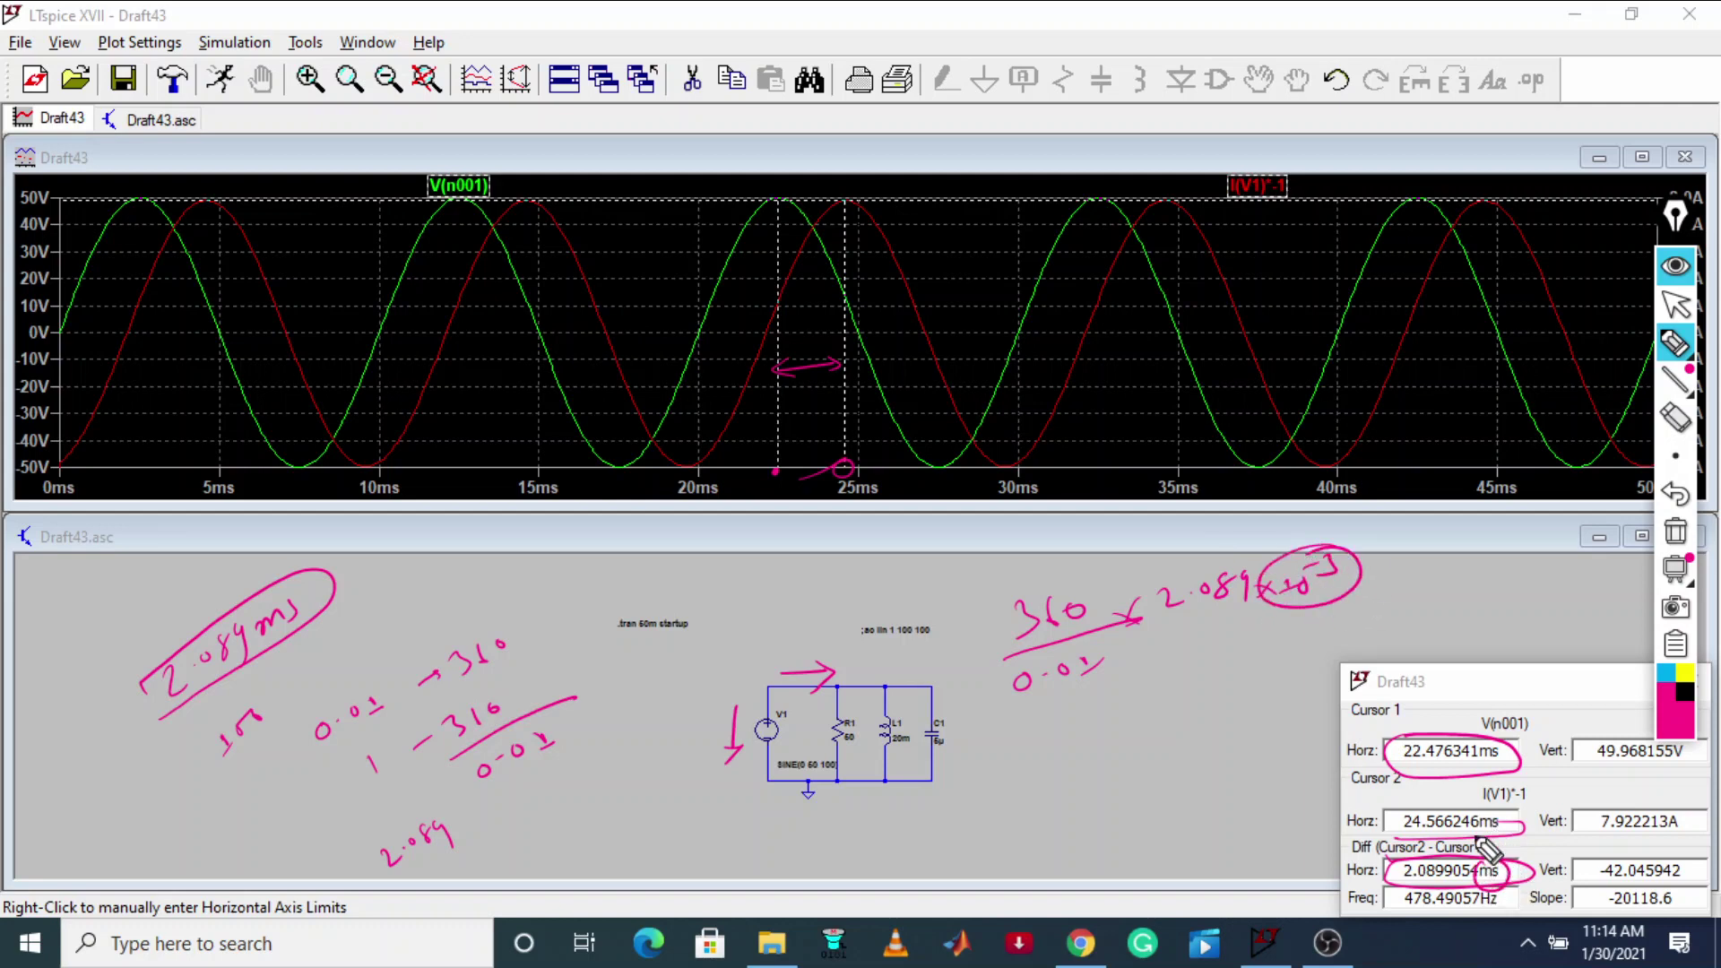
# Step: Write the phase difference result "= 75.2" under the handwritten formula and circle it
pyautogui.moveTo(999, 752)
pyautogui.mouseDown()
pyautogui.moveTo(1029, 740)
pyautogui.moveTo(1000, 771)
pyautogui.mouseUp()
pyautogui.moveTo(1071, 712)
pyautogui.mouseDown()
pyautogui.moveTo(1089, 740)
pyautogui.moveTo(1101, 728)
pyautogui.mouseUp()
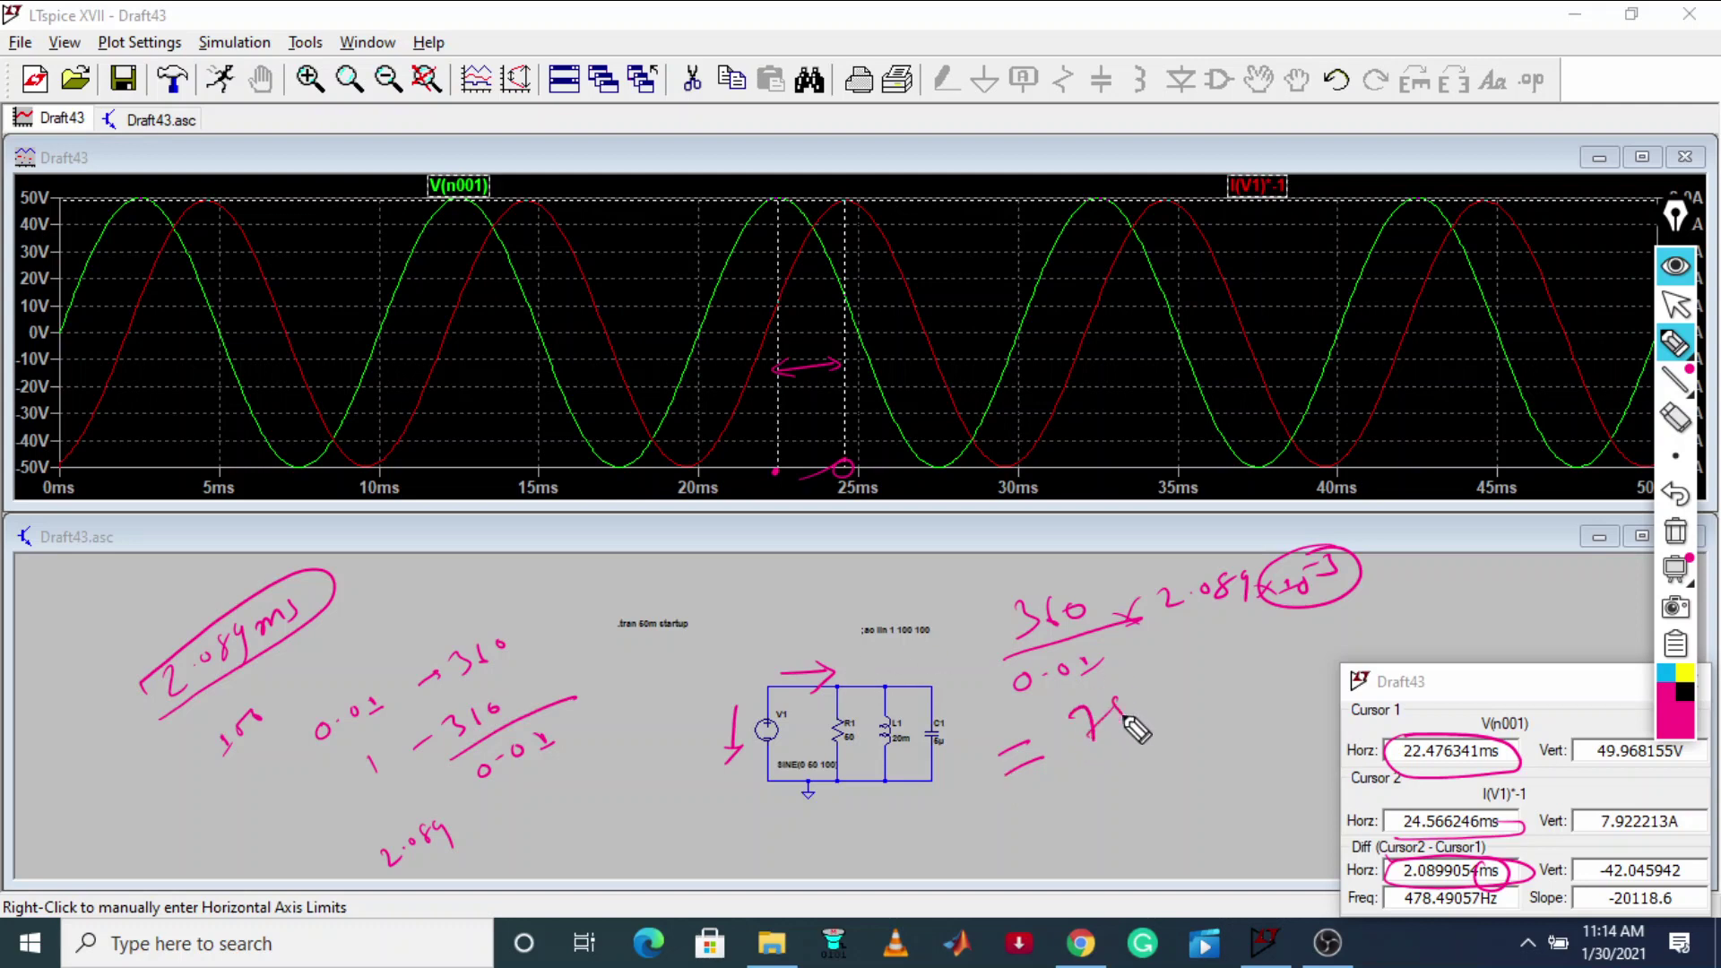
pyautogui.click(1141, 697)
pyautogui.moveTo(1165, 674); pyautogui.dragTo(1196, 703)
pyautogui.moveTo(1174, 643)
pyautogui.mouseDown()
pyautogui.moveTo(1067, 753)
pyautogui.moveTo(1009, 668)
pyautogui.mouseUp()
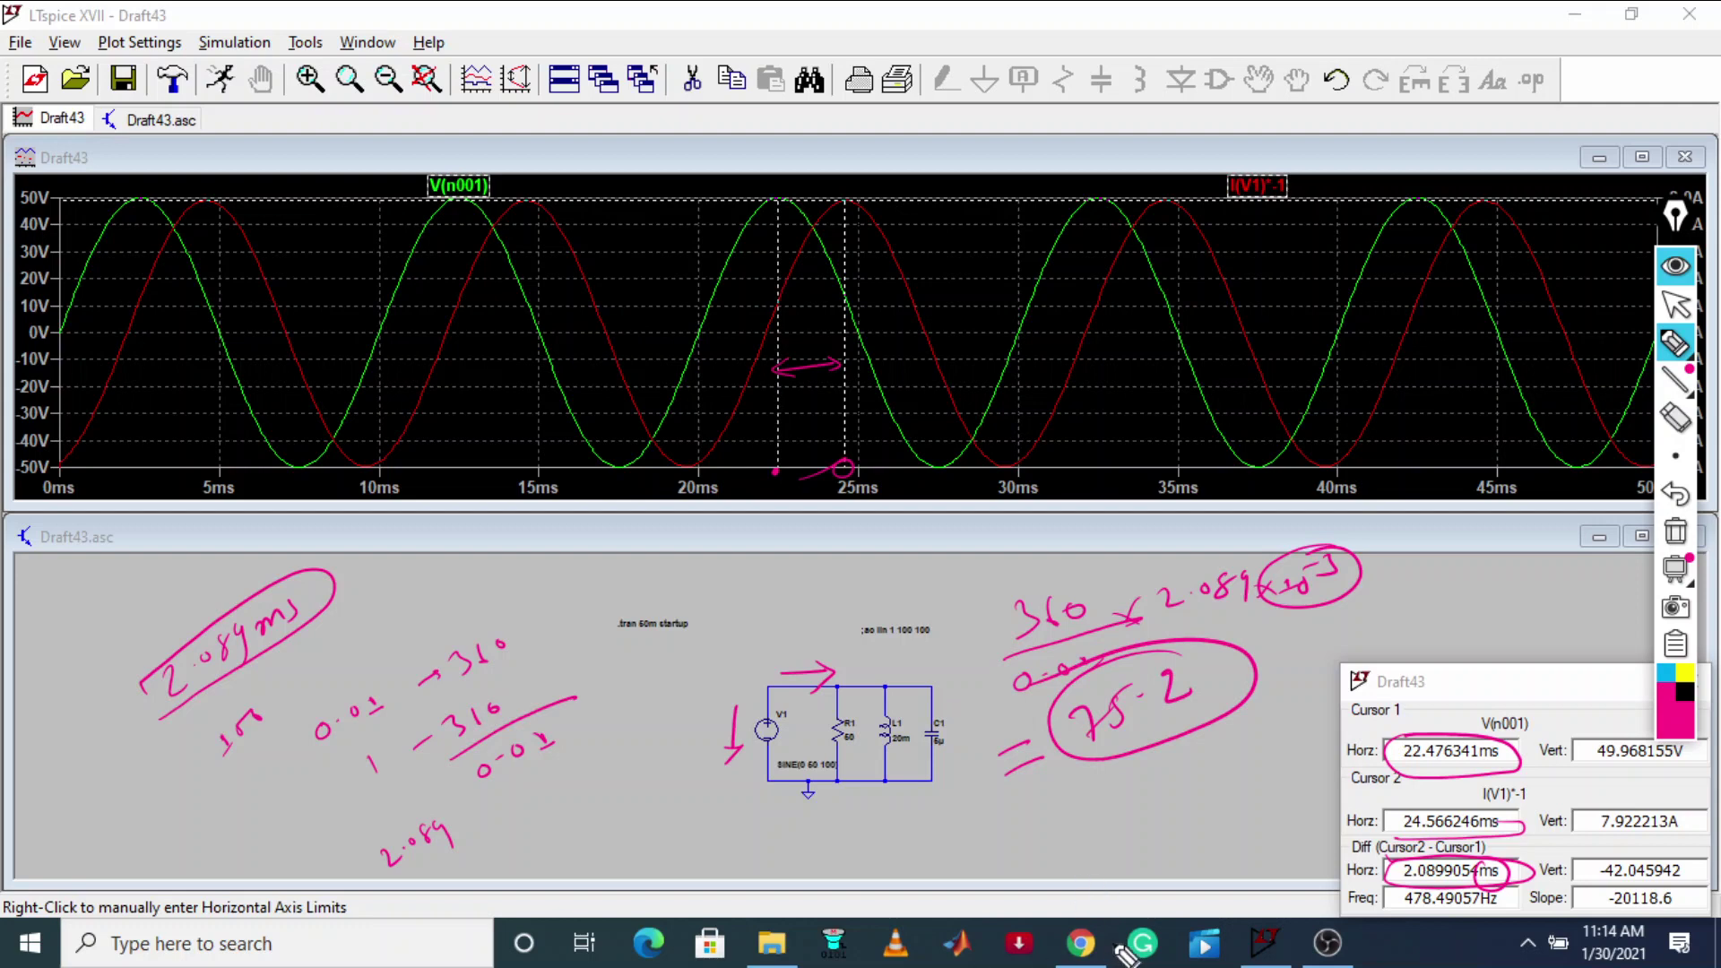
# Step: Switch to the Electronics Tutorials page in Chrome and examine the phase angle between the resultant current and supply voltage against the handwritten result
pyautogui.click(1675, 305)
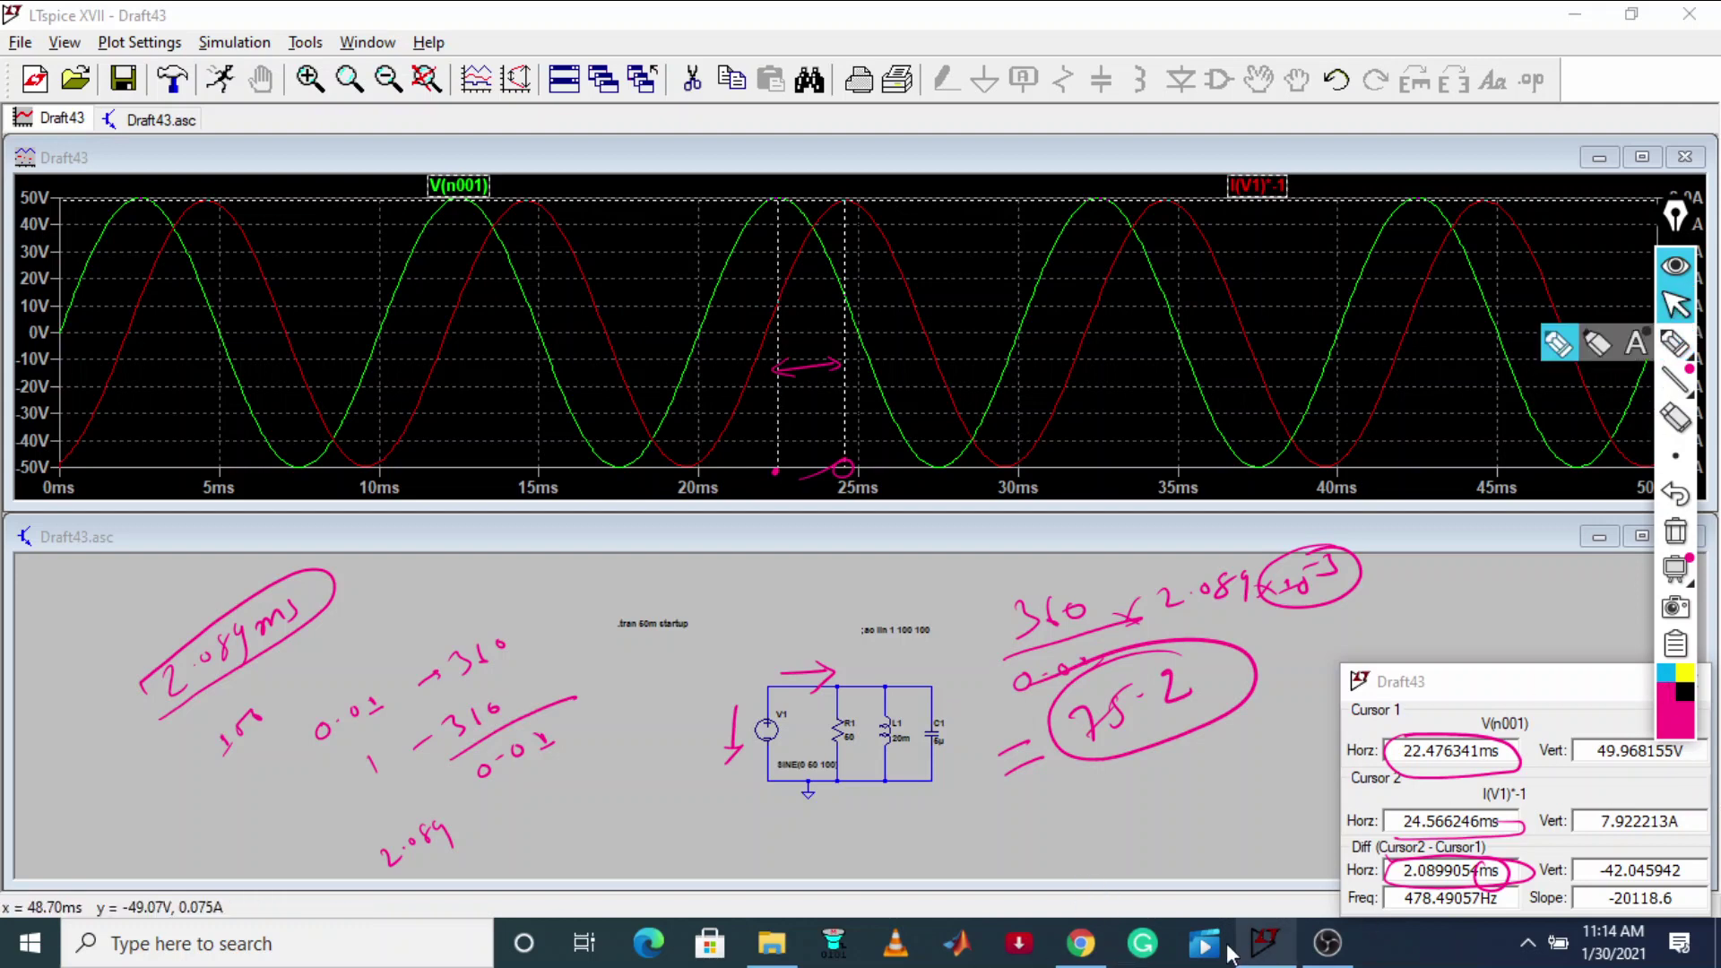
pyautogui.click(1080, 943)
pyautogui.scroll(-5, 594, 491)
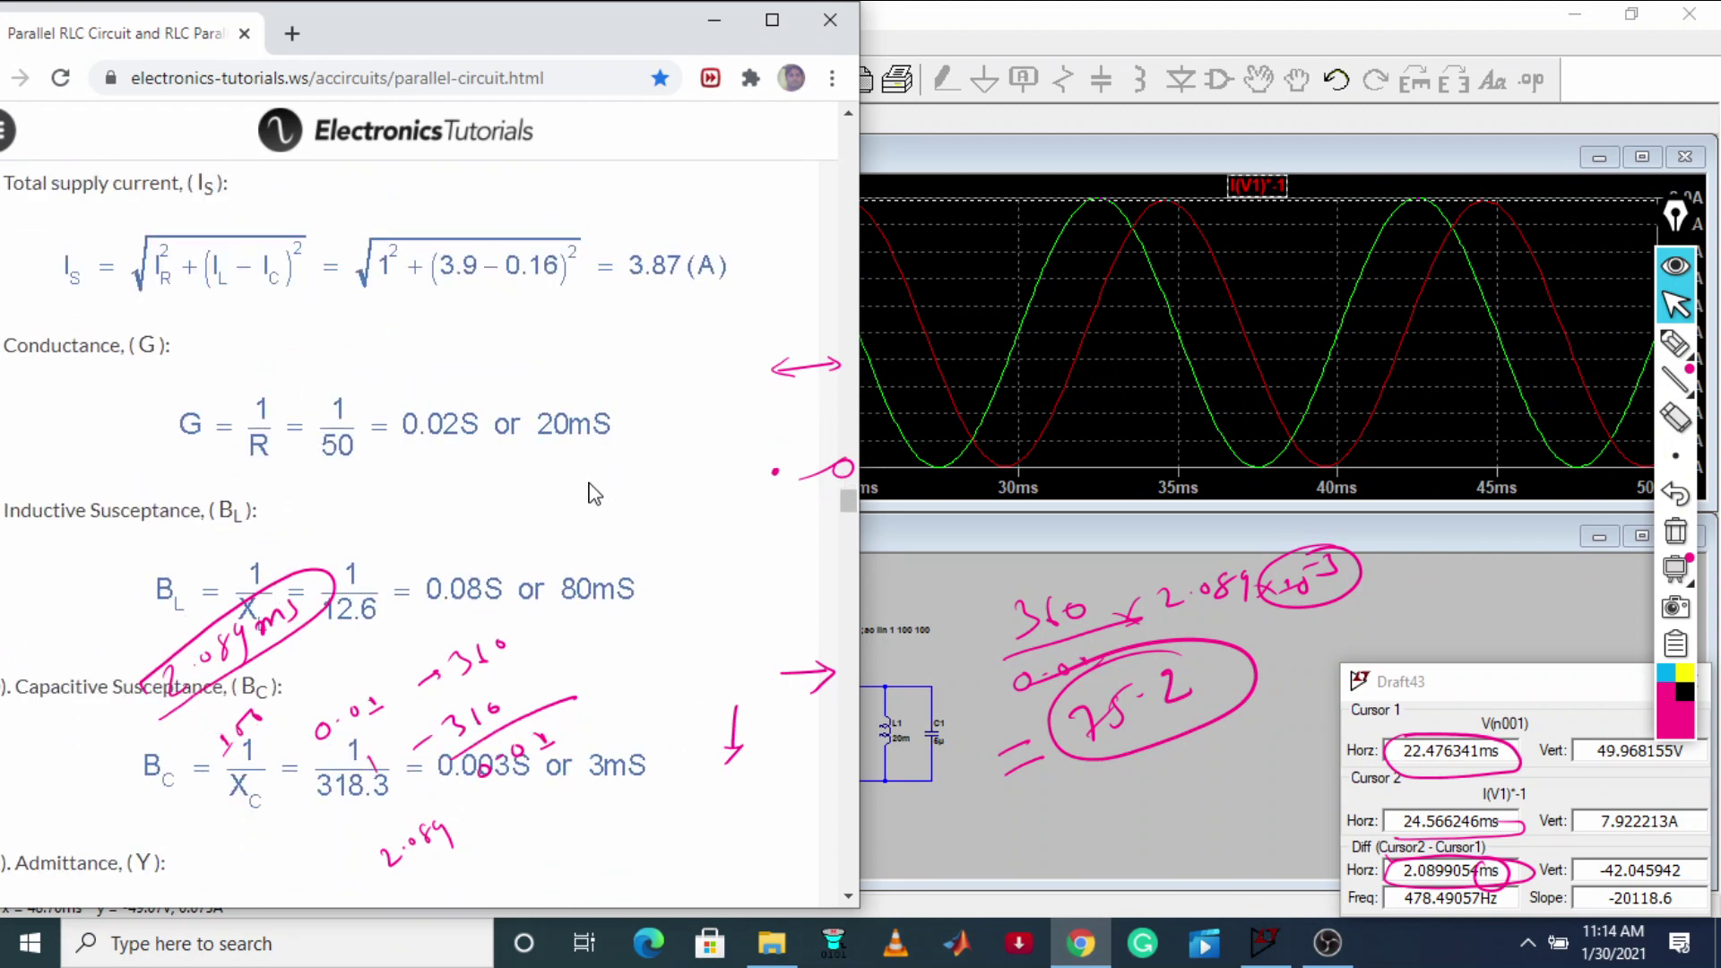
pyautogui.scroll(-8, 547, 612)
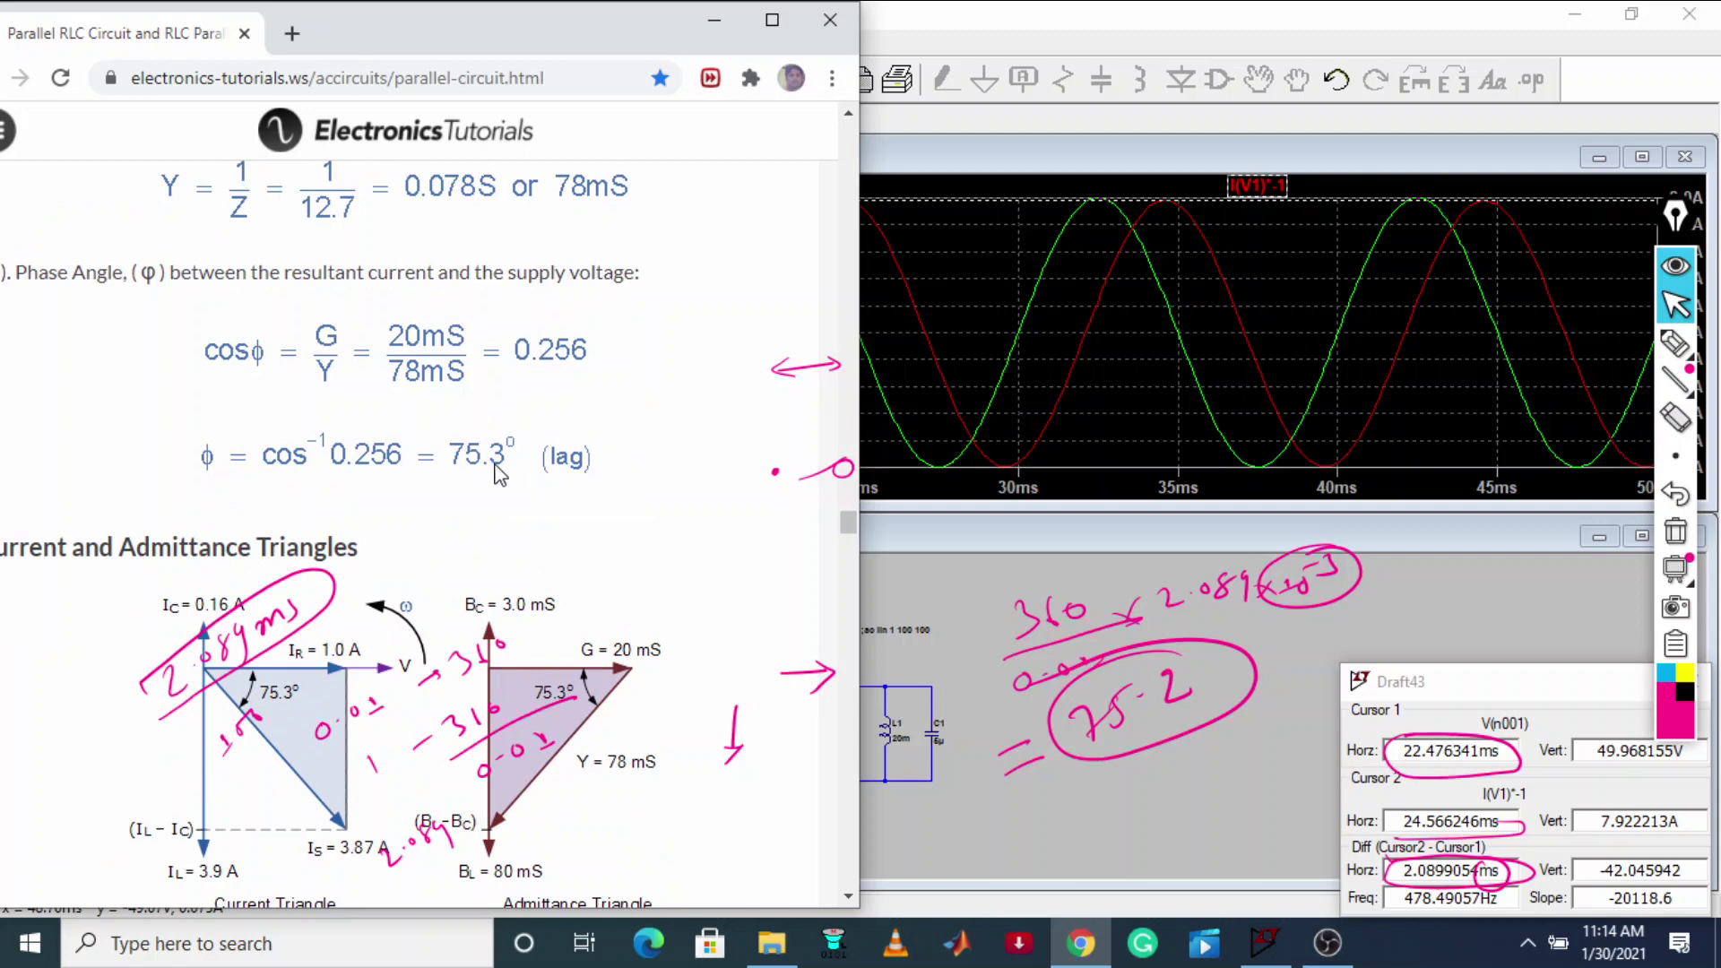
pyautogui.click(1098, 674)
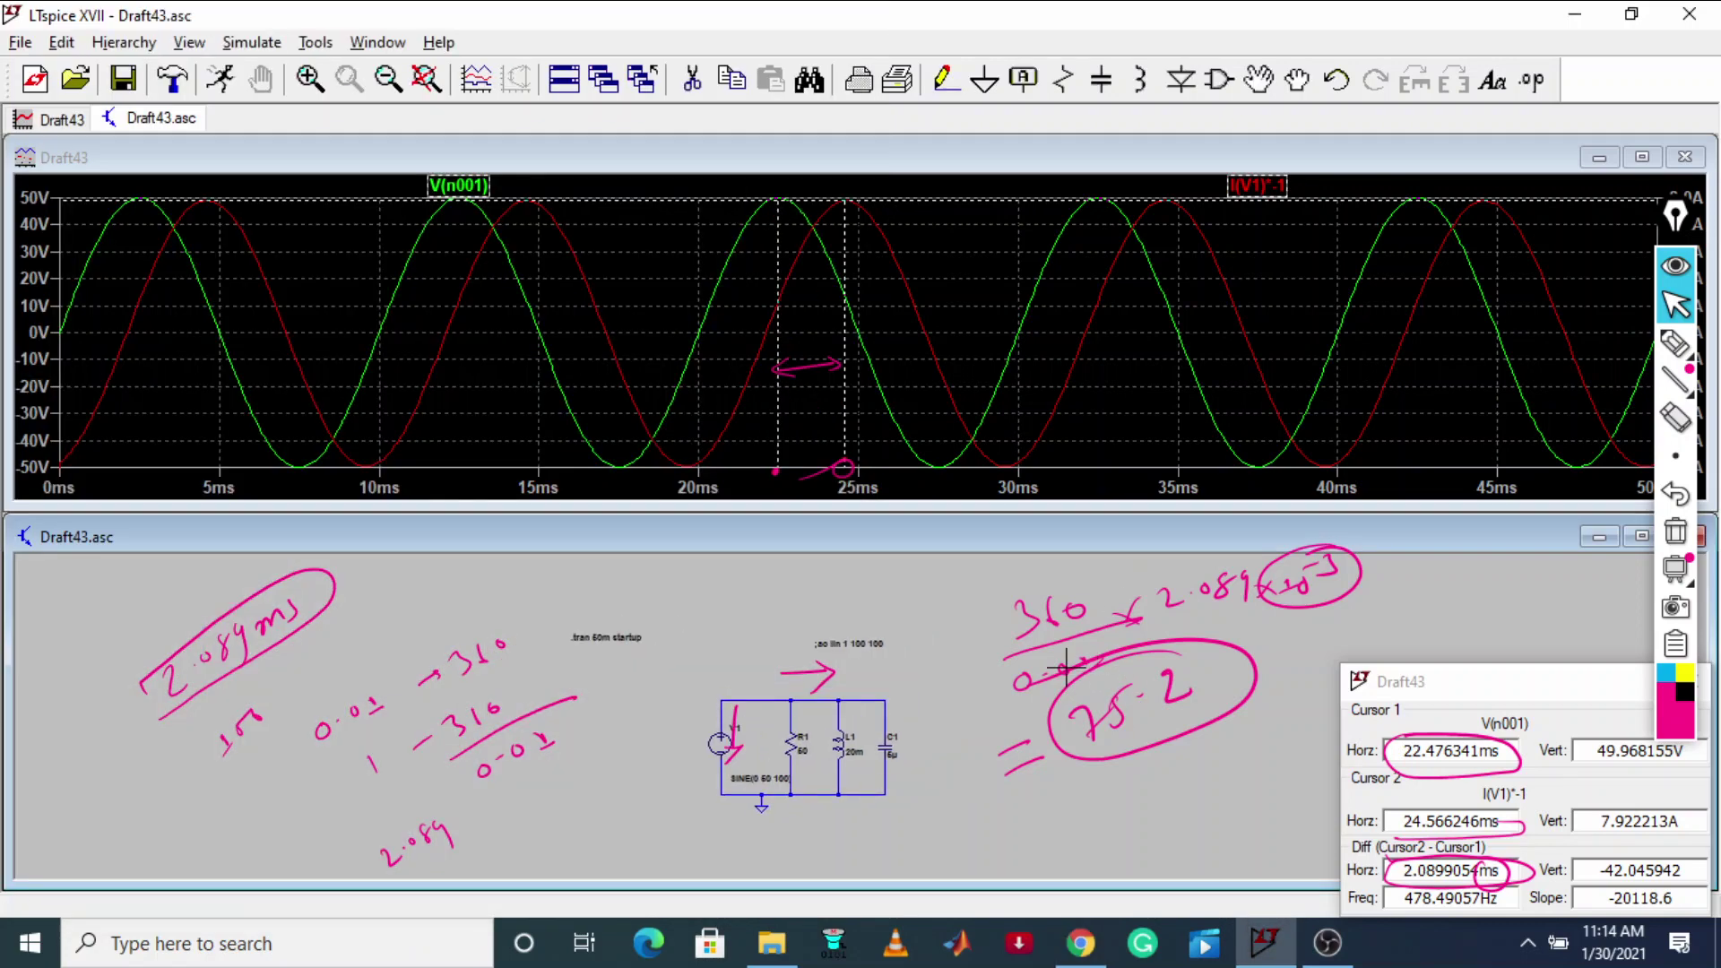
pyautogui.click(1080, 943)
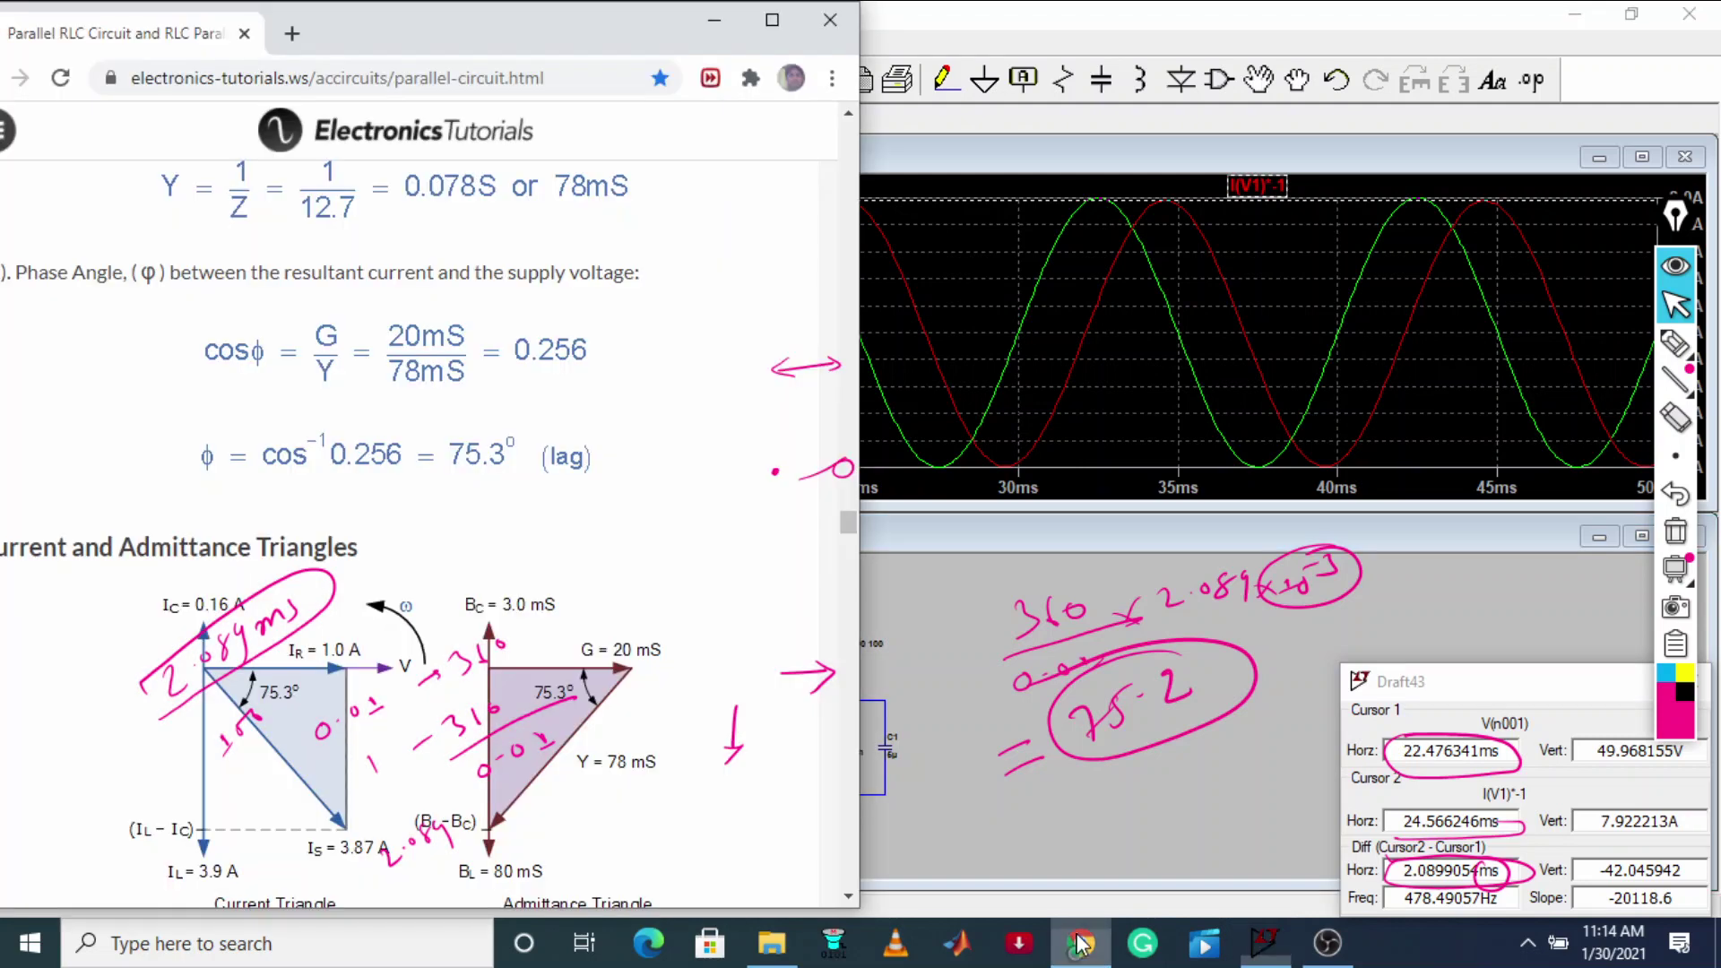
# Step: Circle the reference page's 75.3° phase angle and the handwritten 75.2 result with the on-screen pen
pyautogui.click(1675, 343)
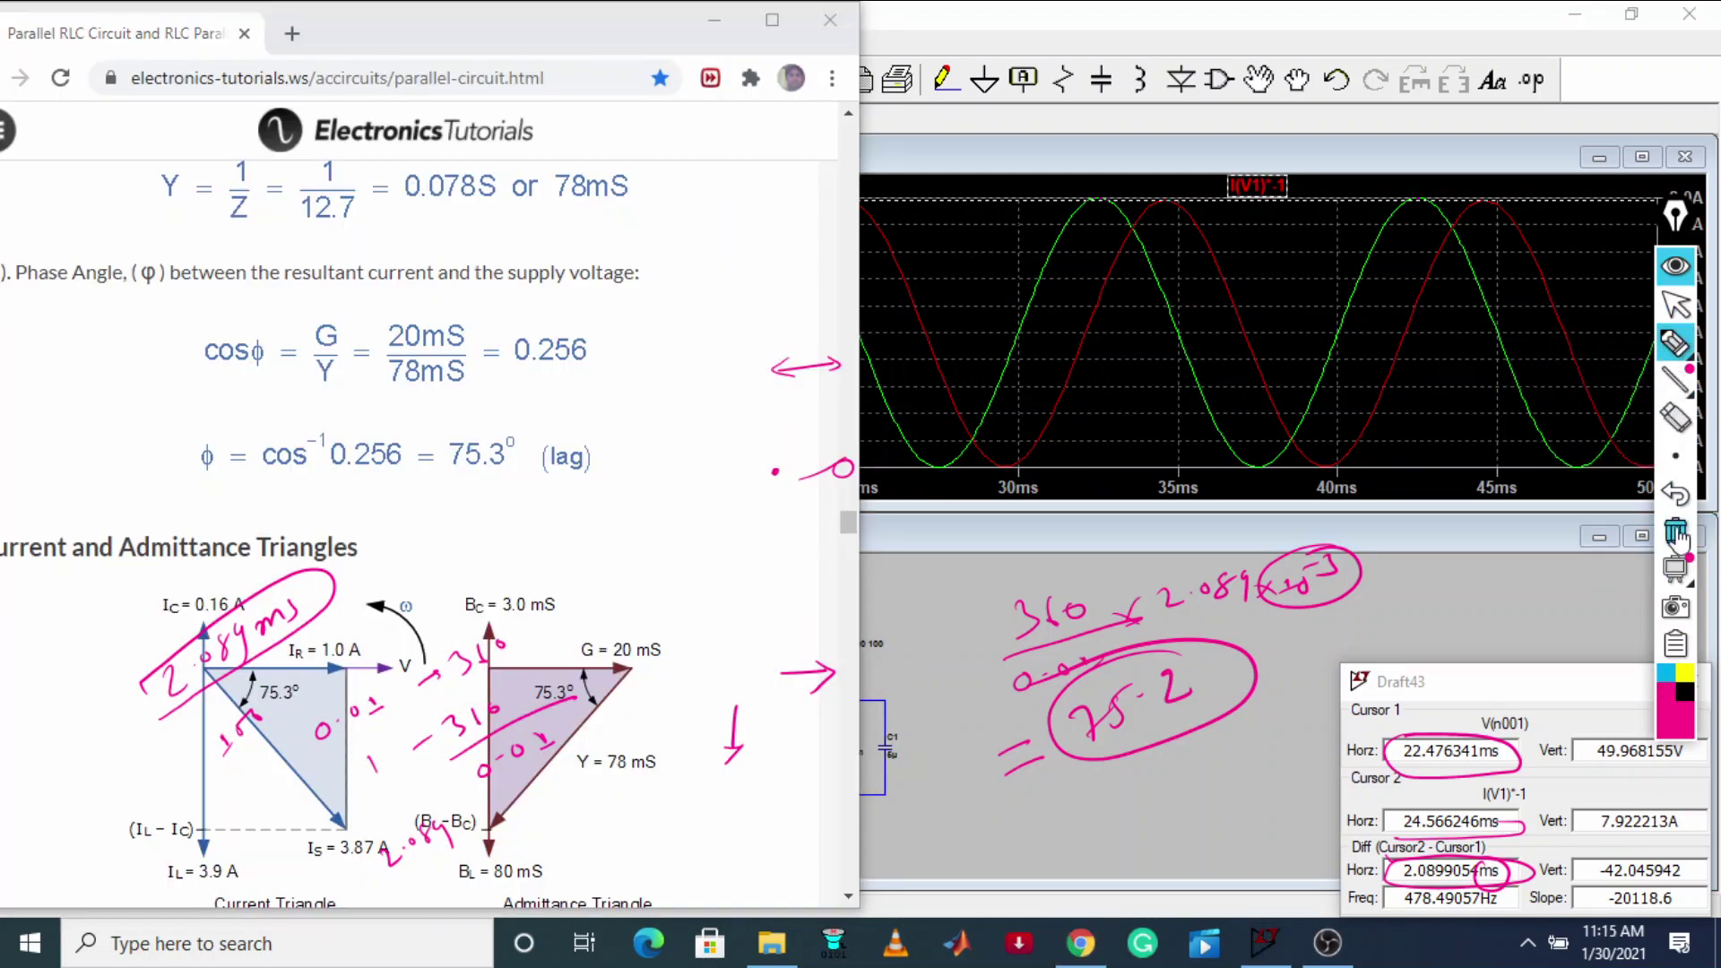
pyautogui.moveTo(481, 461)
pyautogui.mouseDown()
pyautogui.moveTo(453, 462)
pyautogui.moveTo(529, 421)
pyautogui.moveTo(385, 466)
pyautogui.mouseUp()
pyautogui.moveTo(1055, 710); pyautogui.dragTo(991, 676)
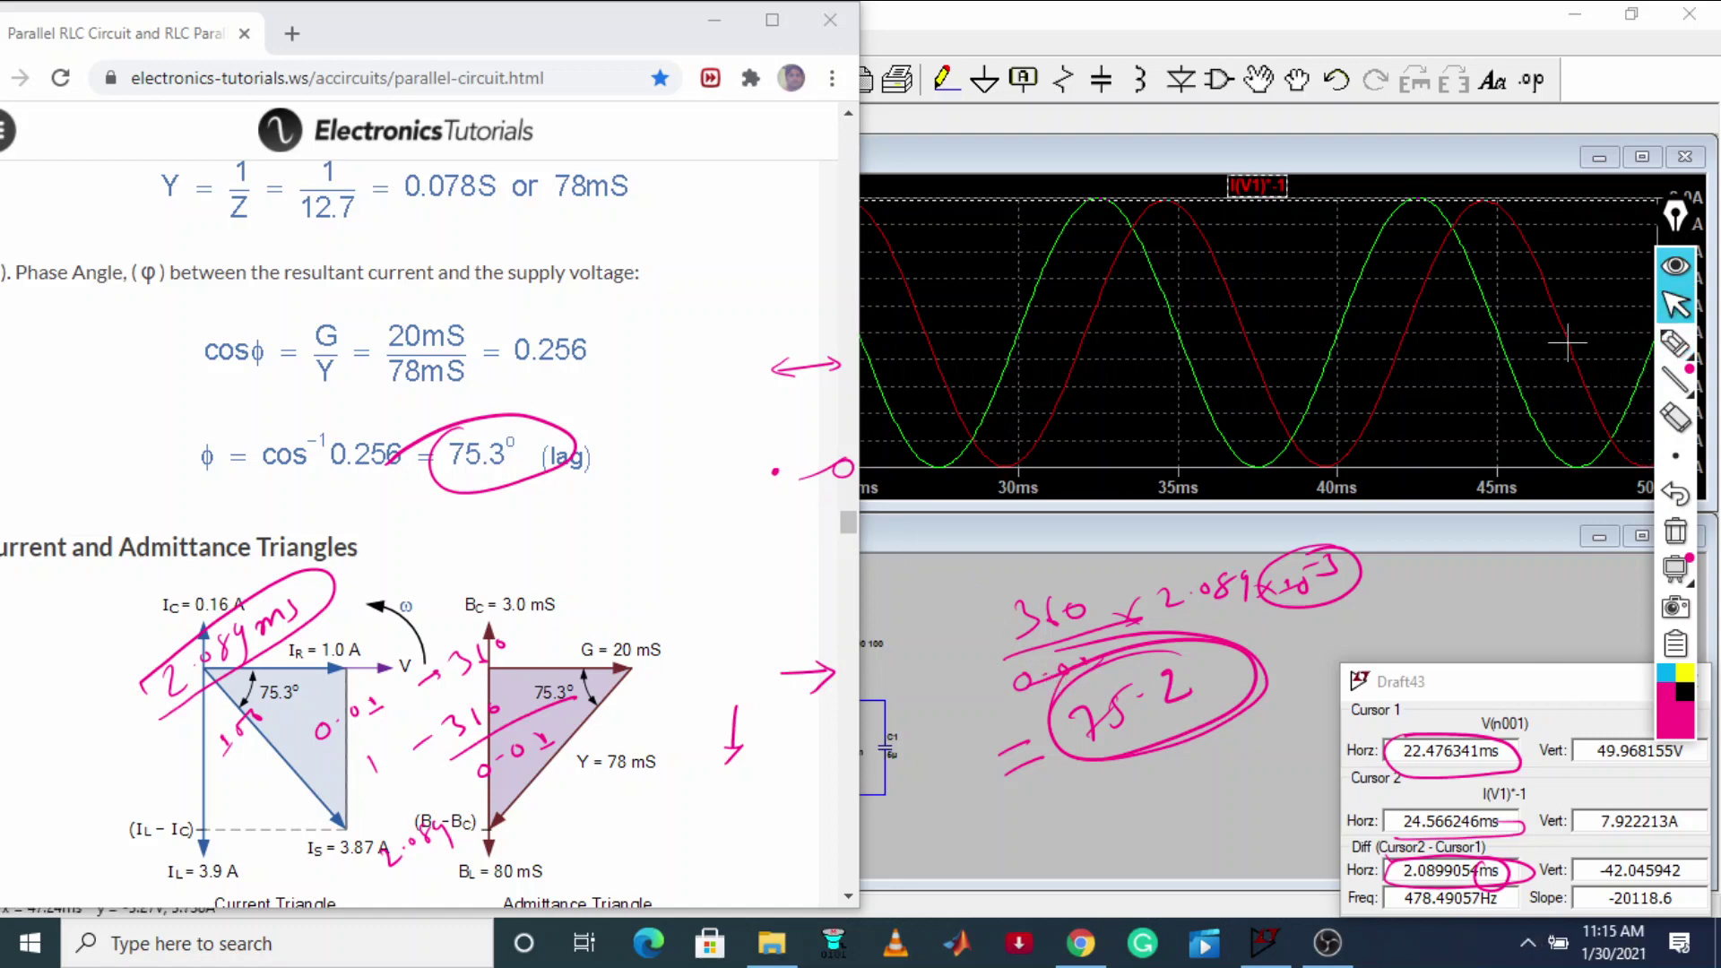
pyautogui.rightClick(1529, 948)
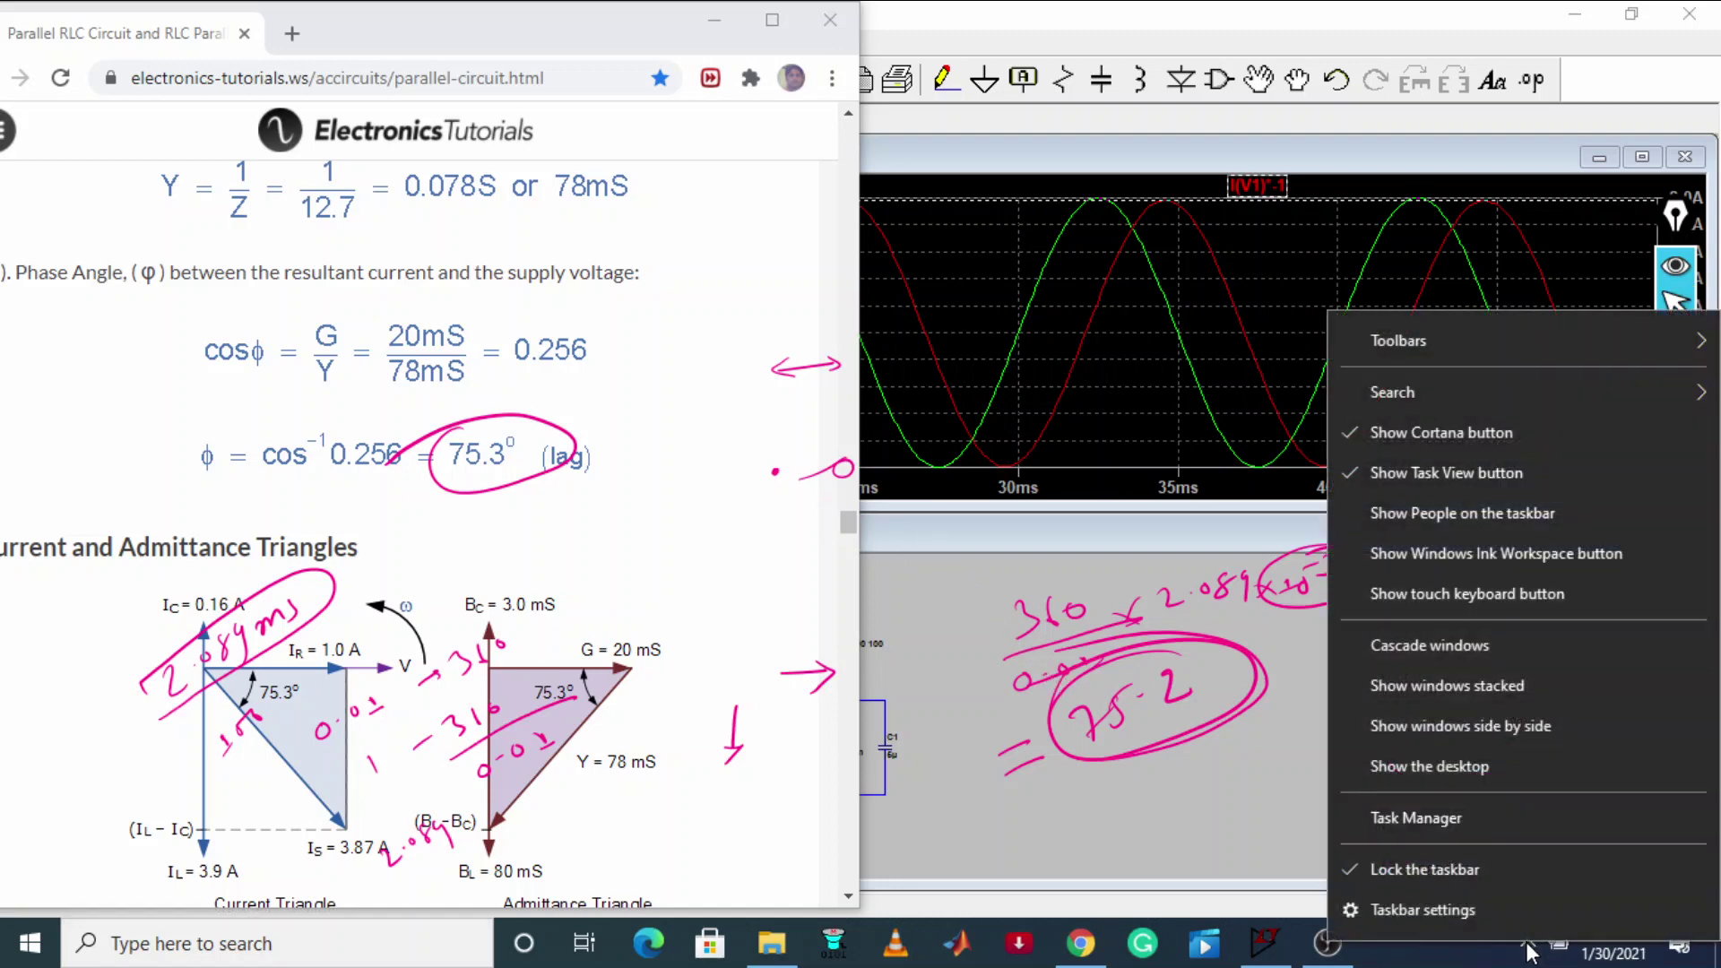
pyautogui.press('Escape')
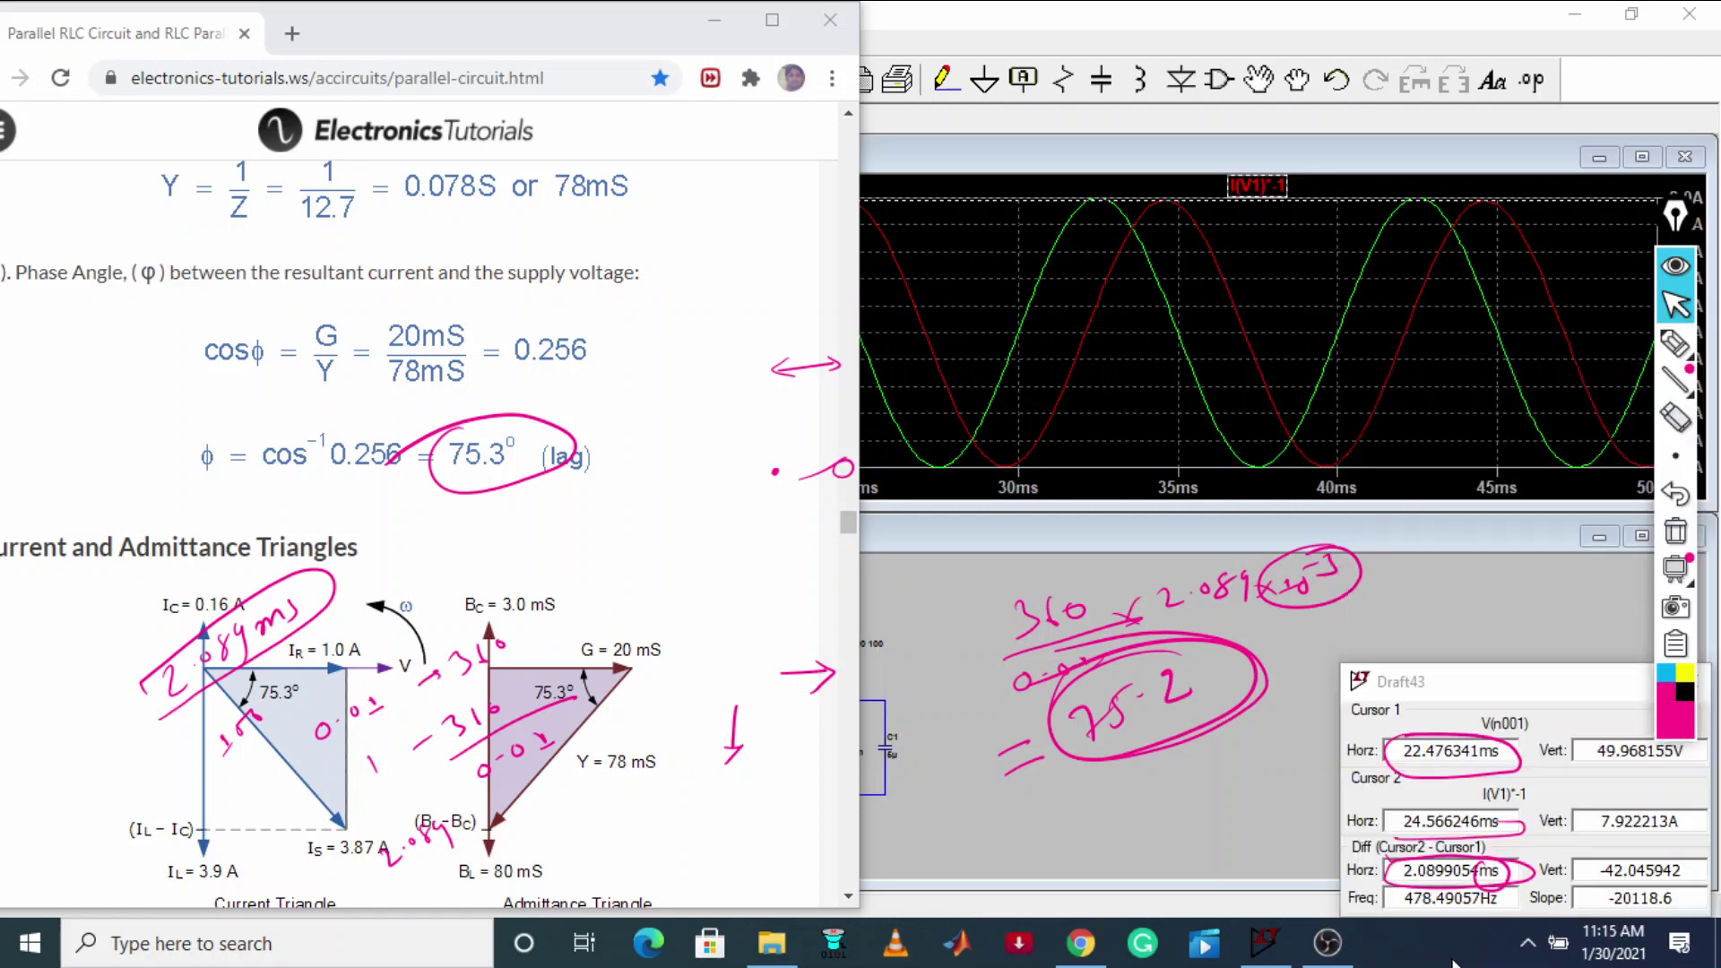
pyautogui.click(1519, 943)
pyautogui.rightClick(1454, 843)
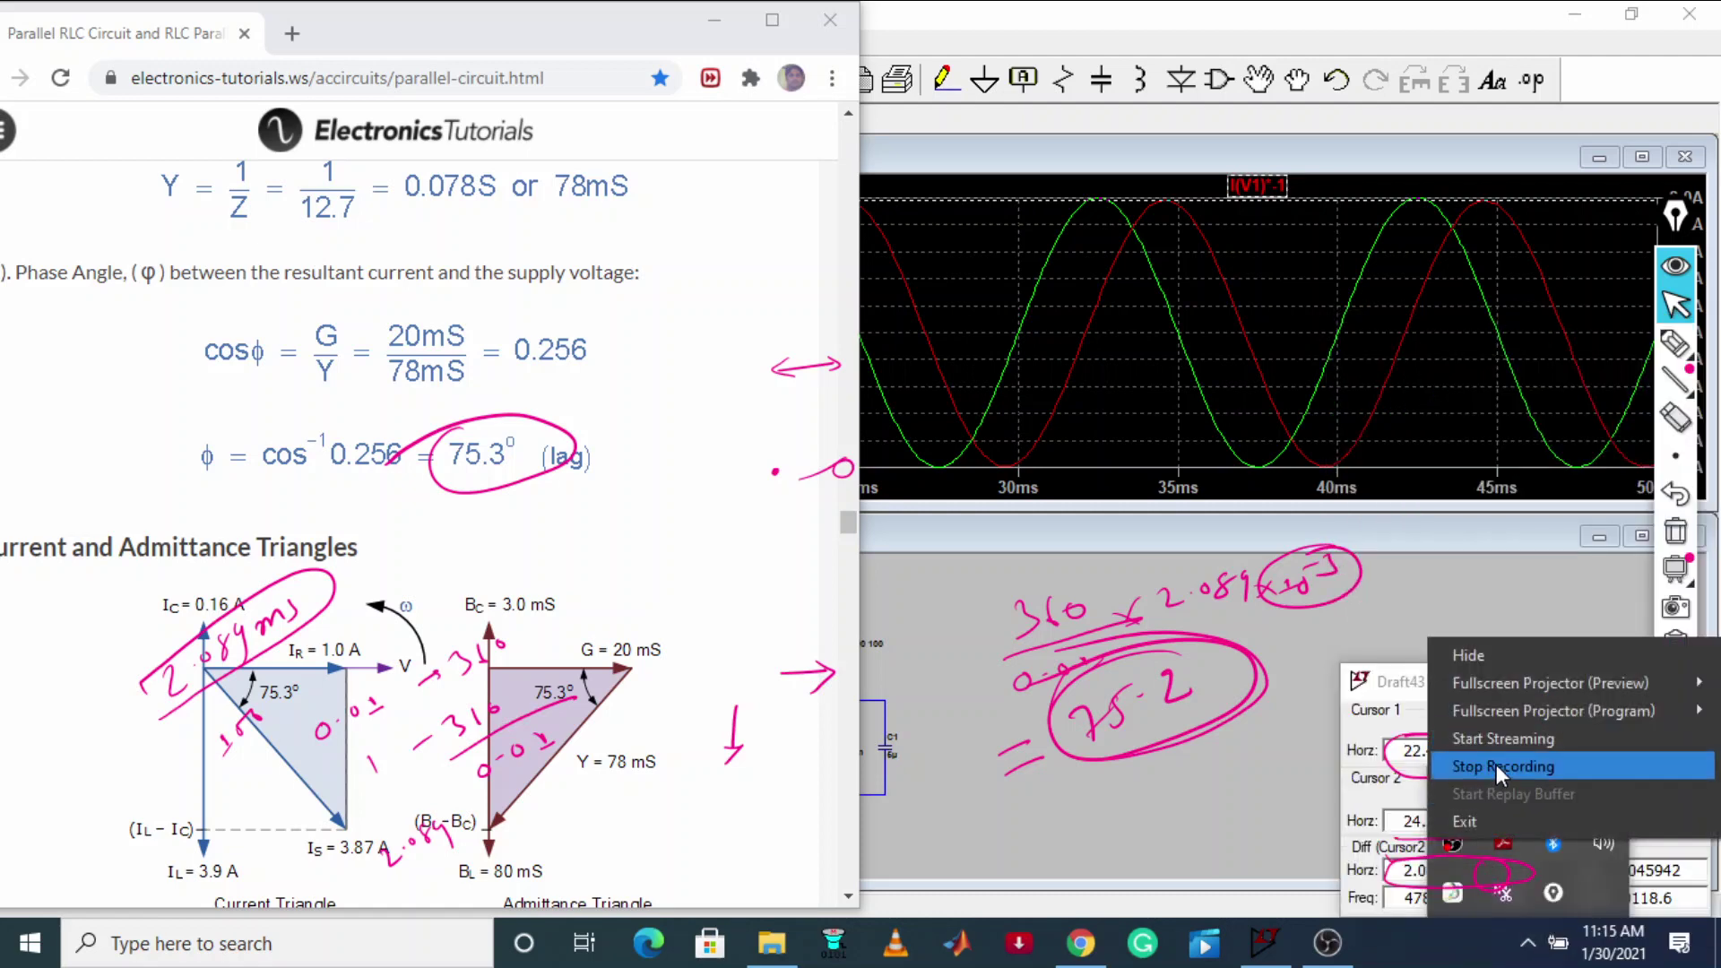